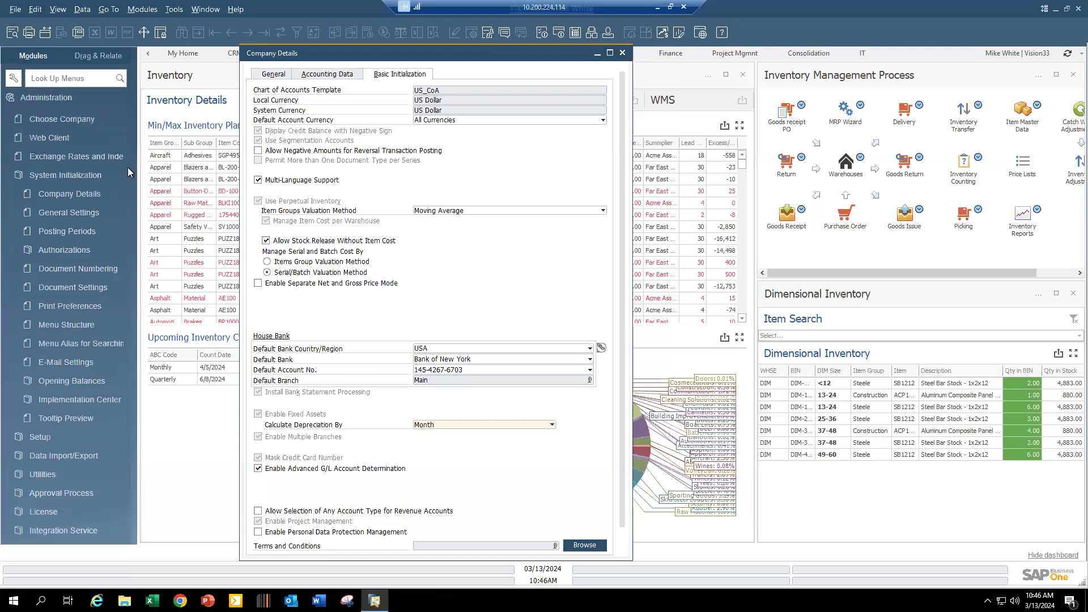
- Open the Item Master Data form from the Inventory module
left_click(56, 99)
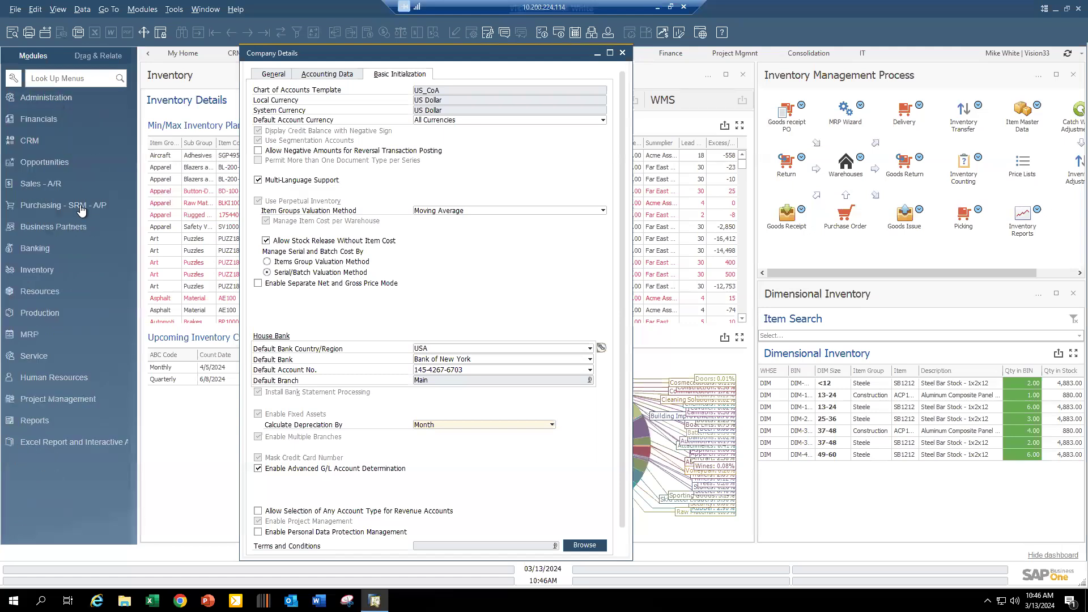
left_click(31, 270)
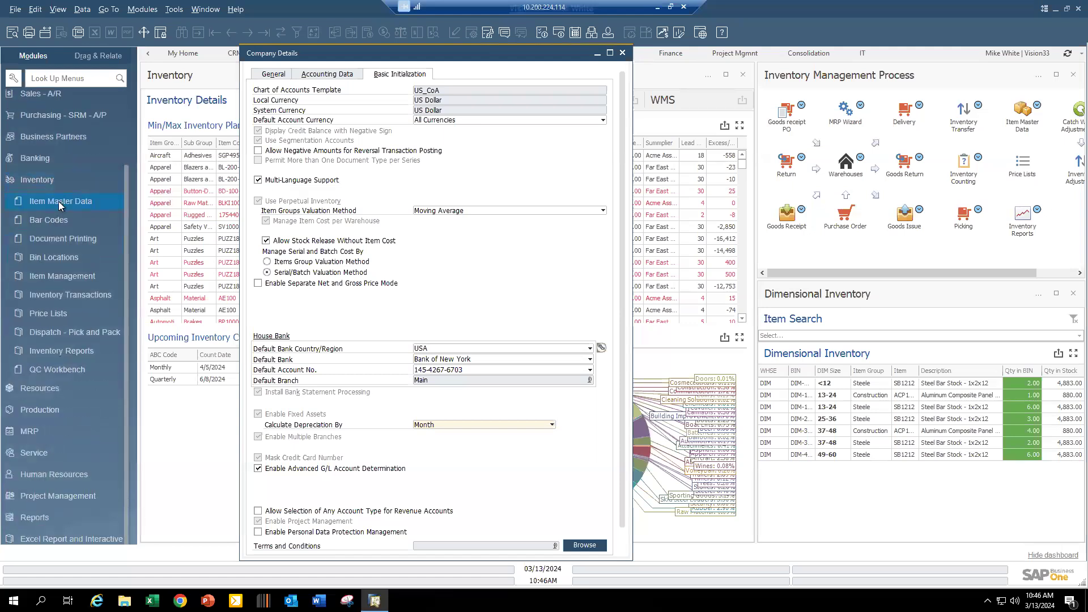
left_click(59, 202)
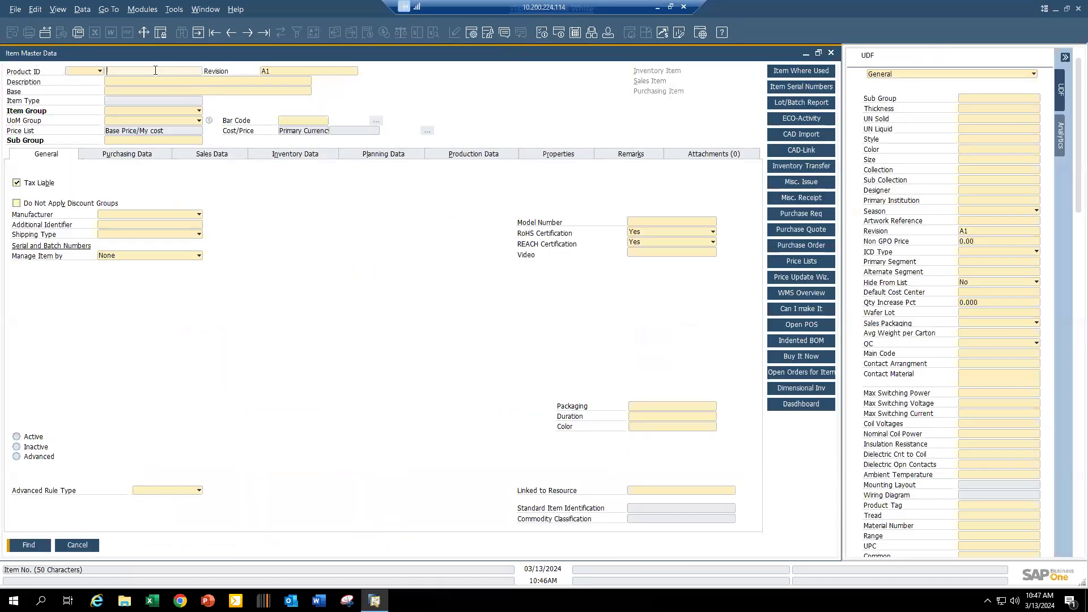
- Search the product IDs starting with H and open item HMN1001 from the Chemicals group and subgroup
type("*")
key("Tab")
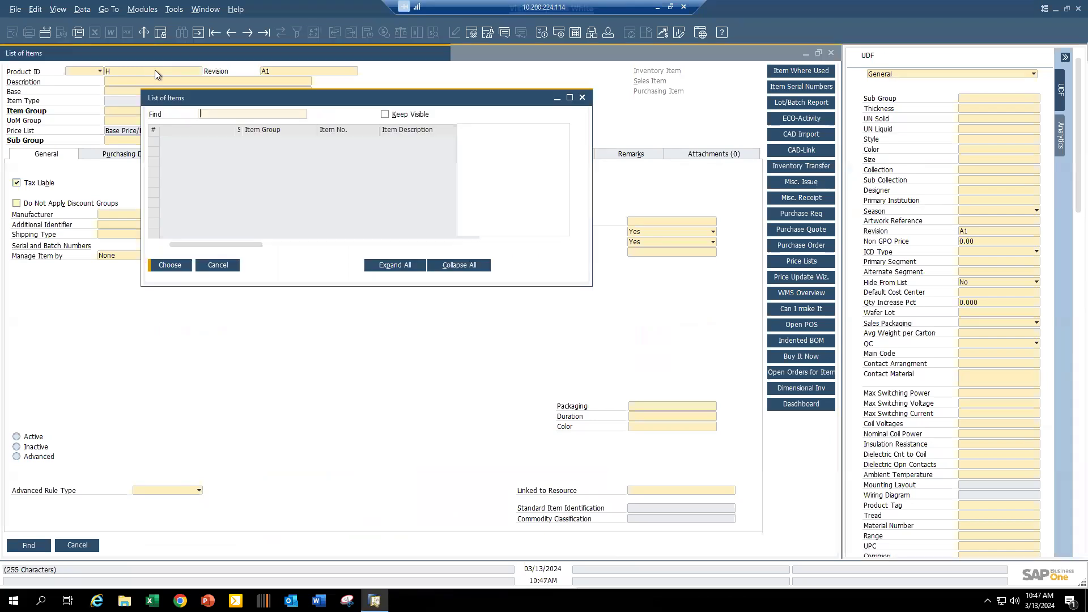
left_click(21, 139)
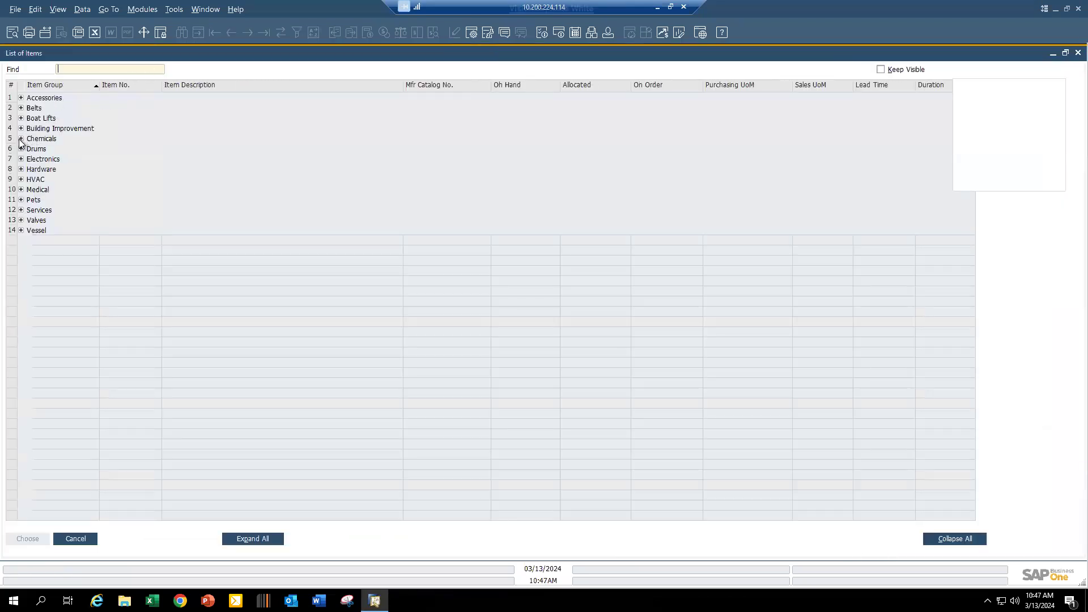
left_click(26, 148)
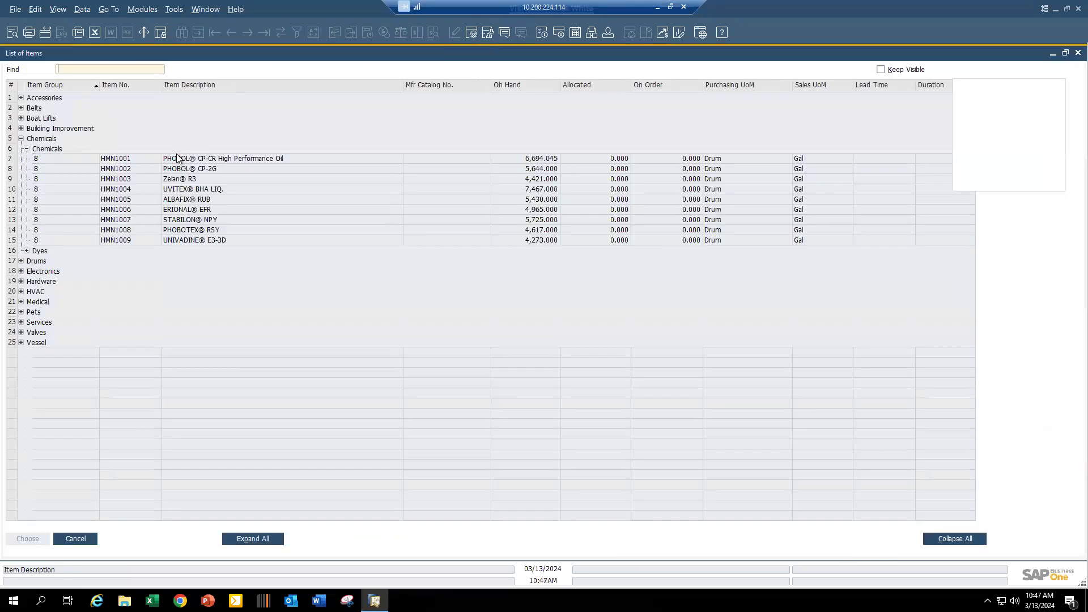
left_click(177, 158)
double_click(177, 159)
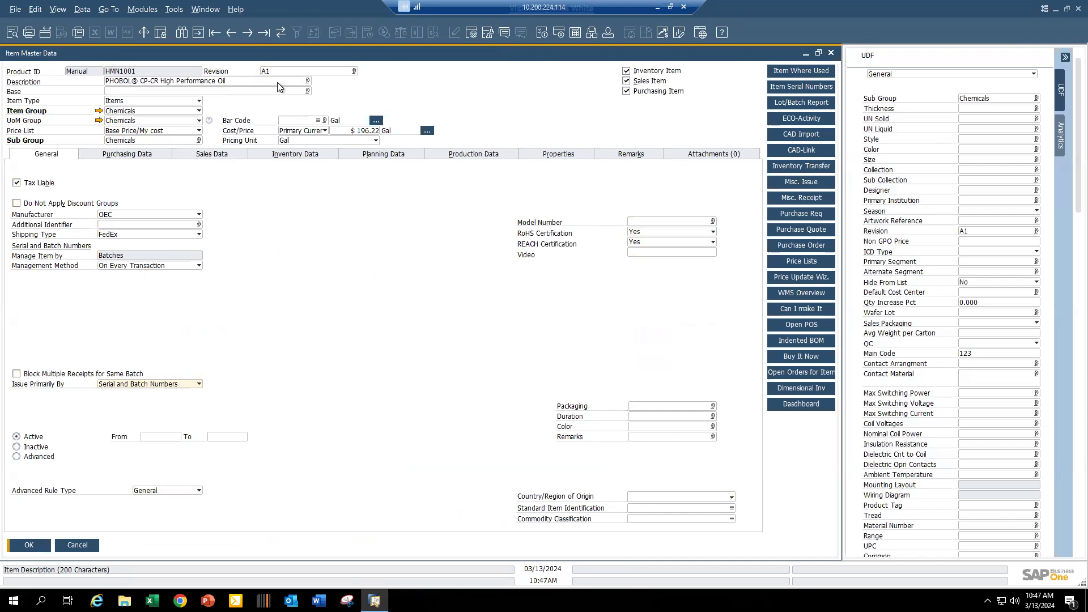
- Review the language translations of item HMN1001's description, and close the translations and the item record
left_click(308, 80)
double_click(308, 80)
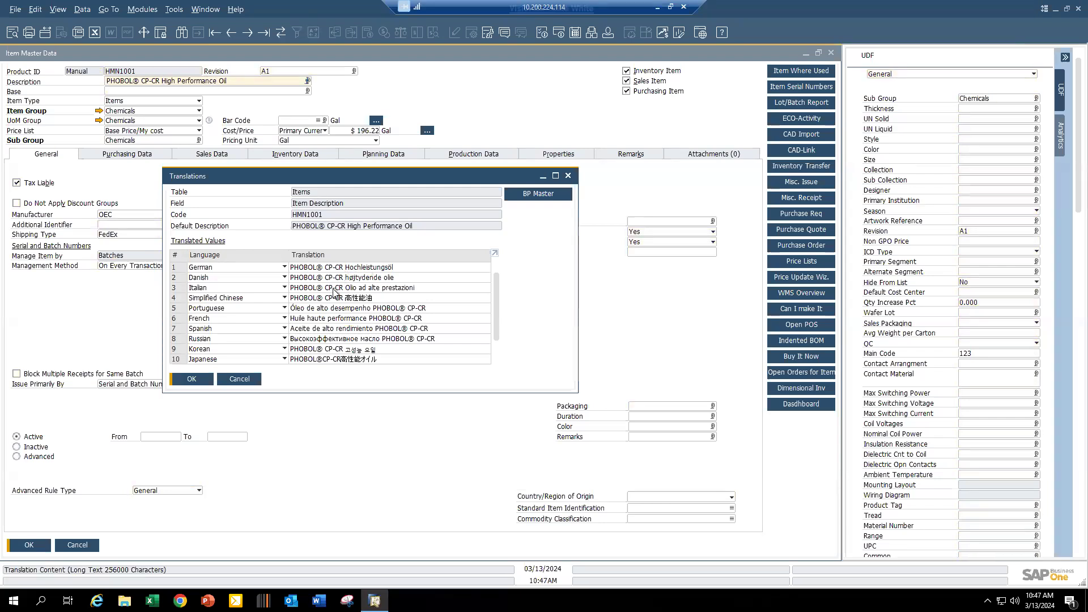
scroll(237, 355, "down", 1)
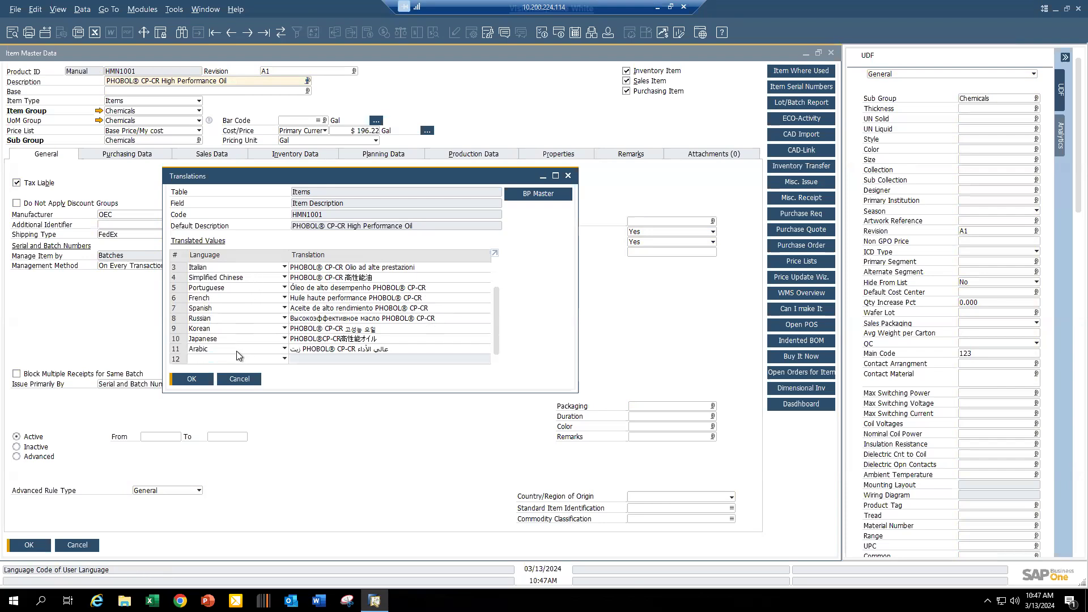
scroll(241, 336, "up", 1)
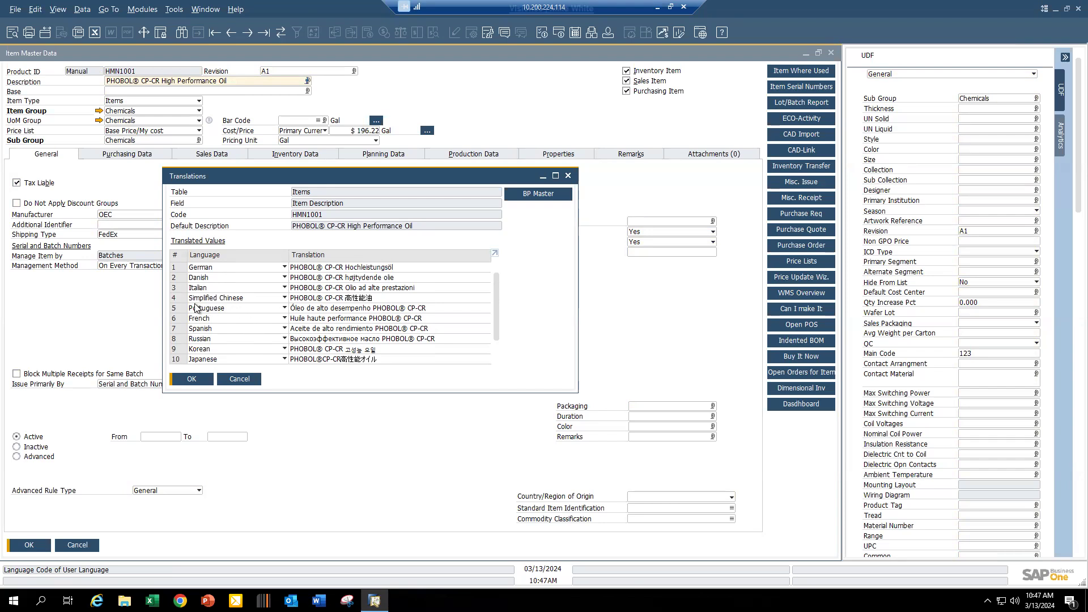
left_click(205, 380)
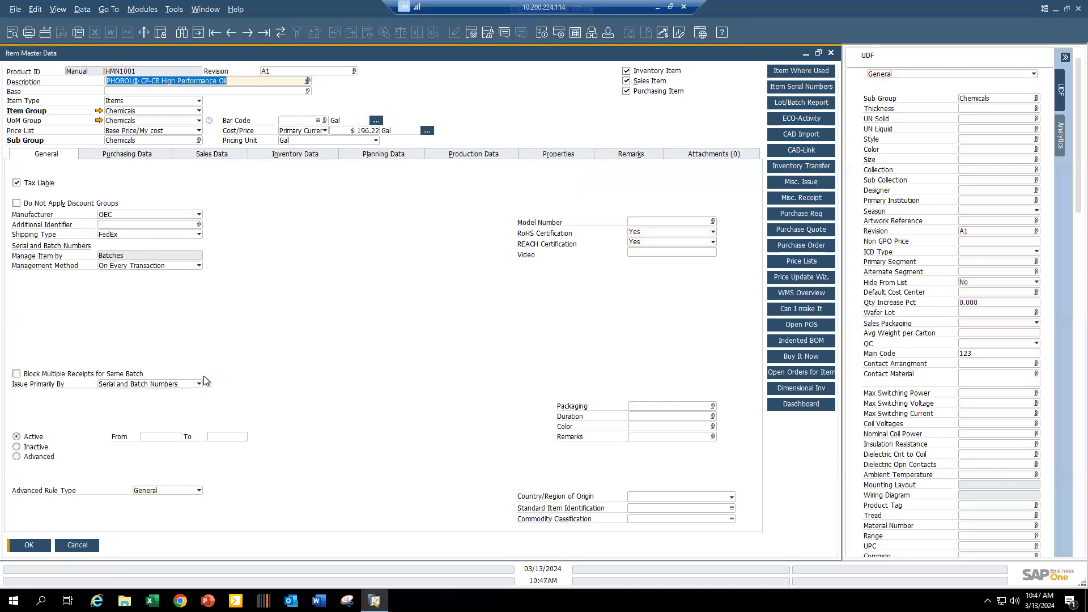
left_click(34, 545)
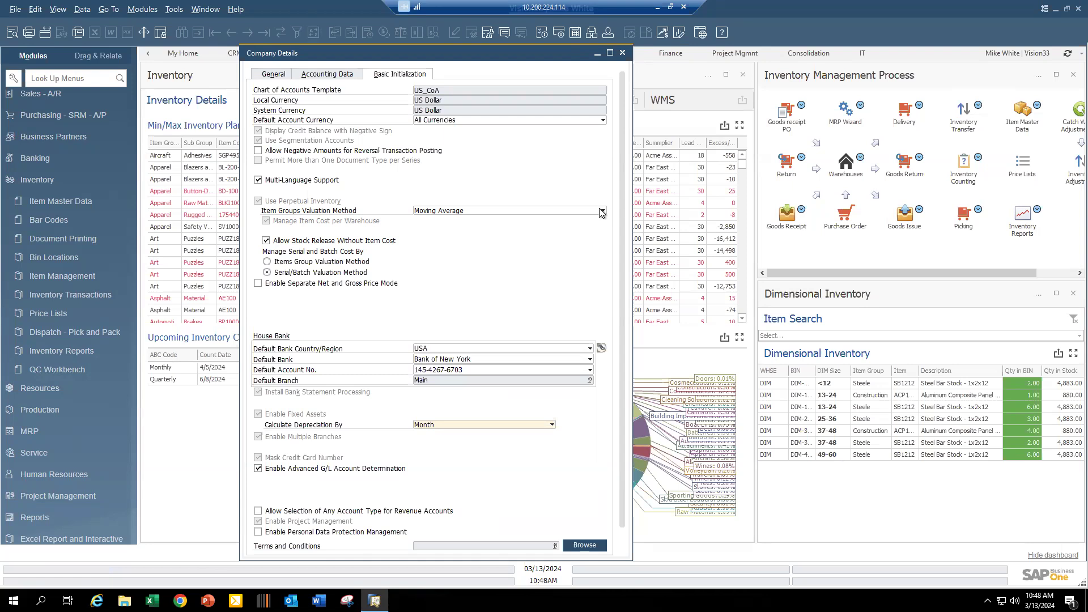
- Examine the Item Groups Valuation Method options in Company Details, keep Moving Average, and close the window
left_click(502, 211)
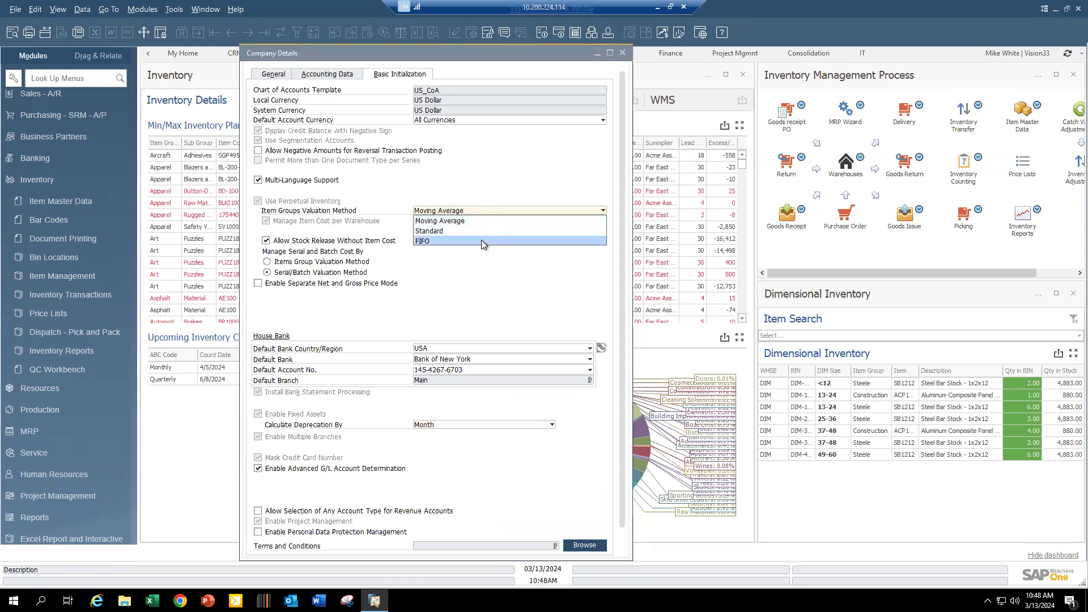
left_click(483, 261)
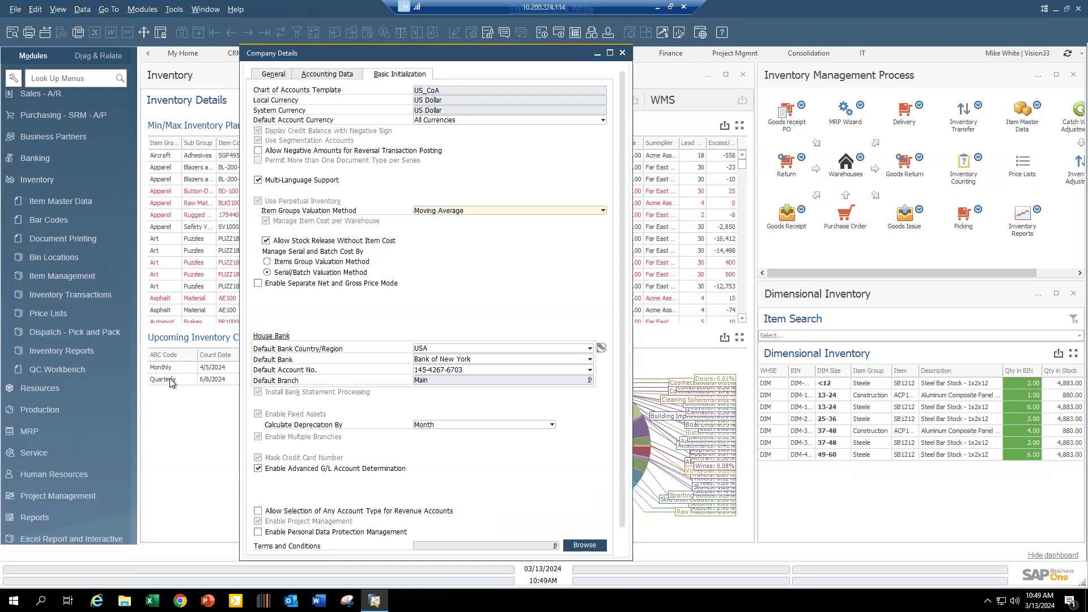
left_click(81, 294)
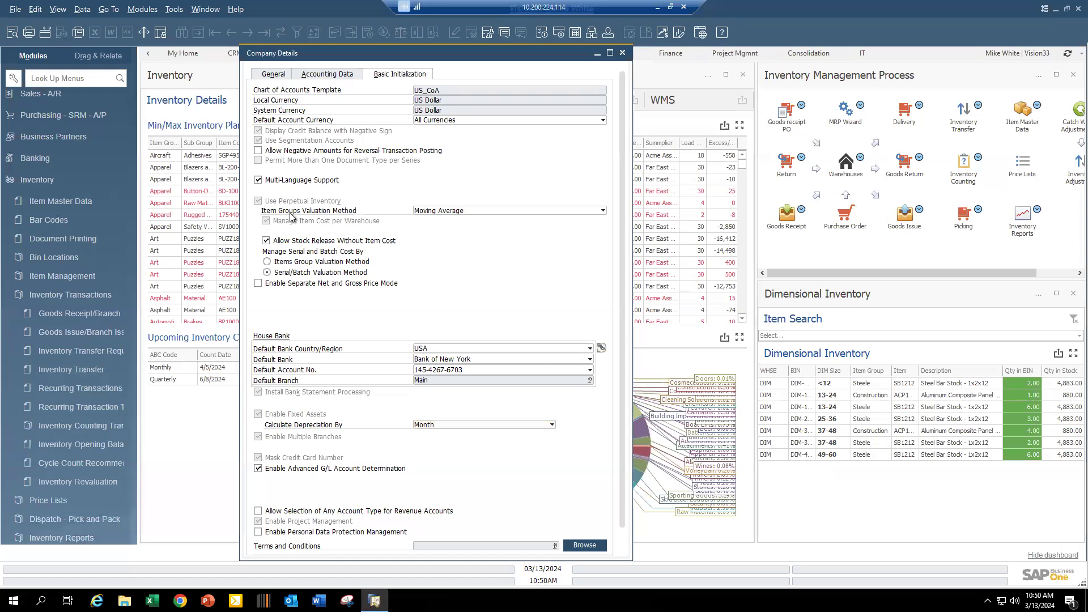
left_click(485, 211)
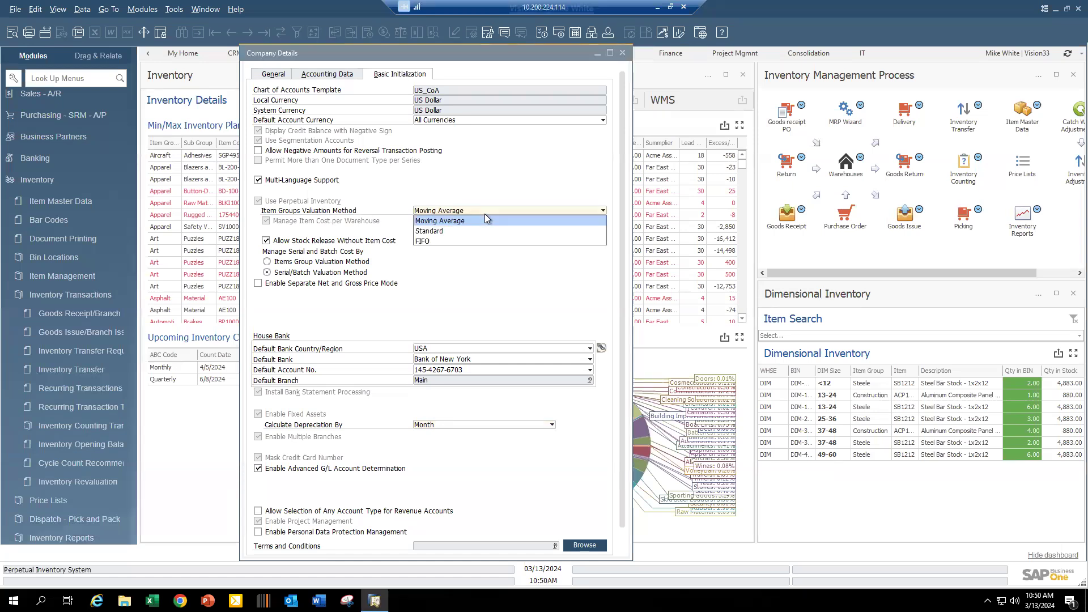
left_click(484, 214)
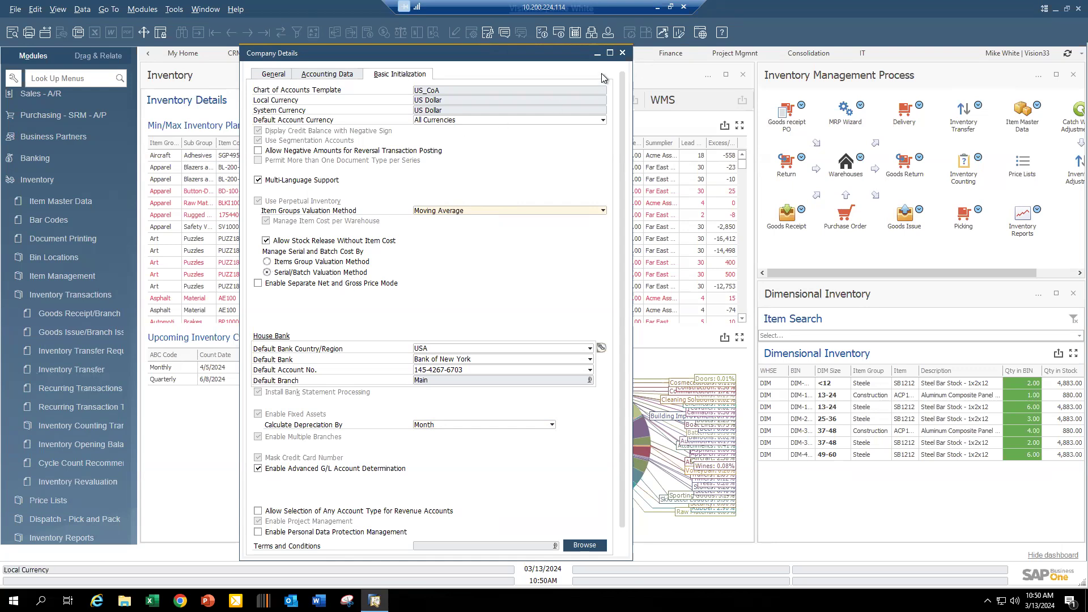
left_click(623, 53)
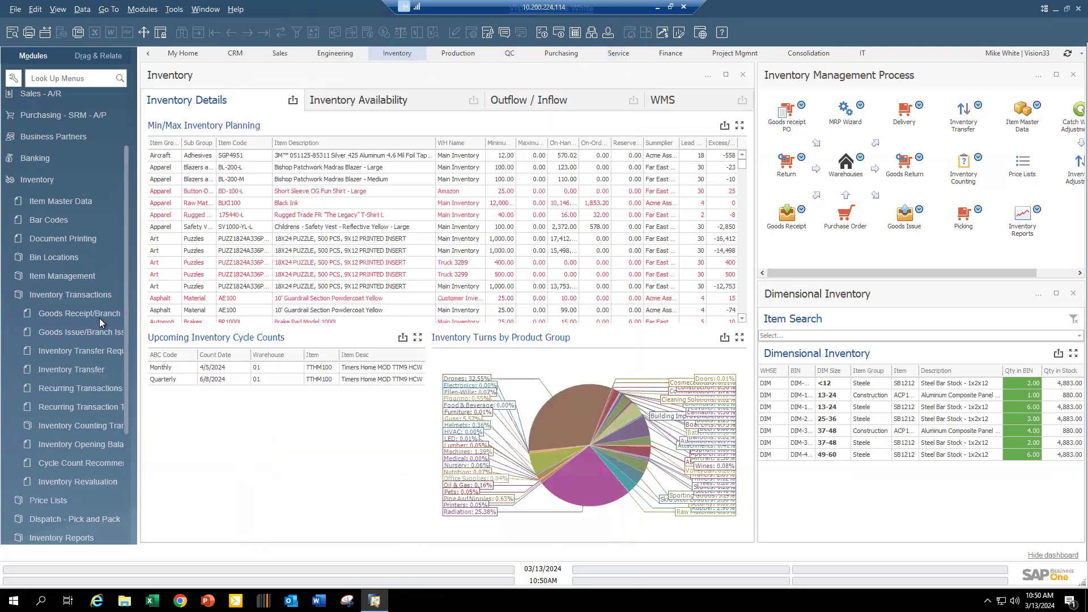
- Open the Document Settings from System Initialization and view the per-document options for Sales Quotation and Sales Order
left_click(42, 182)
left_click(42, 97)
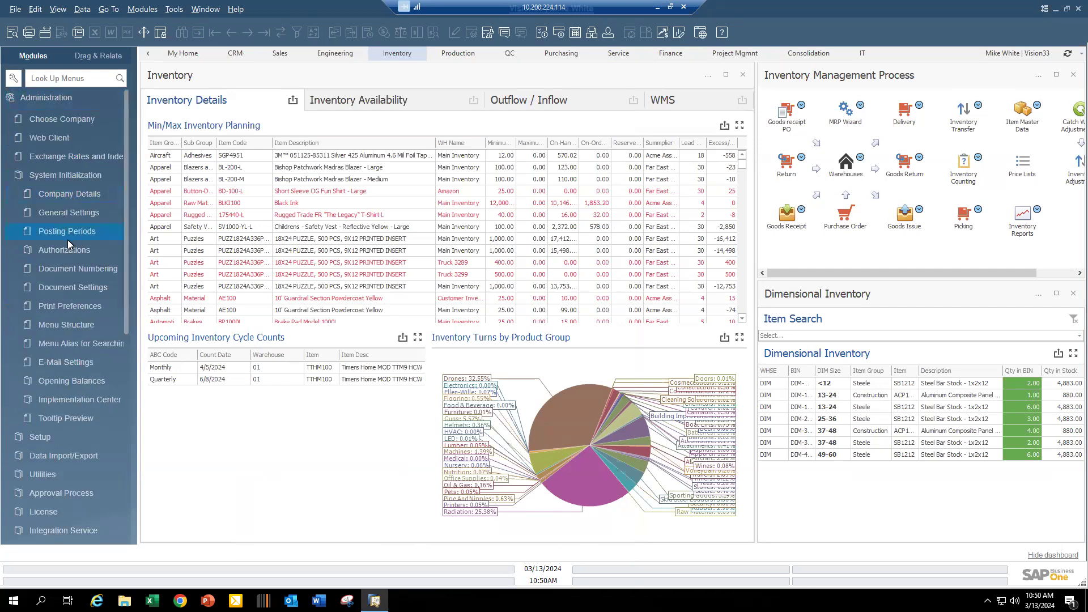
left_click(76, 286)
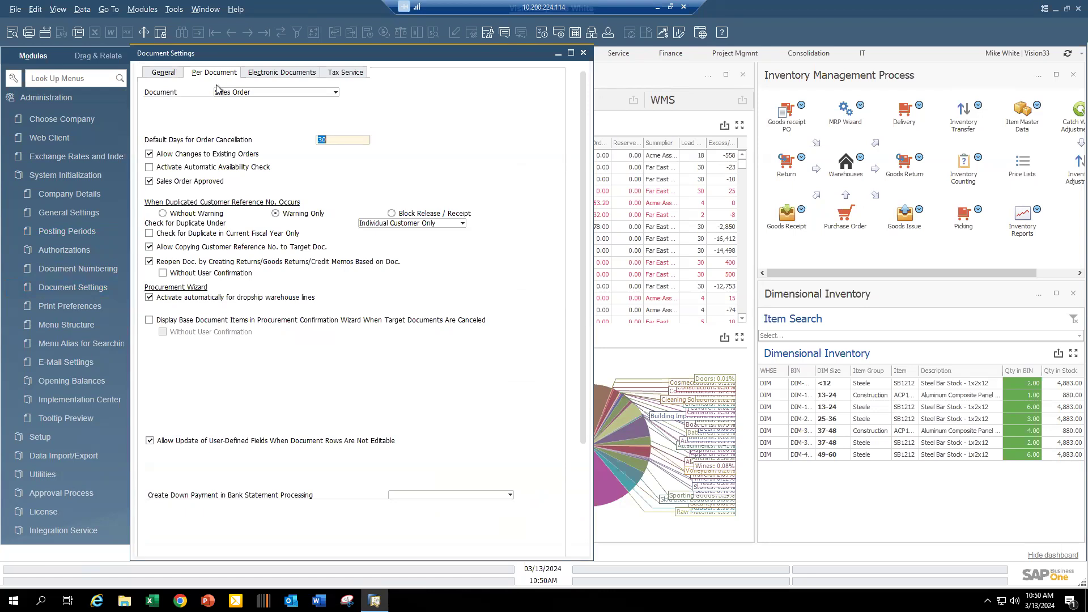
left_click(237, 94)
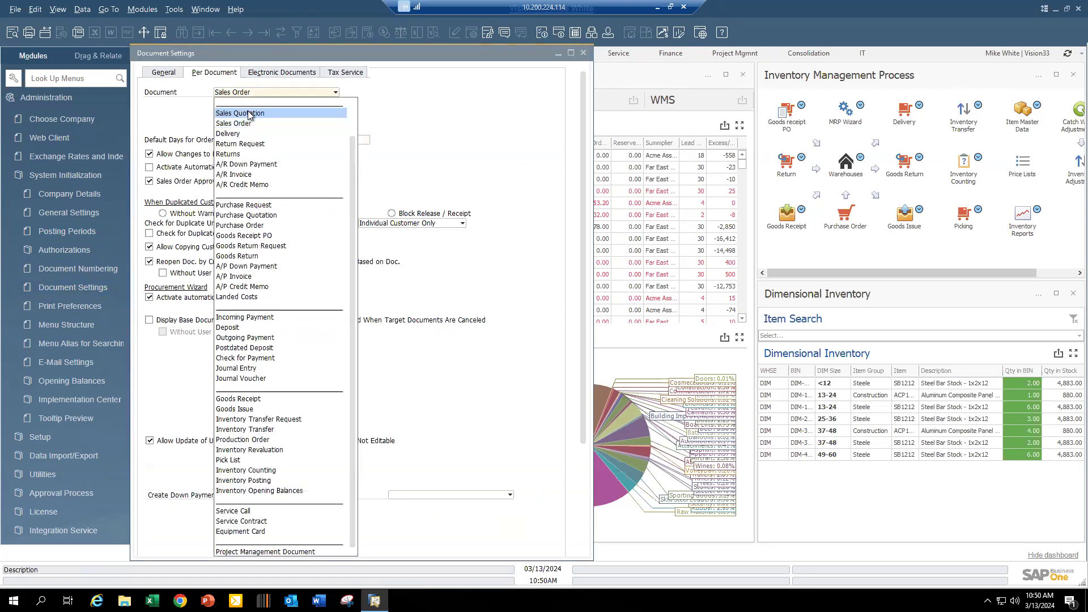
left_click(247, 112)
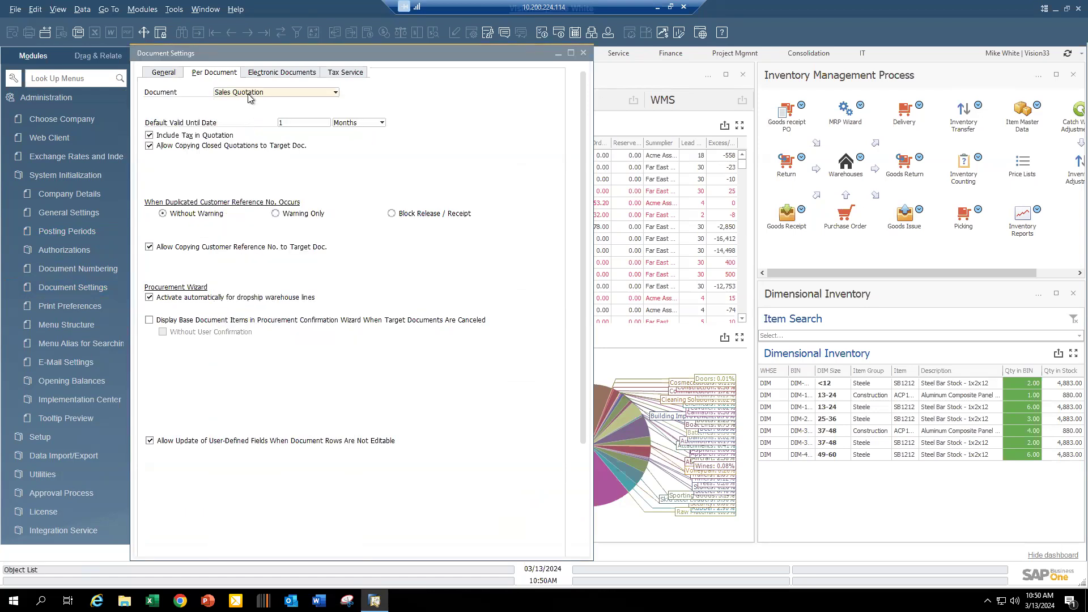
left_click(248, 96)
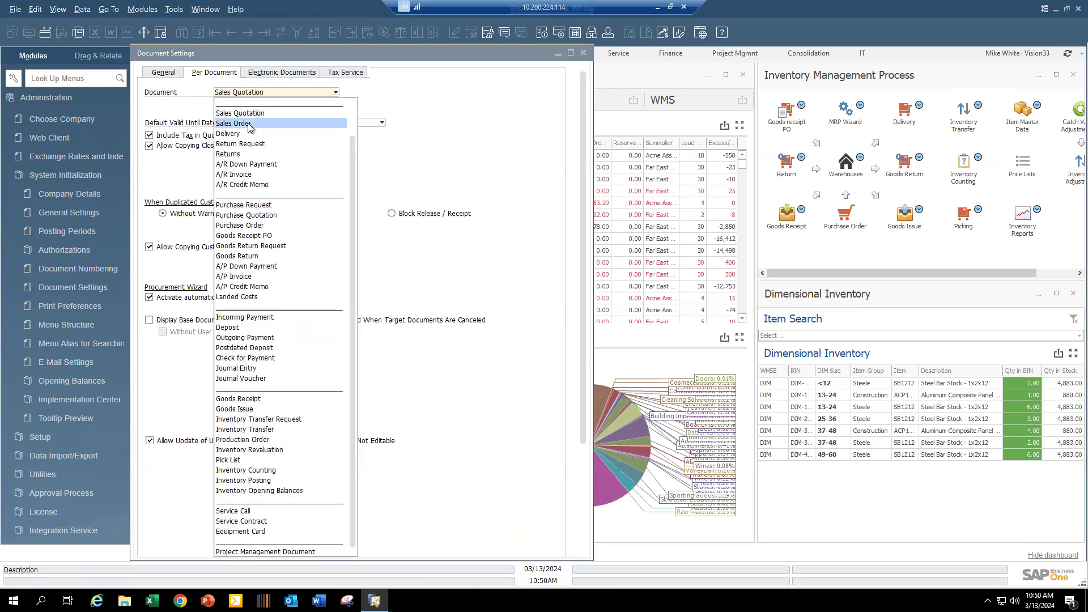
left_click(248, 124)
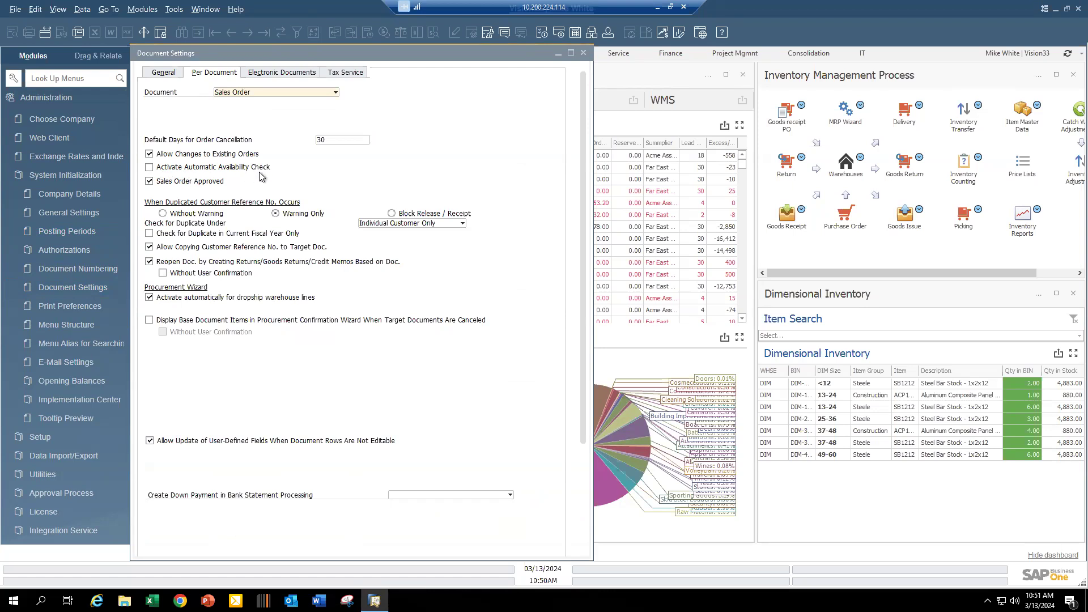
- Close the Document Settings without saving any changes
left_click(149, 168)
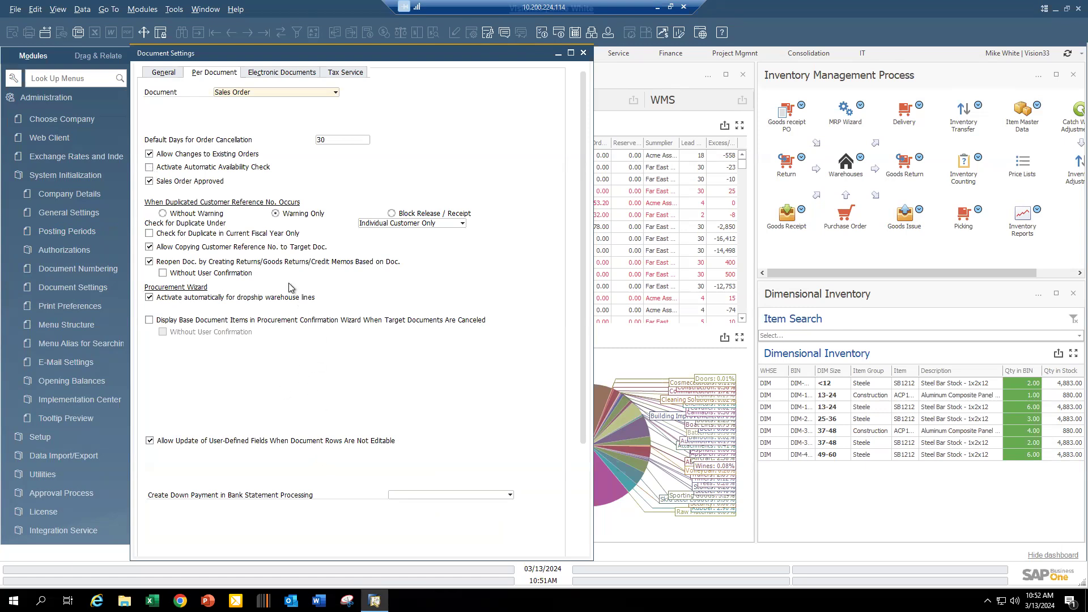
left_click(584, 54)
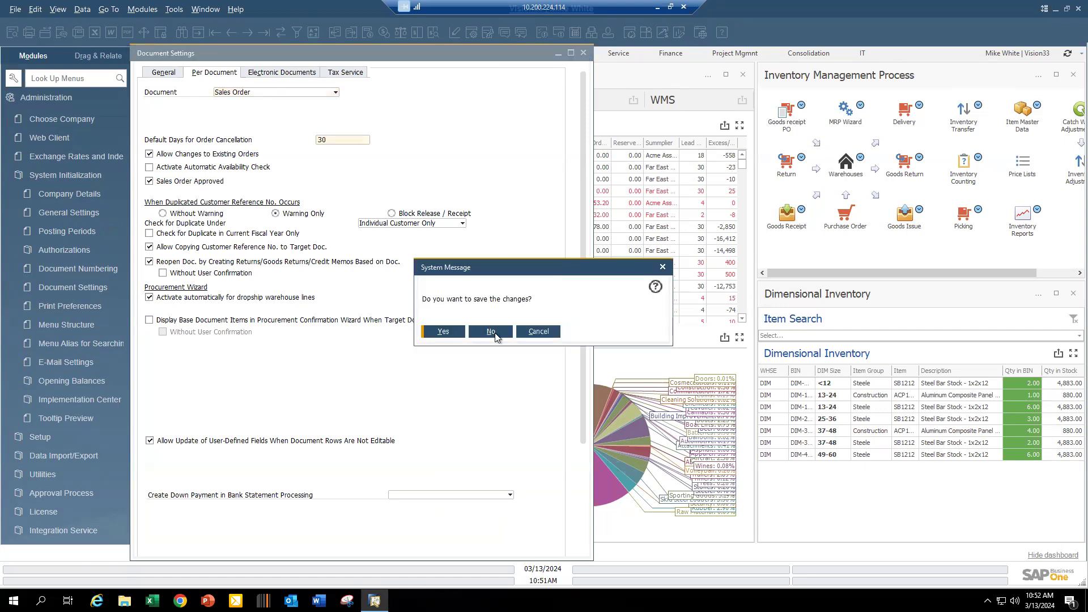
left_click(490, 331)
- Open the Item Groups setup under the administration's inventory setup and display the Wines group
left_click(47, 175)
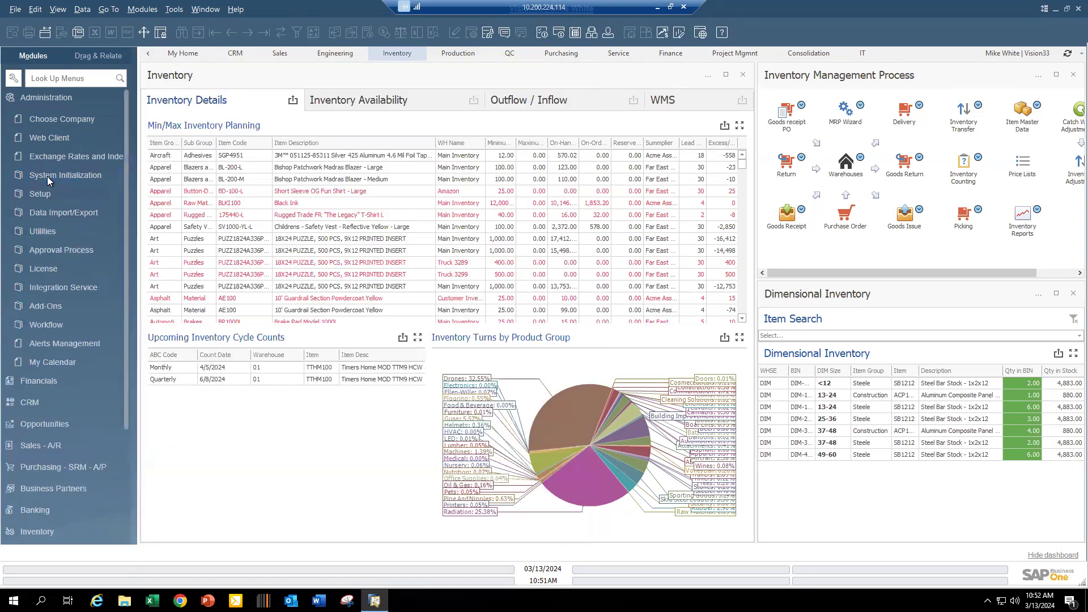
left_click(33, 195)
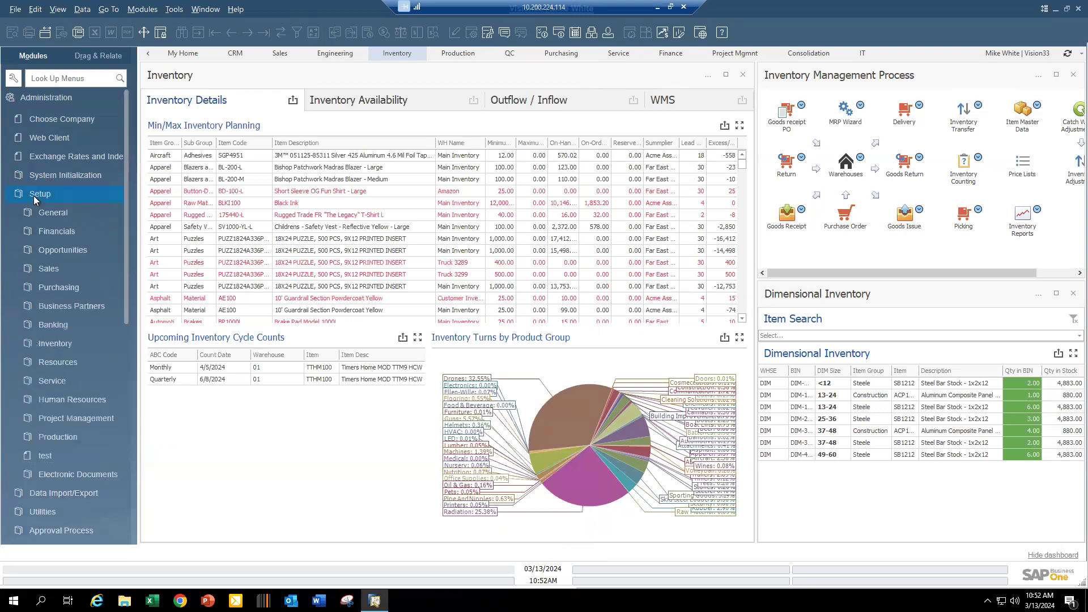
left_click(59, 345)
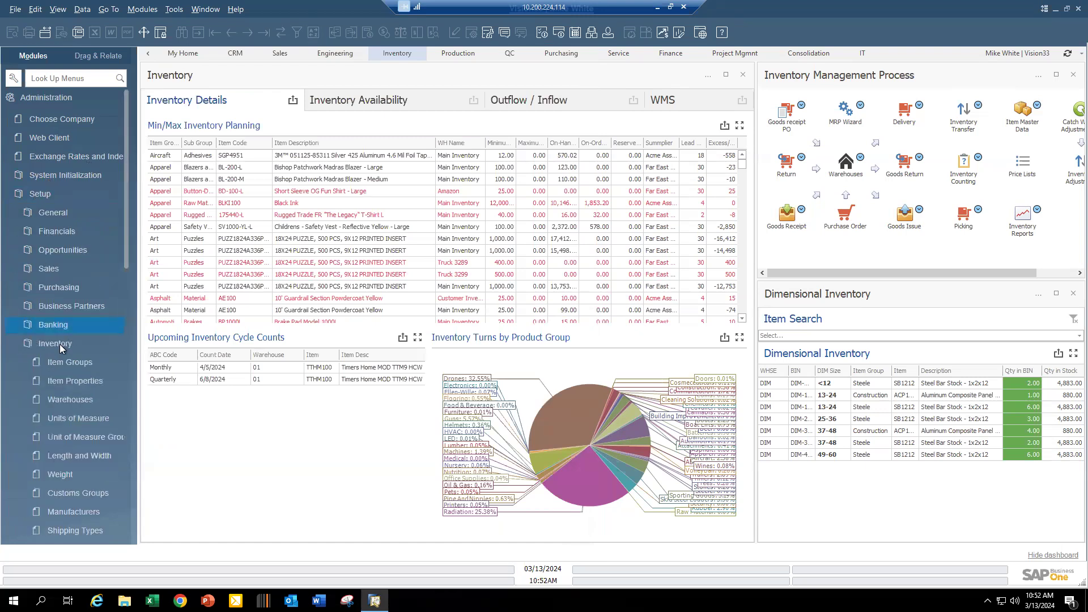
scroll(83, 283, "down", 3)
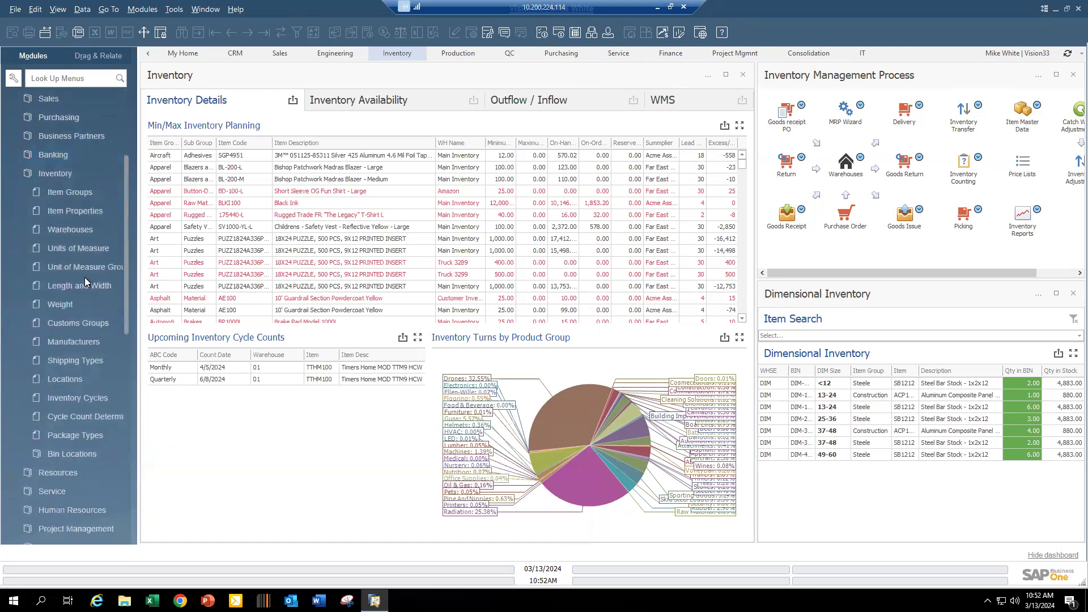
left_click(78, 194)
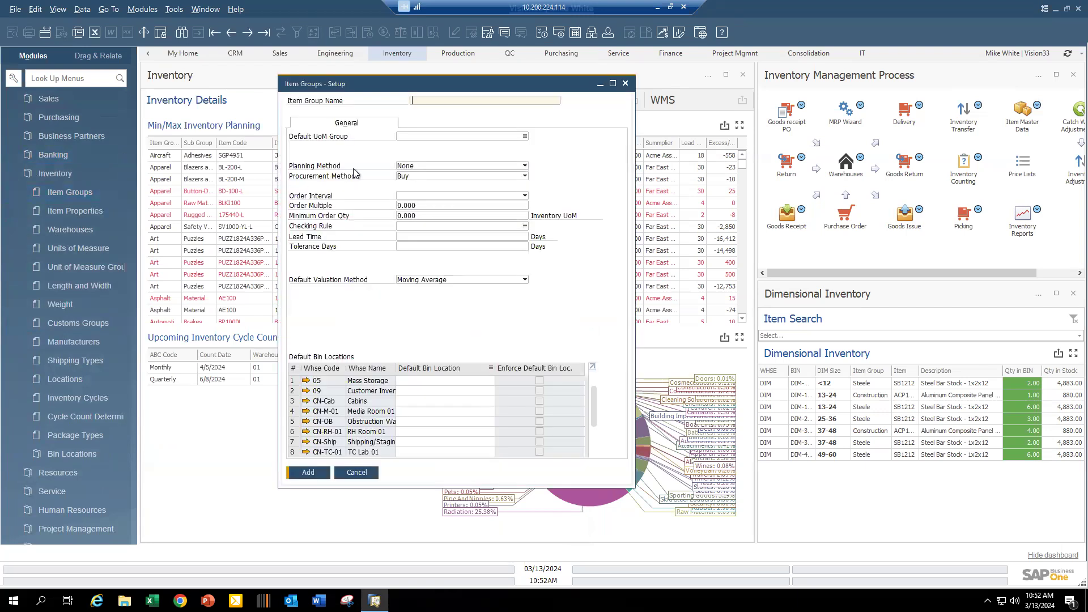
left_click(264, 34)
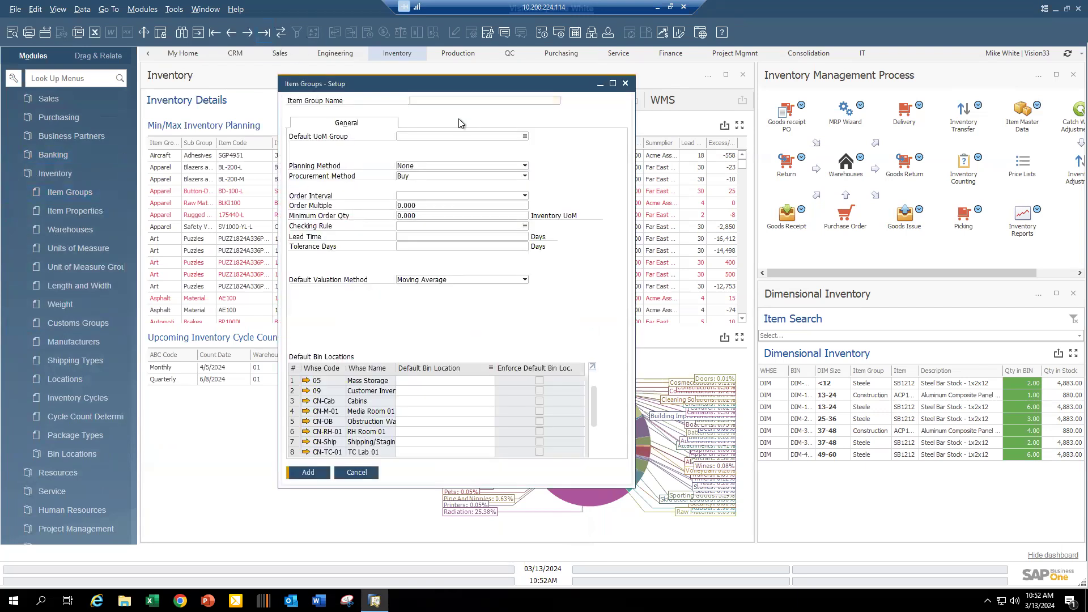
left_click(231, 33)
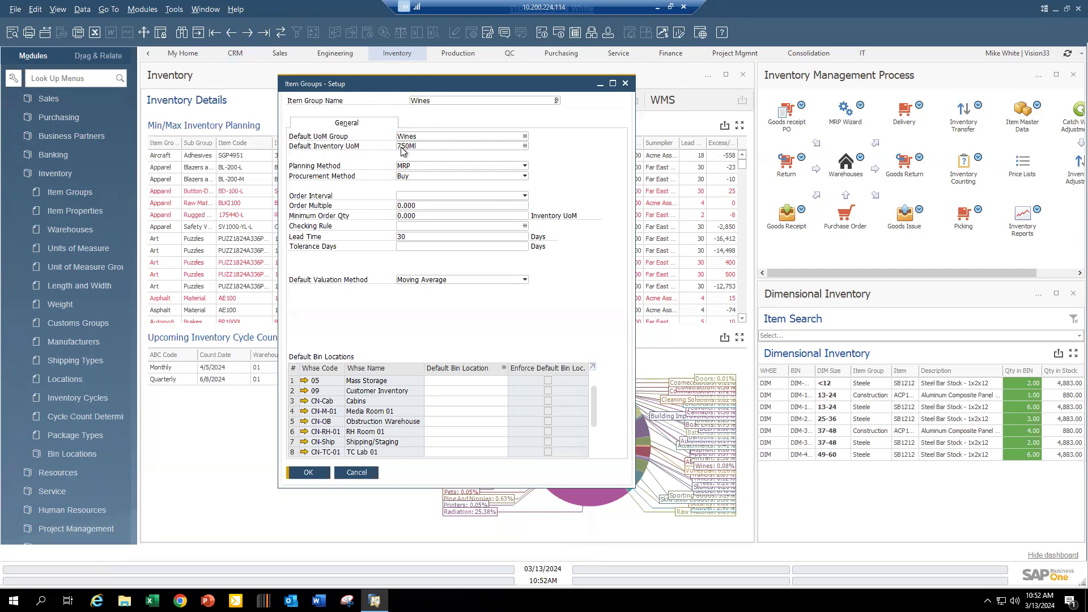
- Enter 12 as both the order multiple and minimum order quantity for the Wines group, and discard the changes
left_click(412, 206)
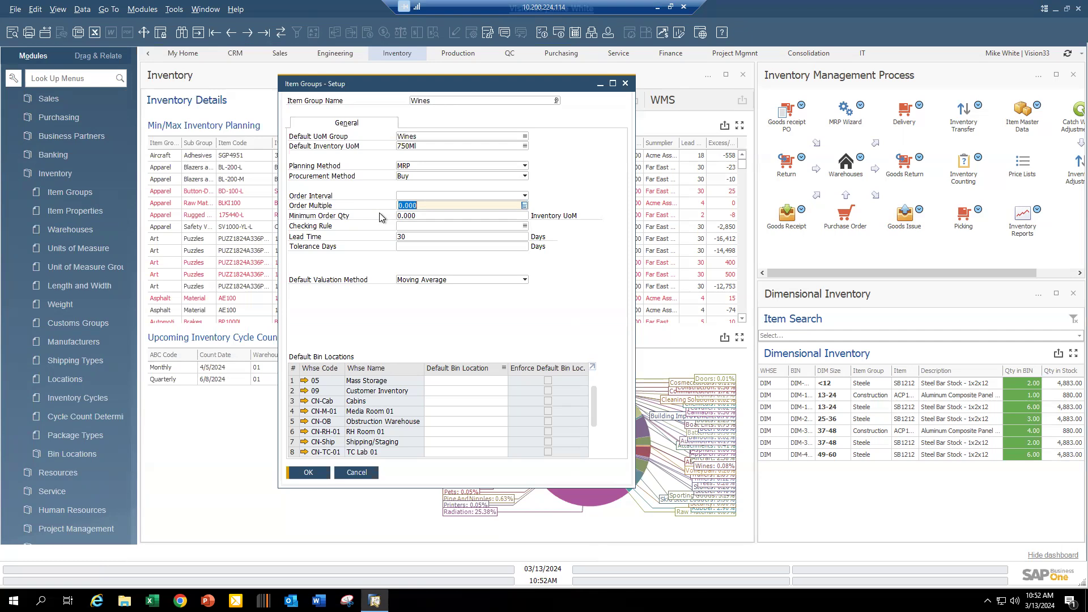
type("12")
left_click(423, 217)
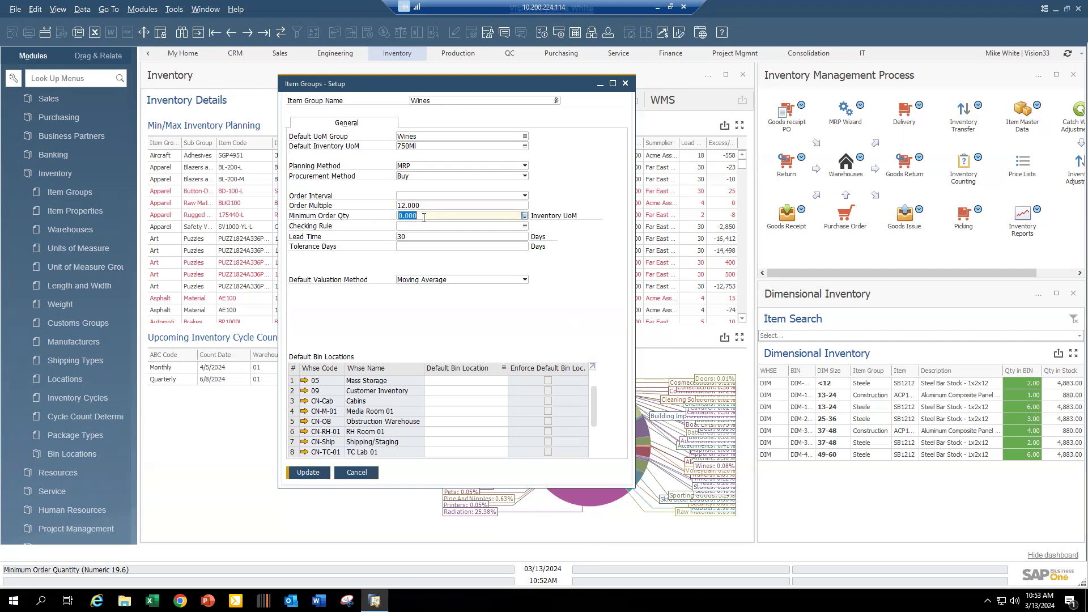
type("12")
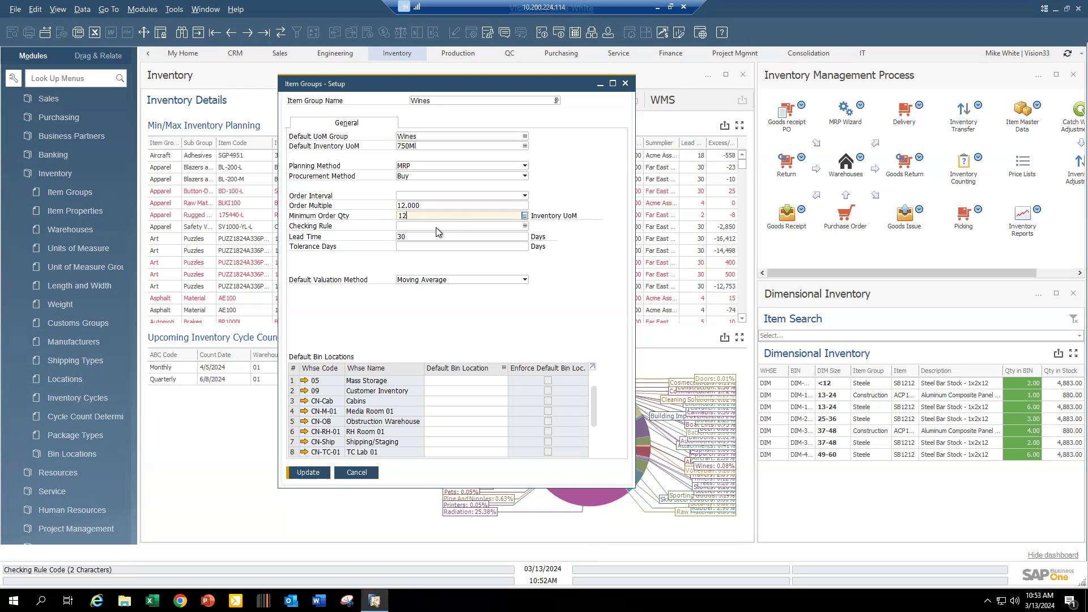
left_click(357, 472)
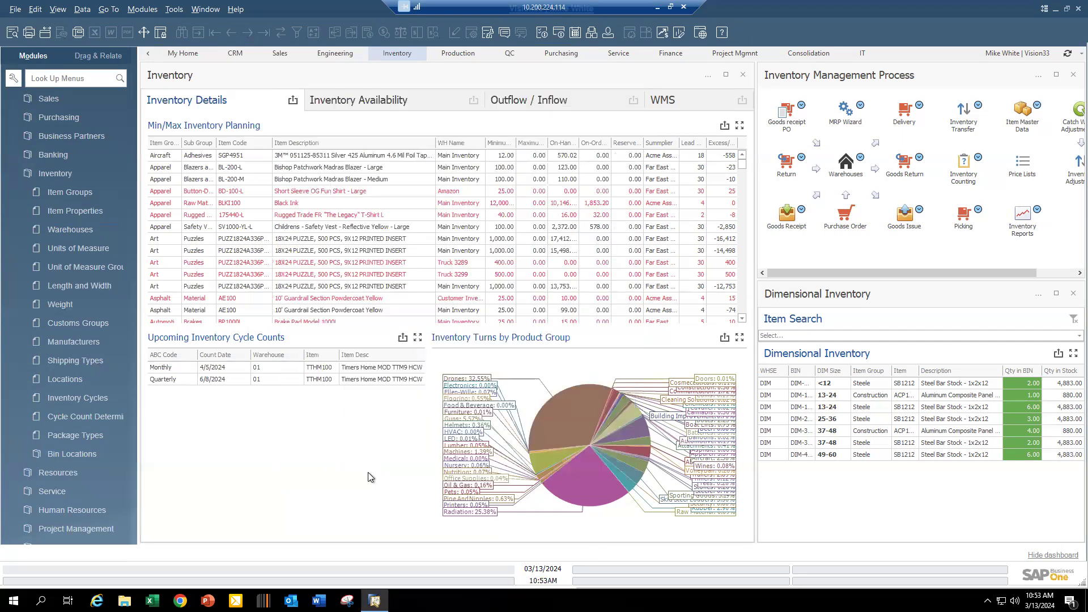
- Open the Item Master Data from the Inventory module
left_click(55, 174)
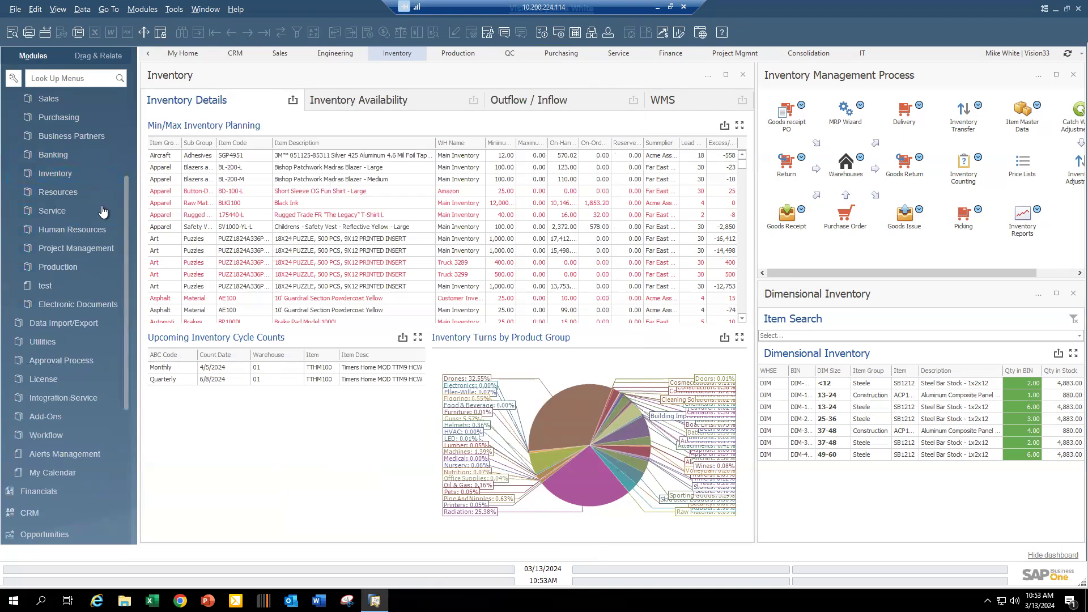
scroll(65, 460, "down", 5)
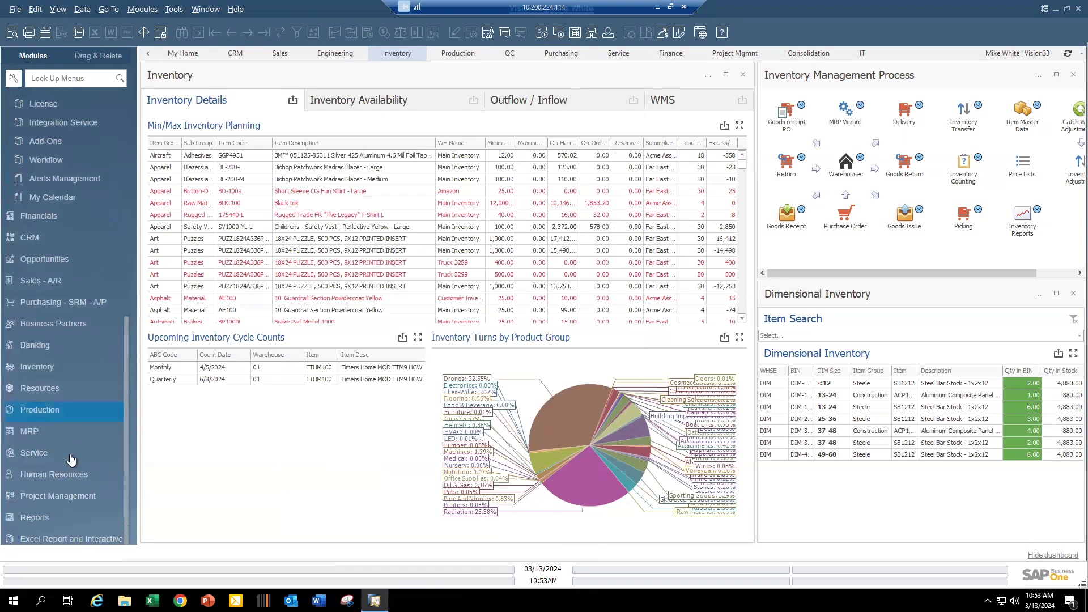
left_click(49, 365)
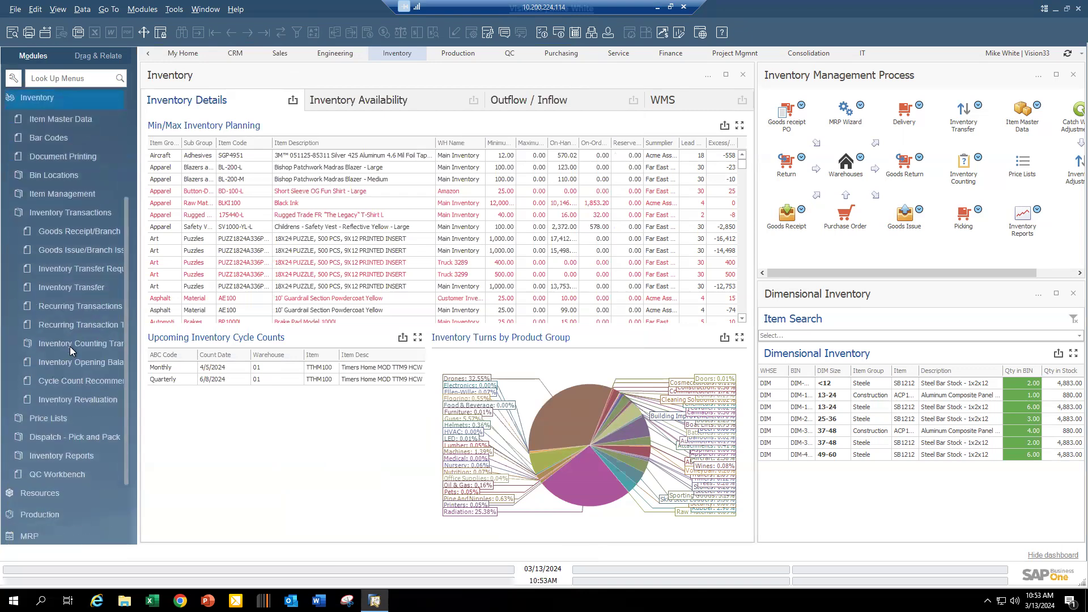
left_click(56, 118)
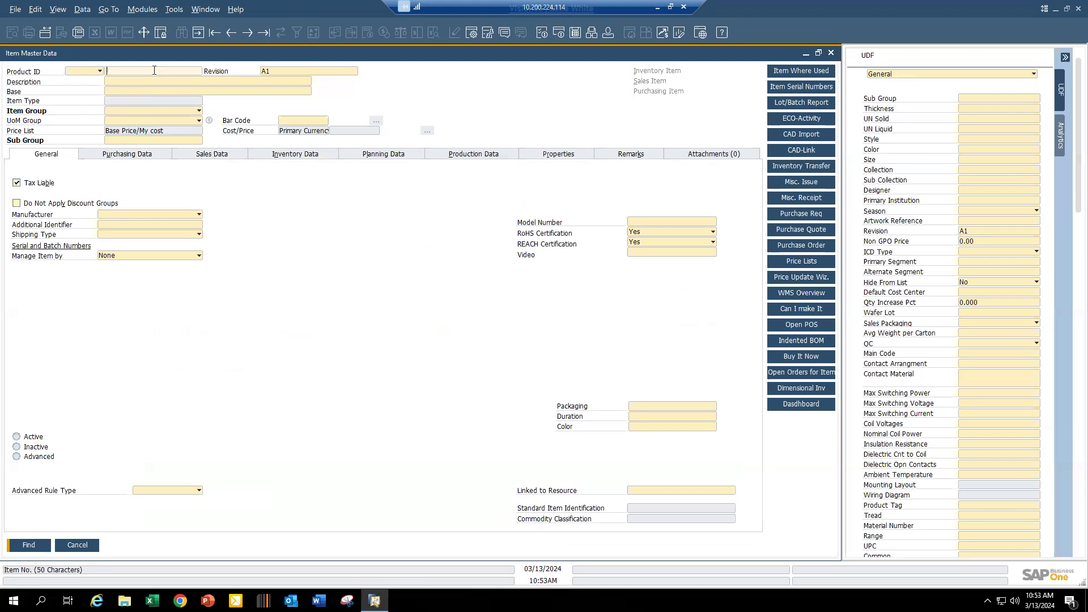
- Open the safety vest SV1000-YL-L by searching product IDs for SV, and review its Apparel item group defaults
type("SV")
key("Tab")
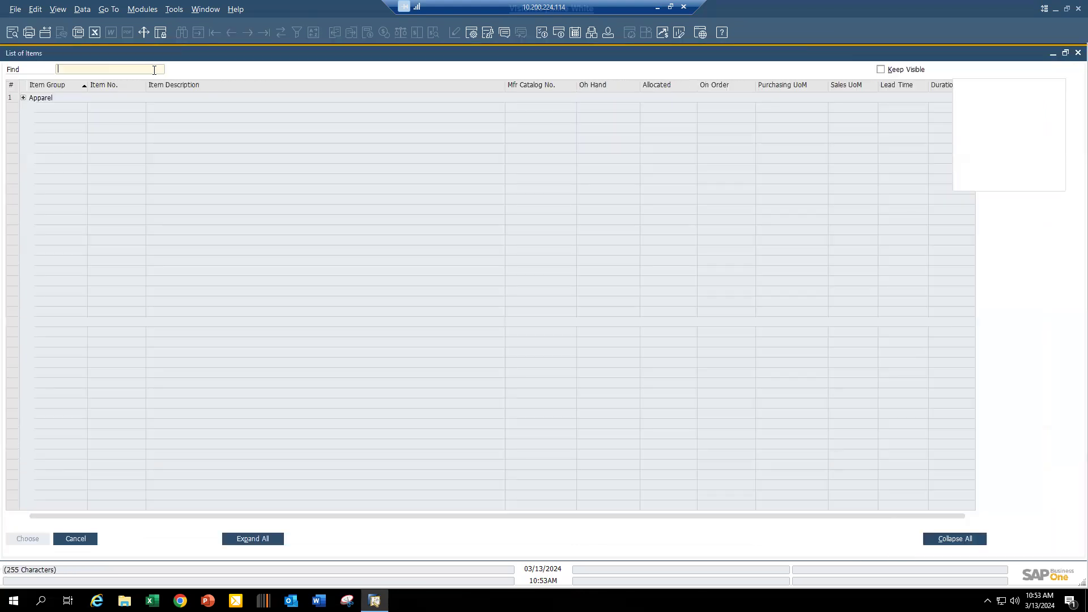
left_click(22, 98)
left_click(28, 108)
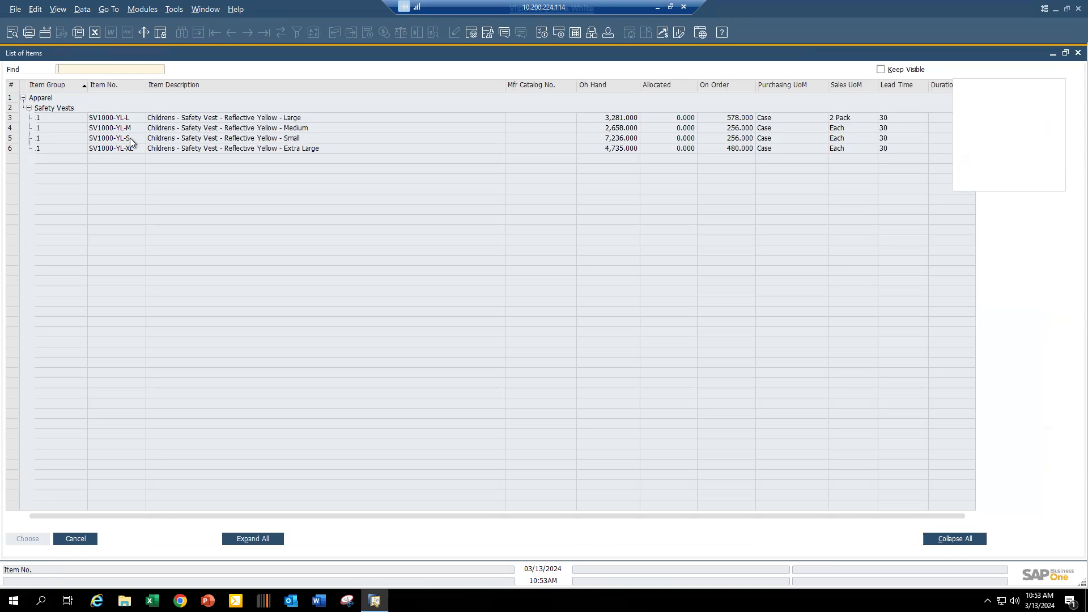
double_click(133, 118)
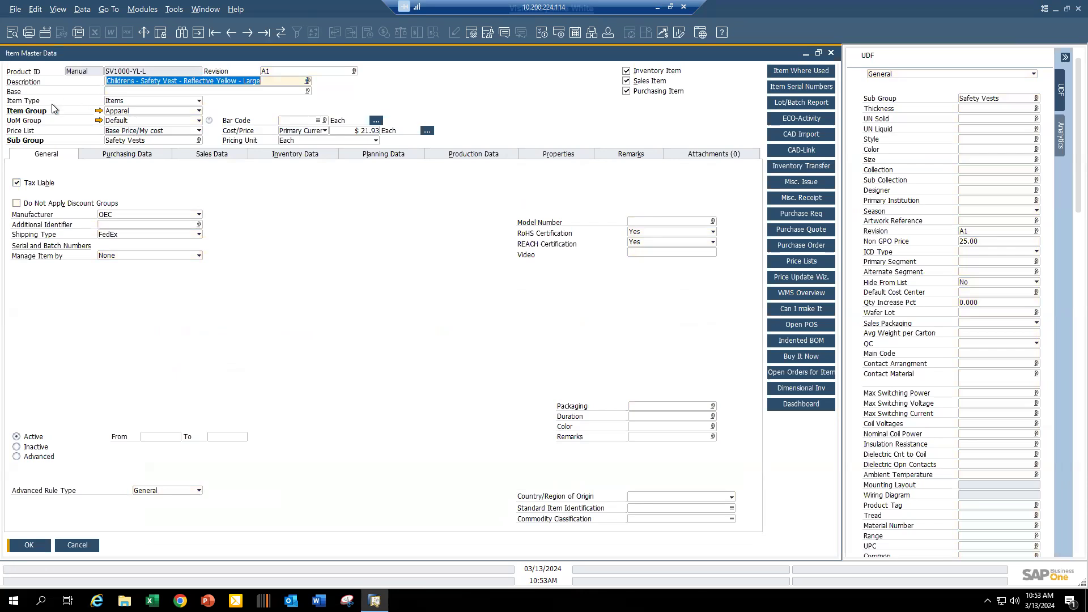
left_click(100, 112)
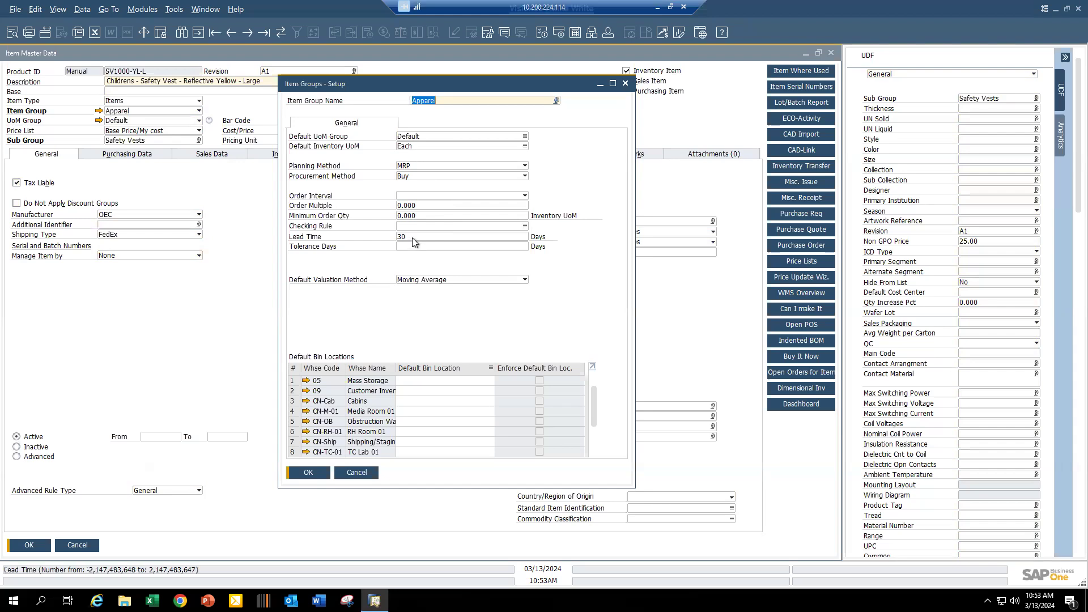
left_click(361, 473)
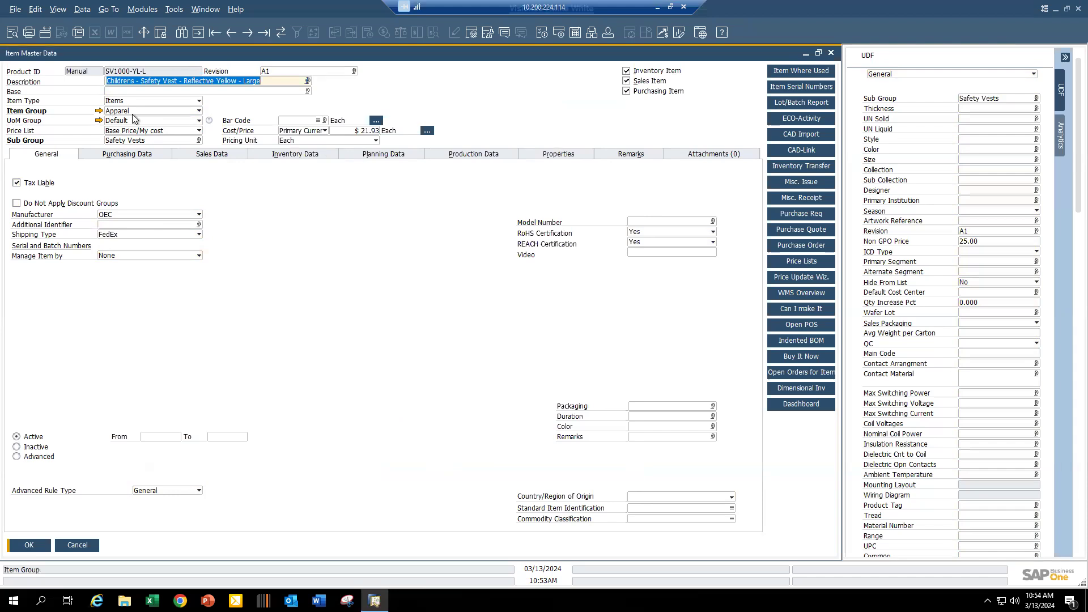
- List all items with a wildcard search and reopen SV1000-YL-L from Apparel's Safety Vests to inspect its Sub Group field
key("ctrl+f")
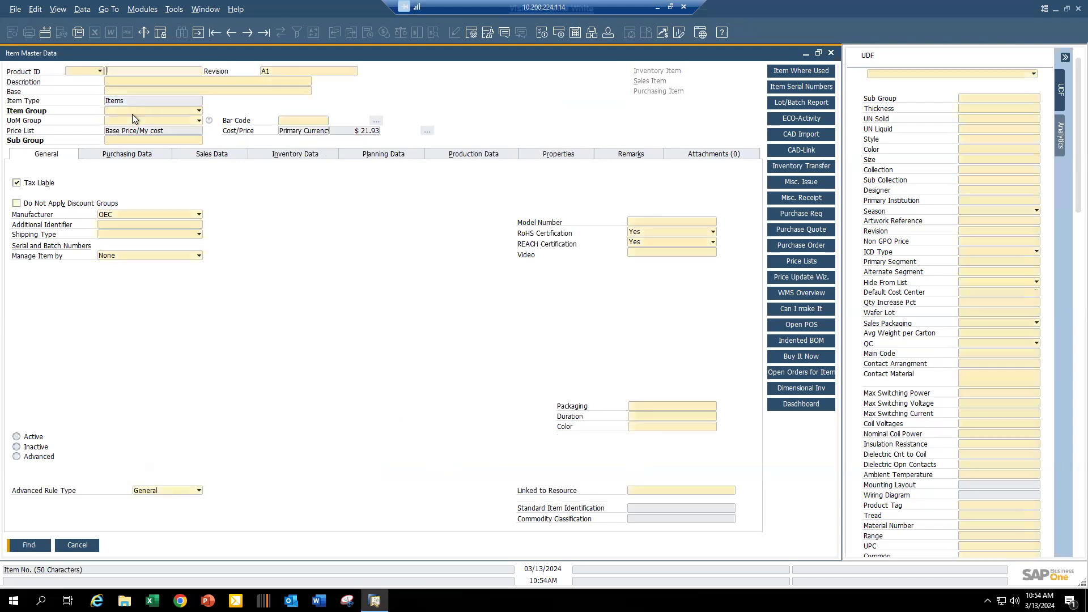
type("*")
key("Return")
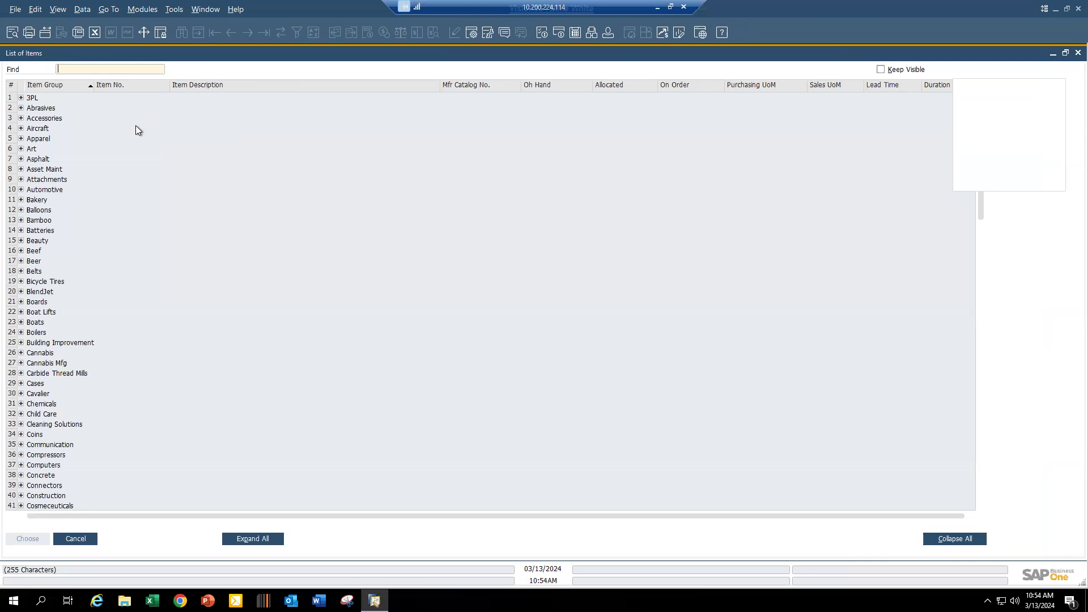
left_click(21, 139)
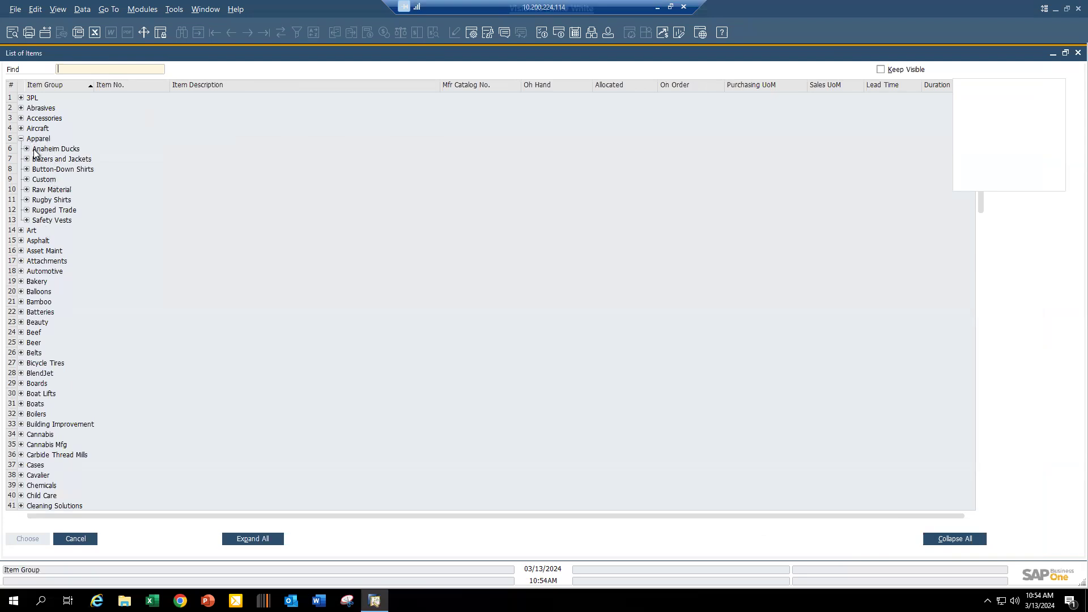
left_click(26, 220)
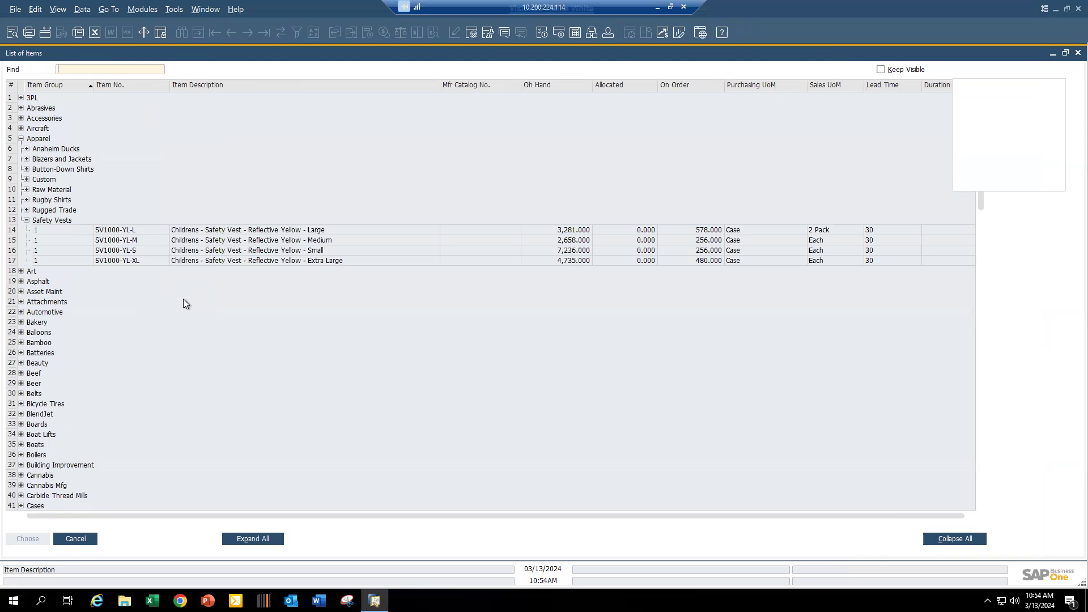
double_click(138, 229)
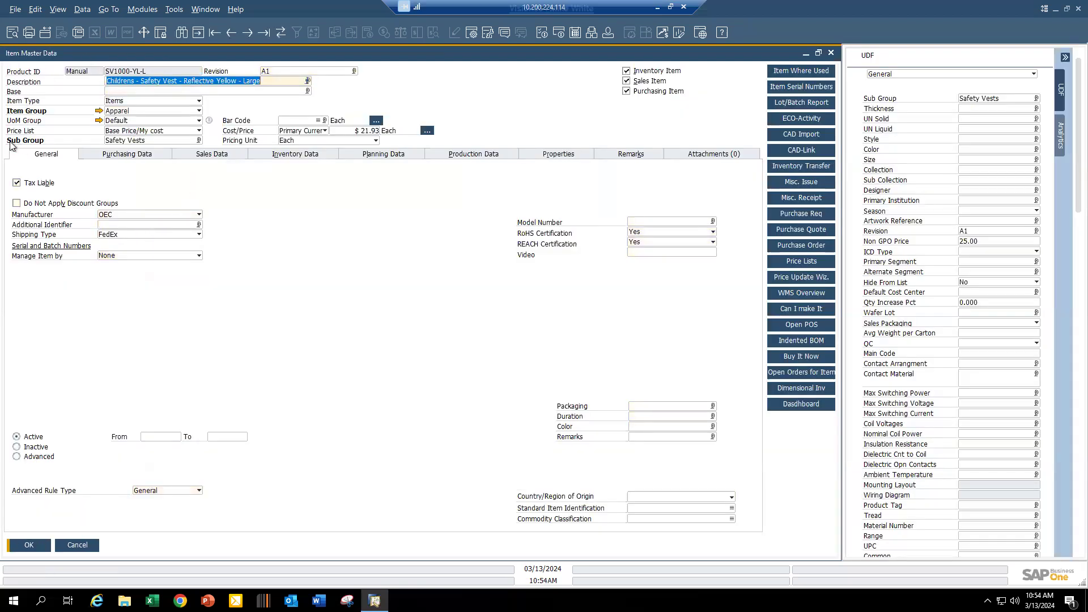
left_click(157, 140)
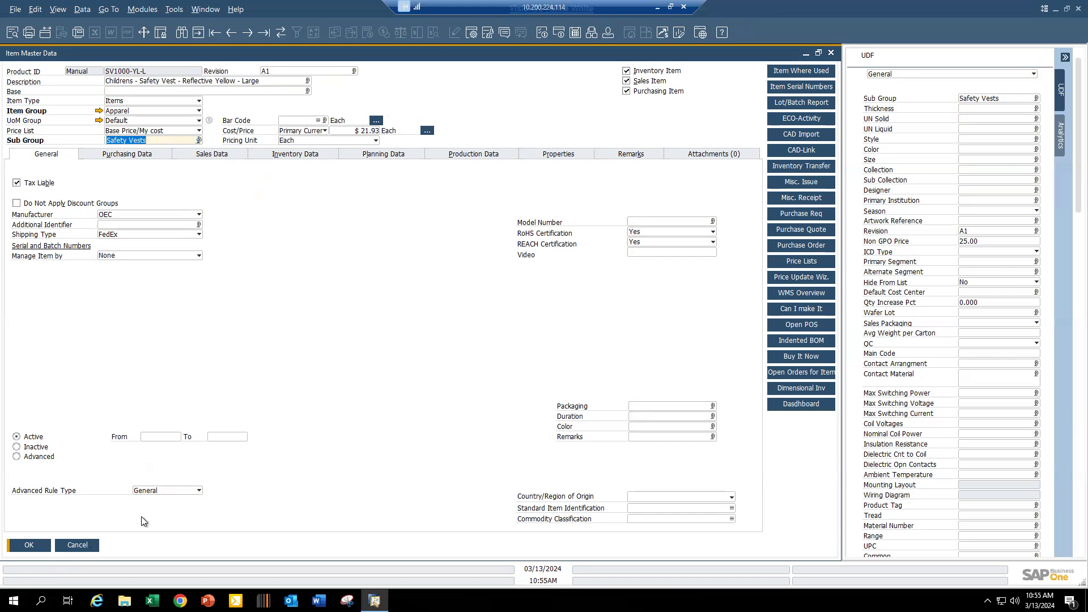
- List all items again with Apparel expanded, and view the list's grouping settings without changing them
key("ctrl+f")
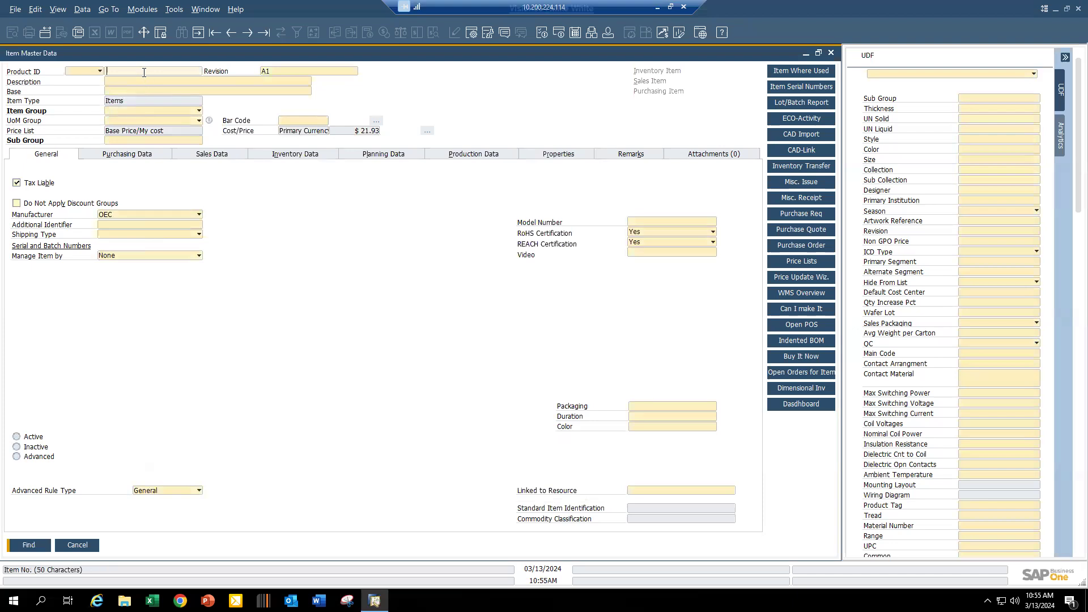
type("*")
key("Return")
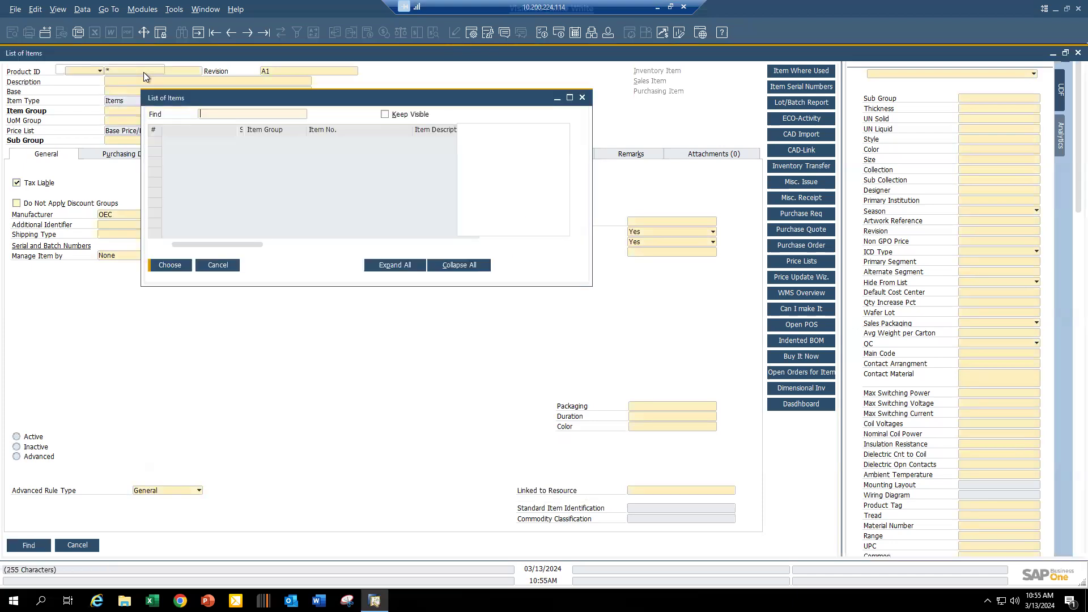
left_click(23, 138)
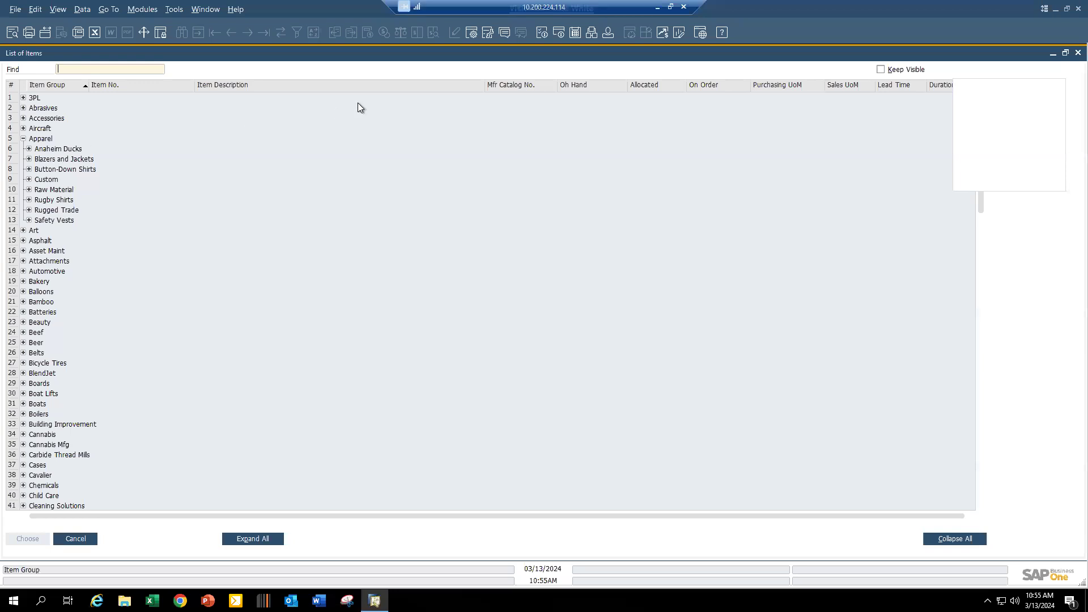
left_click(471, 34)
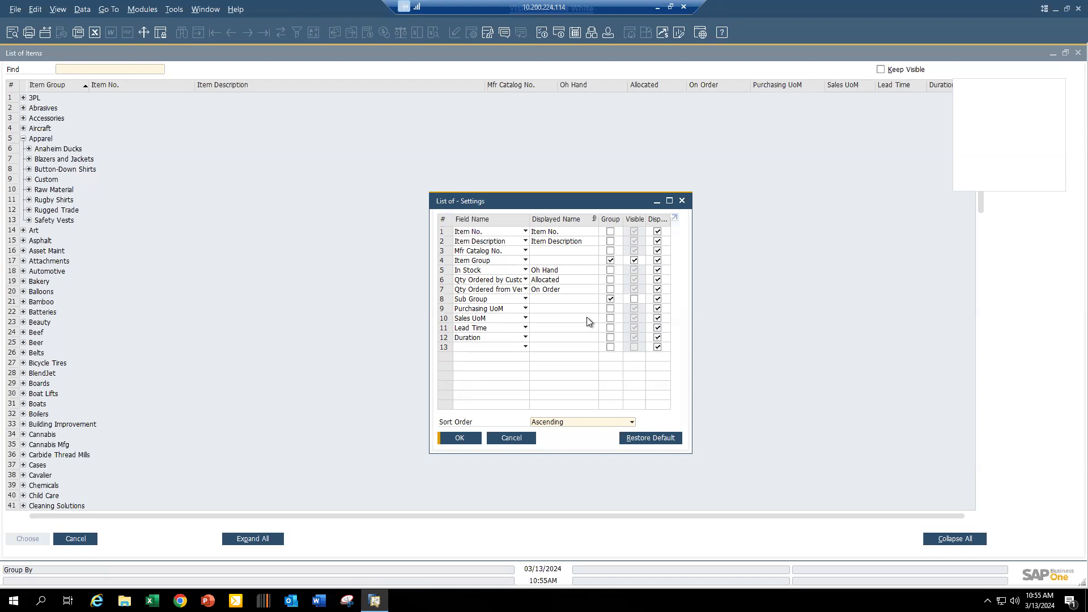
left_click(512, 438)
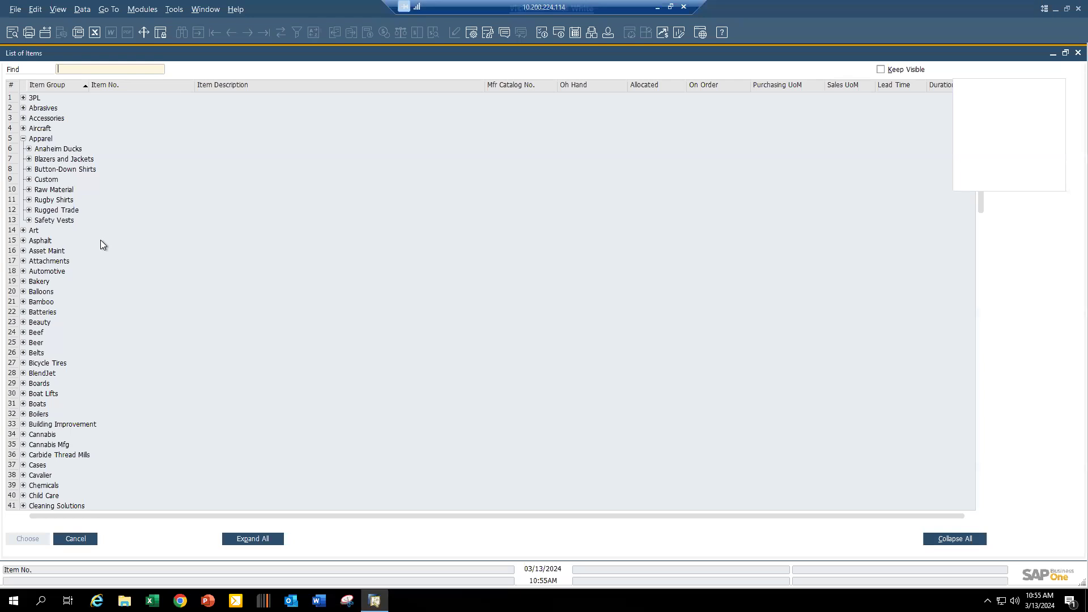
- Remove the Item Group and Sub Group grouping from the item list settings and reload the list
left_click(470, 33)
left_click(611, 260)
left_click(522, 350)
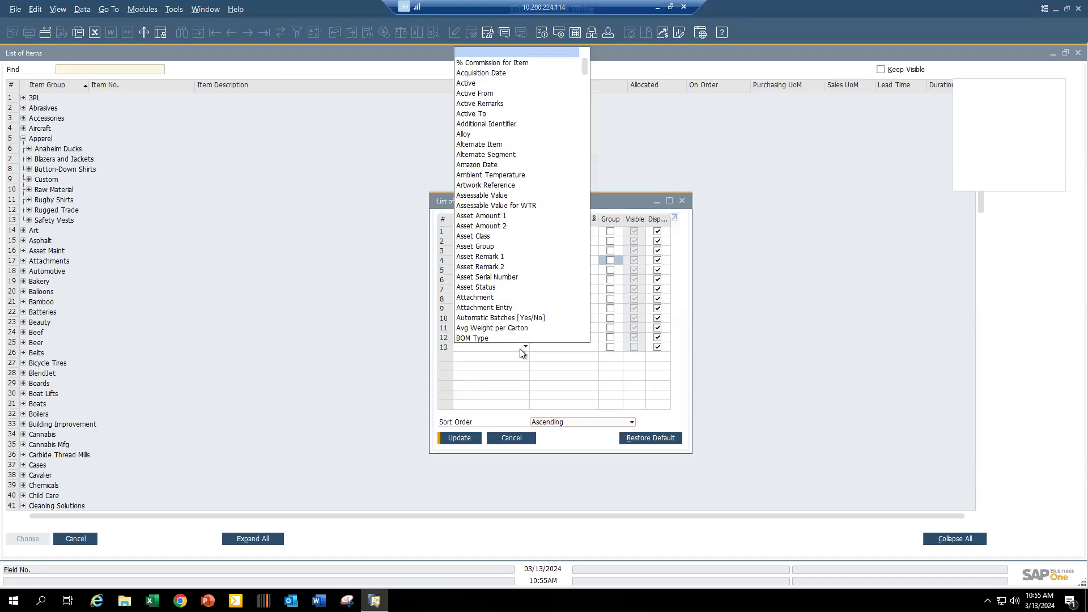
left_click(519, 349)
left_click(462, 438)
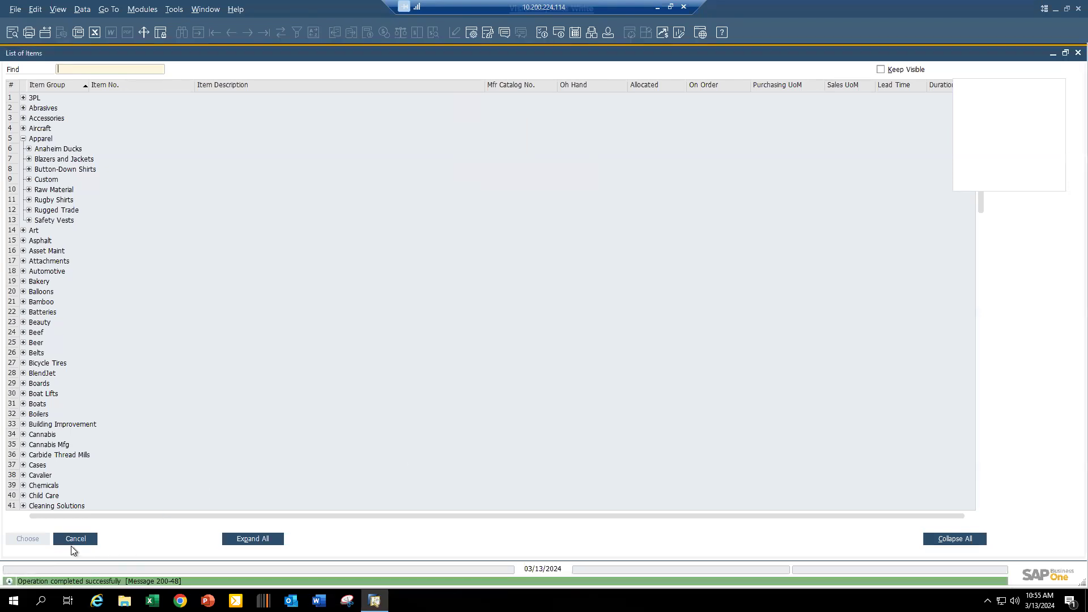
left_click(85, 539)
left_click(32, 545)
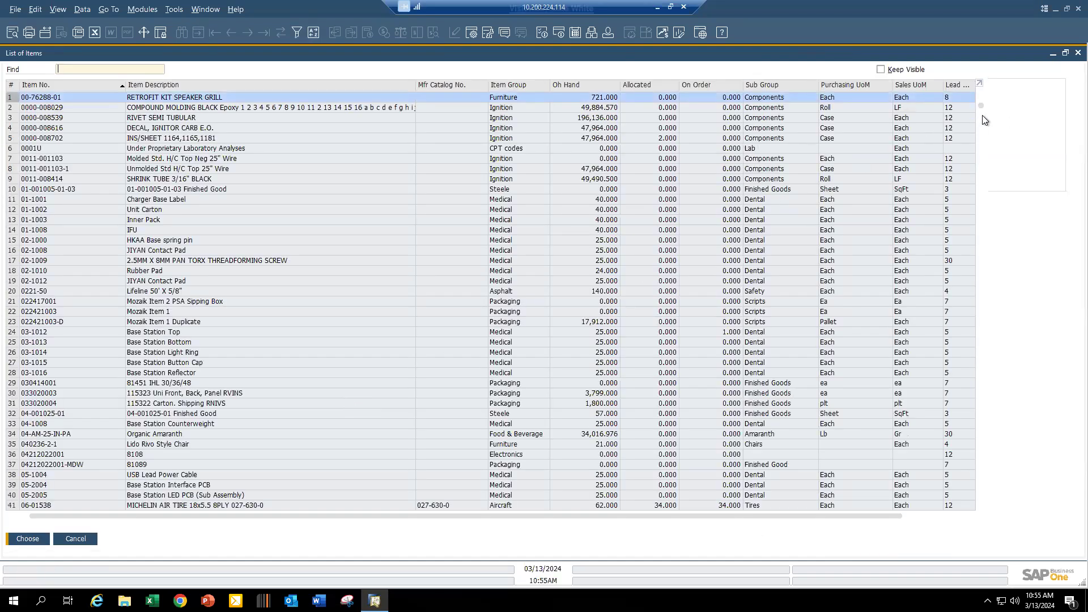
- Browse the ungrouped item list and open the pipe item 114X42SBN
scroll(358, 331, "down", 2)
scroll(358, 327, "down", 2)
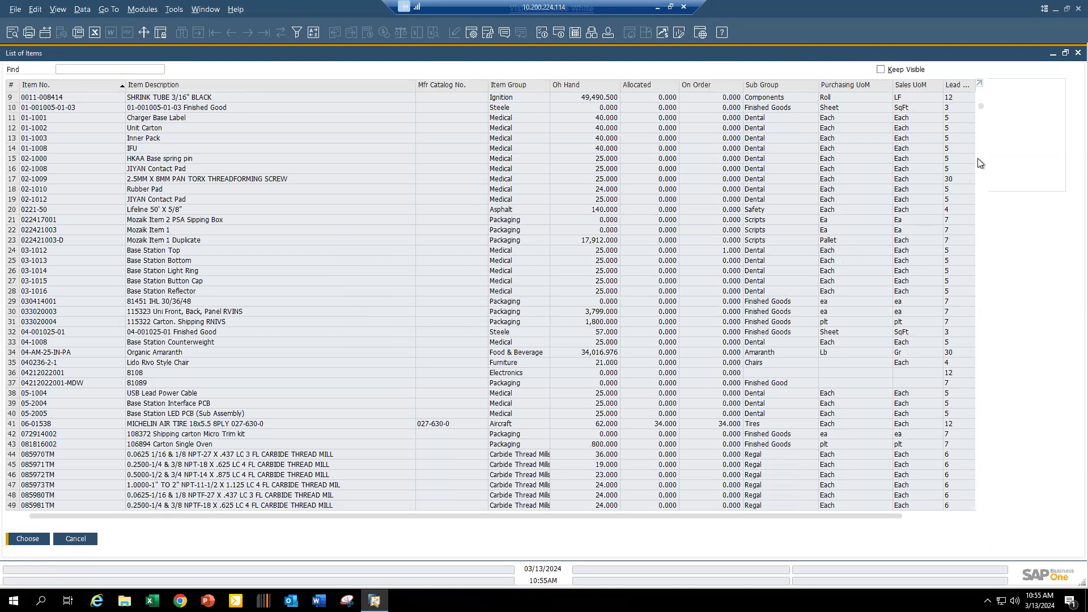
left_click_drag(977, 161, 975, 302)
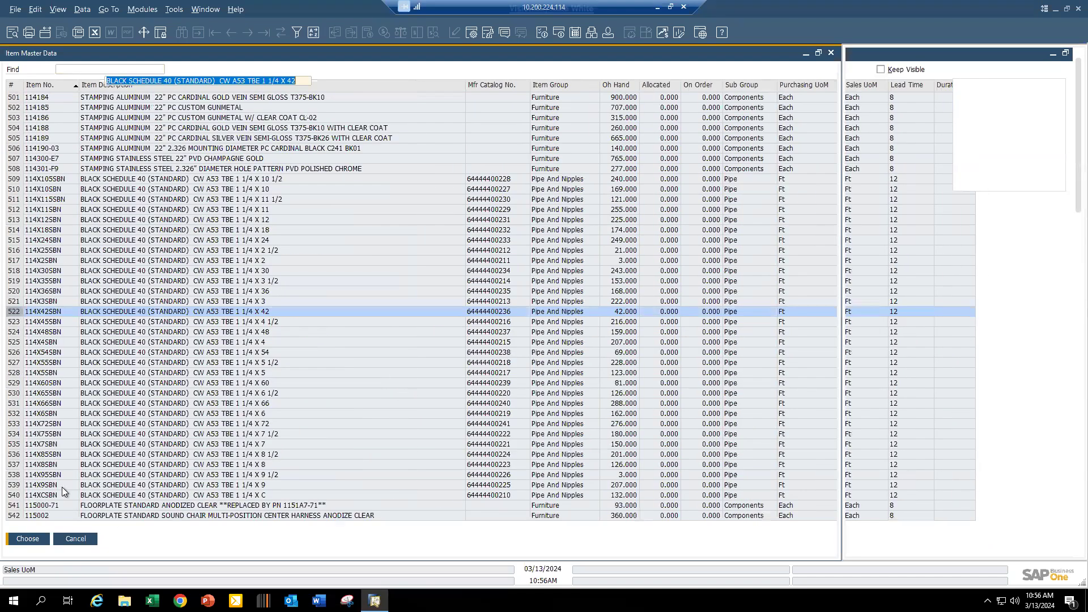
double_click(66, 491)
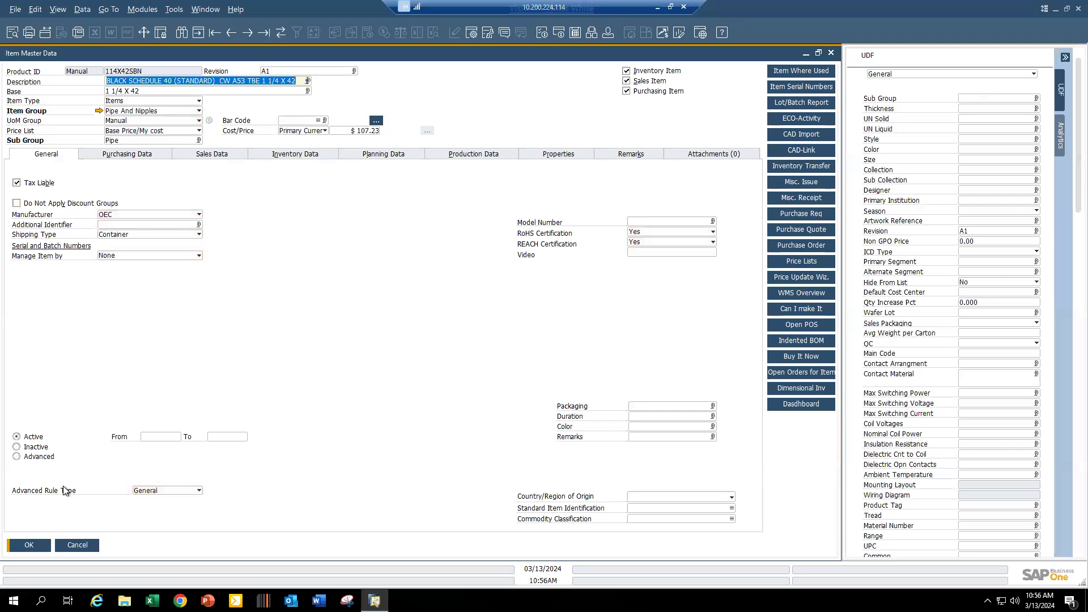
- List all items with a wildcard search, group the list by Item Group and Sub Group in its settings, and reload it
key("ctrl+f")
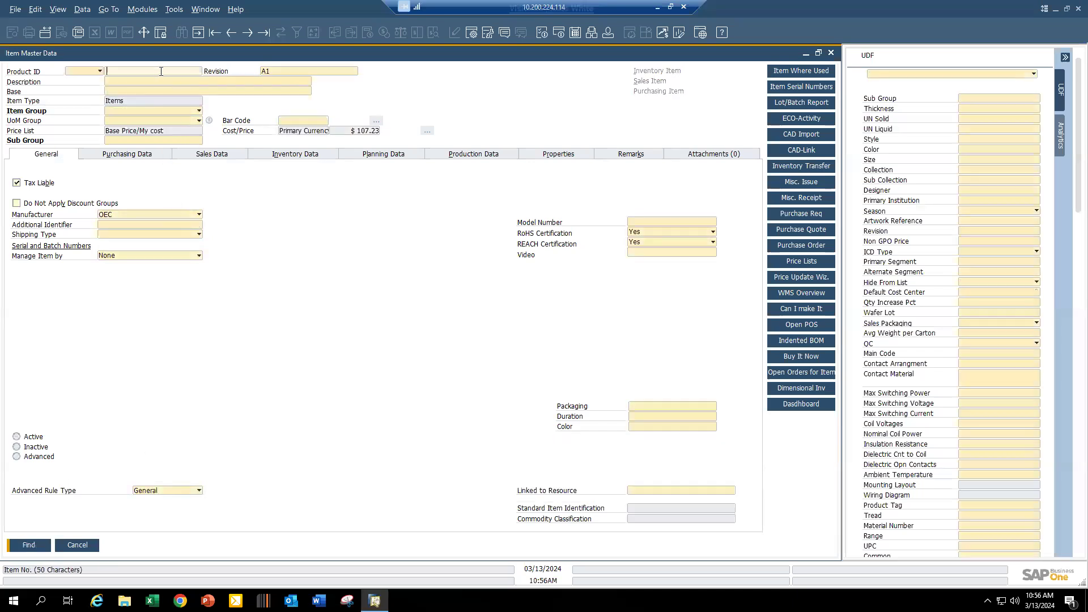
type("*")
key("Return")
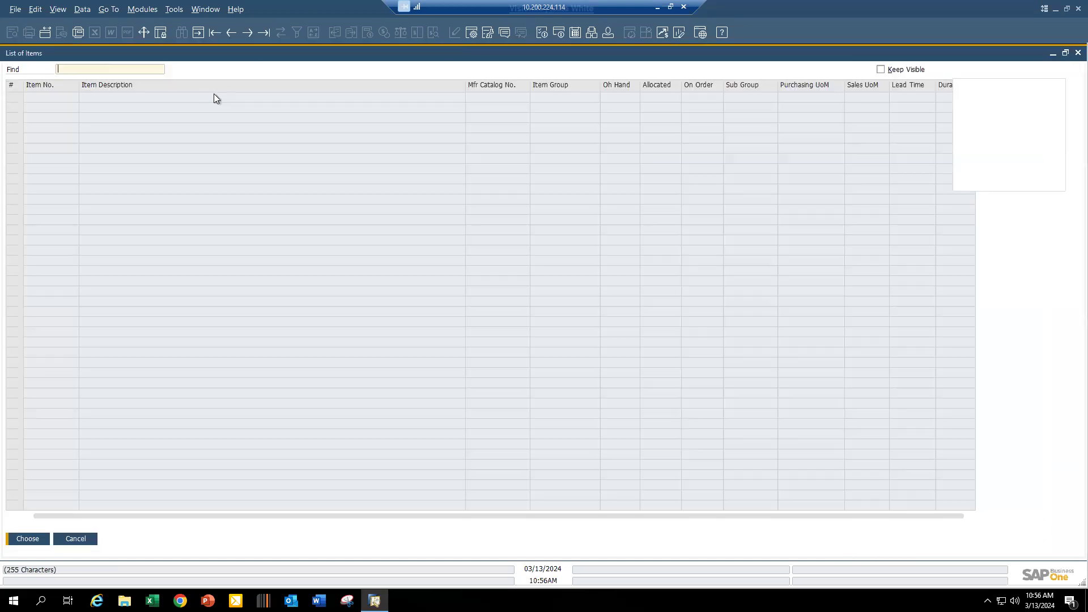
left_click(473, 33)
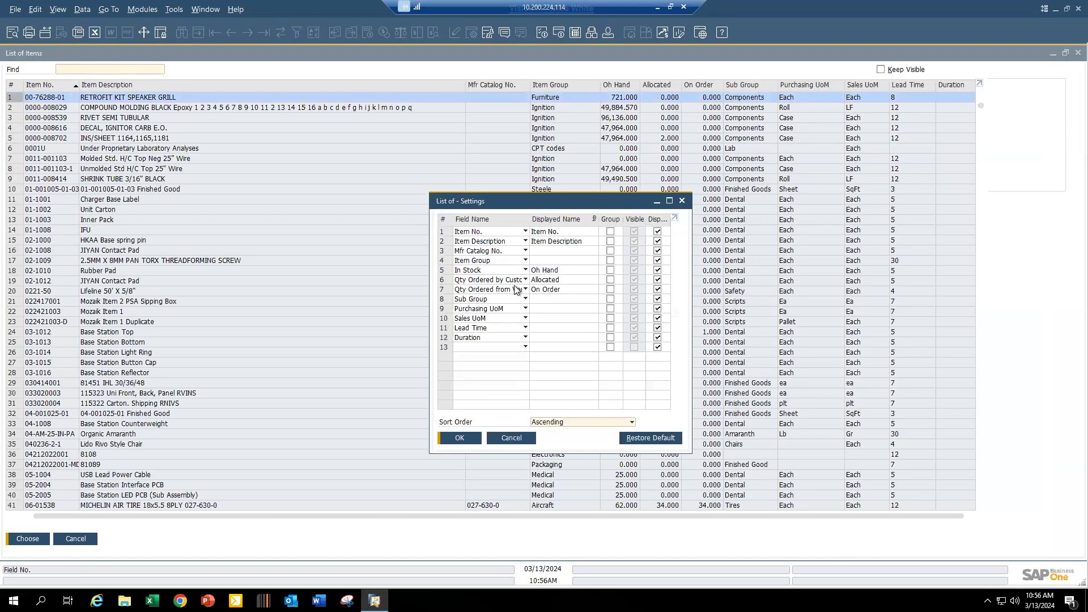
left_click(612, 260)
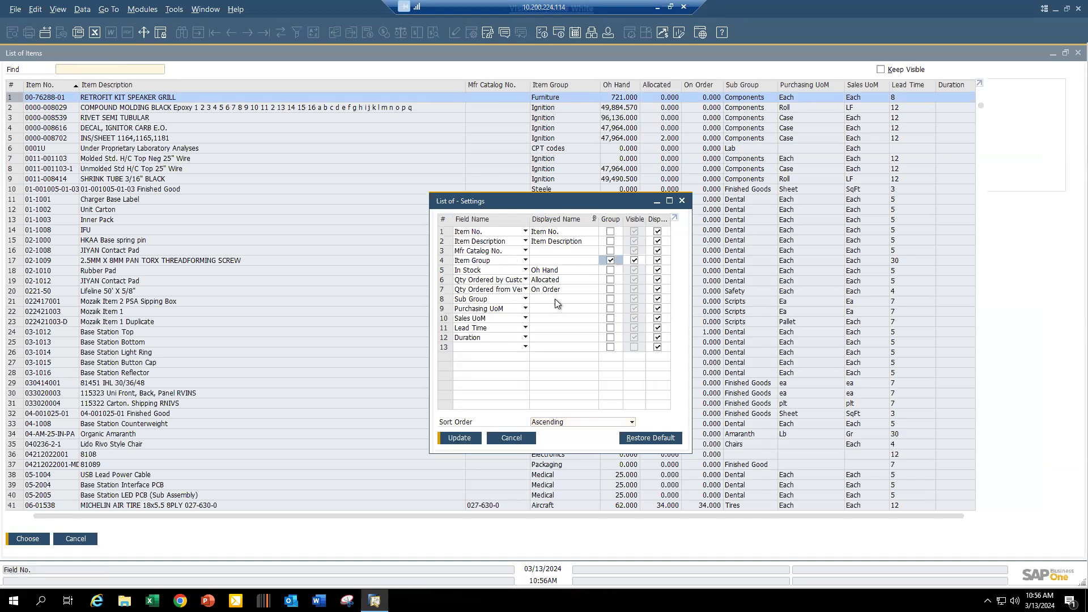
left_click(611, 298)
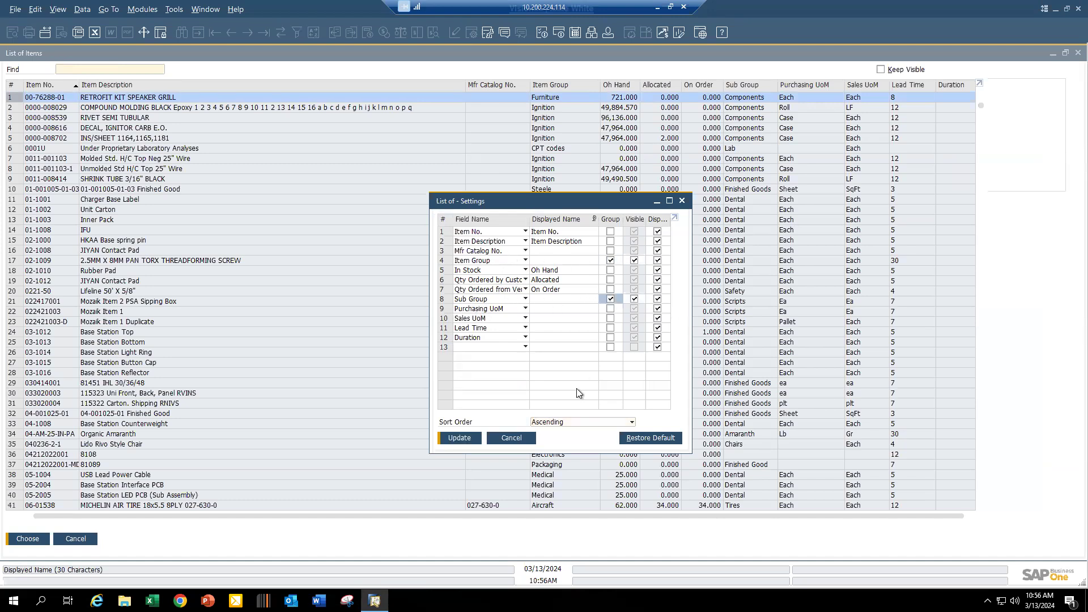
left_click(464, 439)
left_click(466, 440)
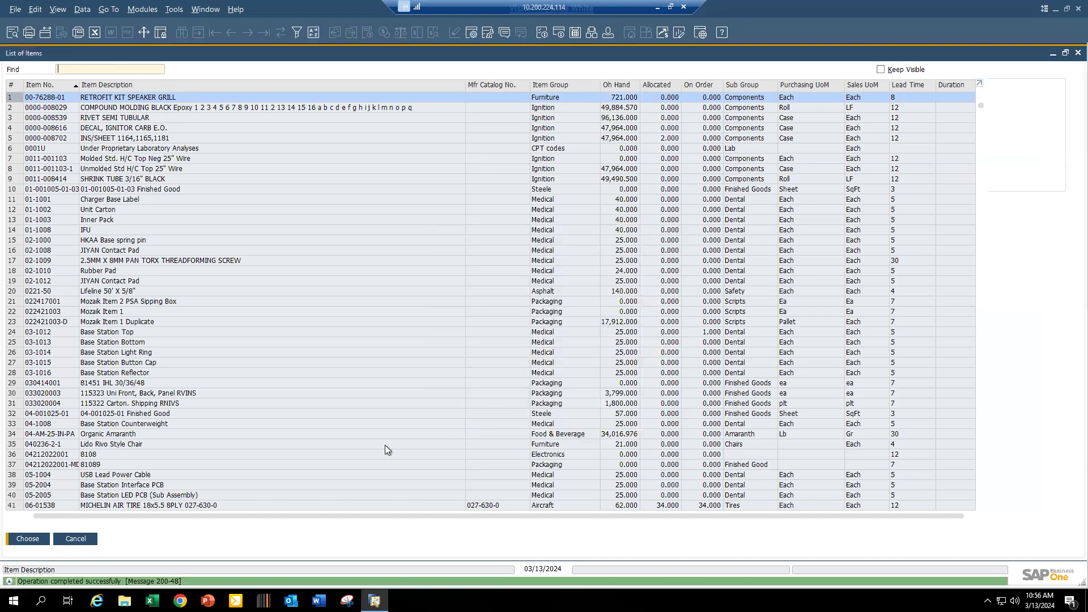
left_click(80, 539)
left_click(29, 545)
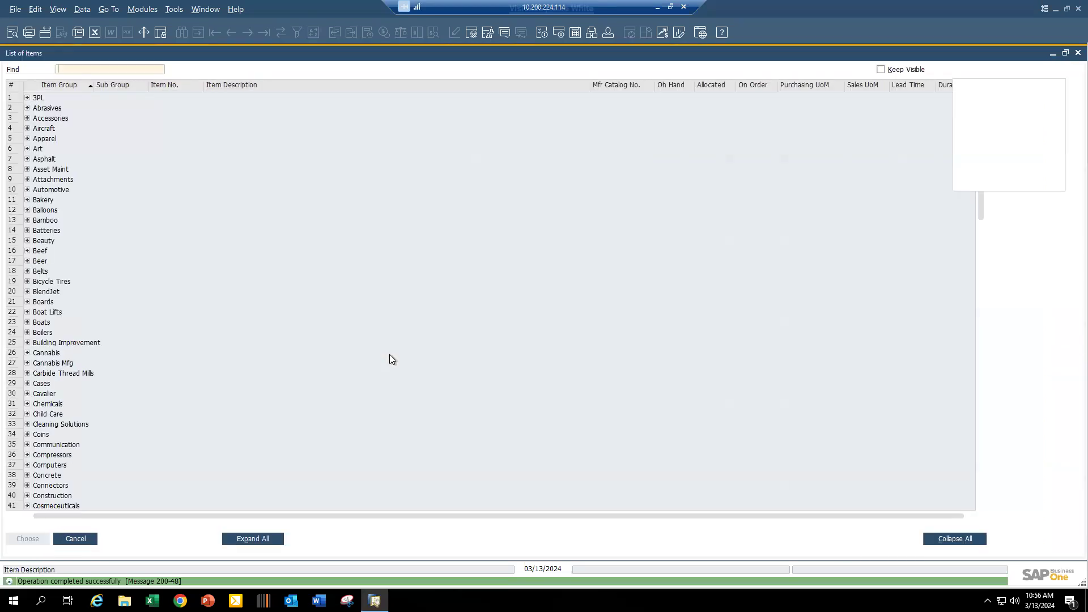
- Expand Apparel and its Safety Vests sub group, and open item SV1000-YL-L
left_click(27, 139)
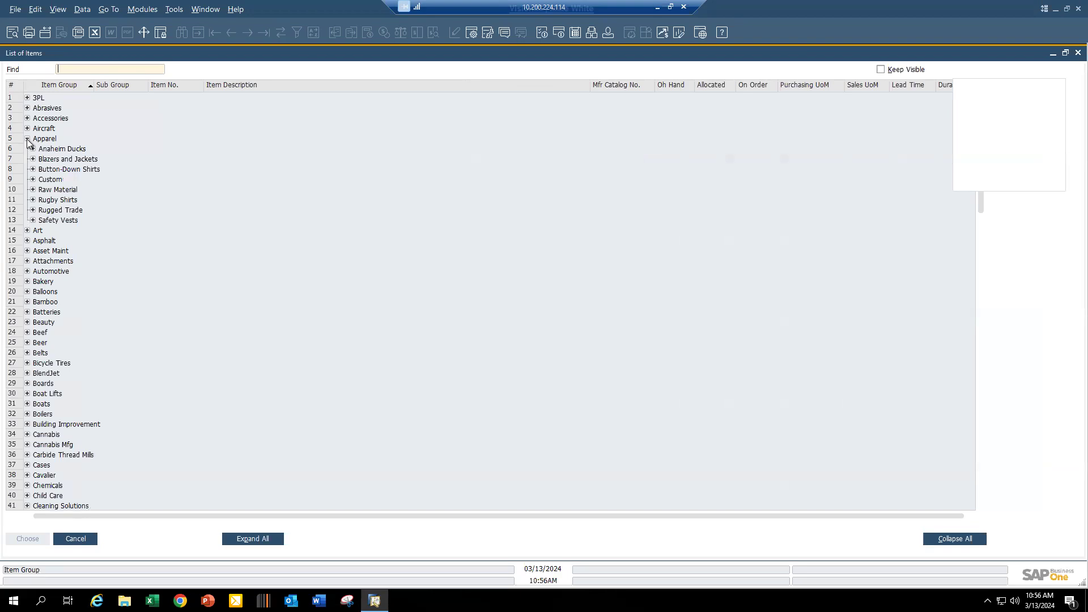
left_click(33, 220)
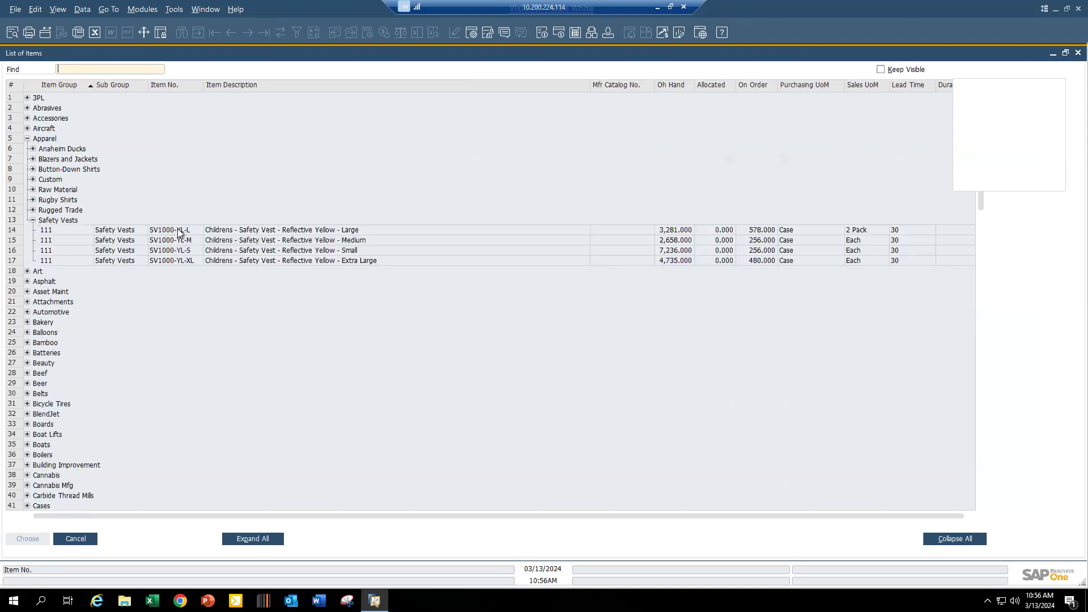
left_click(179, 231)
double_click(179, 231)
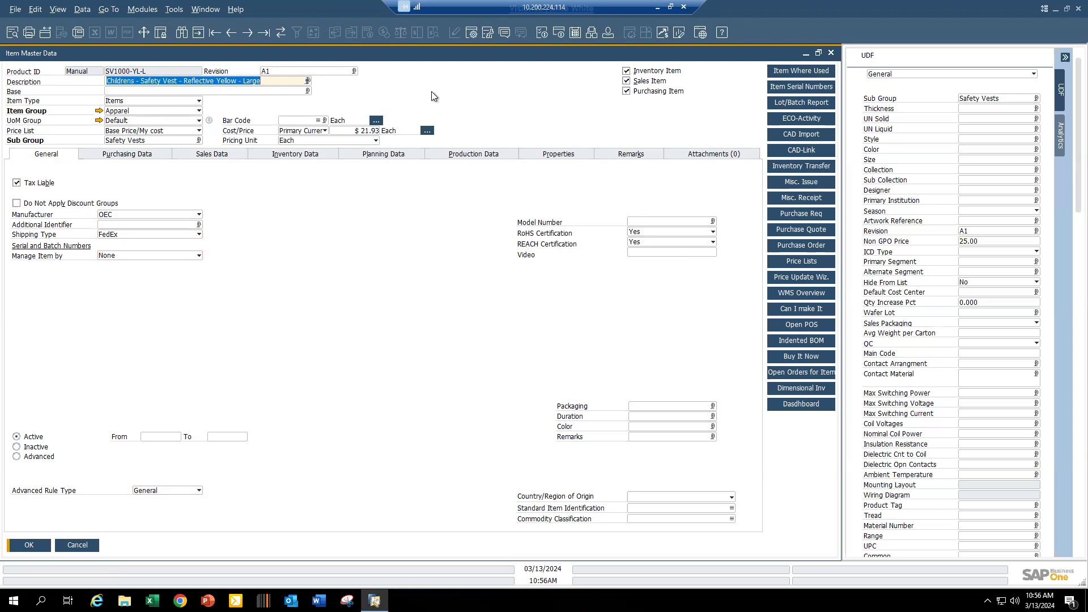
- Review the item's purchasing, sales, inventory and planning data, and return to its general data
left_click(141, 154)
left_click(215, 154)
left_click(302, 154)
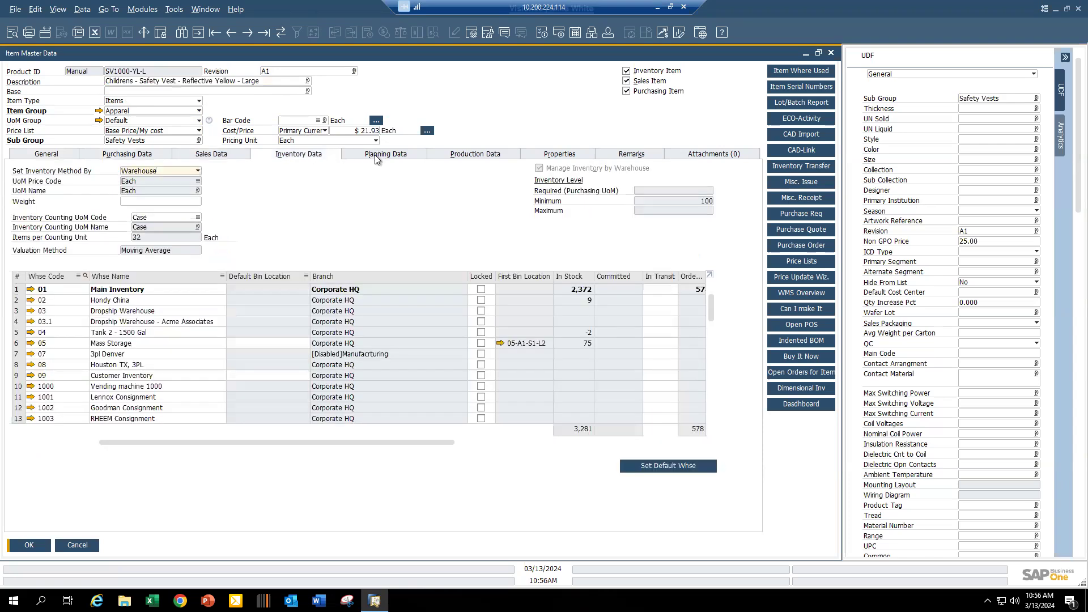
left_click(376, 155)
left_click(63, 153)
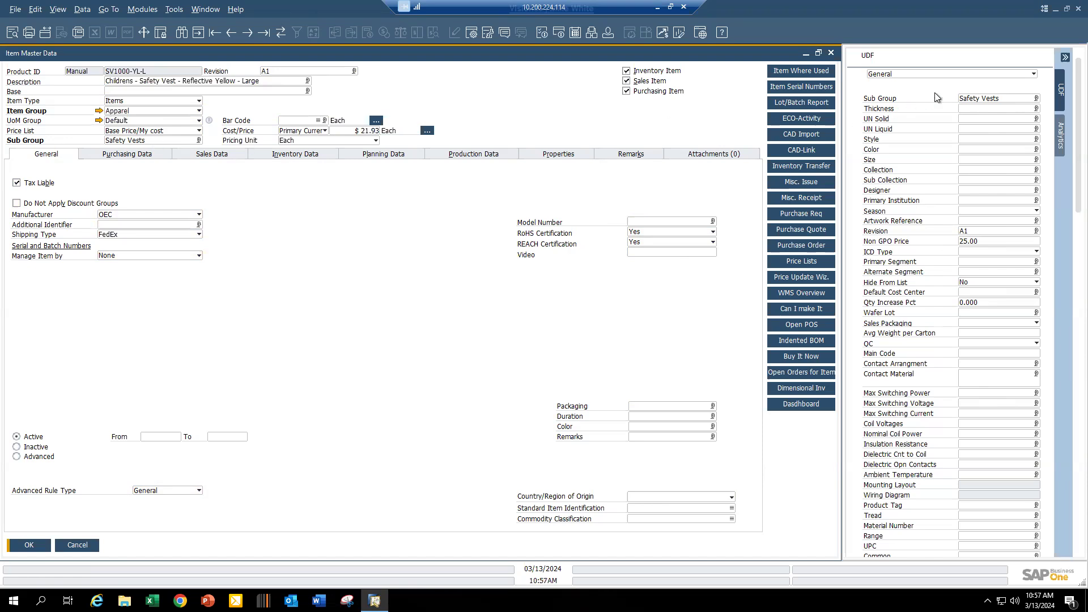
- Examine the item's user-defined Color and Size fields and the Season options without changing them
left_click(981, 151)
left_click(981, 159)
left_click(990, 209)
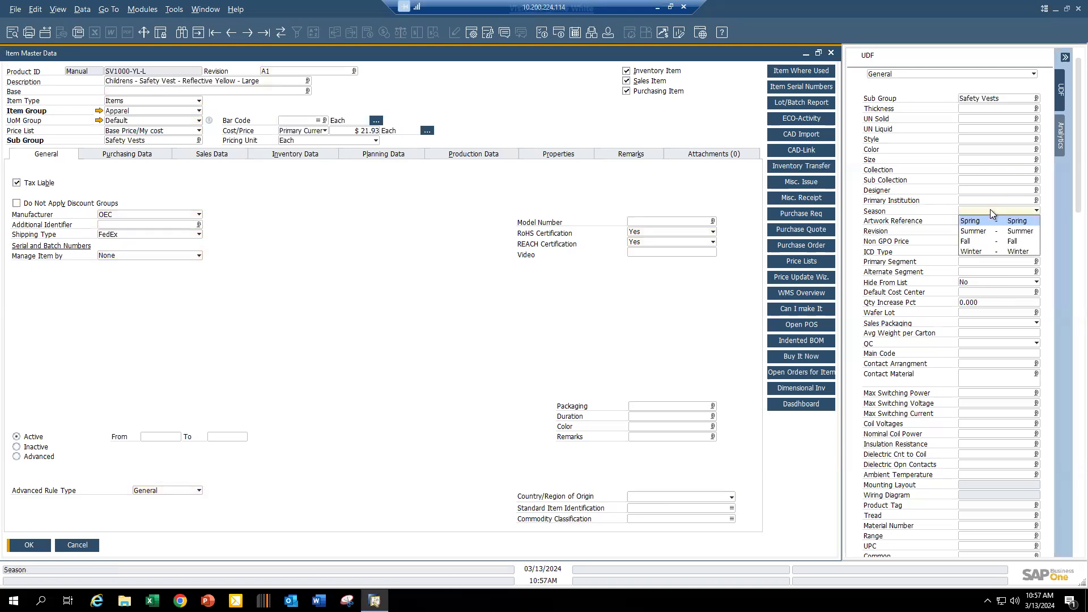
left_click(991, 210)
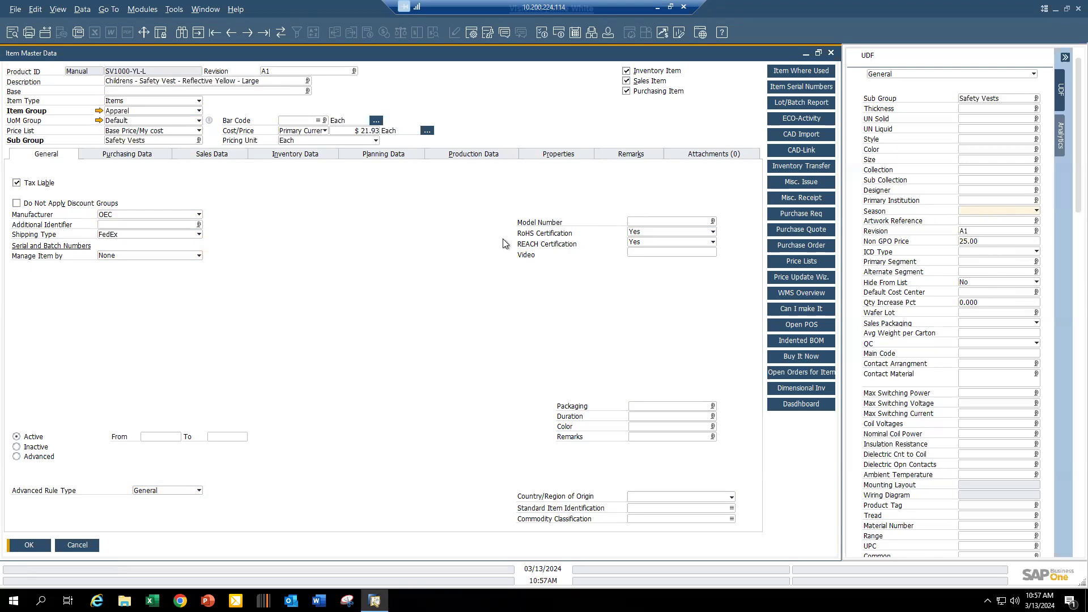
- View the B1 Usability Package configuration options available for the item master and dismiss them
right_click(372, 197)
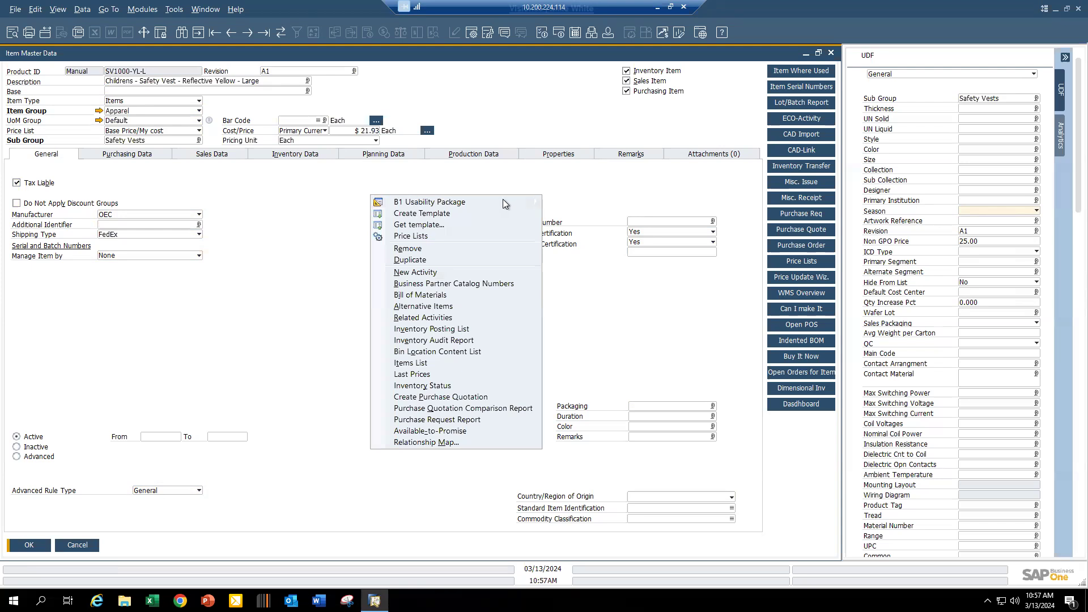
mouse_move(504, 199)
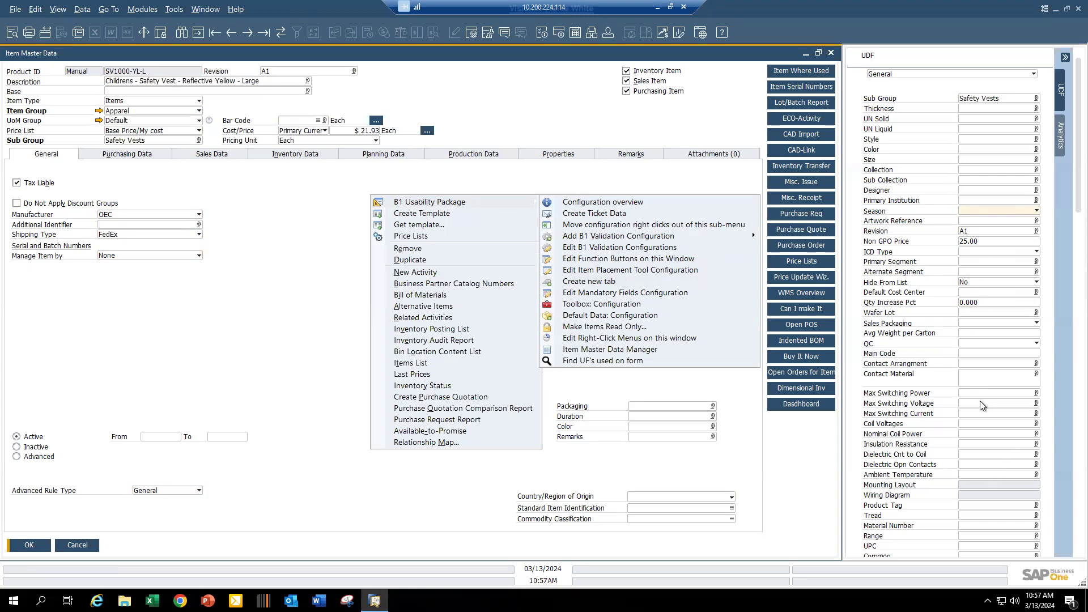
left_click(289, 302)
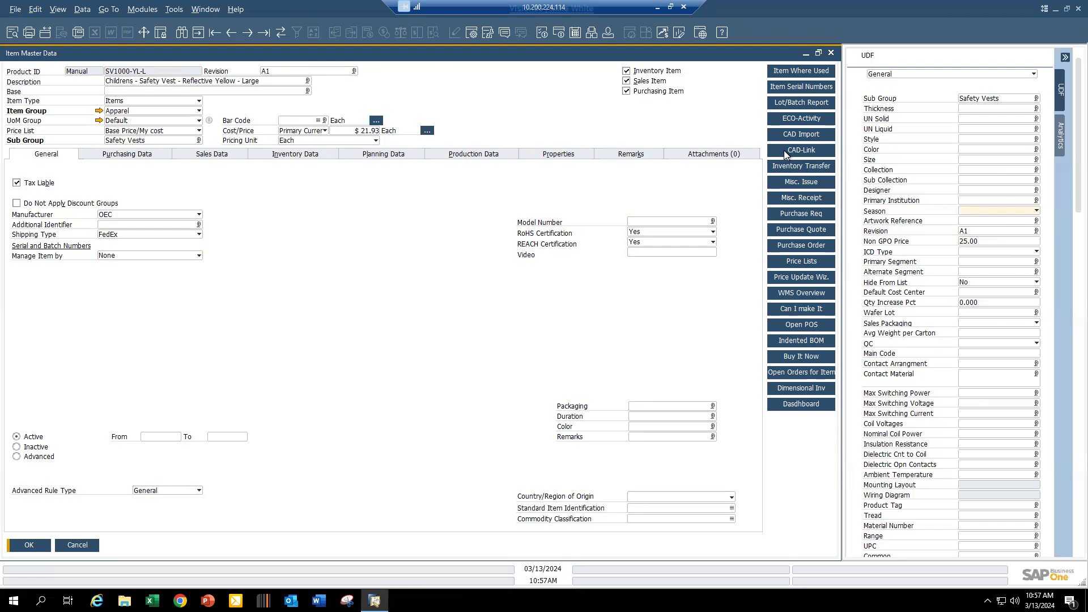
- Post a goods receipt for 12 units of SV1000-YL-L and close the goods receipt form
left_click(804, 198)
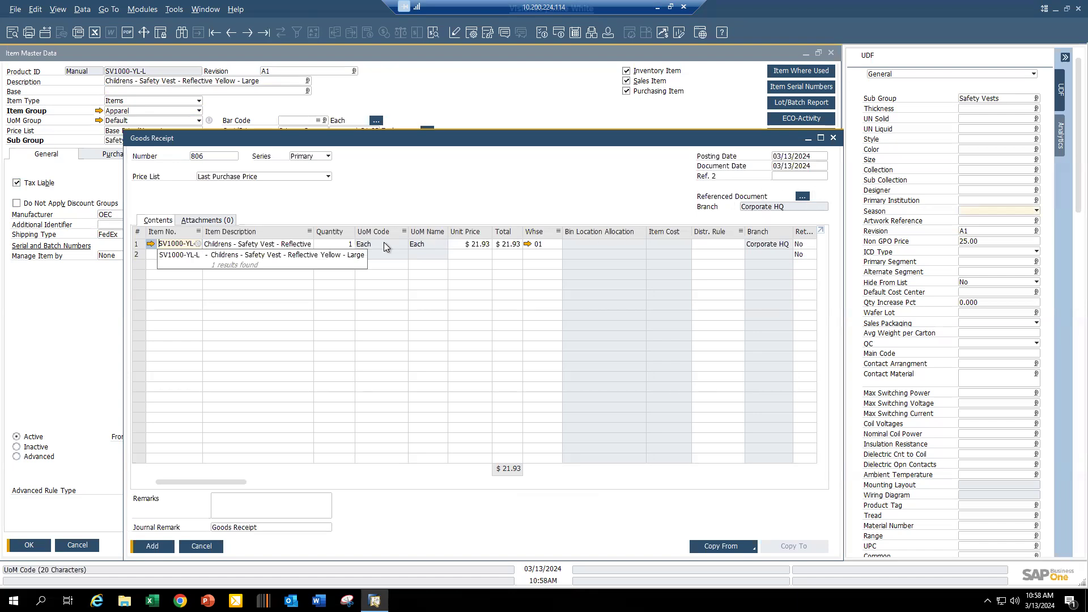
left_click(348, 243)
type("12")
key("Tab")
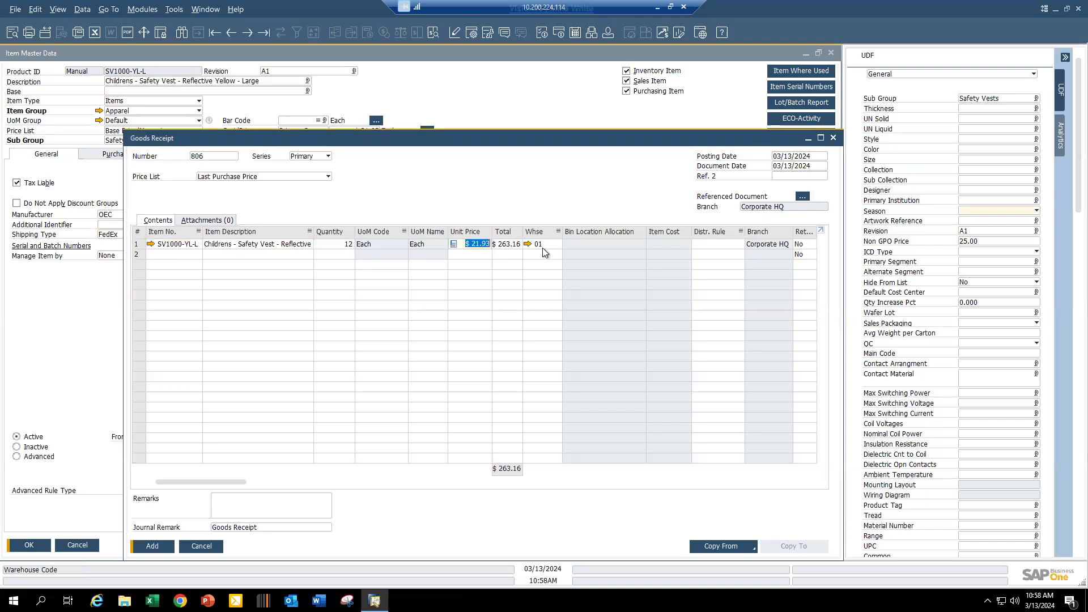
left_click(158, 548)
left_click(416, 311)
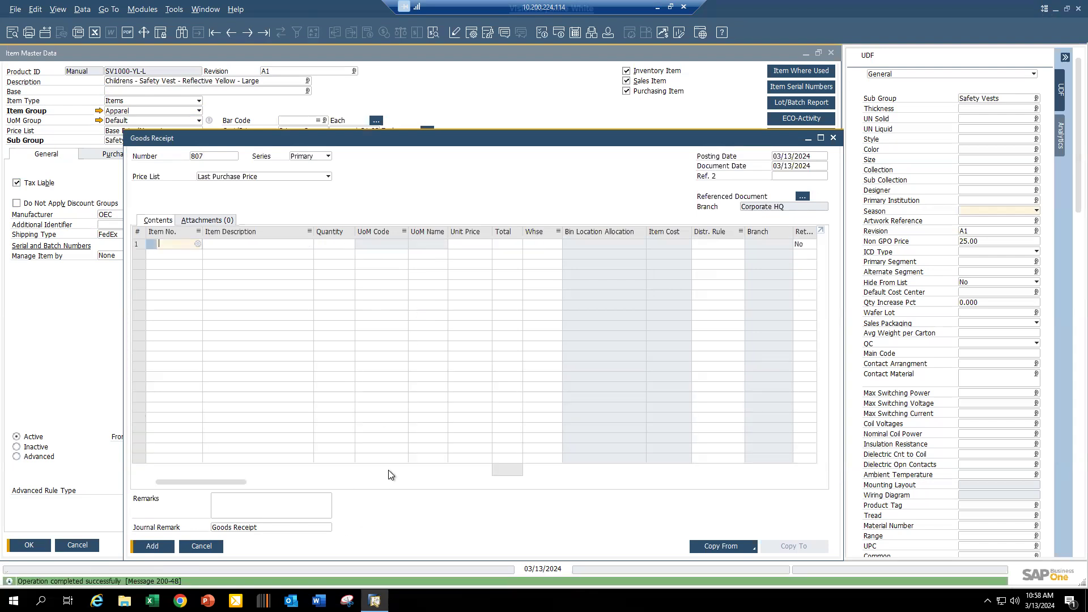
left_click(202, 547)
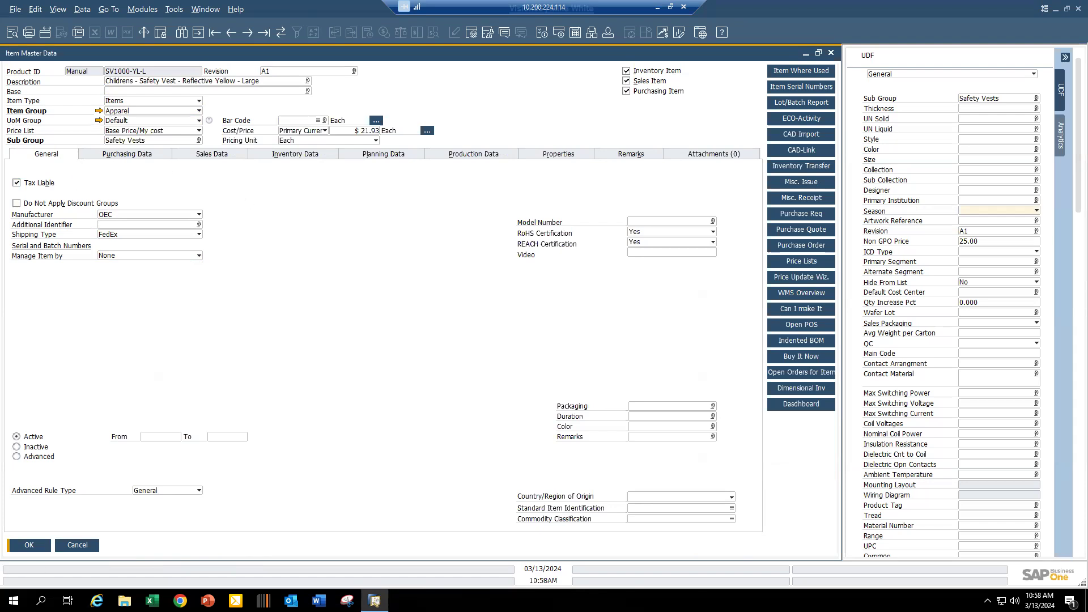
- Compare the item's serial and batch management setting with its warehouse stock levels in the inventory data
left_click(199, 256)
left_click(310, 158)
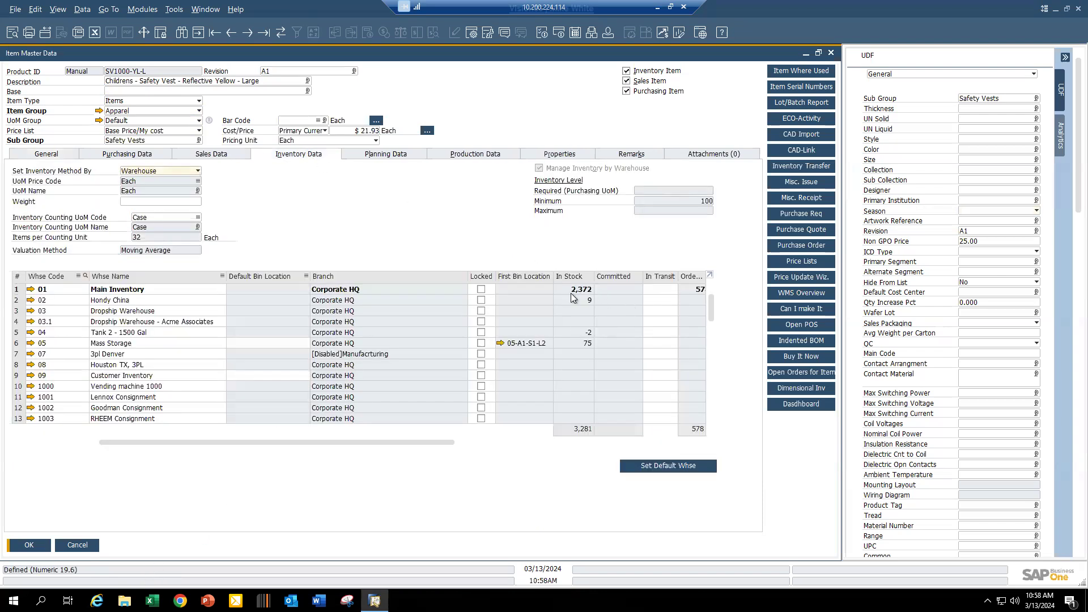
left_click(64, 153)
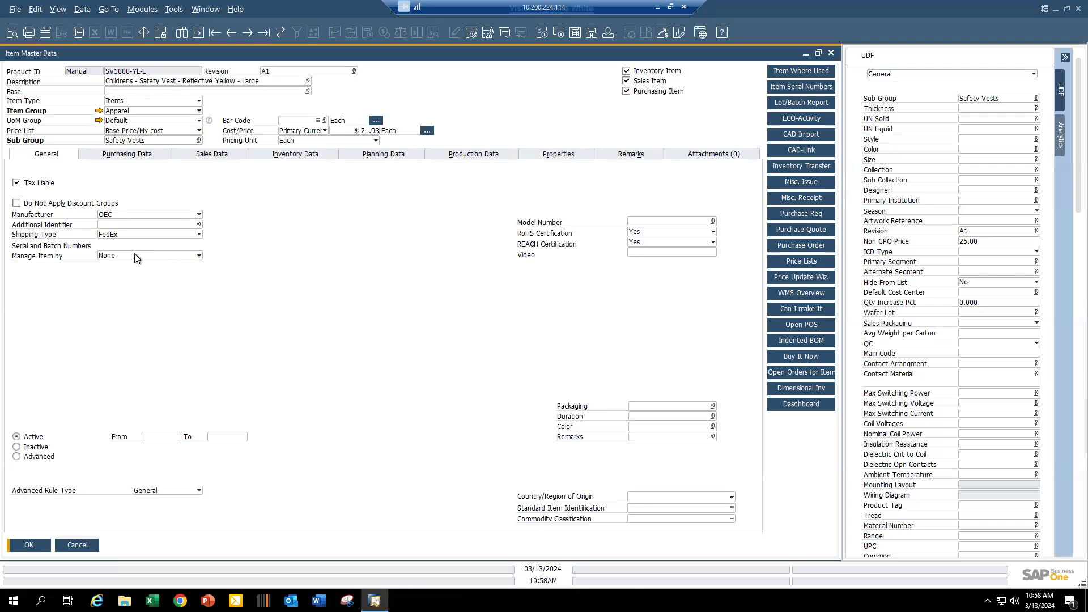
left_click(294, 156)
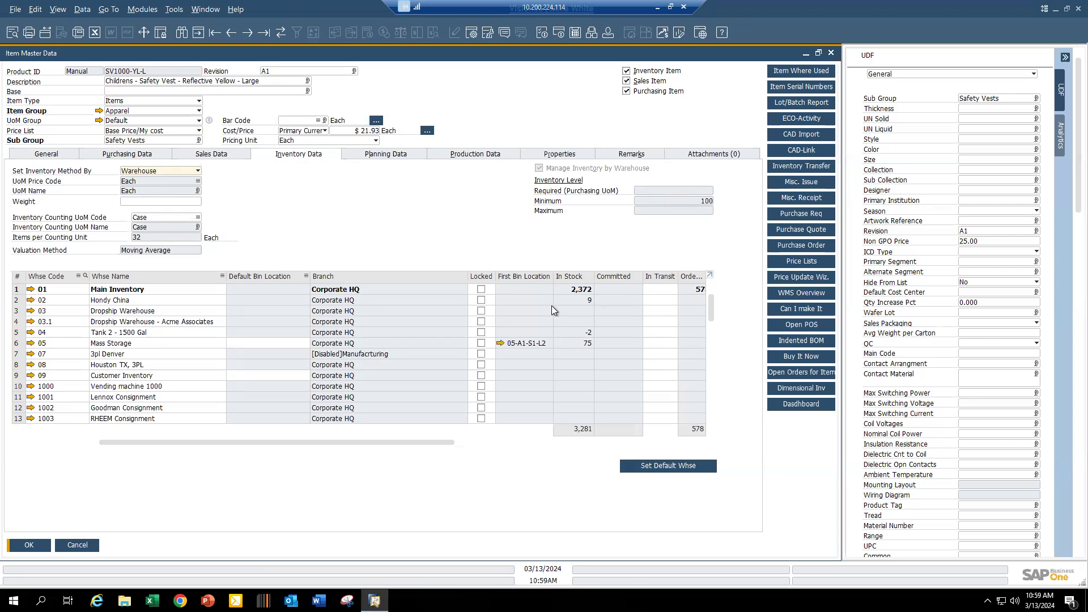
left_click(56, 154)
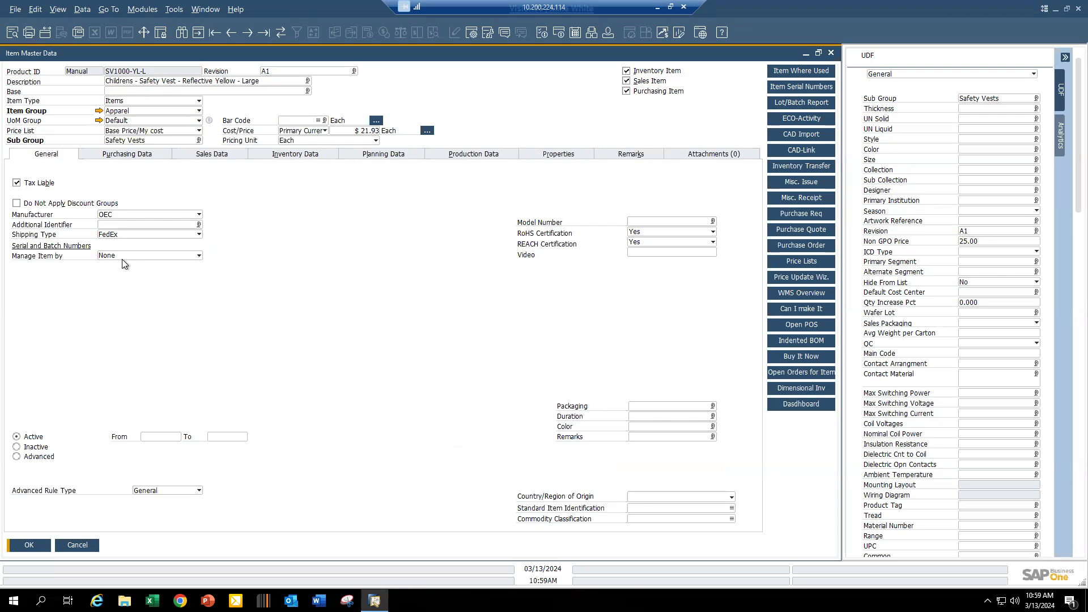
- Search for all items whose Manage Item by setting is Serial Numbers, using a wildcard product ID
key("ctrl+f")
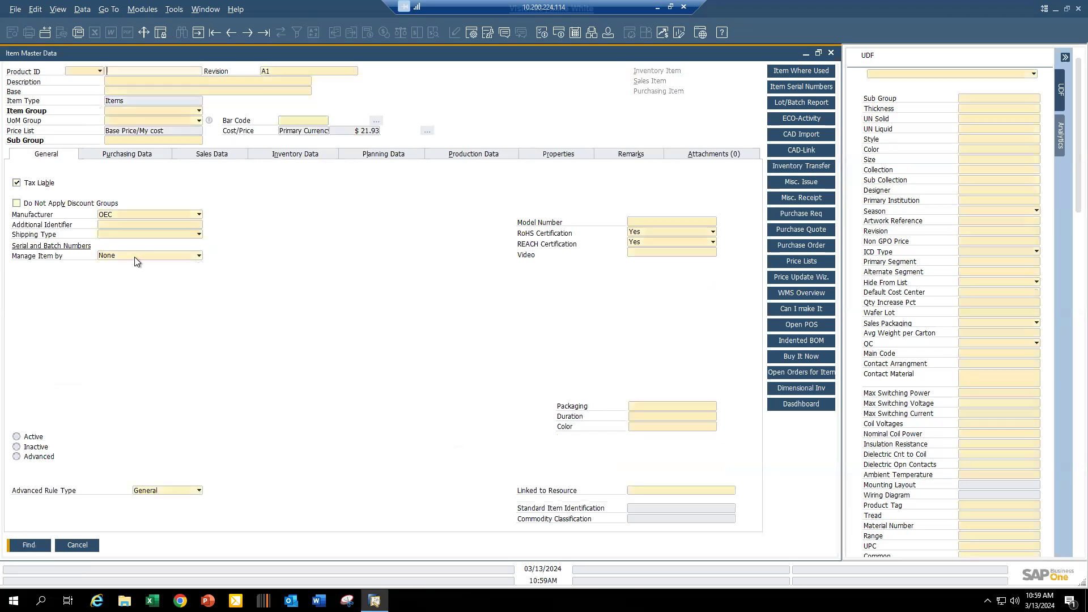
left_click(134, 256)
left_click(138, 277)
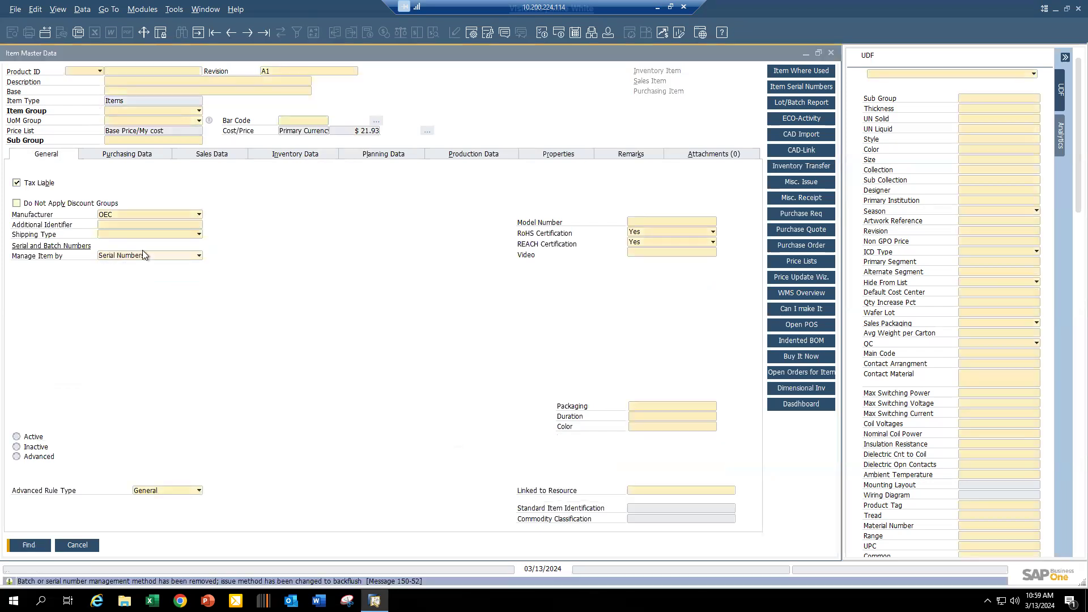
left_click(145, 71)
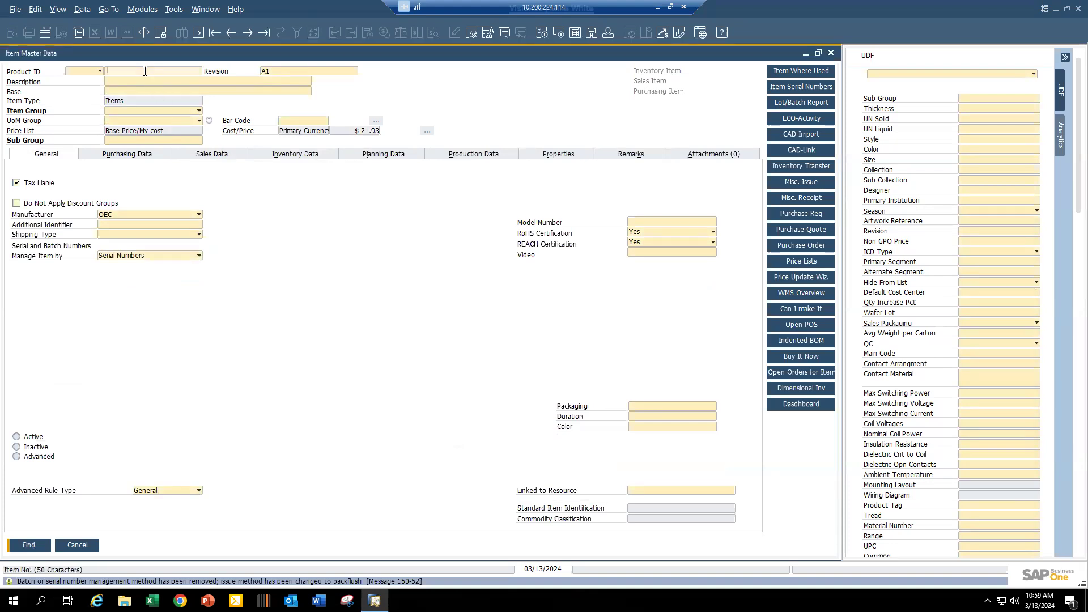
type("*")
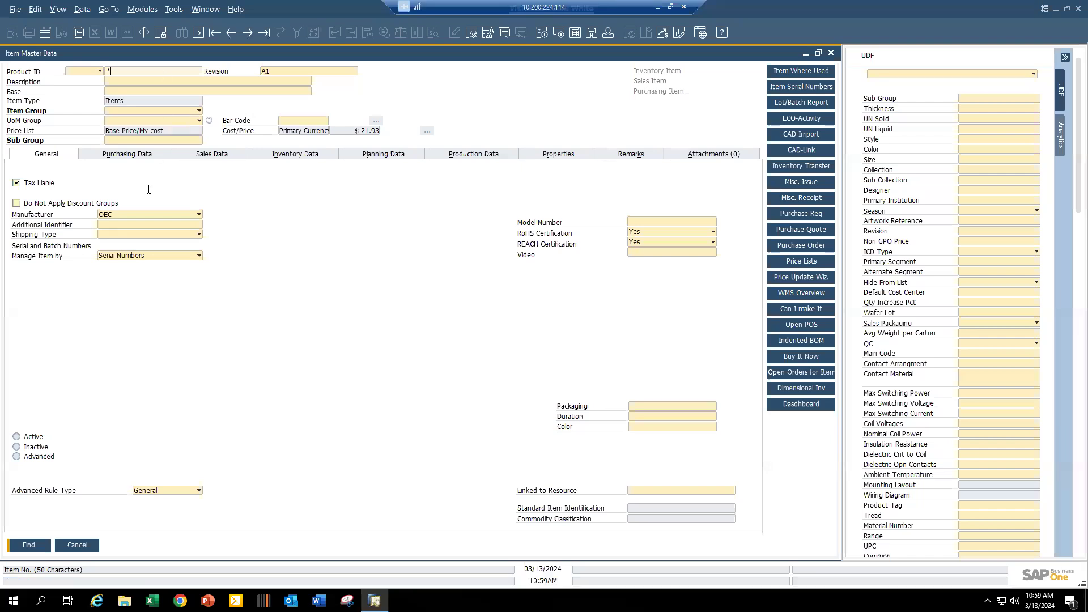
left_click(41, 544)
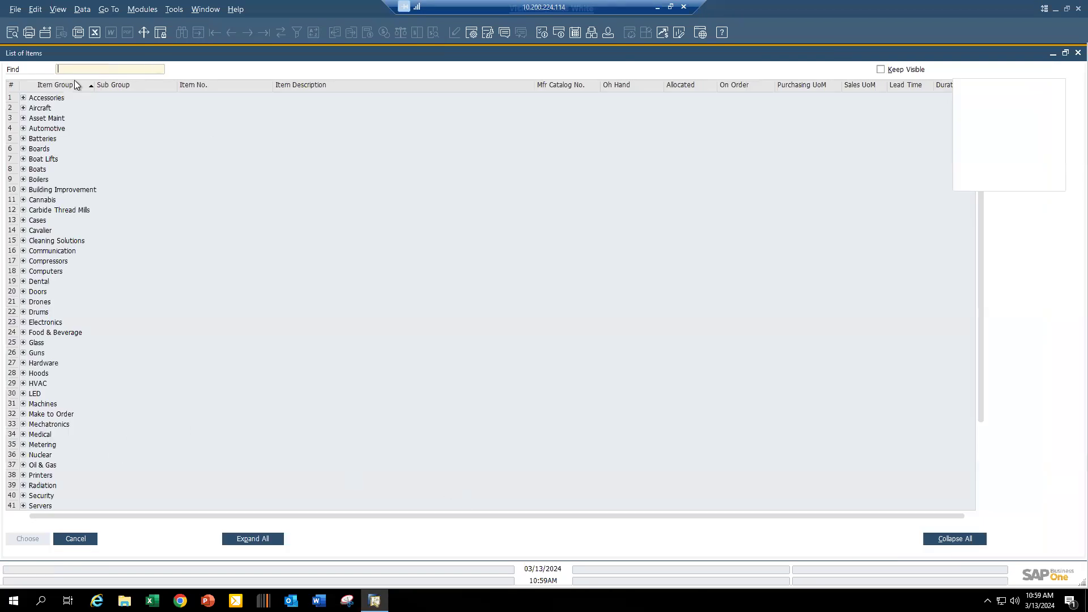
- Expand Automotive and its FG sub group, and open the serialized item MTO1000S
left_click(23, 128)
left_click(28, 149)
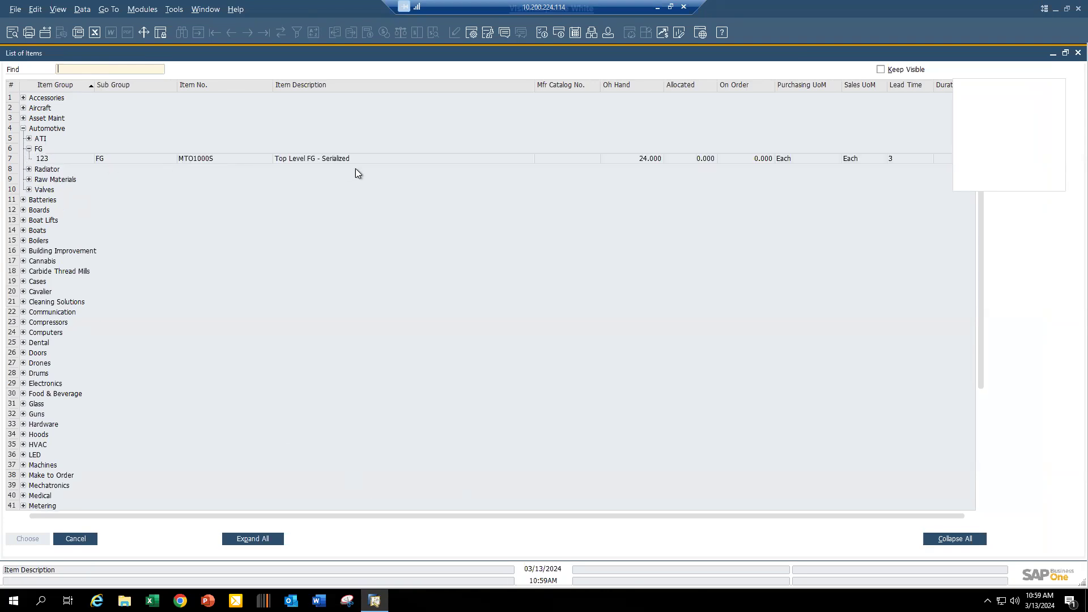
double_click(333, 159)
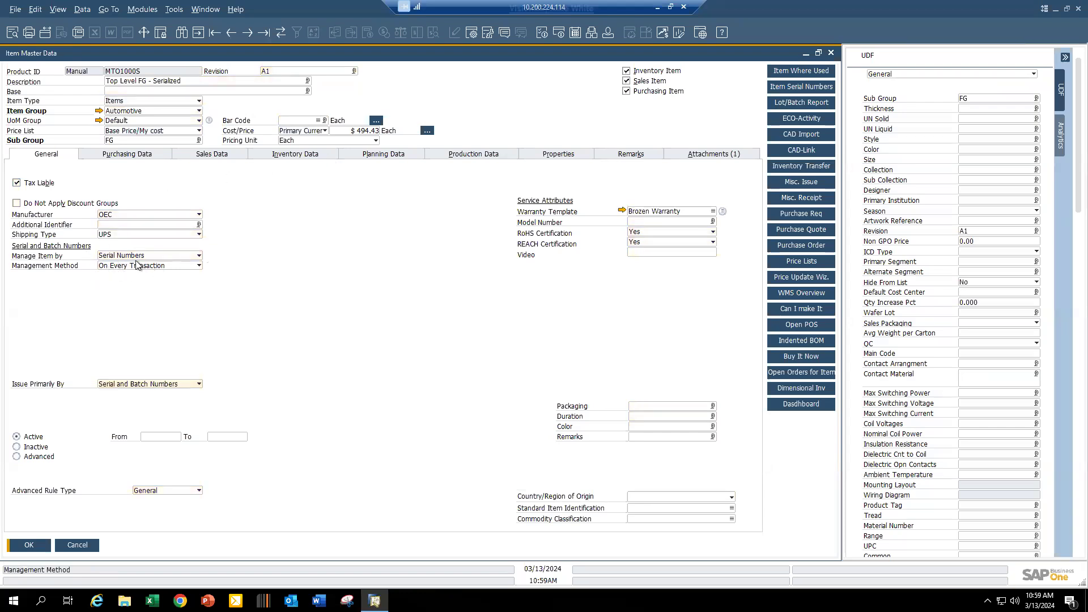
- View the Management Method options for the serialized item without changing them, and open the list of warranty contract templates
left_click(199, 266)
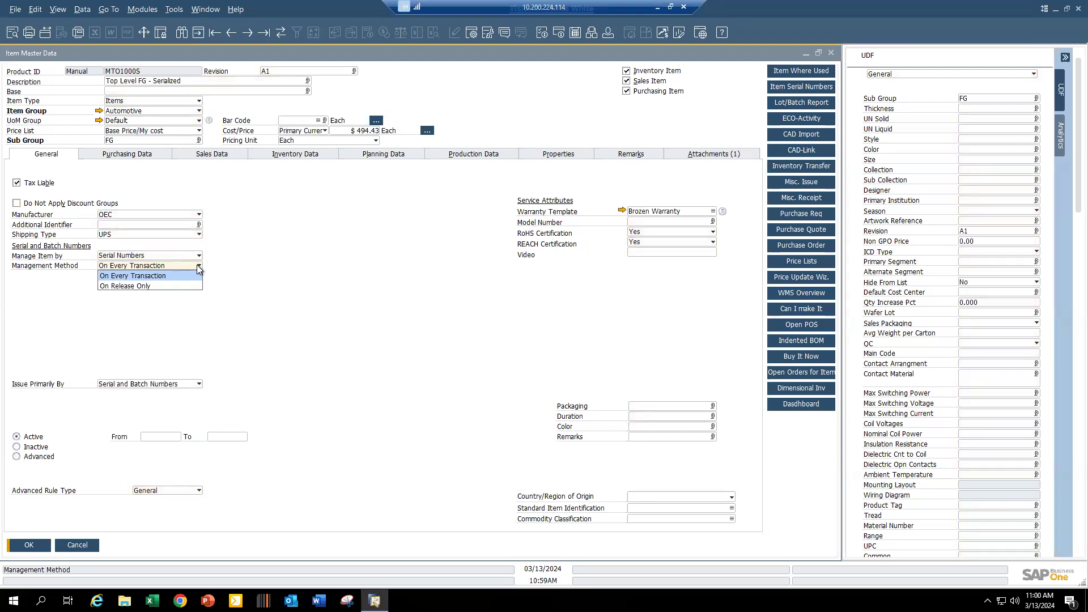
left_click(257, 307)
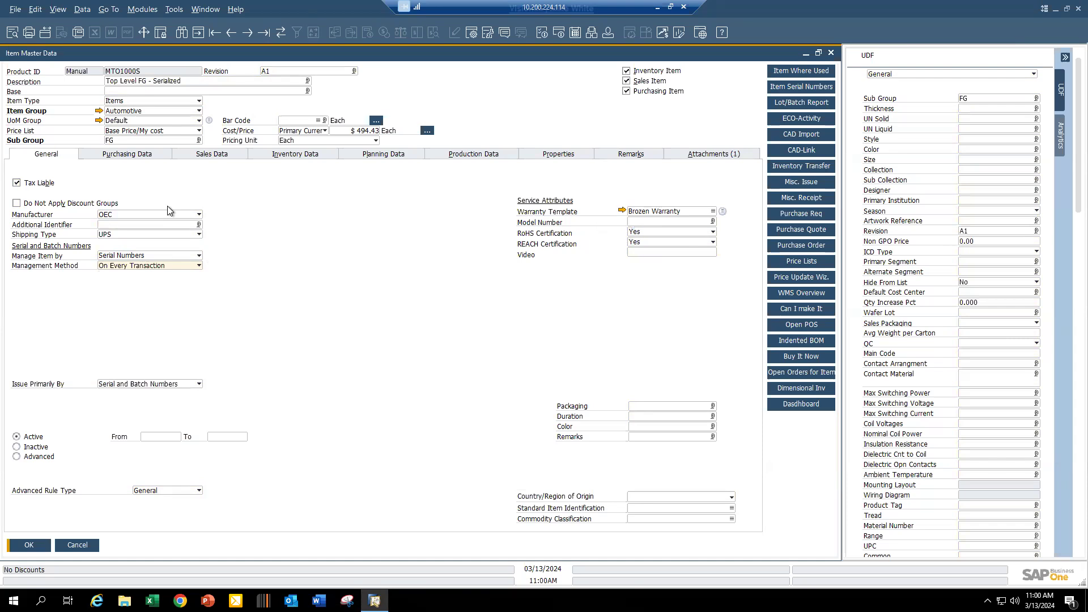
left_click(714, 212)
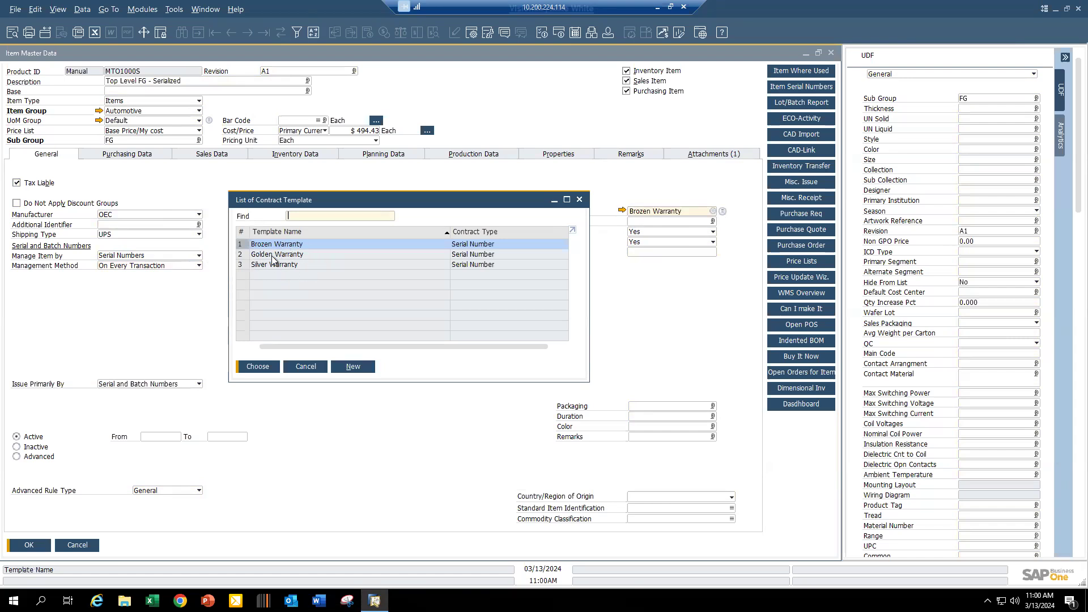
- Review the coverage, remarks and attachments of the item's Brozen Warranty contract template, leaving the template and item record unsaved
left_click(581, 200)
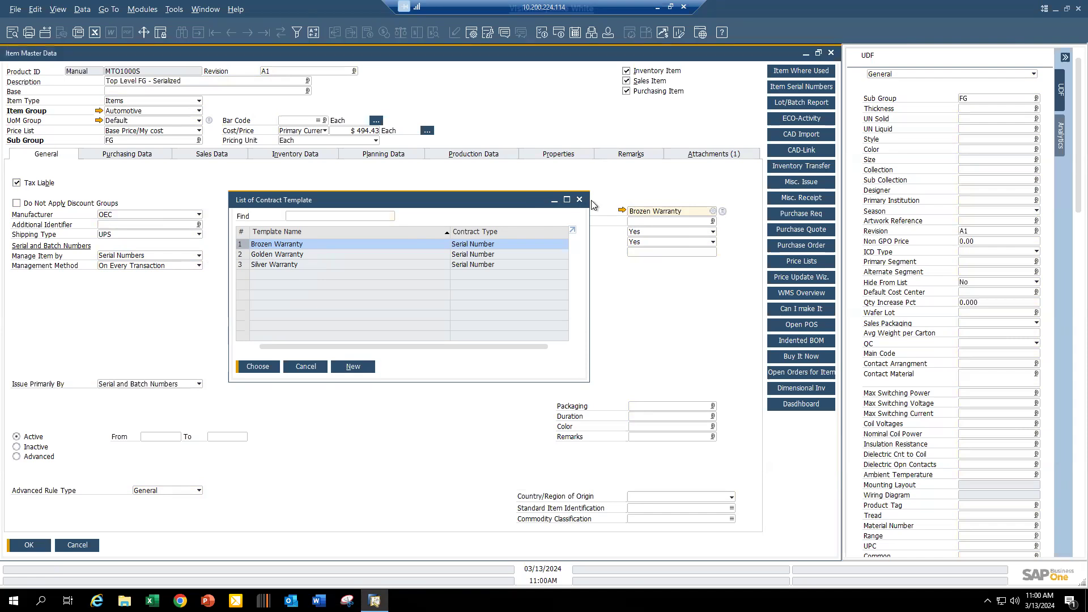
left_click(622, 210)
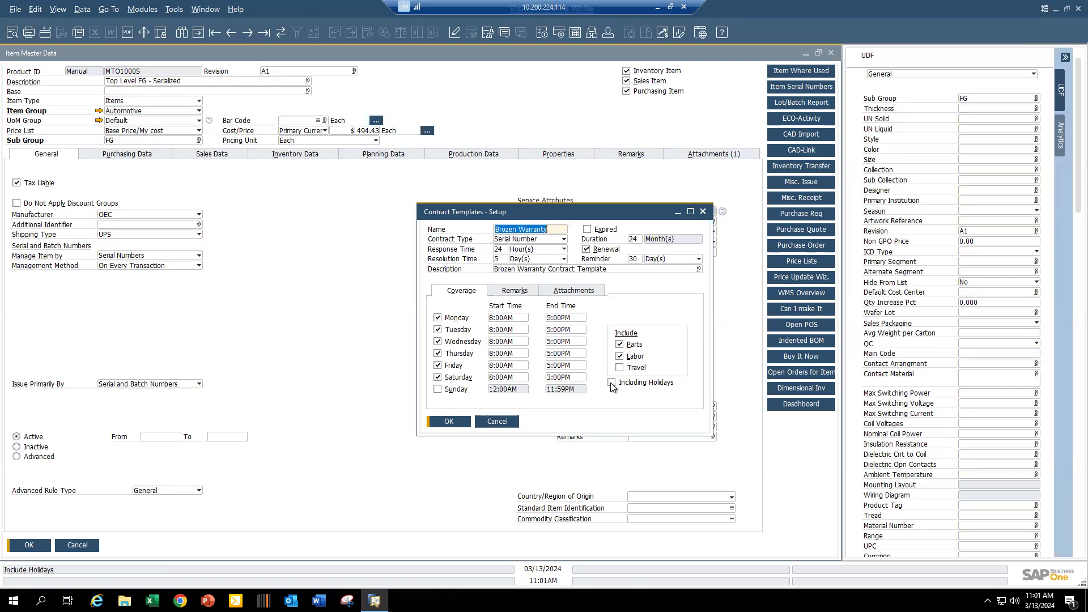
left_click(512, 294)
left_click(516, 315)
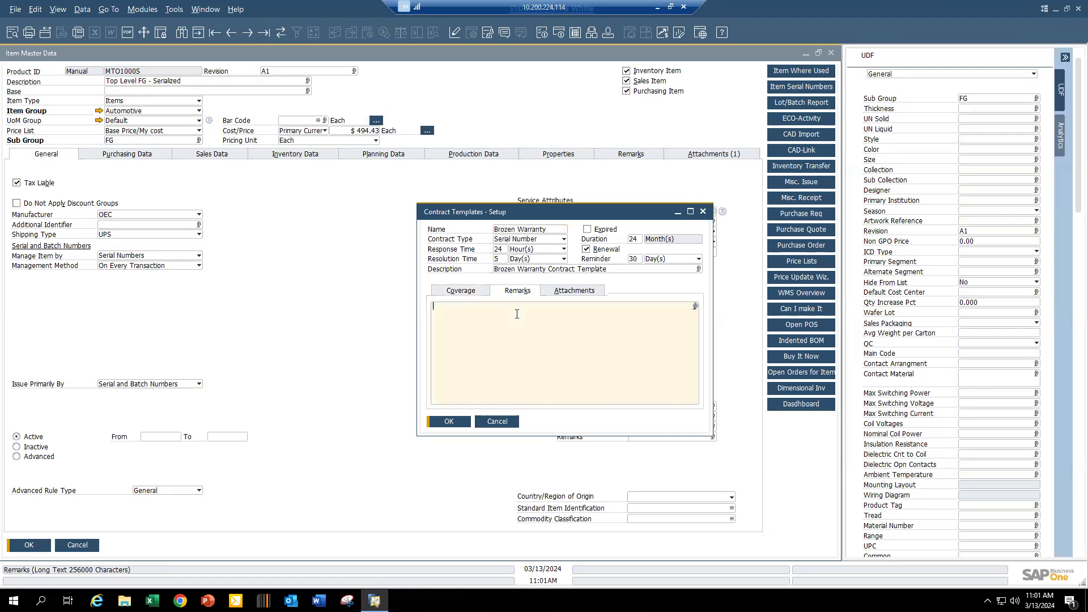
left_click(578, 292)
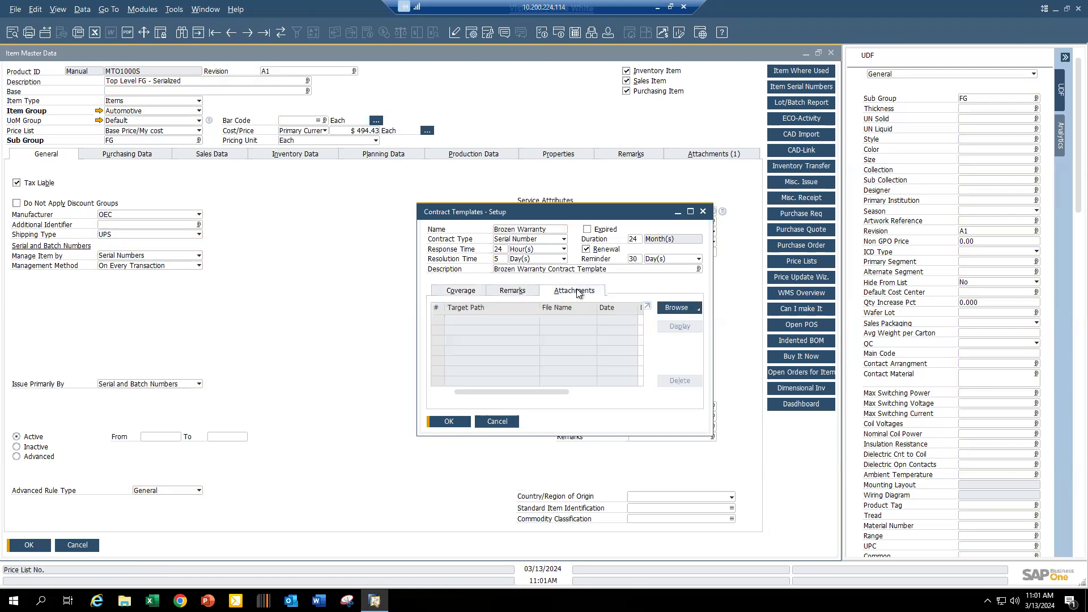
left_click(456, 292)
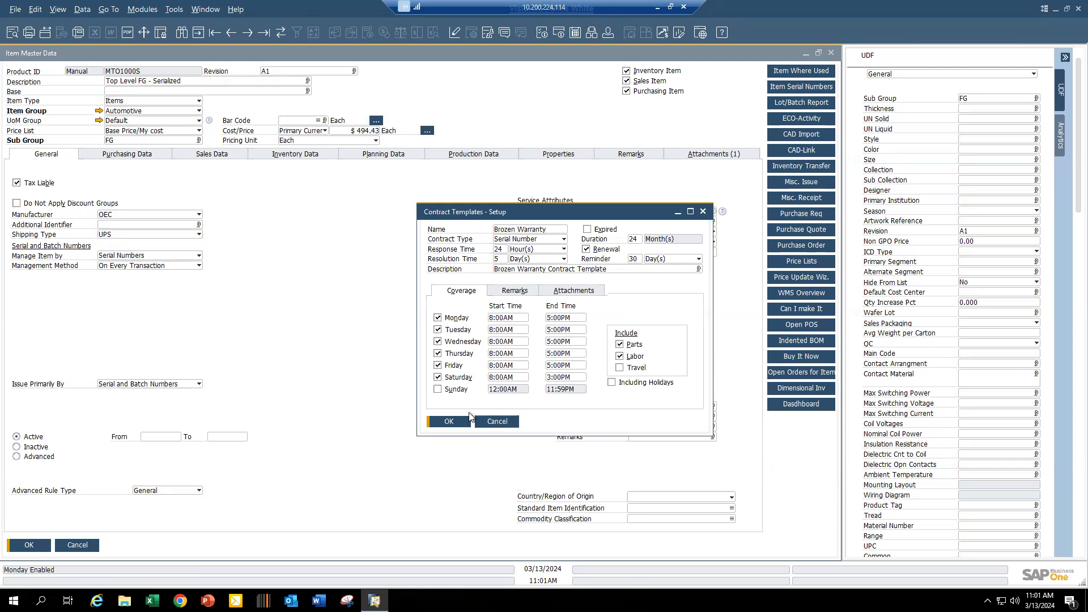
left_click(502, 422)
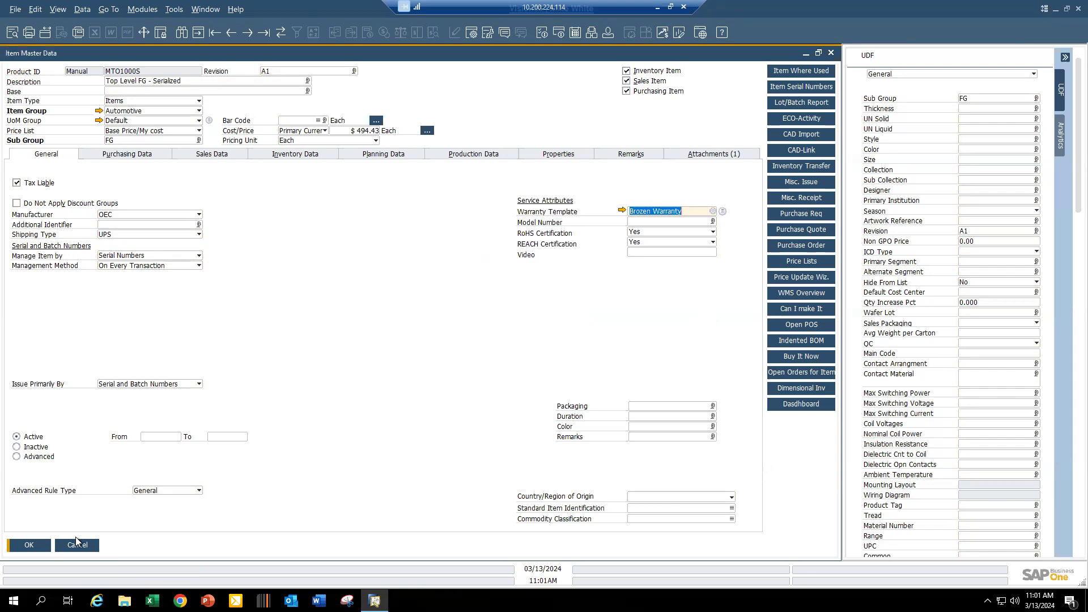
left_click(81, 545)
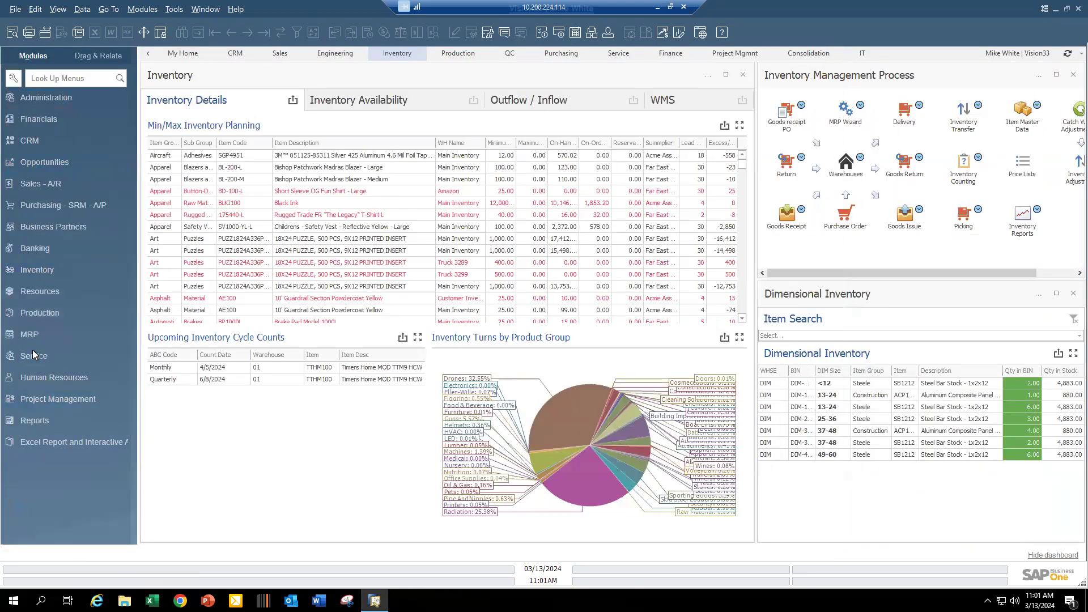
- Open the last equipment card record in the Service module and examine its serial number
left_click(32, 349)
left_click(63, 325)
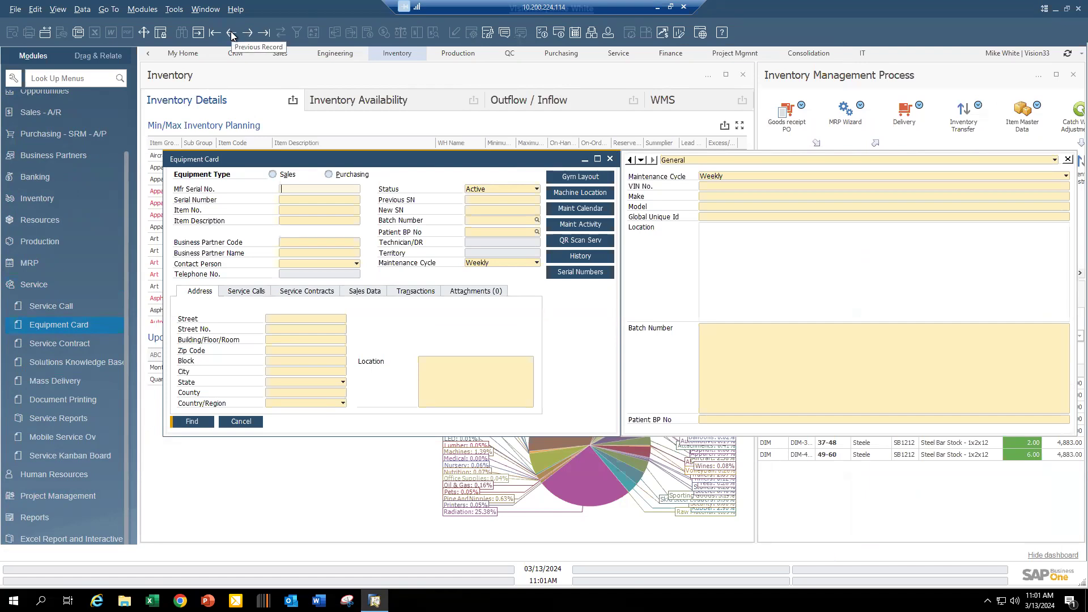
left_click(265, 33)
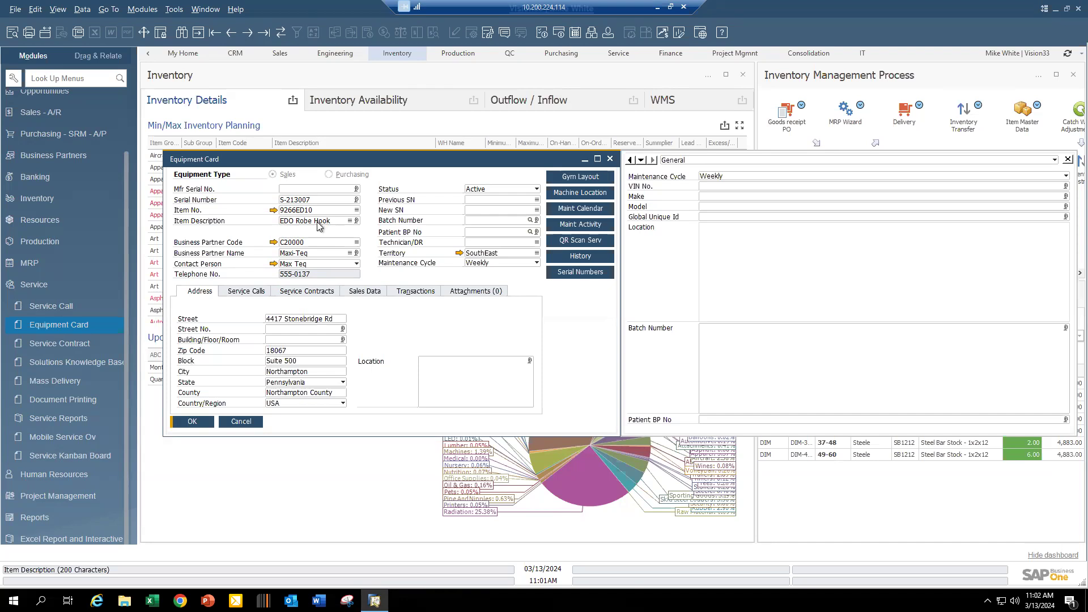
double_click(299, 199)
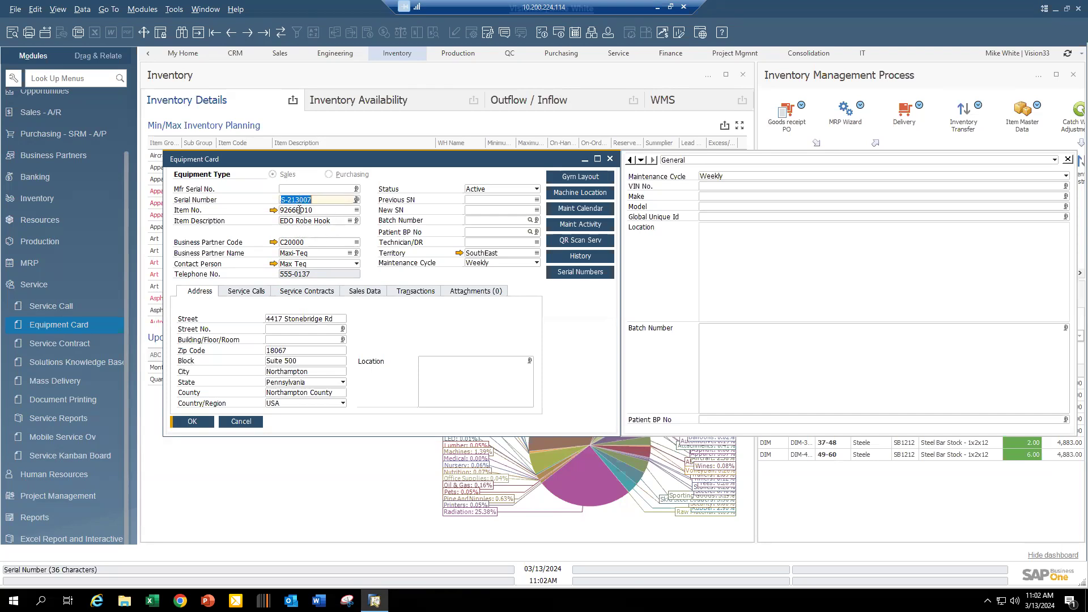
- Review the equipment card's service calls, service contracts, sales data and transactions including their direction, and close the card
left_click(255, 293)
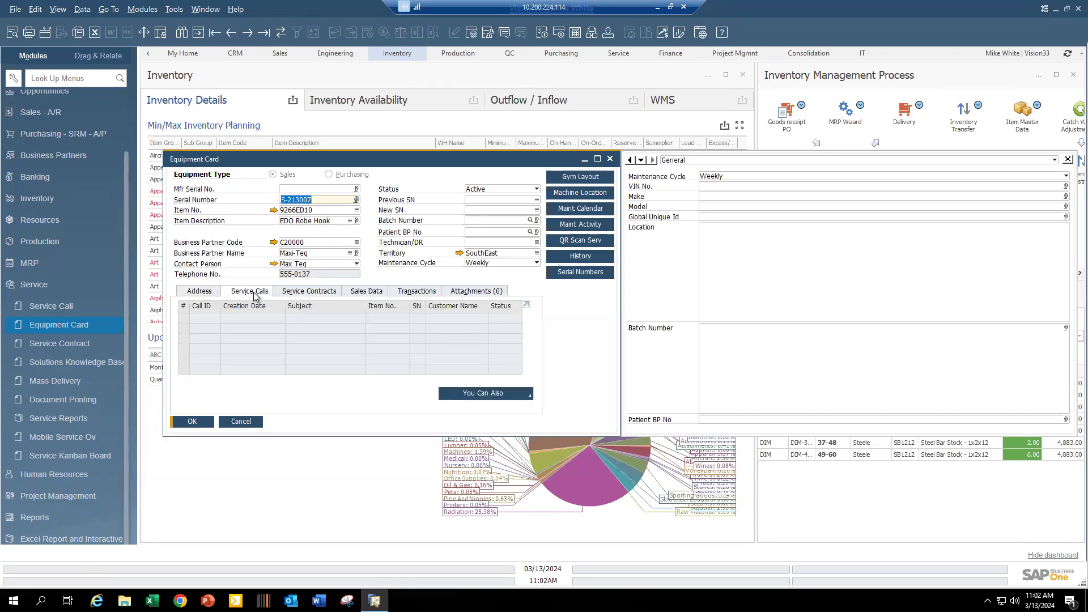
left_click(313, 293)
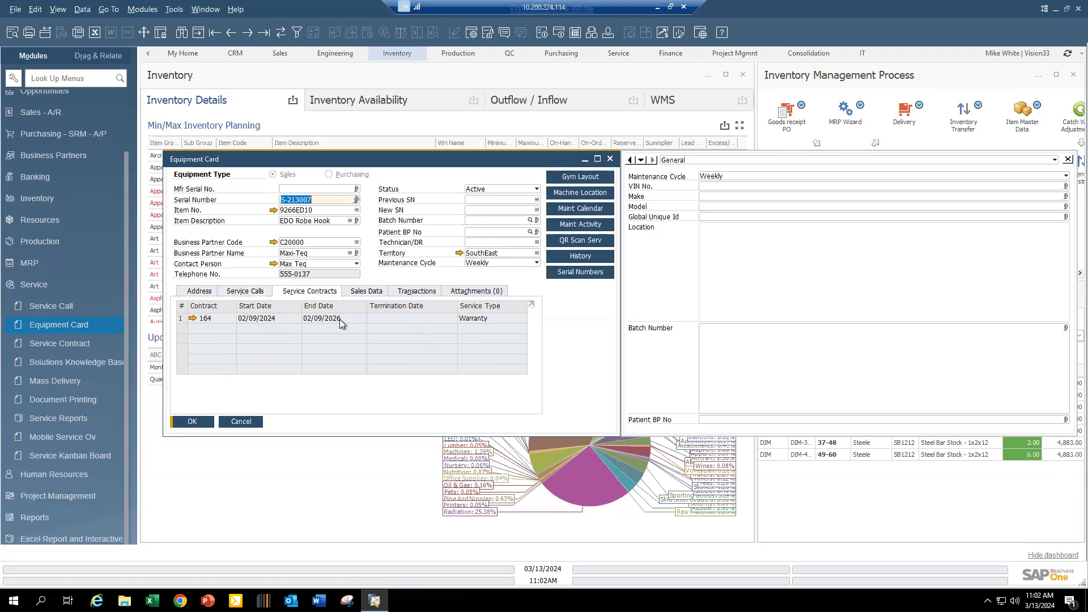
left_click(369, 293)
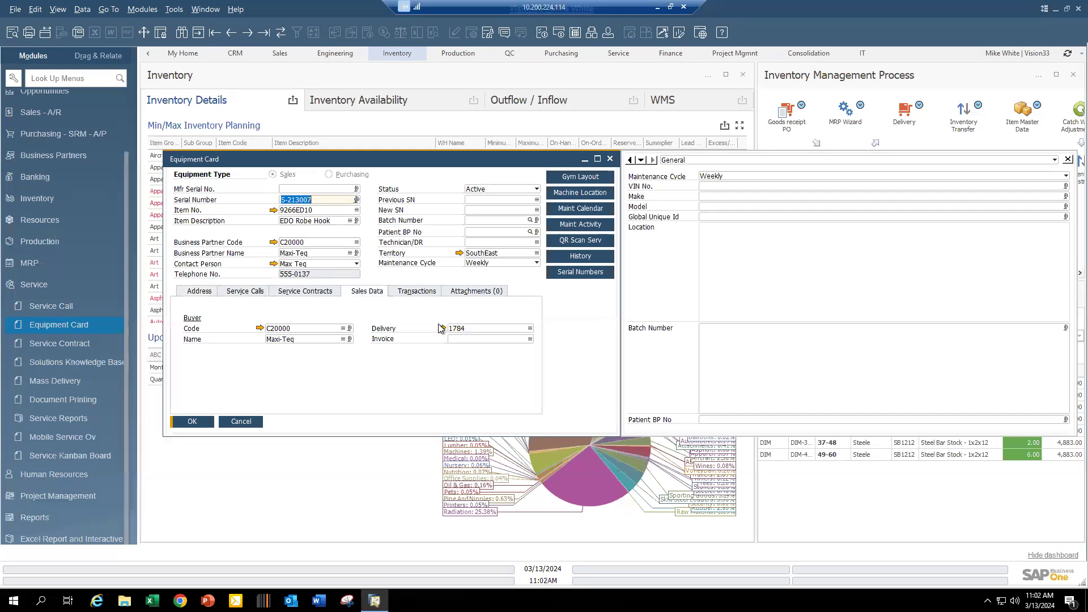
left_click(417, 292)
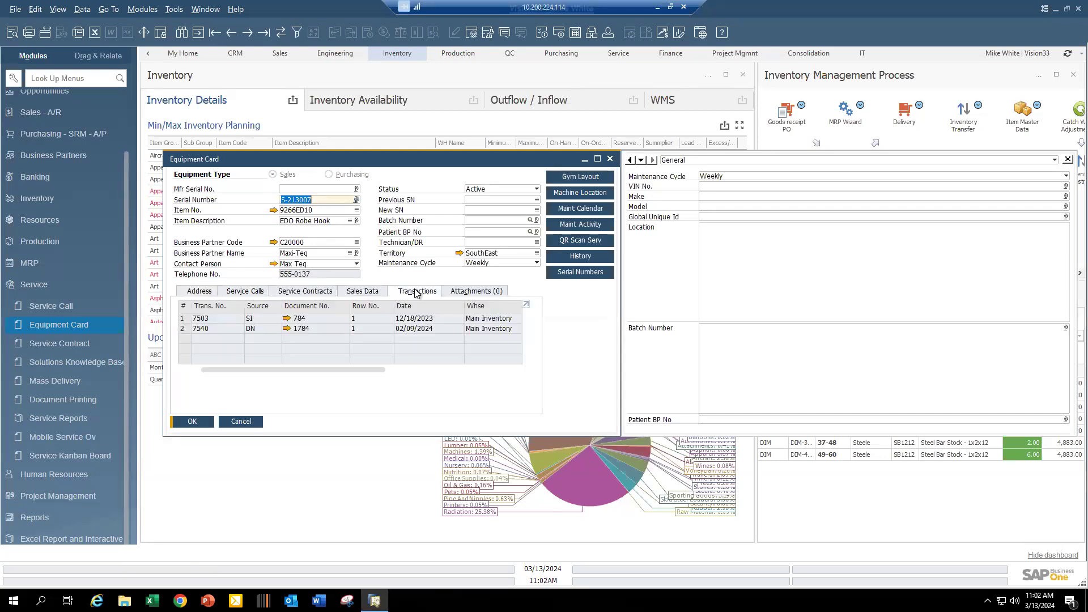
left_click_drag(376, 369, 502, 372)
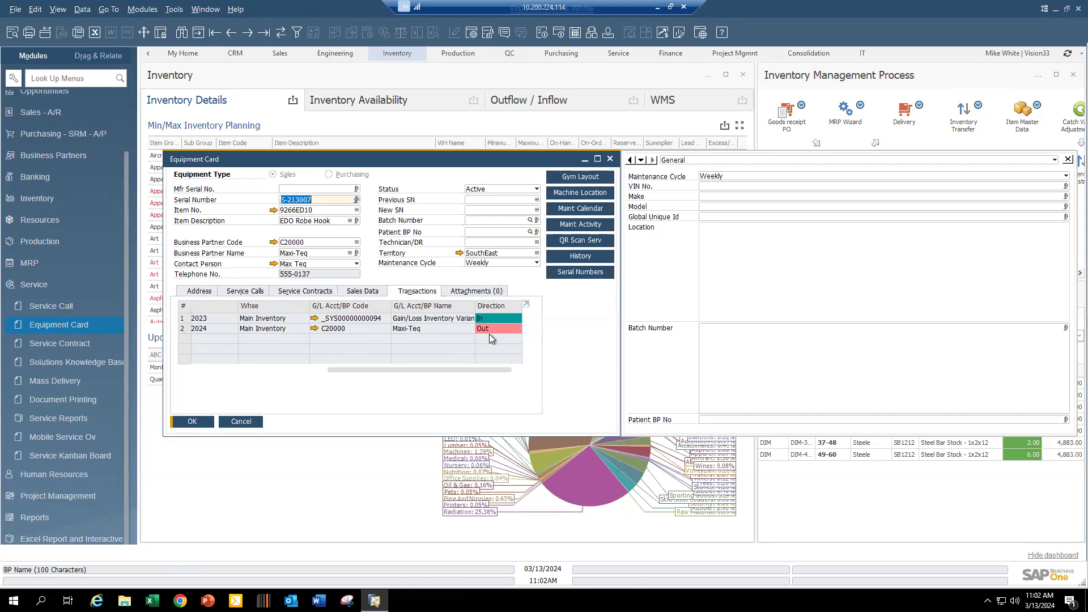
left_click_drag(438, 369, 295, 372)
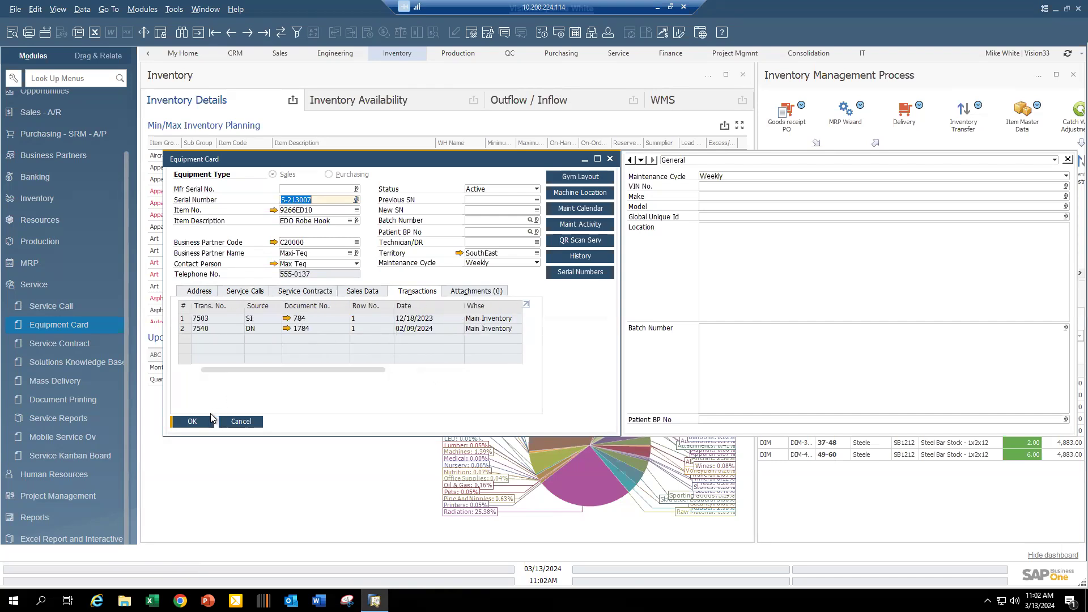
left_click(245, 424)
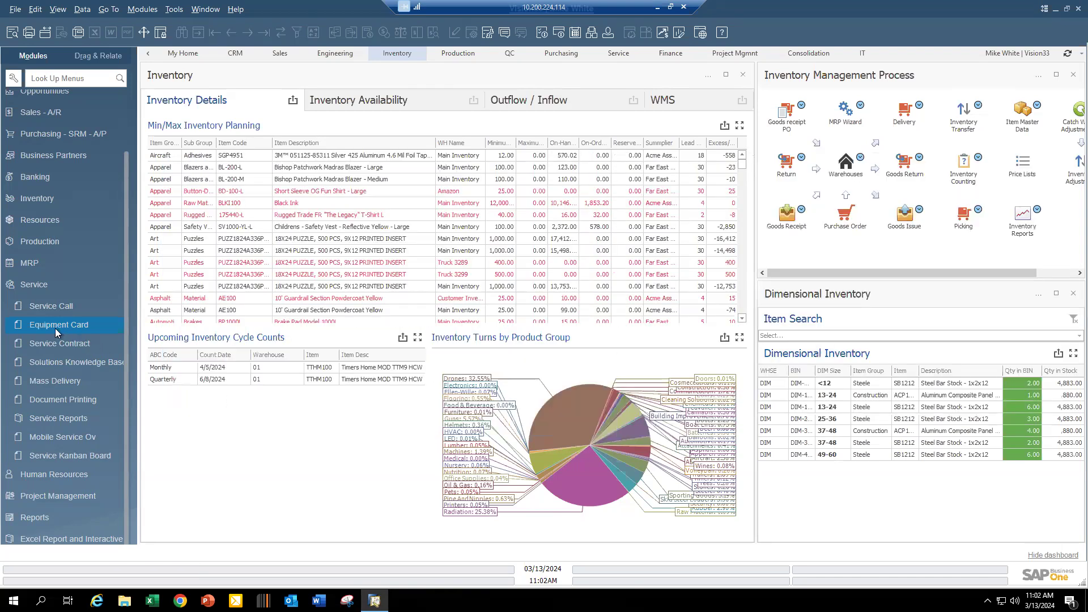
- Search the item master data with a wildcard product ID and open SV1000-YL-L from the Safety Vests sub group of Apparel
left_click(27, 286)
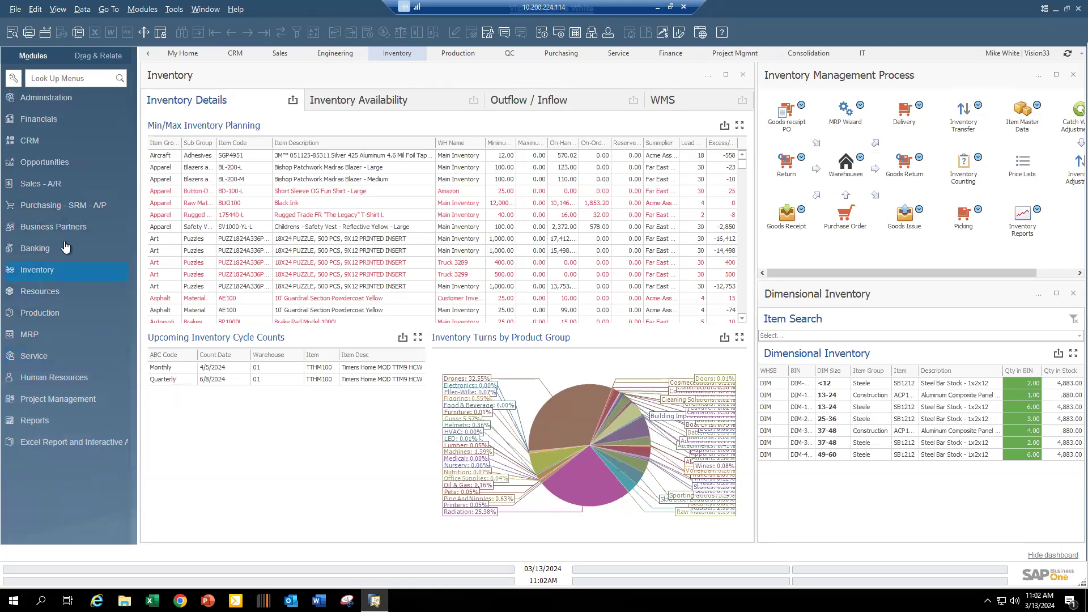
left_click(42, 271)
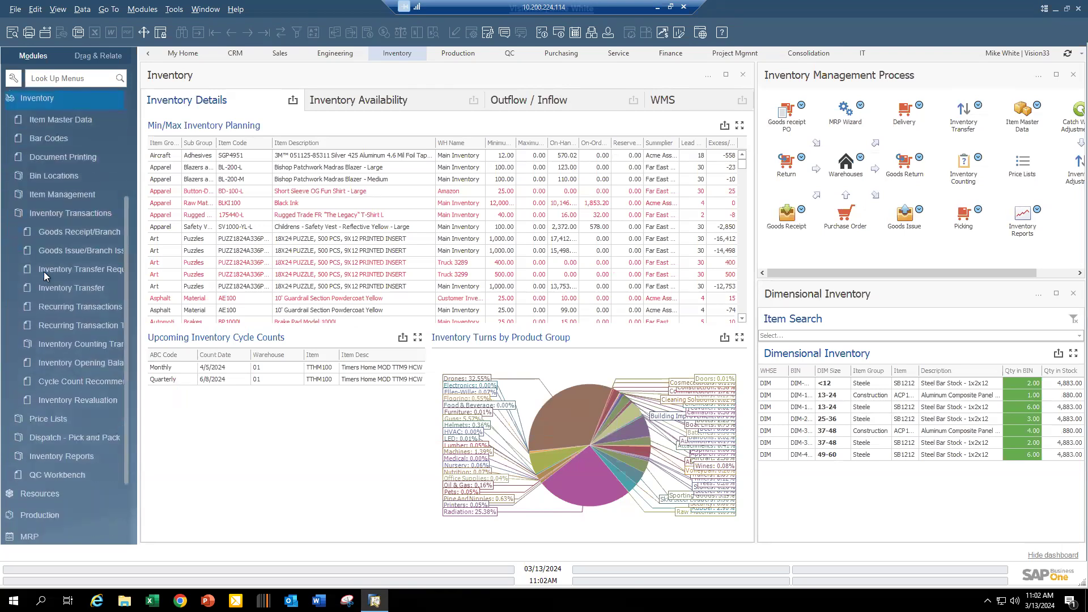
left_click(66, 118)
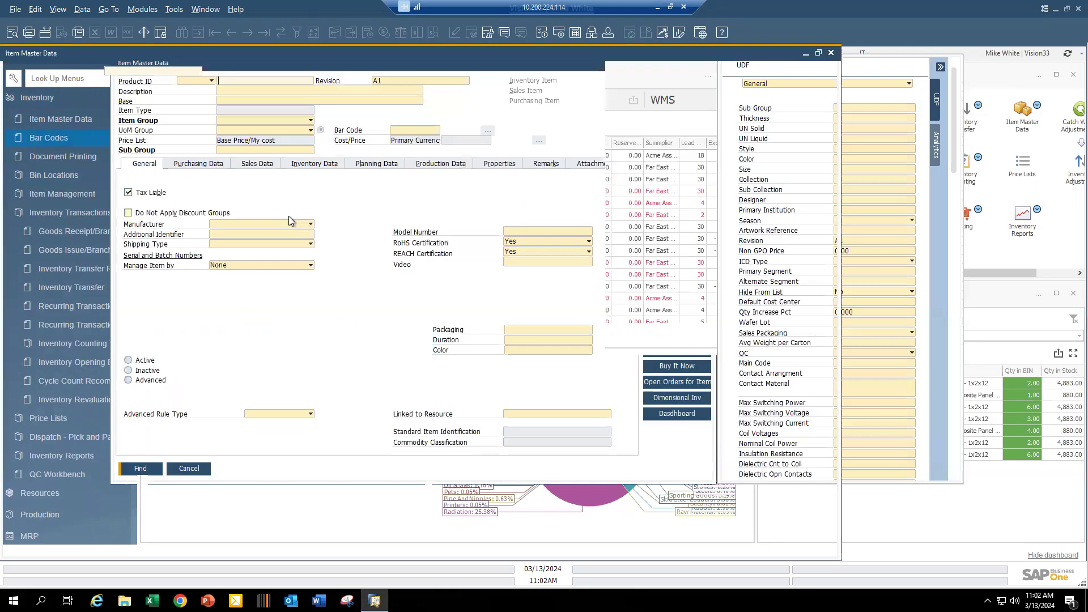
type("*")
key("Tab")
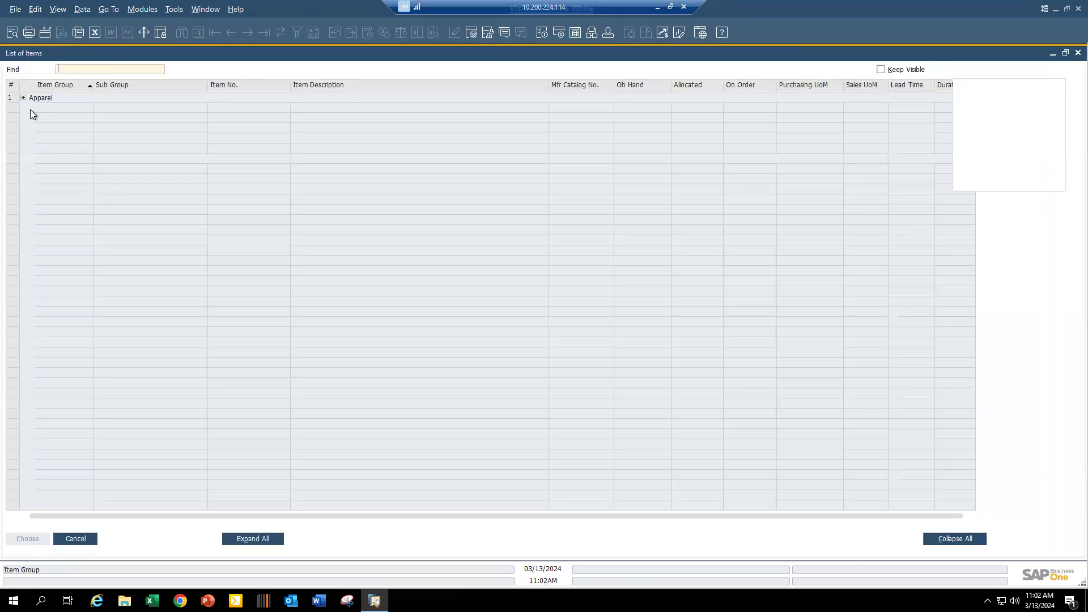
left_click(23, 98)
left_click(27, 108)
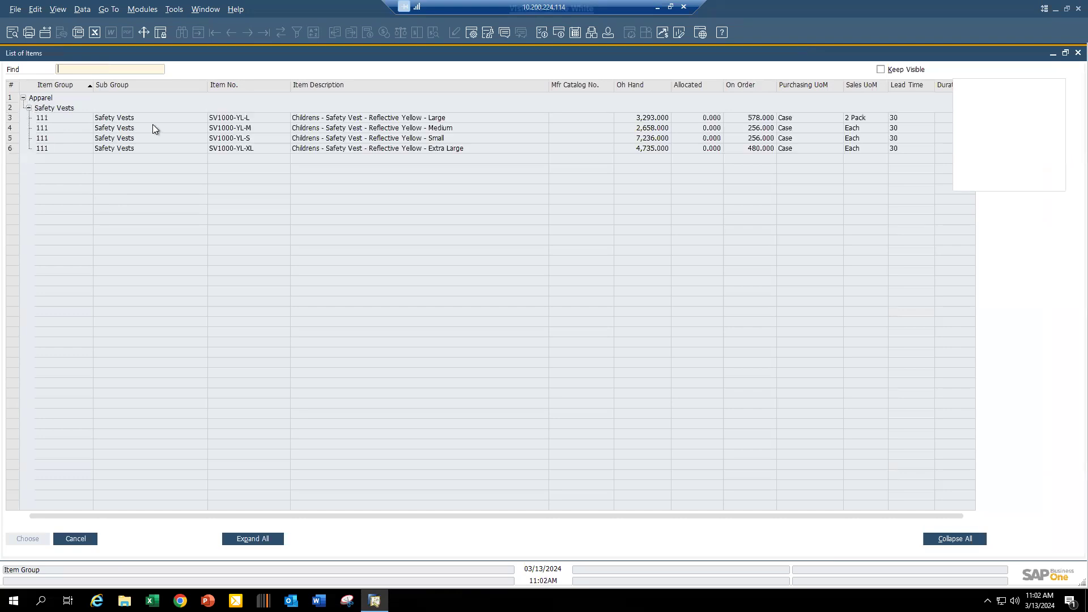
left_click(259, 116)
double_click(260, 116)
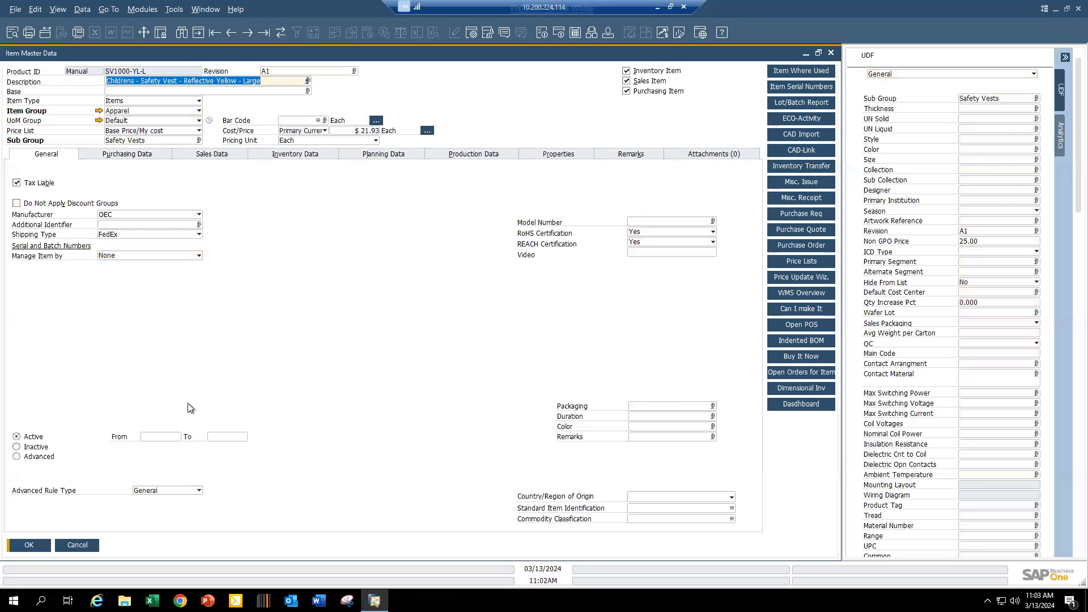
- Set the vest to Advanced status, active until 10/31/2024 and inactive from 11/01/2024, and discard the changes
left_click(17, 448)
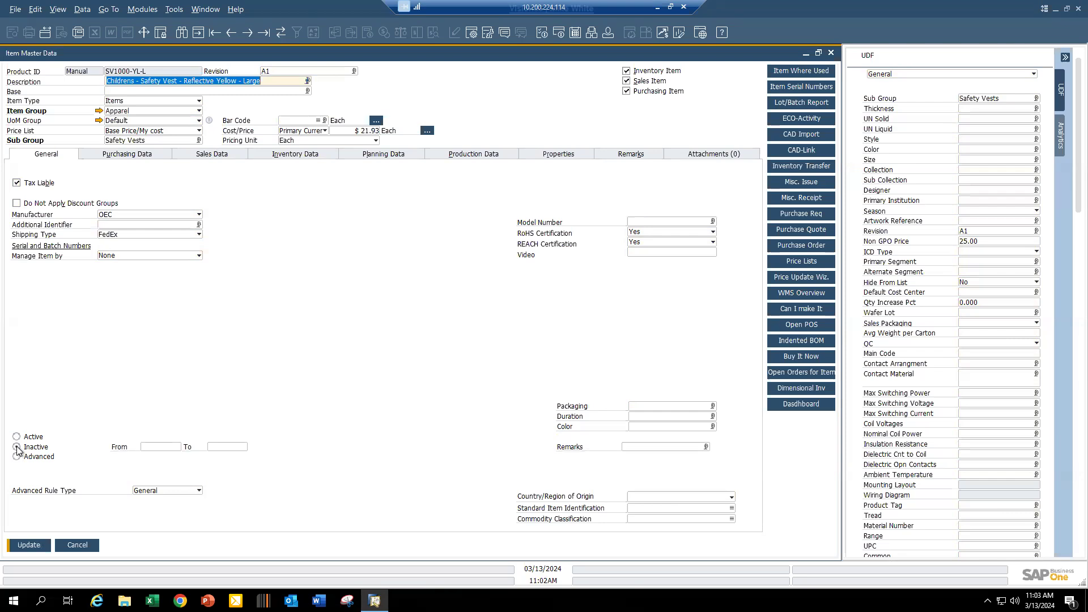
left_click(17, 457)
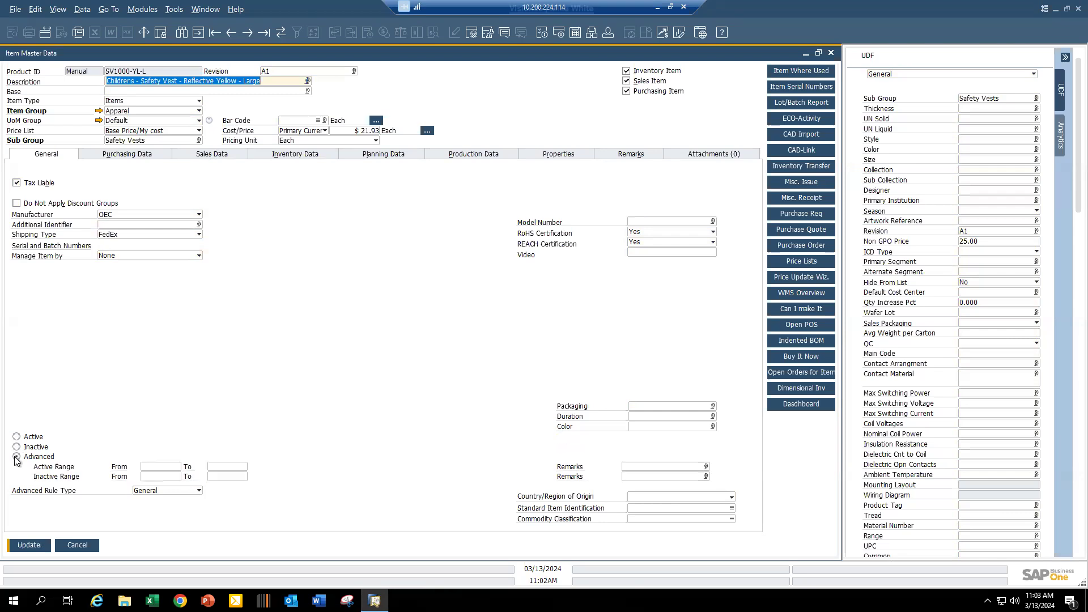
left_click(156, 468)
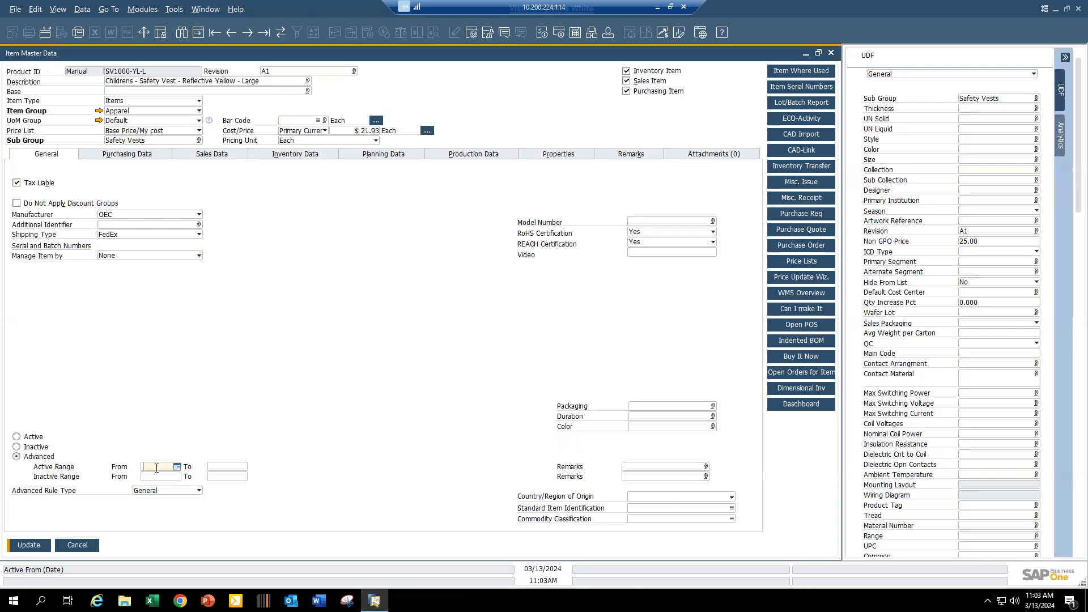
key("Tab")
type("1")
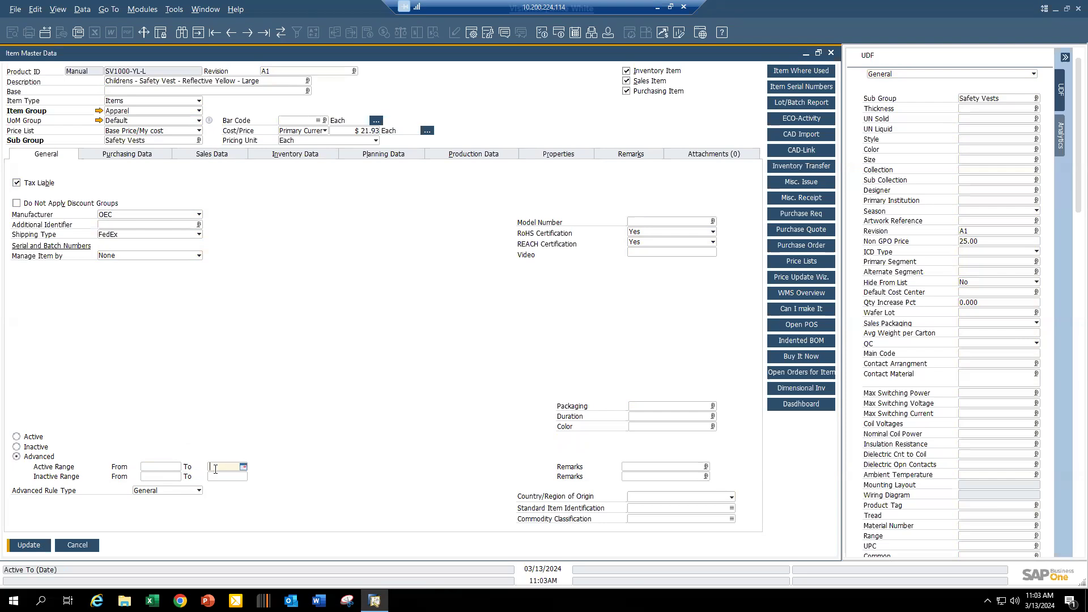
type("0/31")
key("Tab")
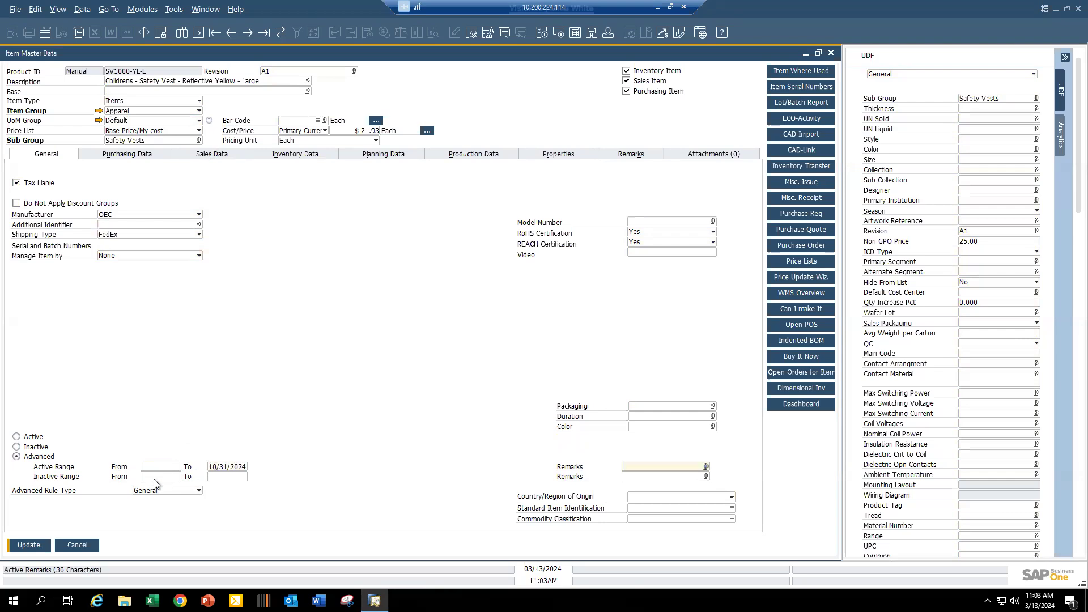
left_click(177, 480)
type("11/1")
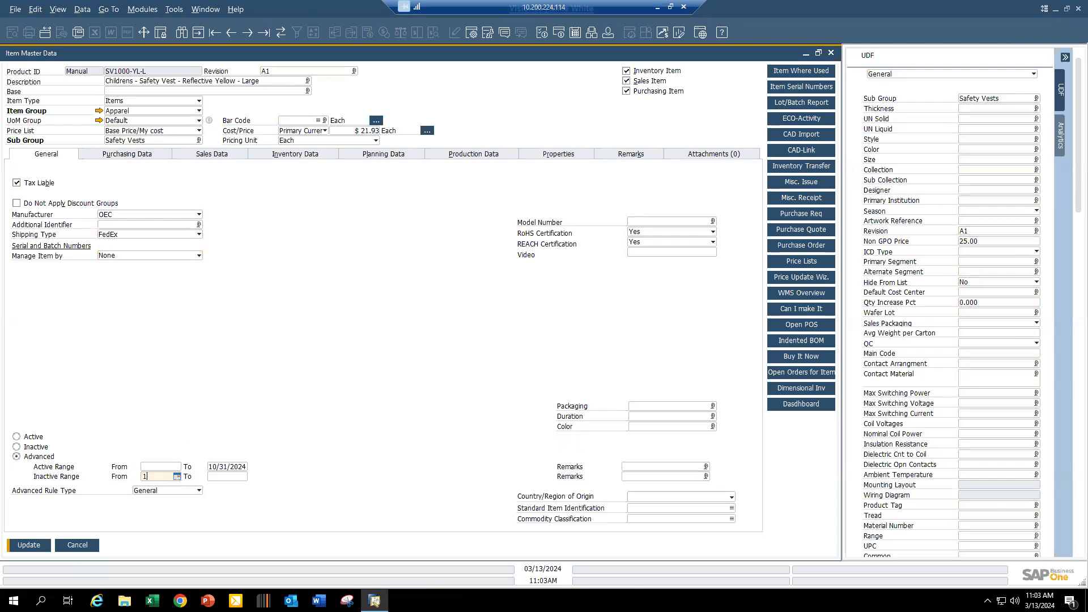
key("Tab")
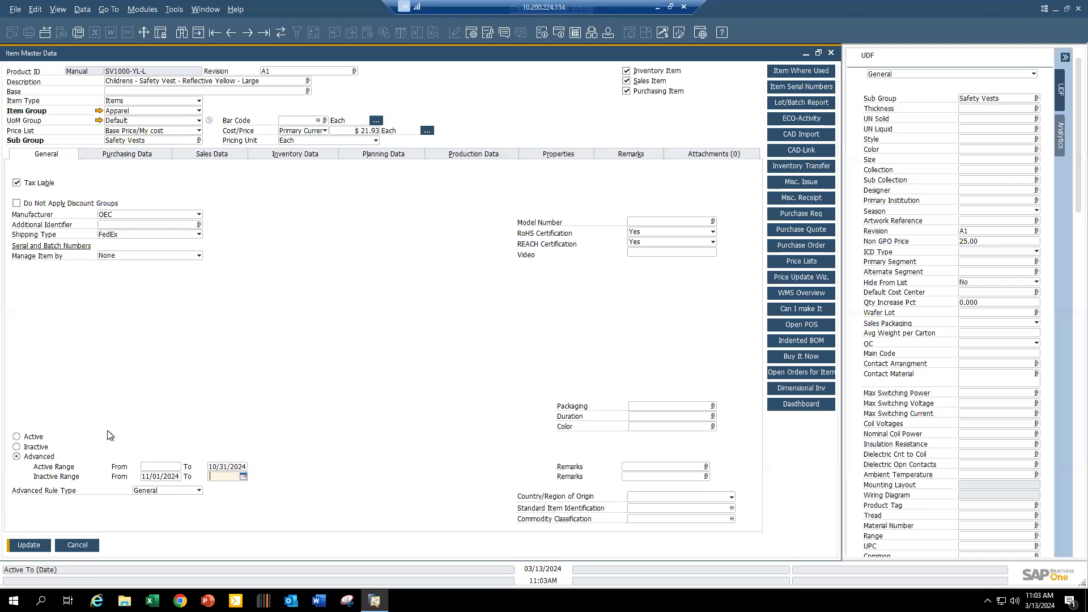
left_click(78, 545)
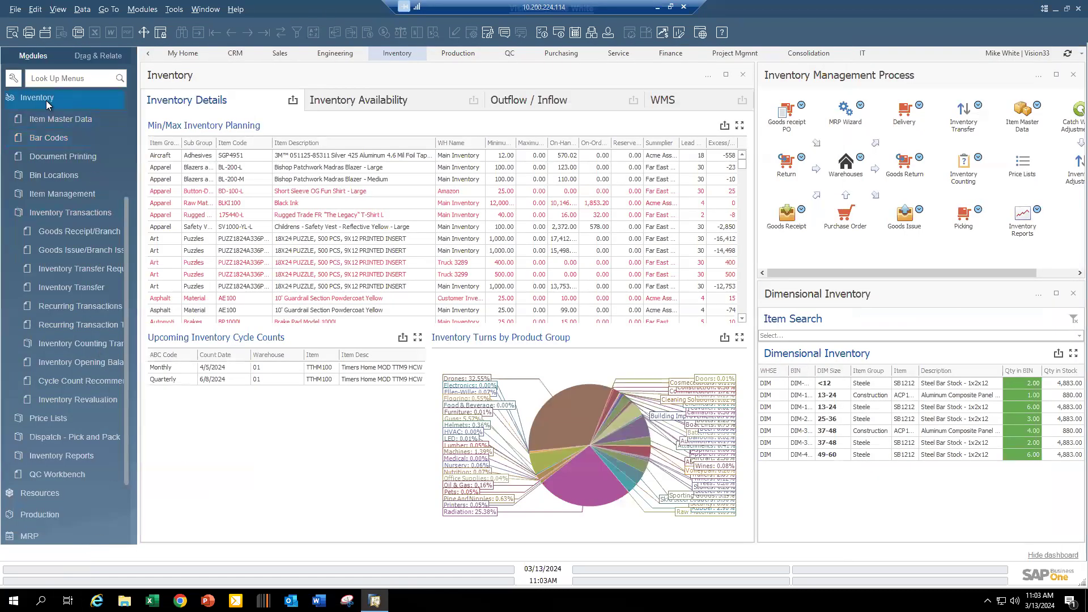
- Reopen item SV1000-YL-L through a wildcard item search and show its purchasing data
left_click(69, 118)
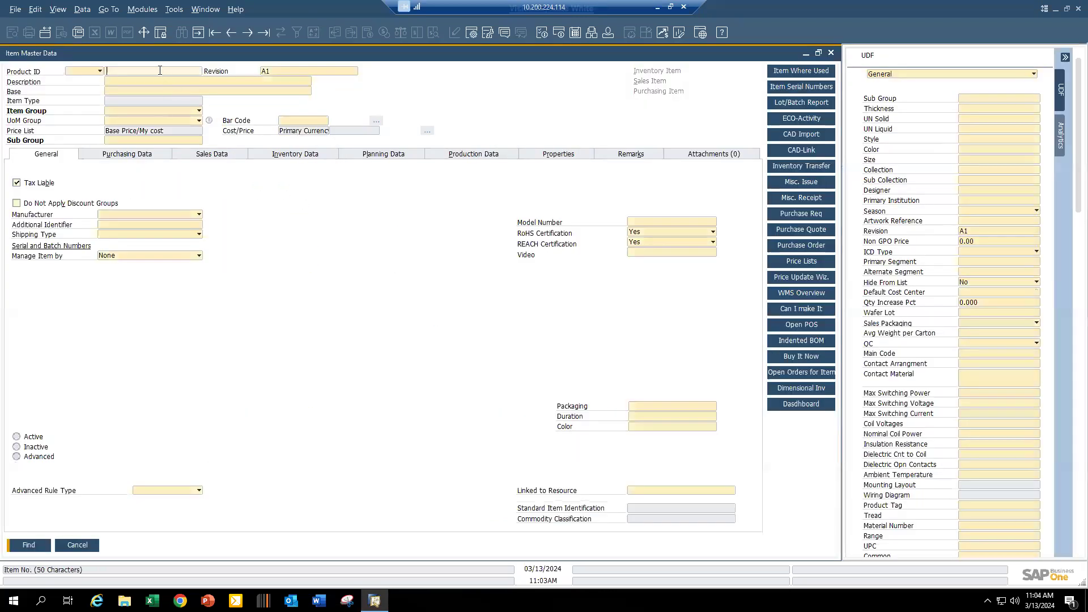
type("*")
key("Tab")
left_click(21, 99)
left_click(26, 107)
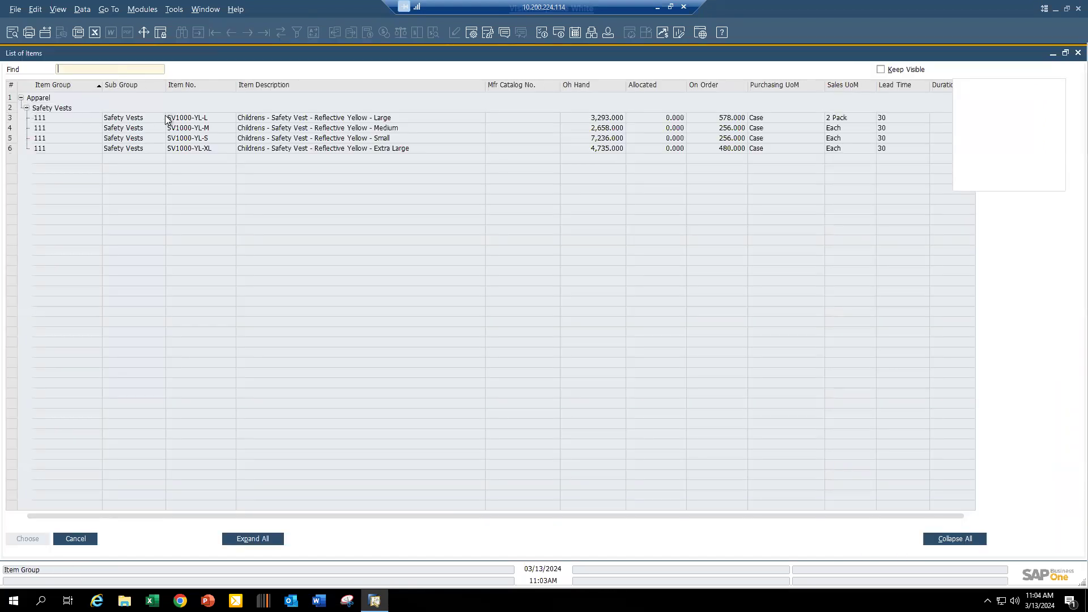
double_click(202, 119)
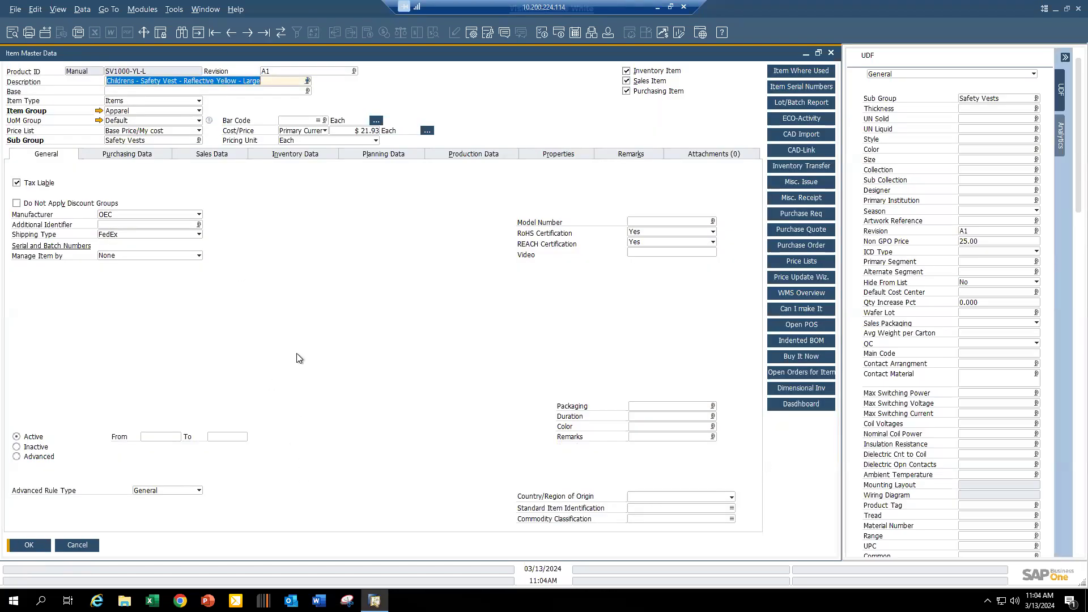
left_click(155, 152)
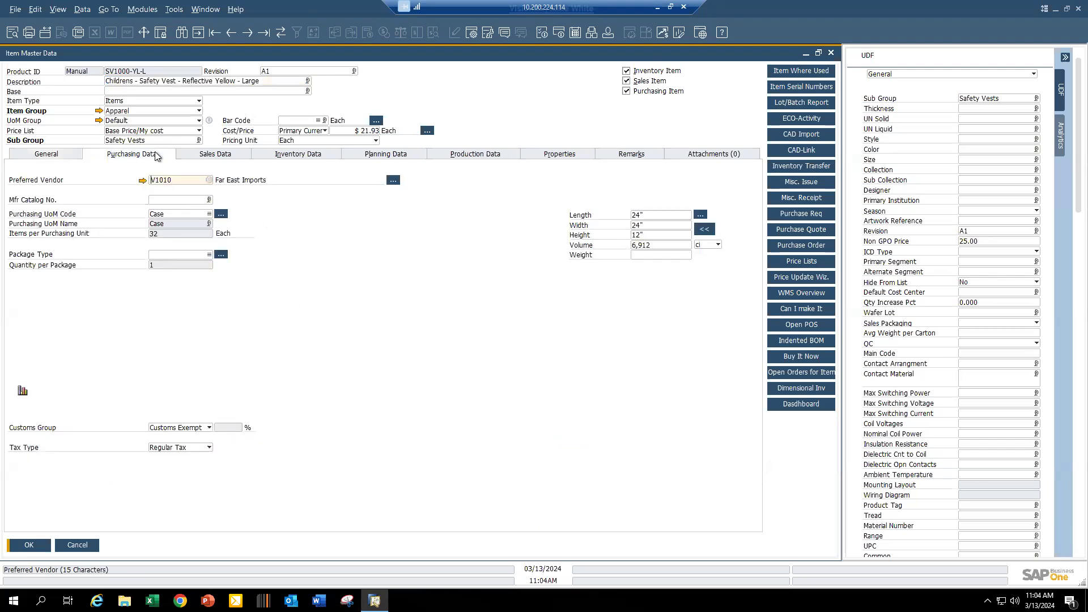
- Check the vest's list of preferred vendors, close it, and show the sales data
left_click(393, 181)
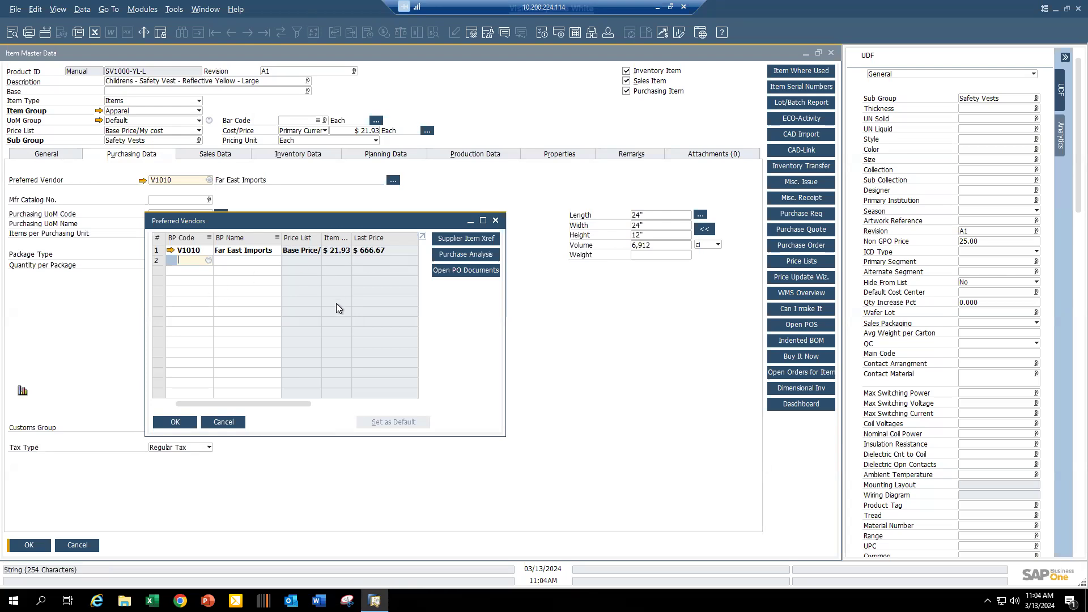
left_click(224, 422)
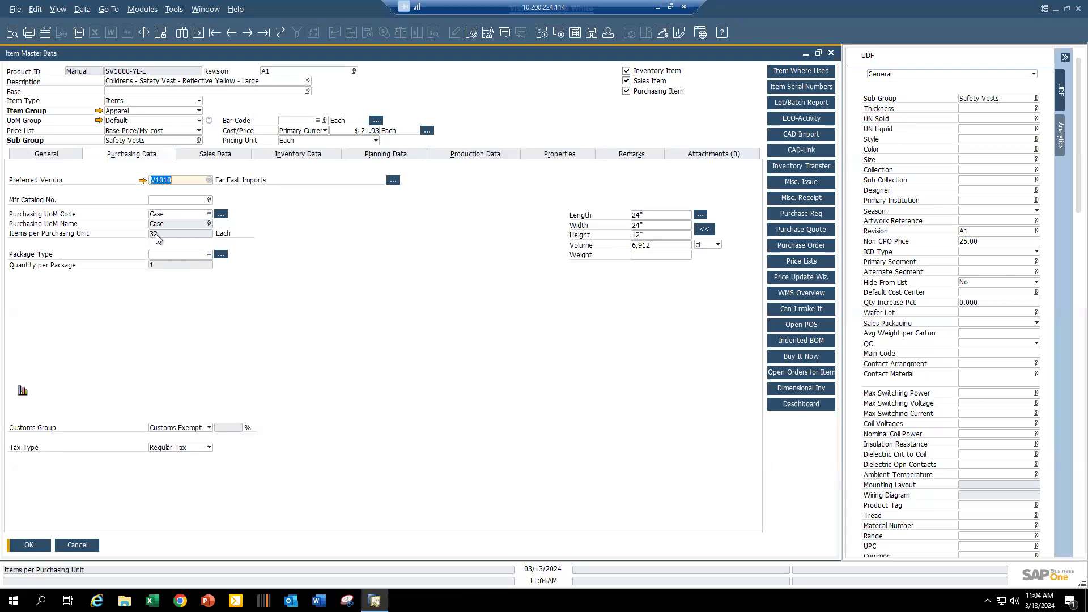
left_click(223, 154)
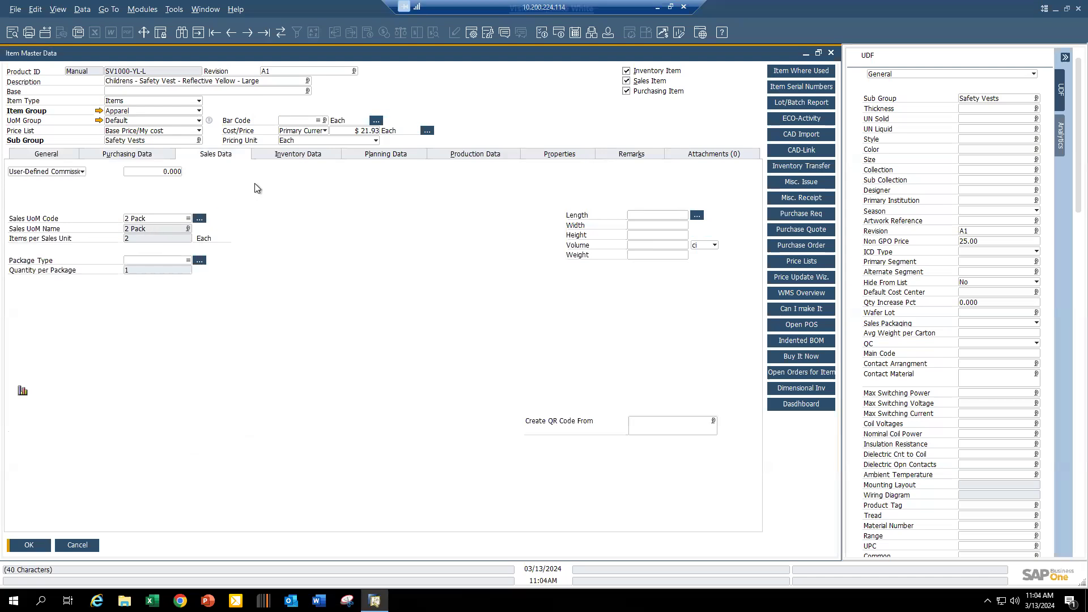
- Show the vest's inventory data and examine the stock of the Main Inventory and Mass Storage warehouses
left_click(305, 154)
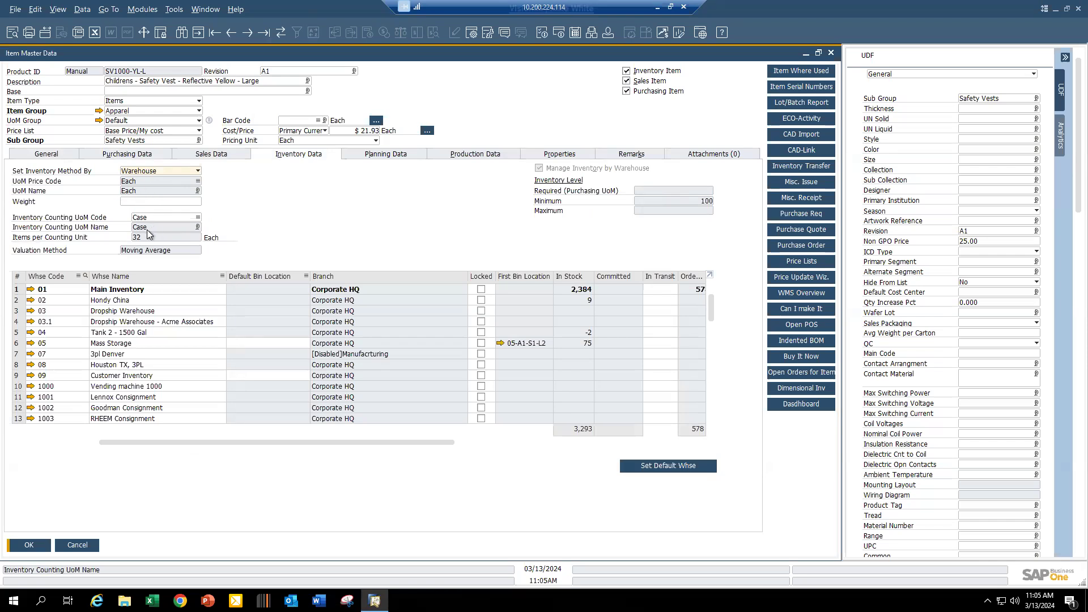
left_click(19, 290)
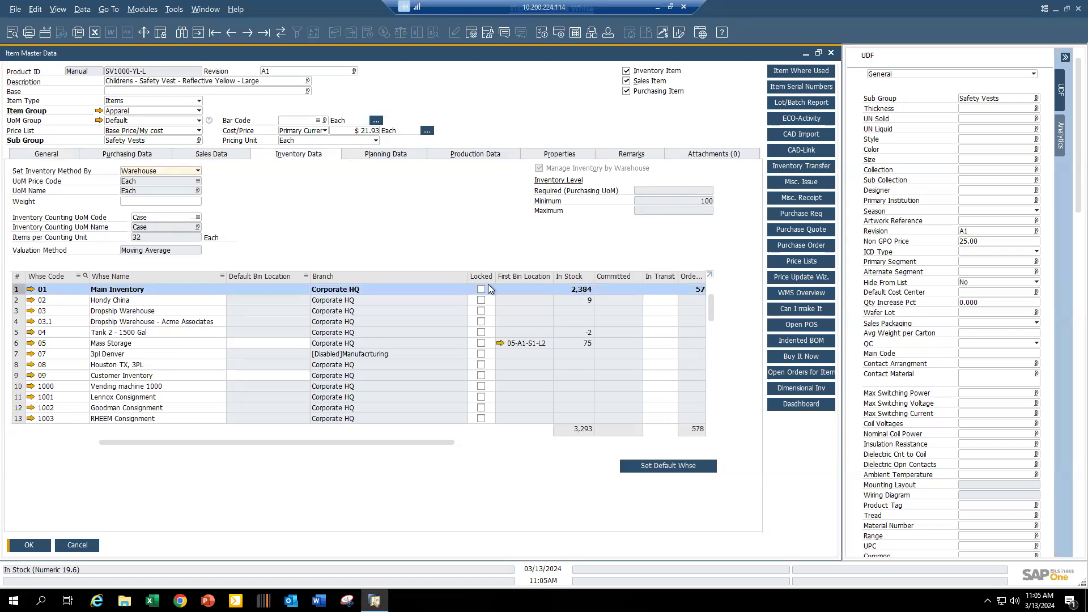
left_click(19, 344)
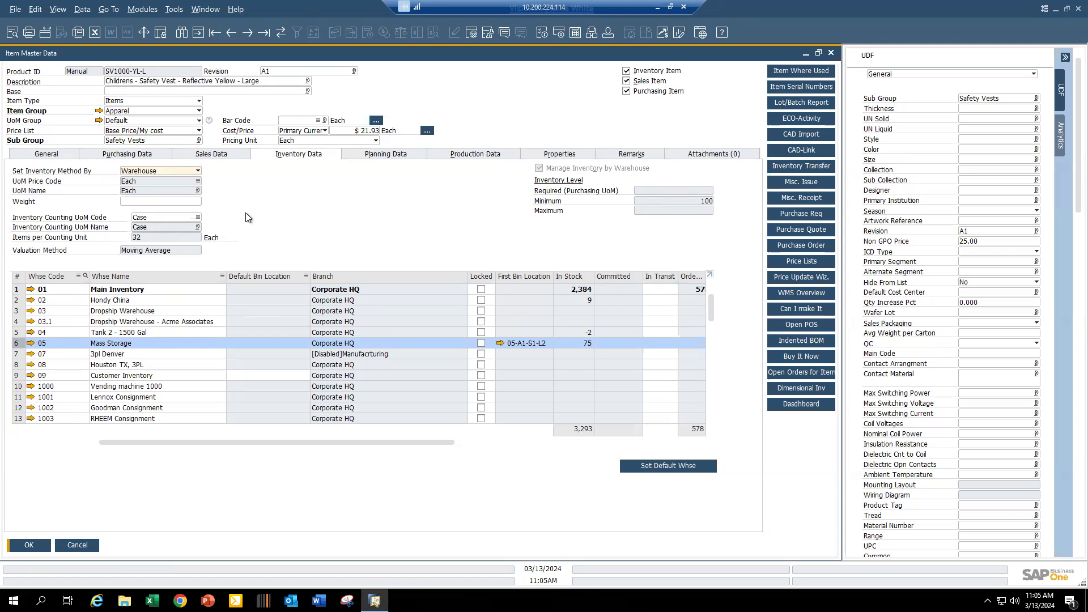
- Copy the vest's product ID and bring the open blank purchase order to the front
left_click(142, 10)
mouse_move(225, 83)
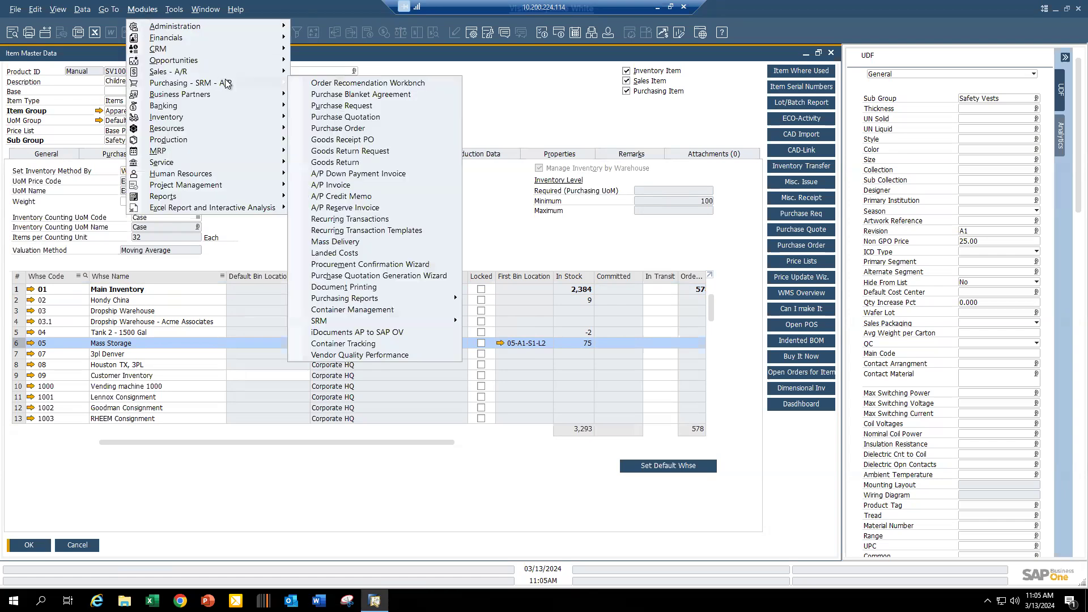
left_click(170, 83)
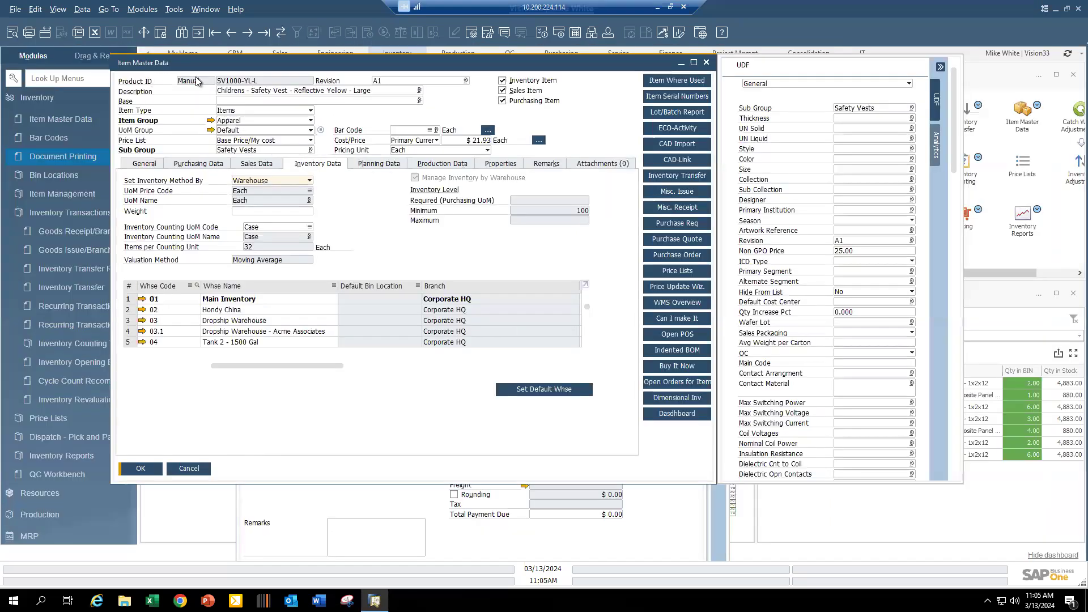
right_click(240, 85)
left_click(280, 94)
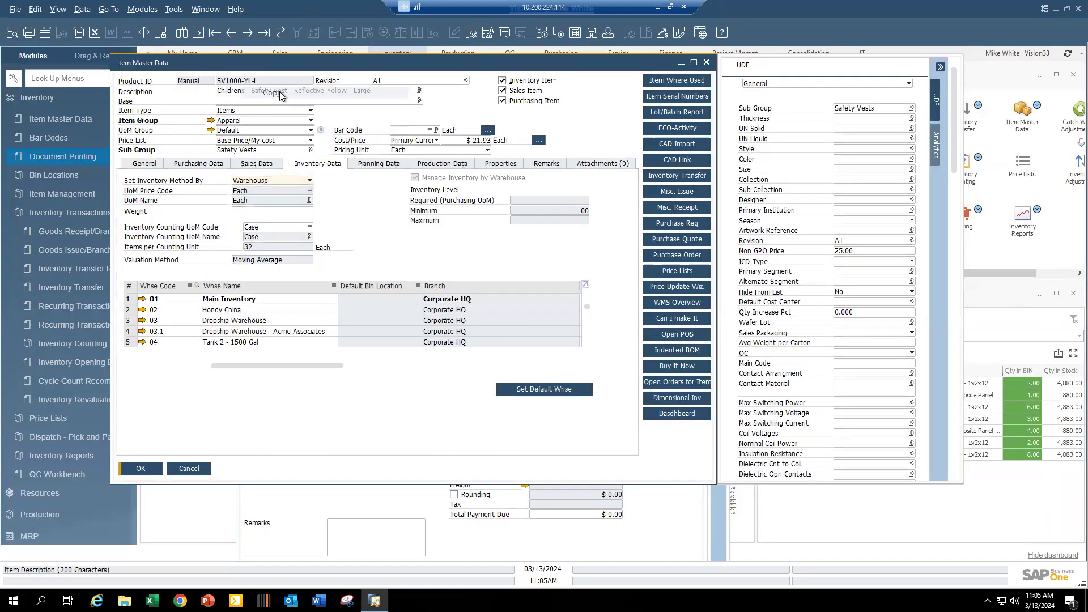
left_click(403, 488)
left_click_drag(427, 161, 271, 111)
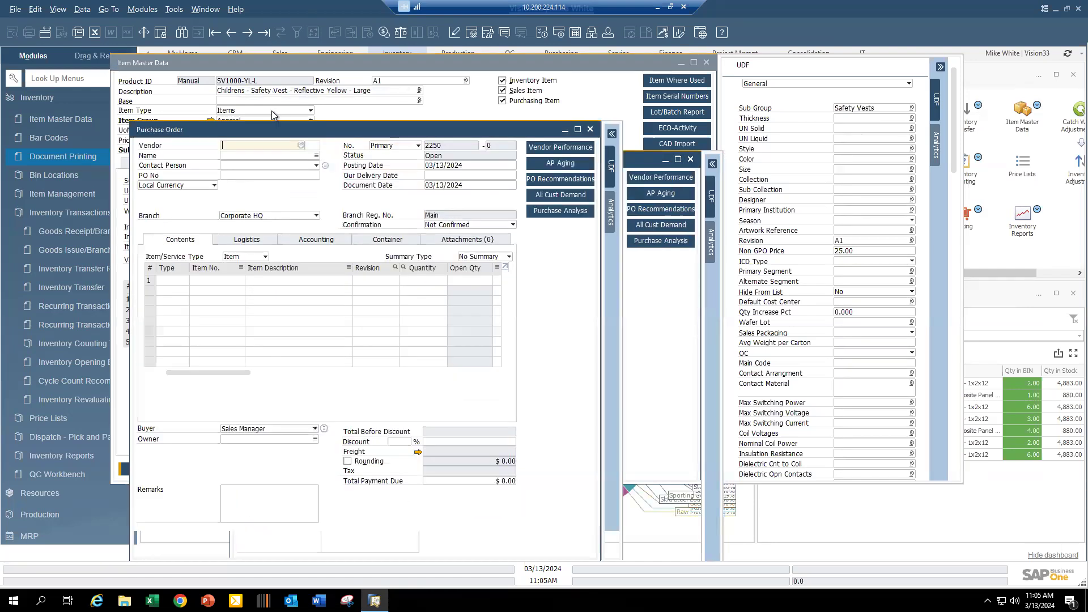
- Fill the purchase order with vendor Far East Imports and item SV1000-YL-L on the first line
left_click(223, 140)
type("far")
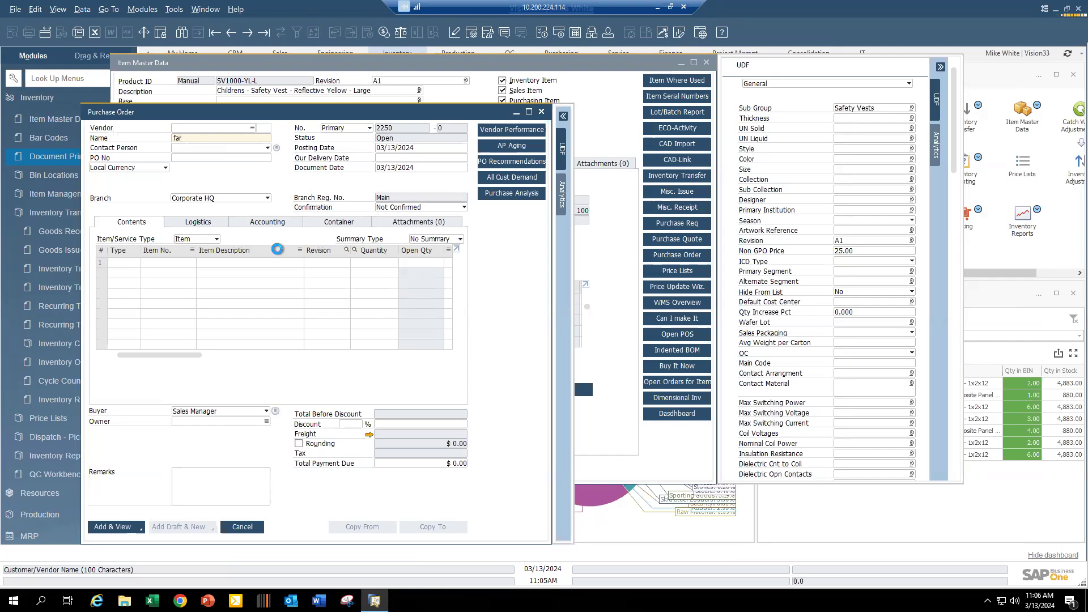
left_click(167, 264)
type("SV1000-YL")
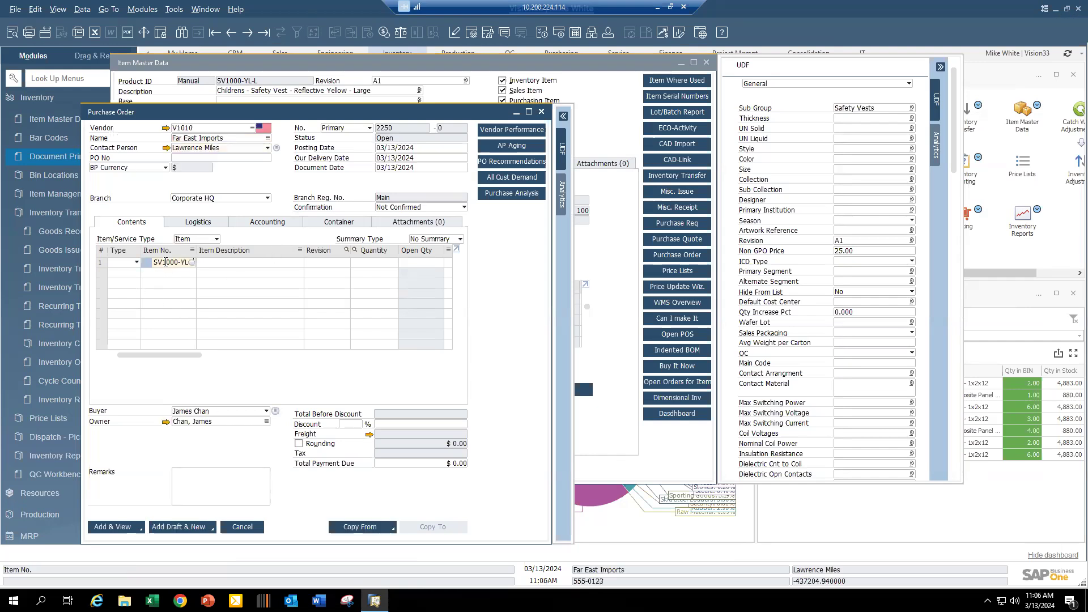
type("-L")
key("Tab")
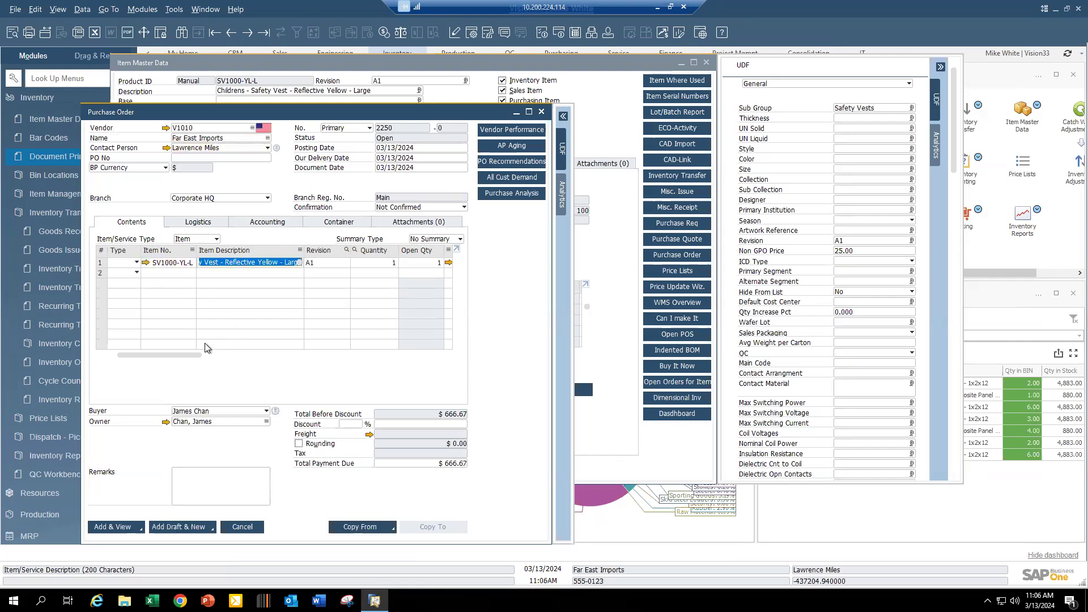
- Change the order line's unit of measure to Pallet and discard the purchase order
left_click_drag(185, 356, 253, 367)
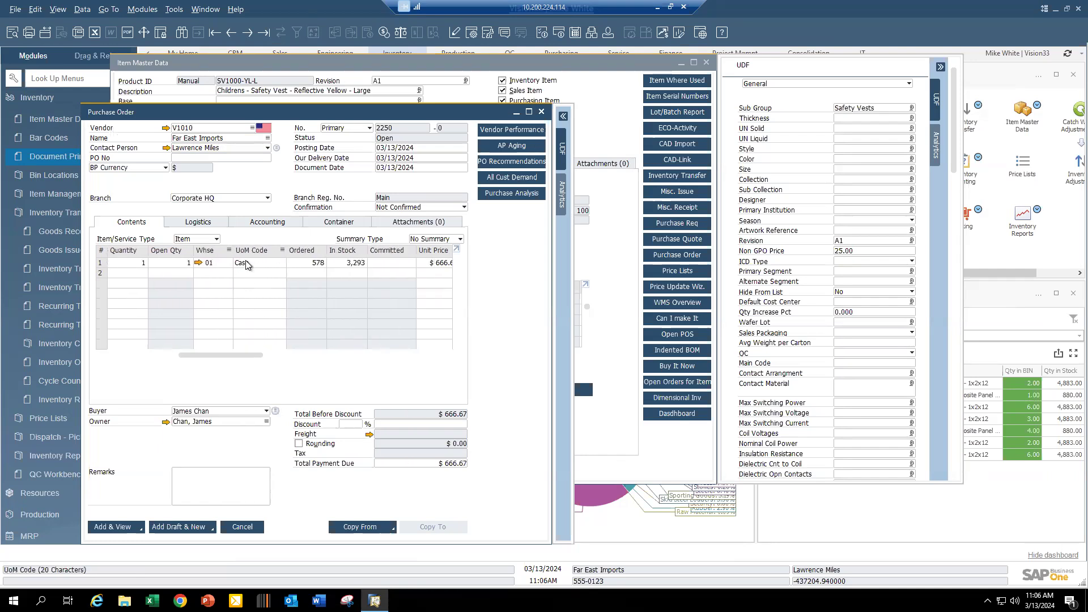
left_click(283, 264)
left_click(283, 264)
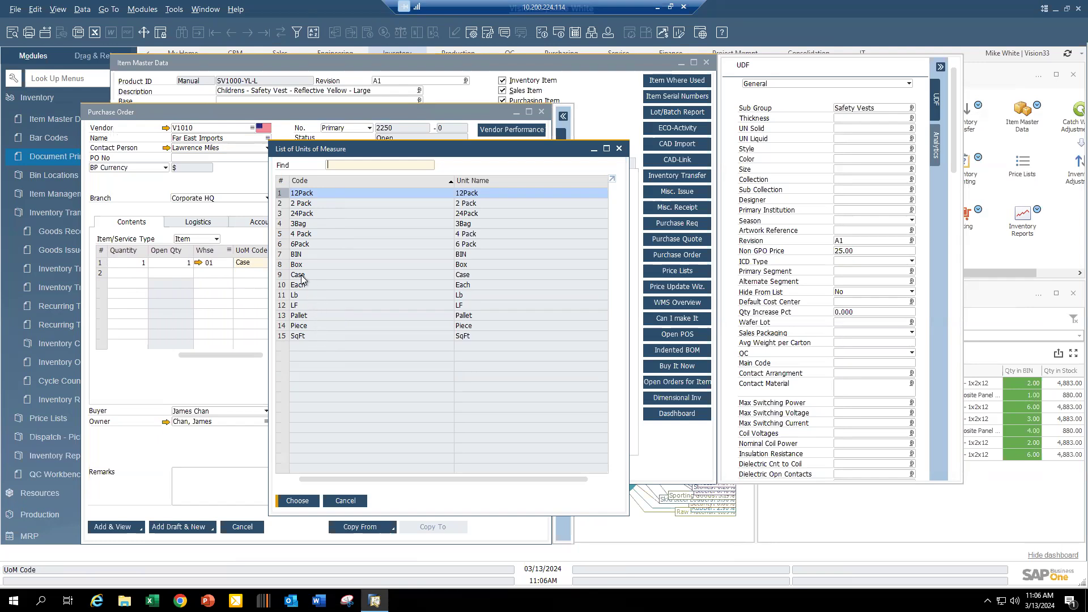
left_click_drag(344, 147, 122, 108)
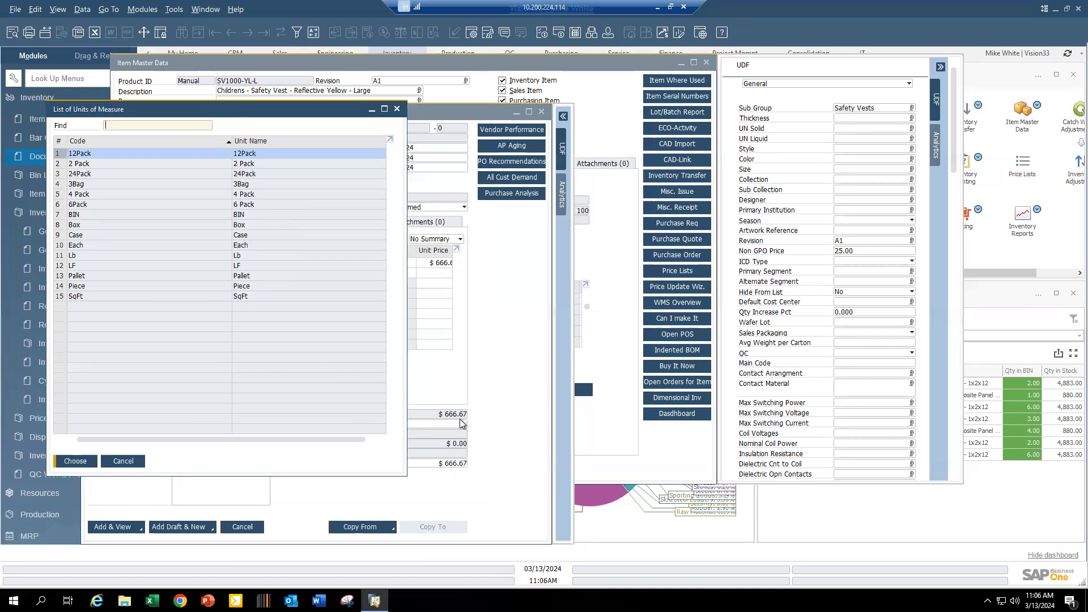
left_click(91, 277)
left_click(75, 462)
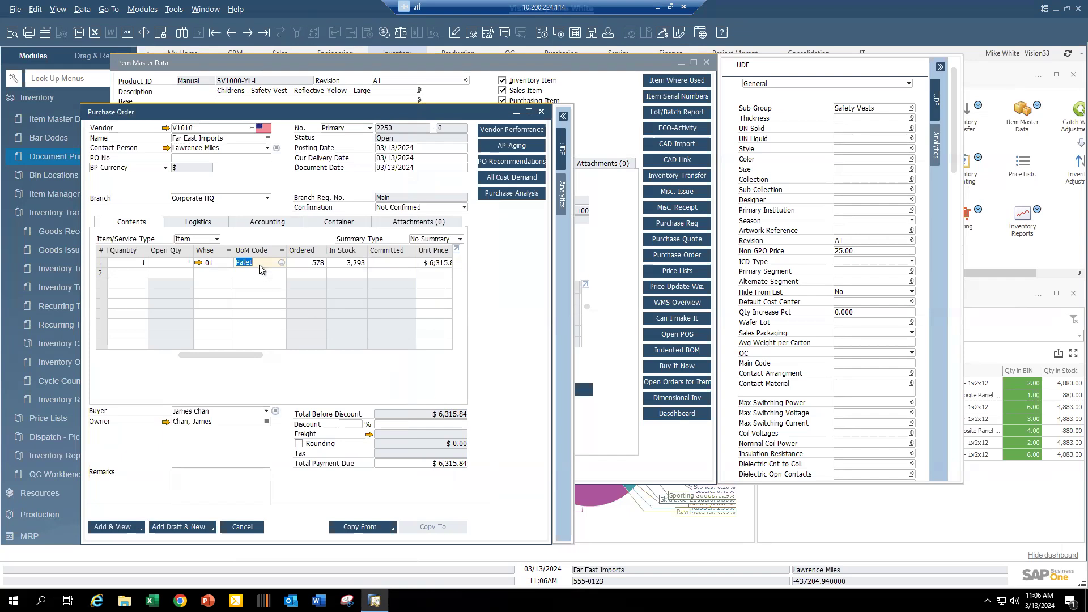
left_click(242, 528)
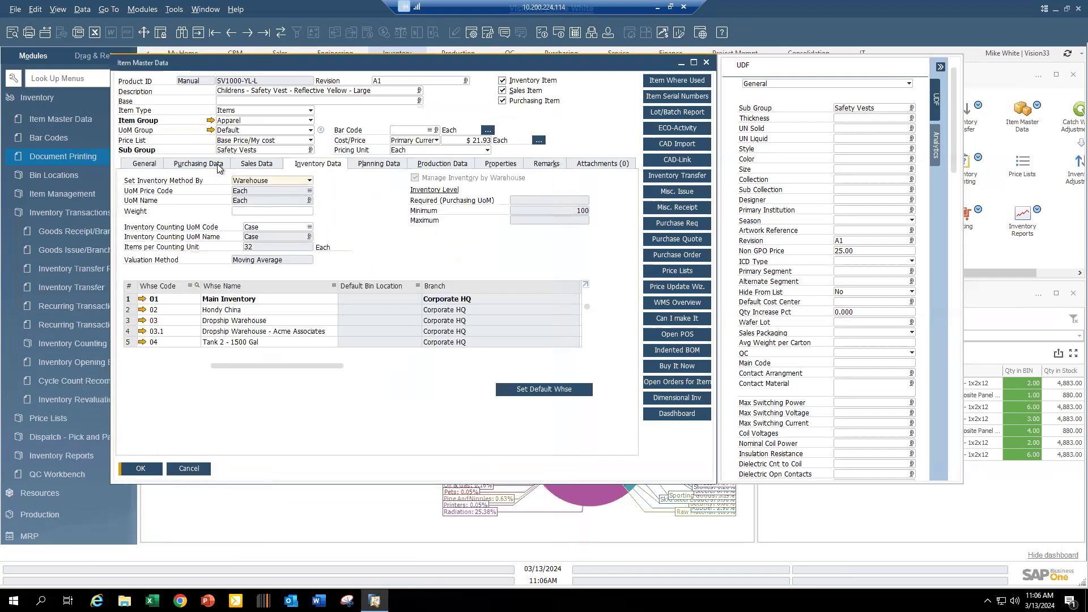
- Review the vest's sales data, inventory data and planning data in the item master
left_click(256, 165)
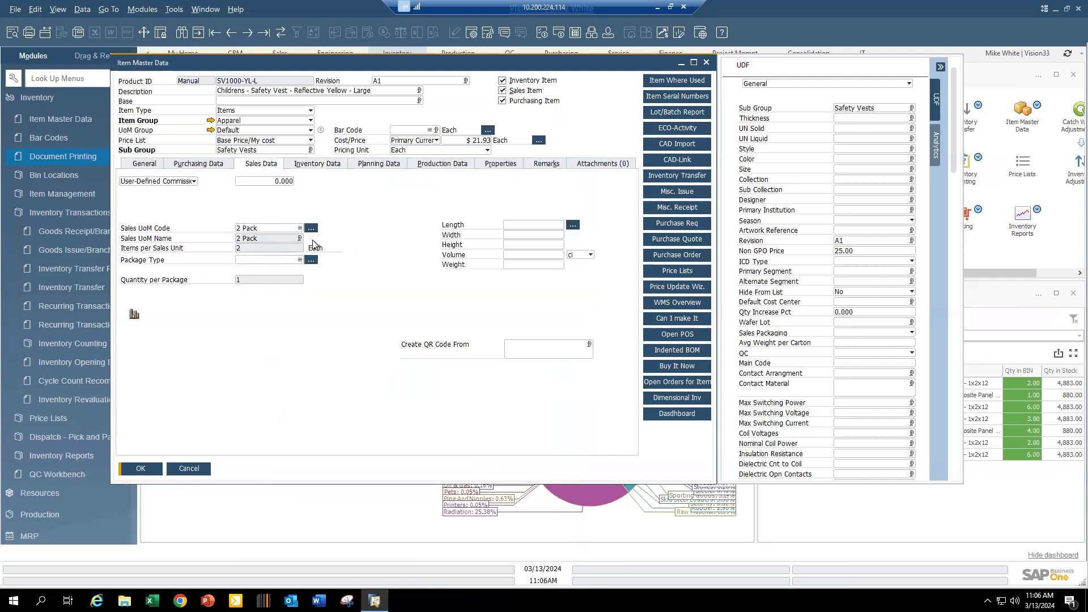
left_click(326, 164)
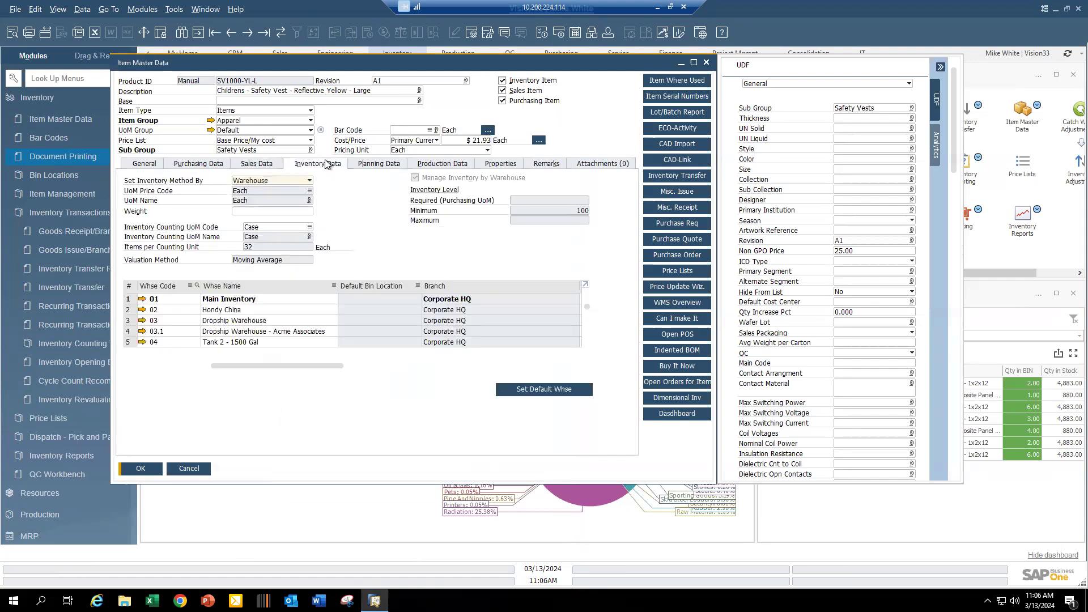
left_click(381, 165)
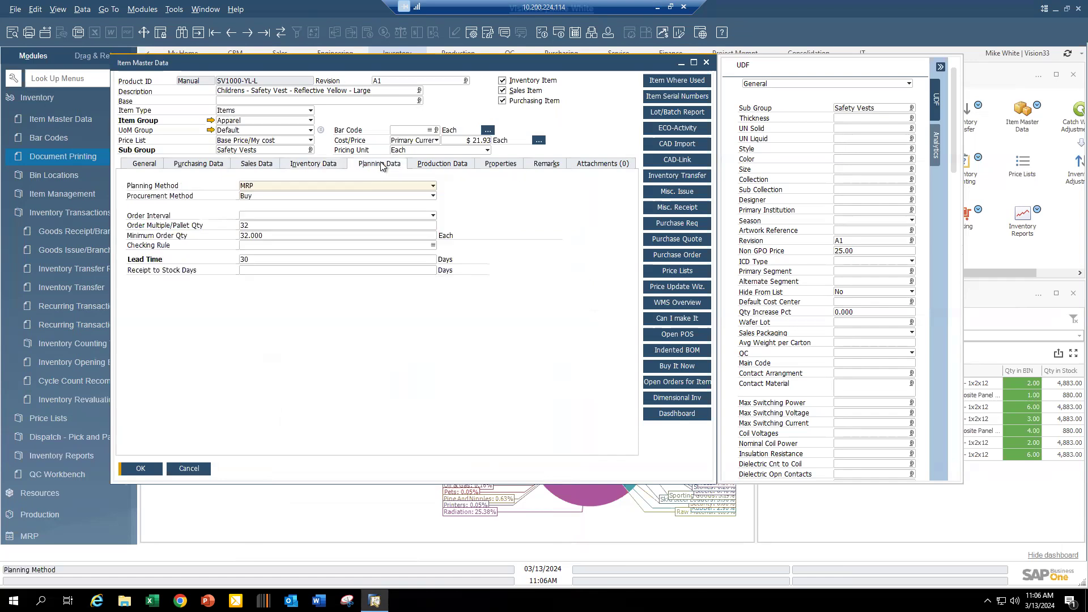
- Delete the row for warehouse 1007, Store 1007, from the vest's inventory data
left_click(327, 166)
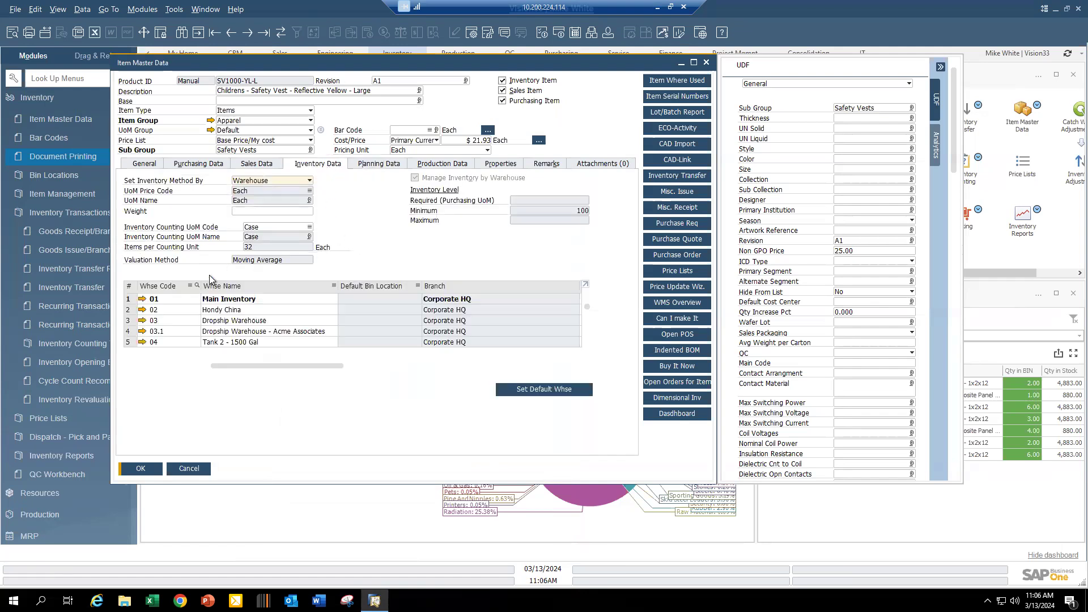
scroll(175, 332, "down", 4)
scroll(174, 332, "up", 4)
scroll(175, 332, "down", 4)
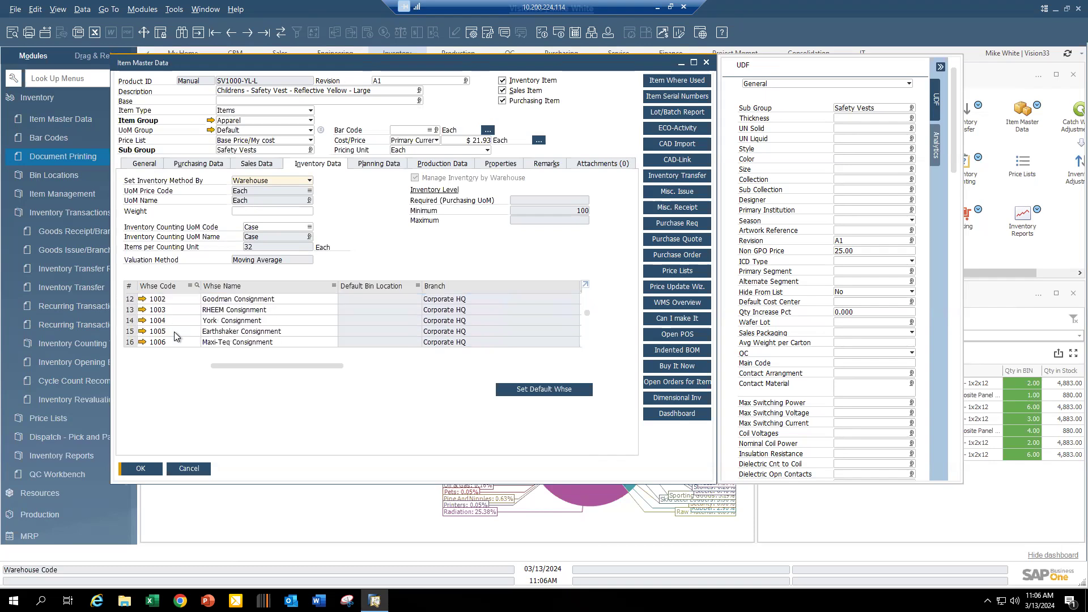
scroll(174, 331, "down", 2)
scroll(181, 332, "up", 1)
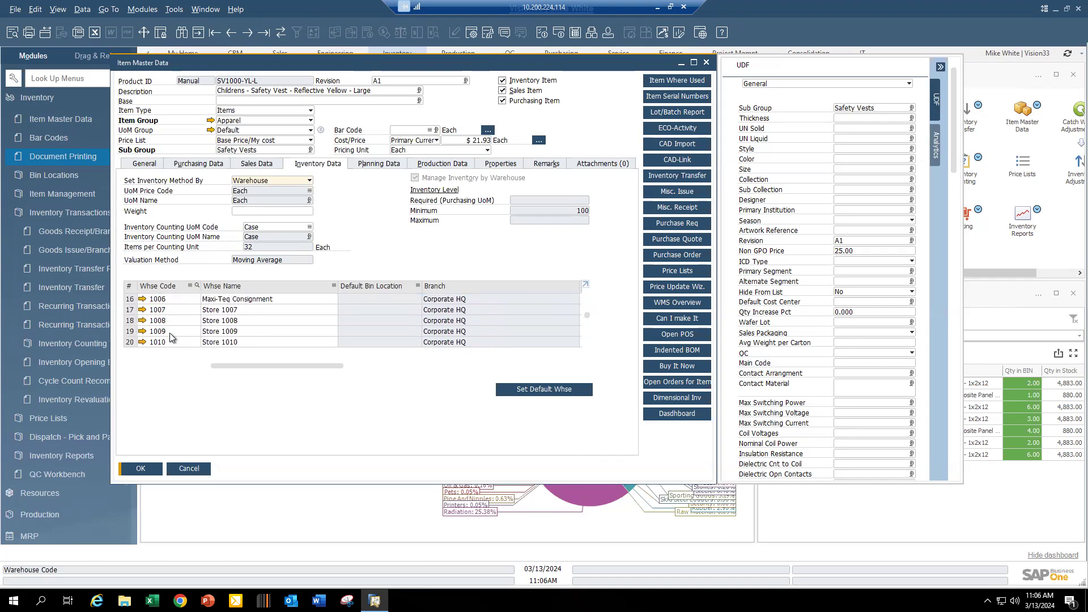
right_click(129, 310)
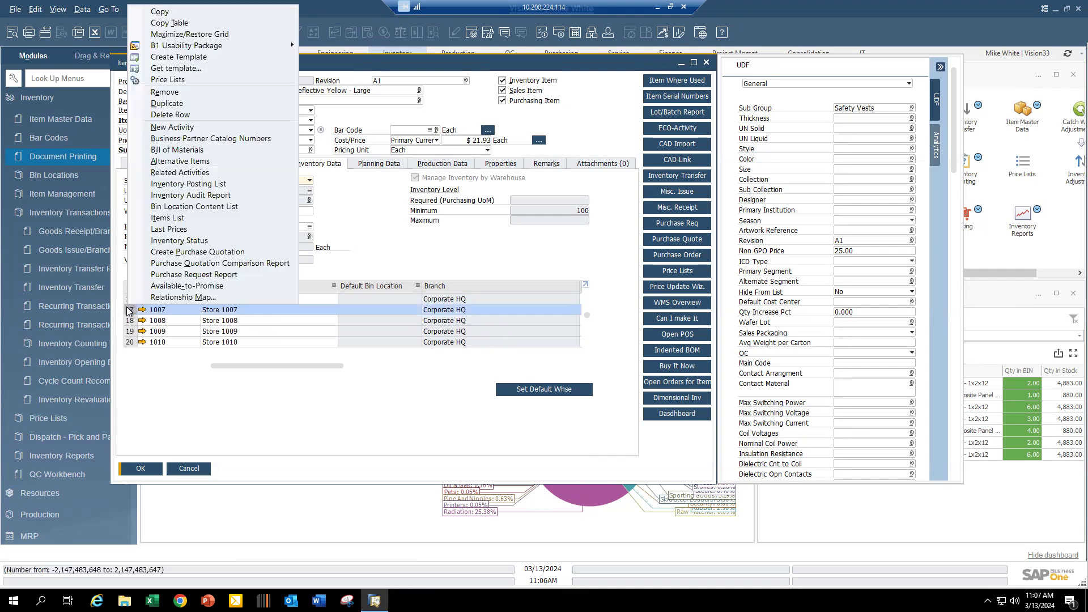
left_click(175, 116)
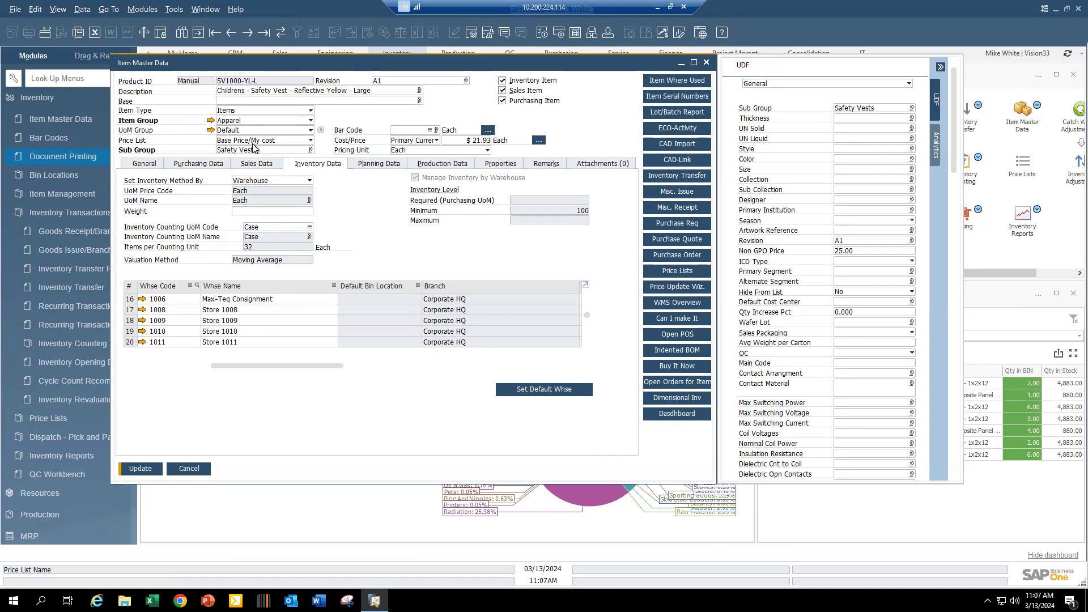
- Glance at the planning data and examine warehouse 01's minimum inventory and required inventory level
left_click(379, 164)
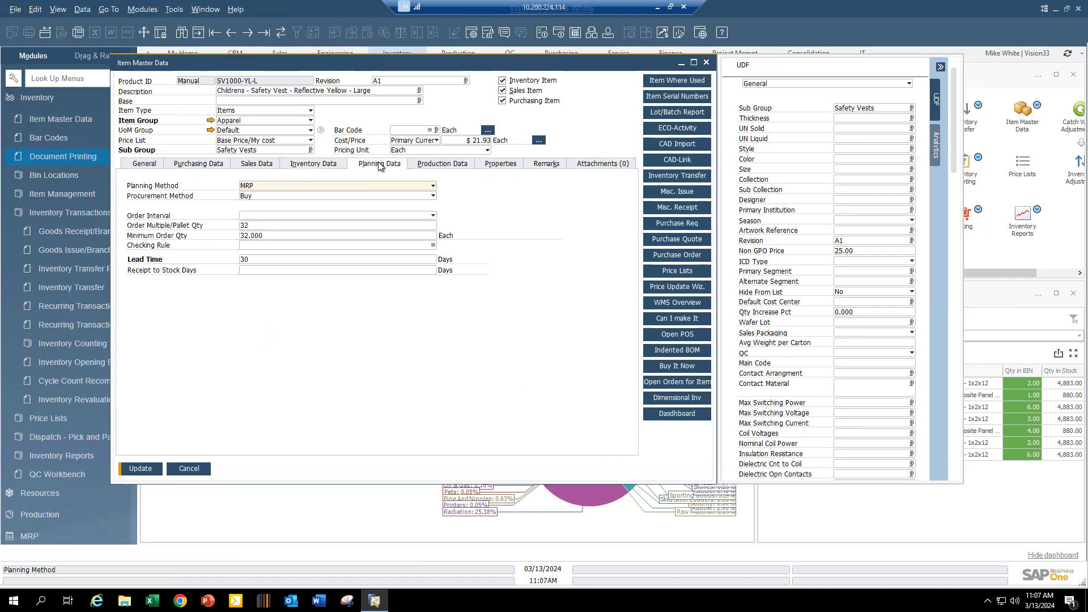
left_click(324, 164)
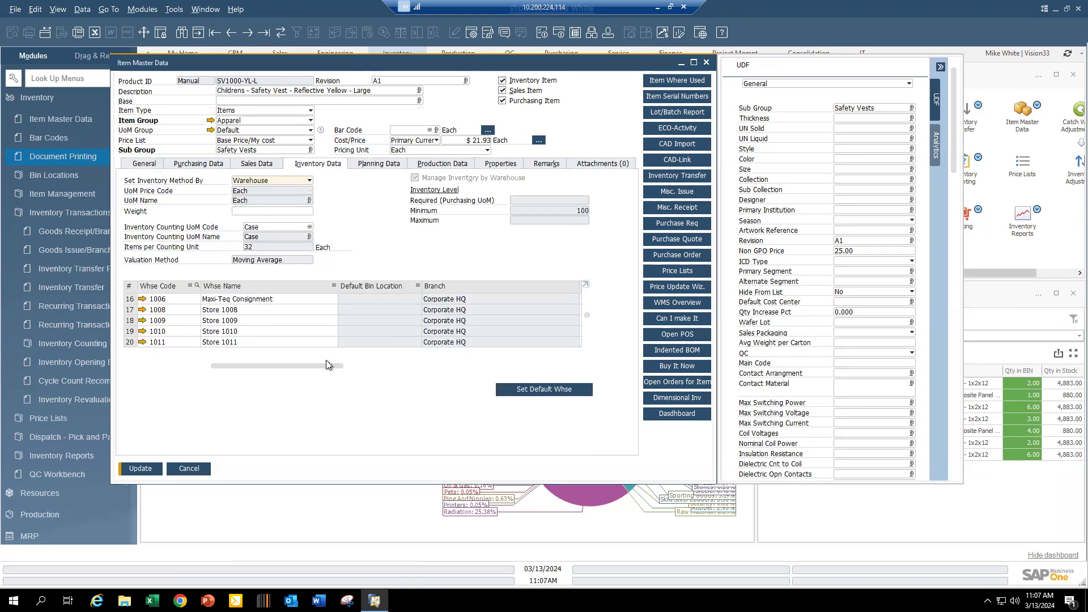
mouse_move(335, 365)
left_mouse_down()
mouse_move(361, 366)
mouse_move(325, 366)
left_mouse_up()
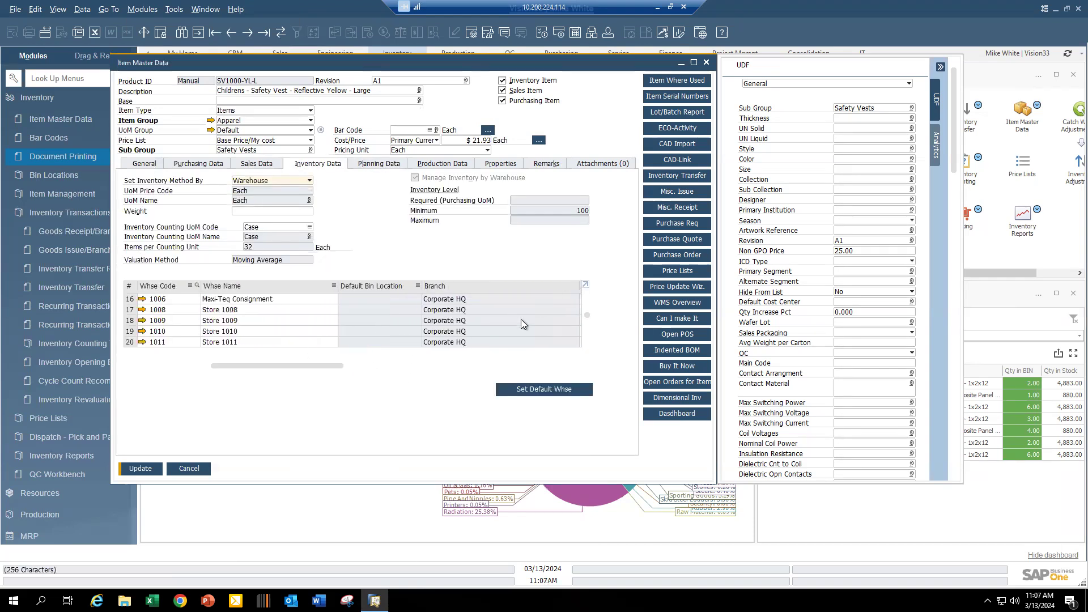
scroll(522, 341, "up", 5)
left_click_drag(324, 366, 494, 365)
left_click(473, 299)
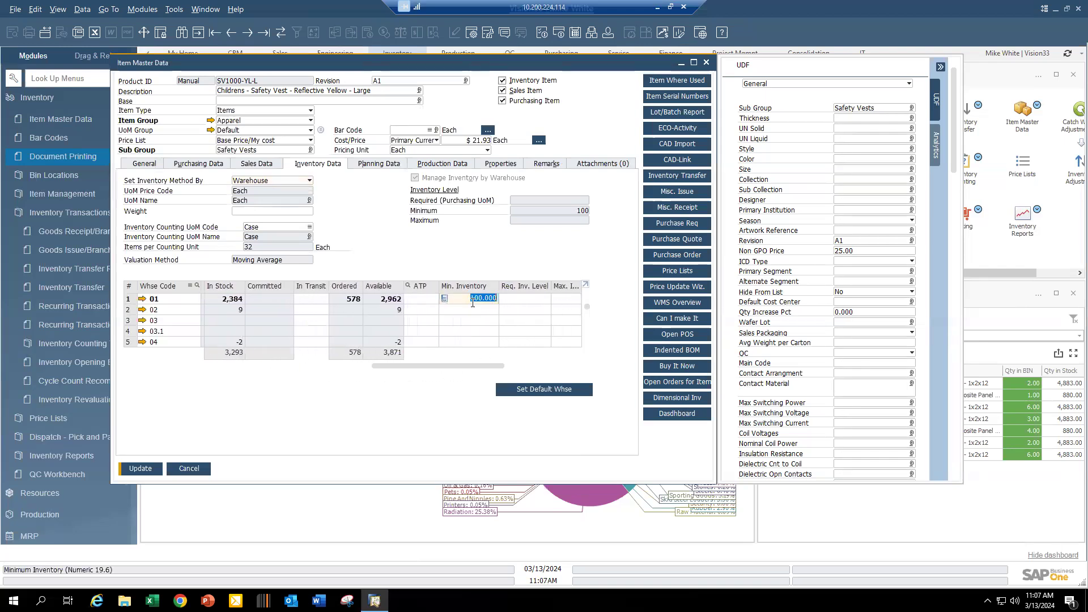
left_click(522, 298)
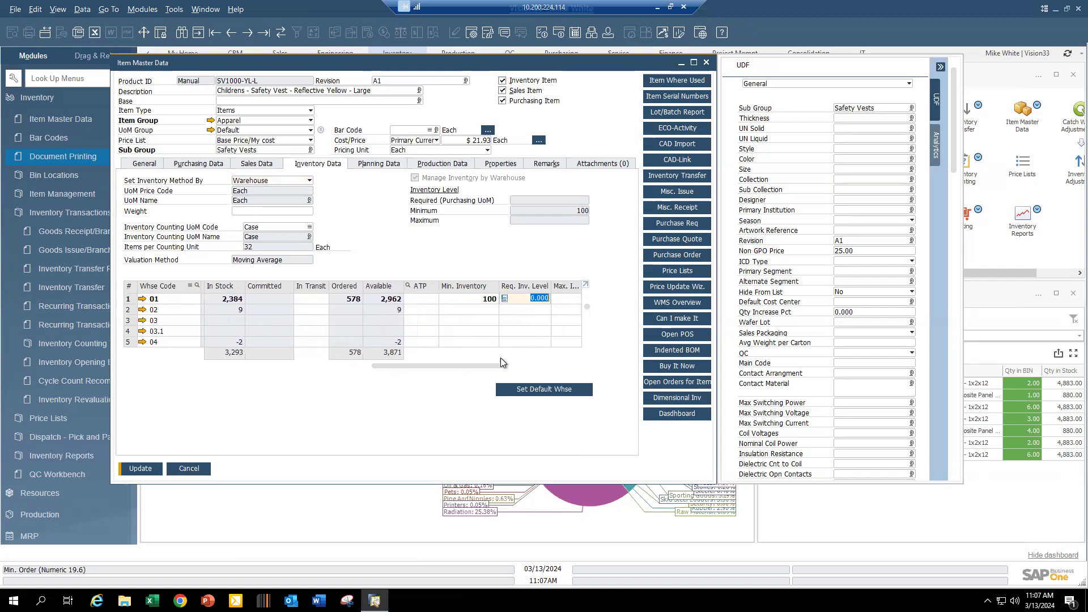
- Examine warehouse 01's maximum inventory and compare the item costs of warehouses 01 and 02
left_click_drag(498, 366, 525, 362)
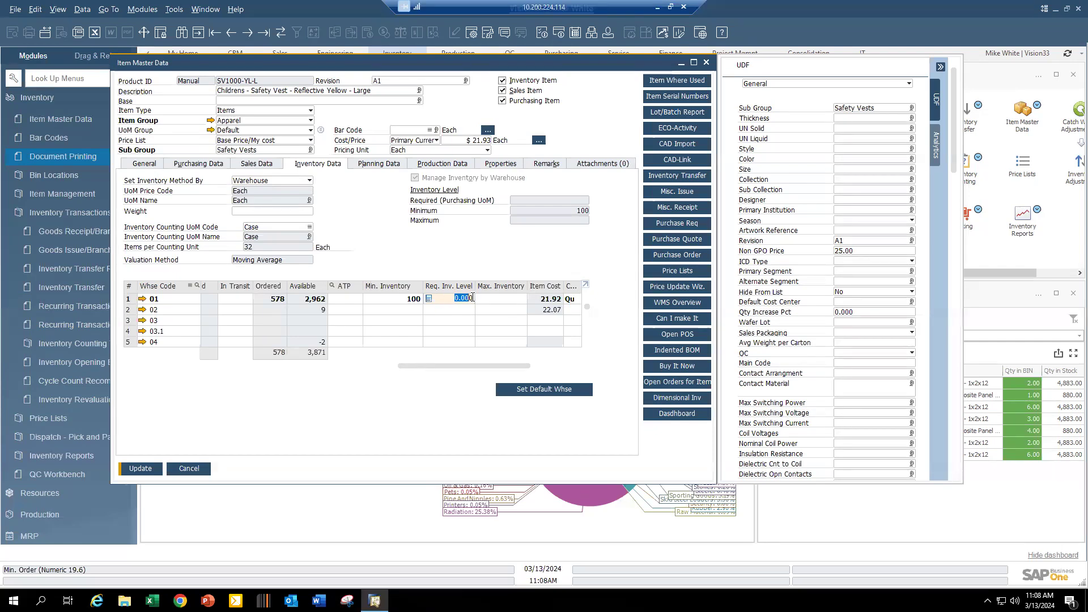
left_click(504, 298)
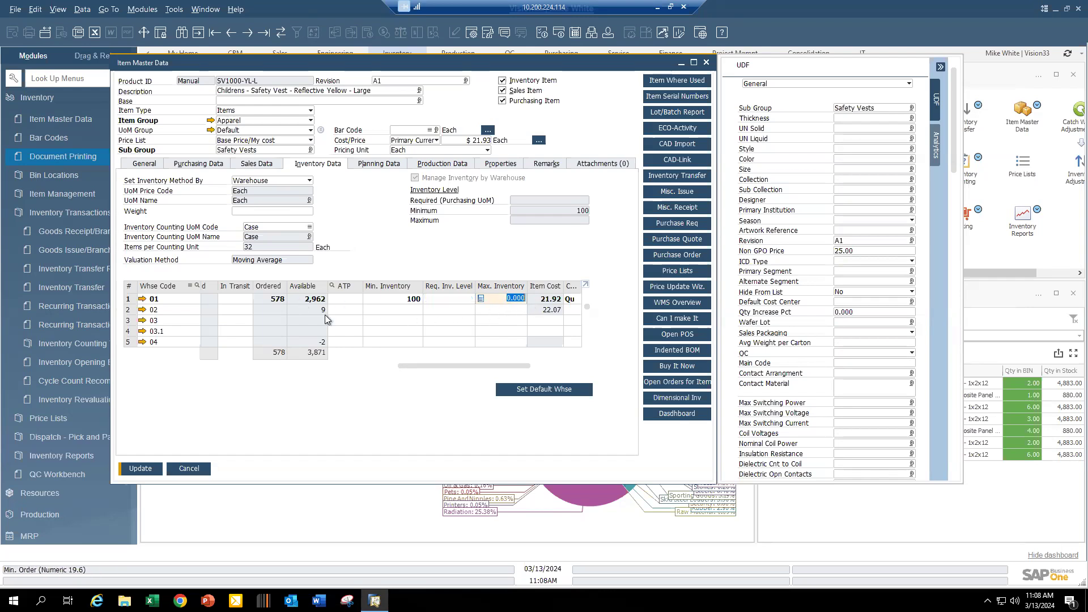
left_click(130, 299)
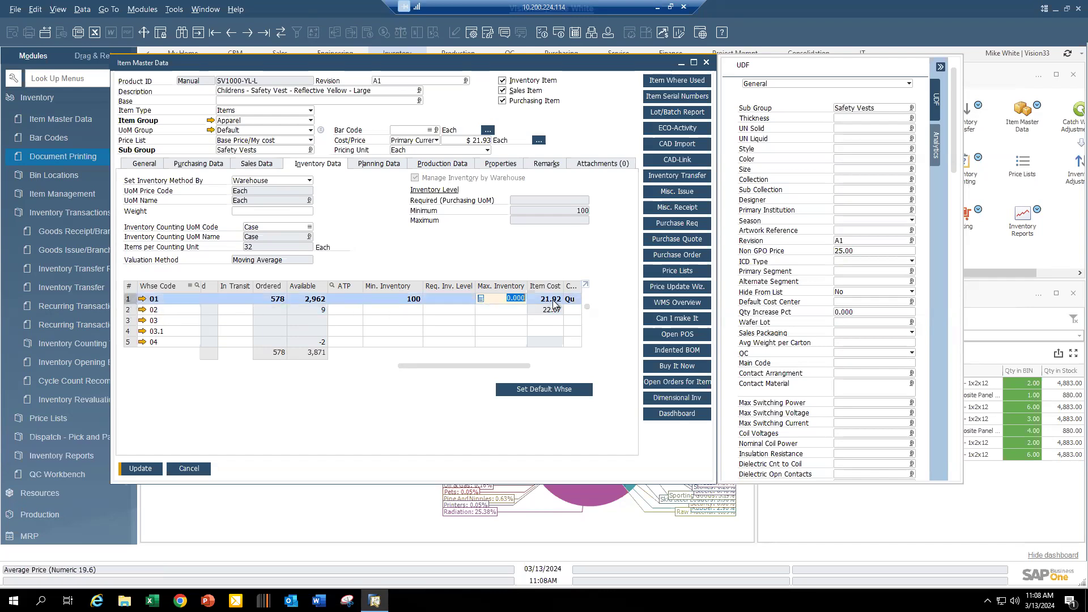
left_click(129, 309)
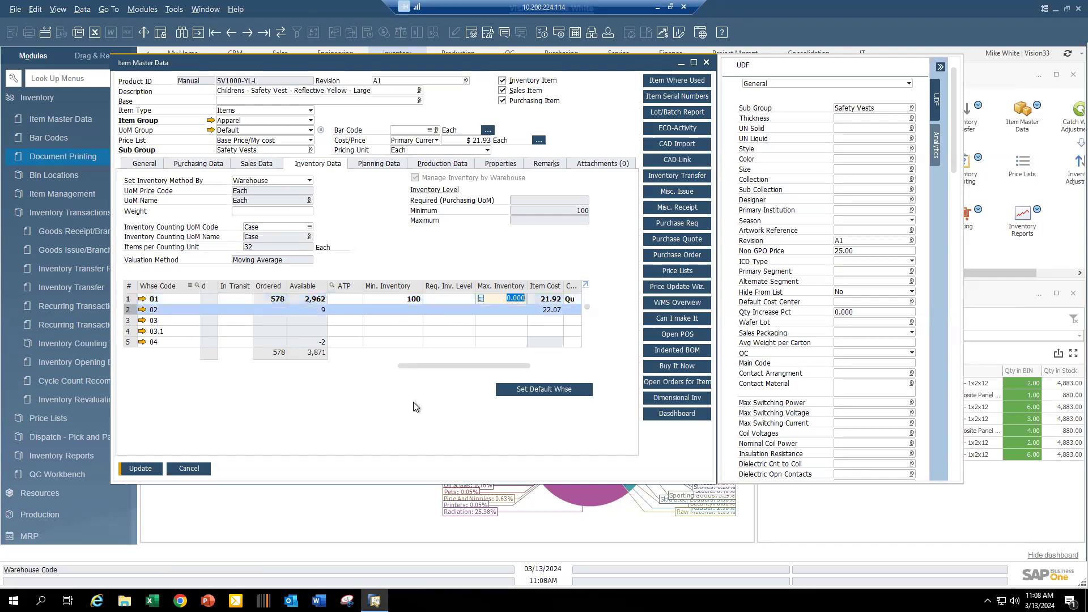
- Examine the cycle code, next count date and drop-ship settings for the warehouses in the vest's inventory data
mouse_move(433, 365)
left_mouse_down()
mouse_move(156, 363)
mouse_move(437, 366)
left_mouse_up()
left_click(480, 299)
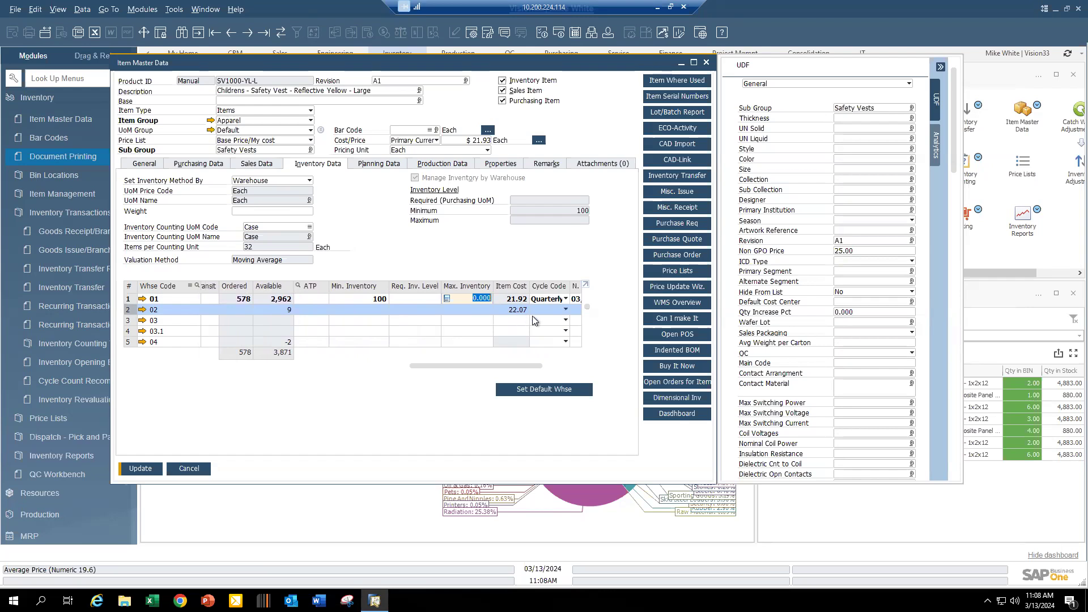
left_click_drag(525, 364, 565, 358)
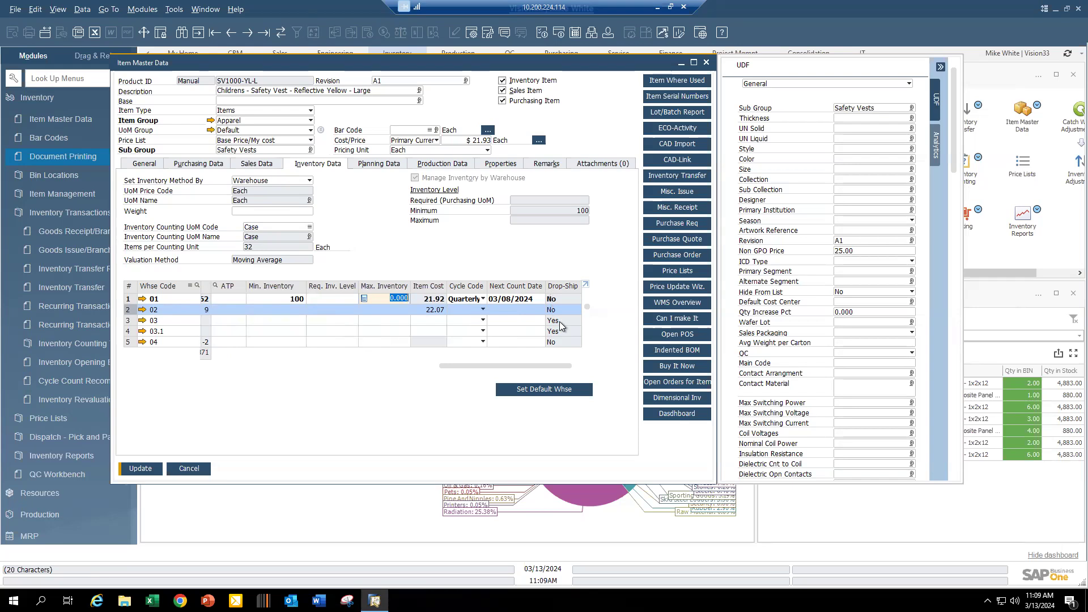
- Check the planning method options in the vest's planning data and expand the MRP module to show its functions
left_click(378, 165)
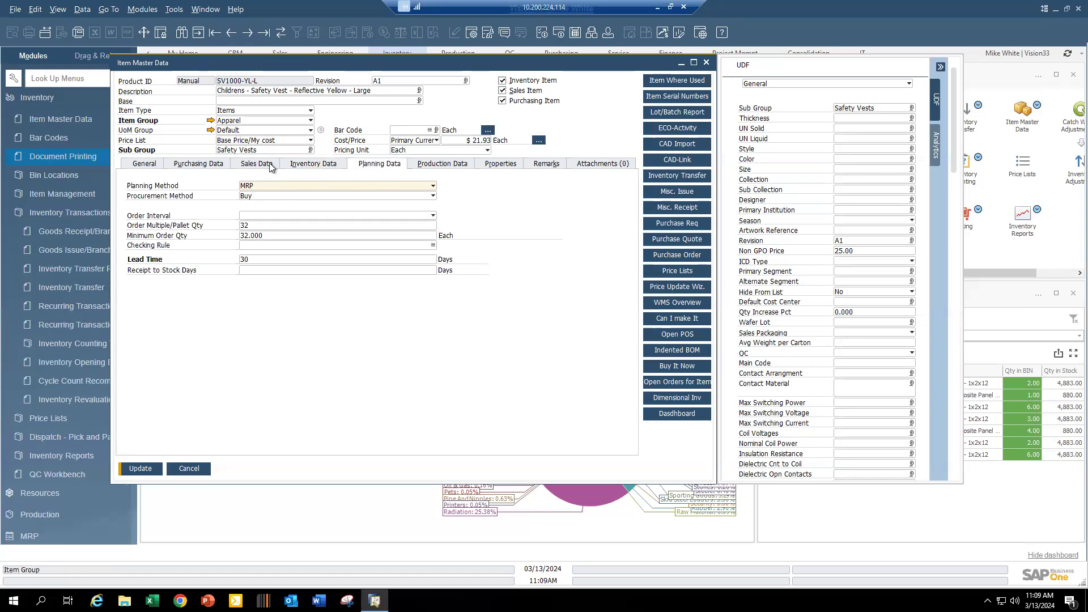
left_click(267, 183)
left_click(266, 183)
left_click(36, 98)
left_click(30, 338)
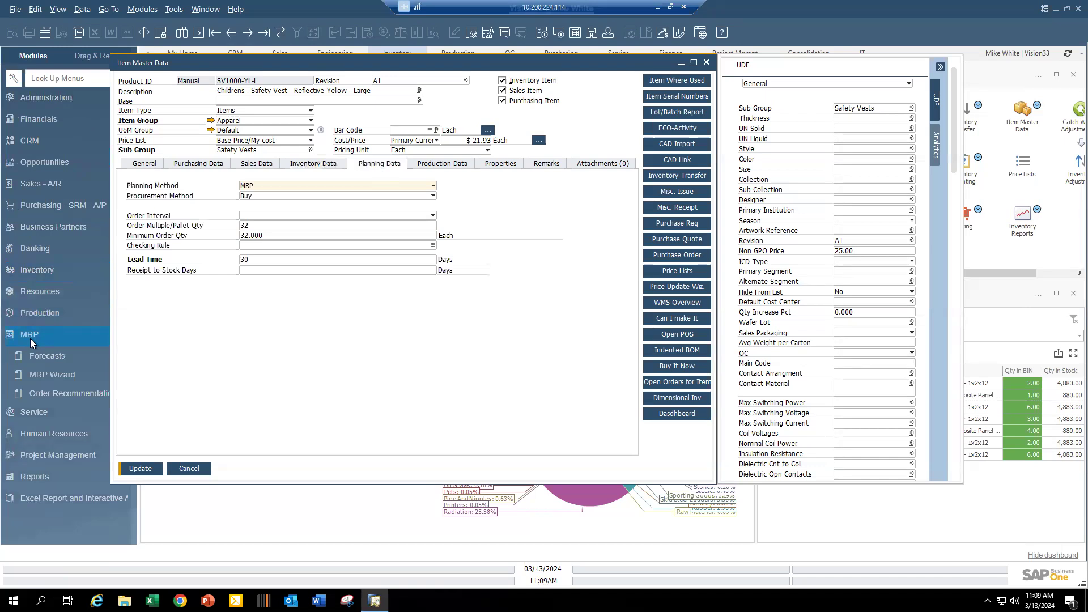
left_click(38, 355)
- Check the procurement method choices for the vest and glance at its production data before returning to the planning data
left_click(262, 196)
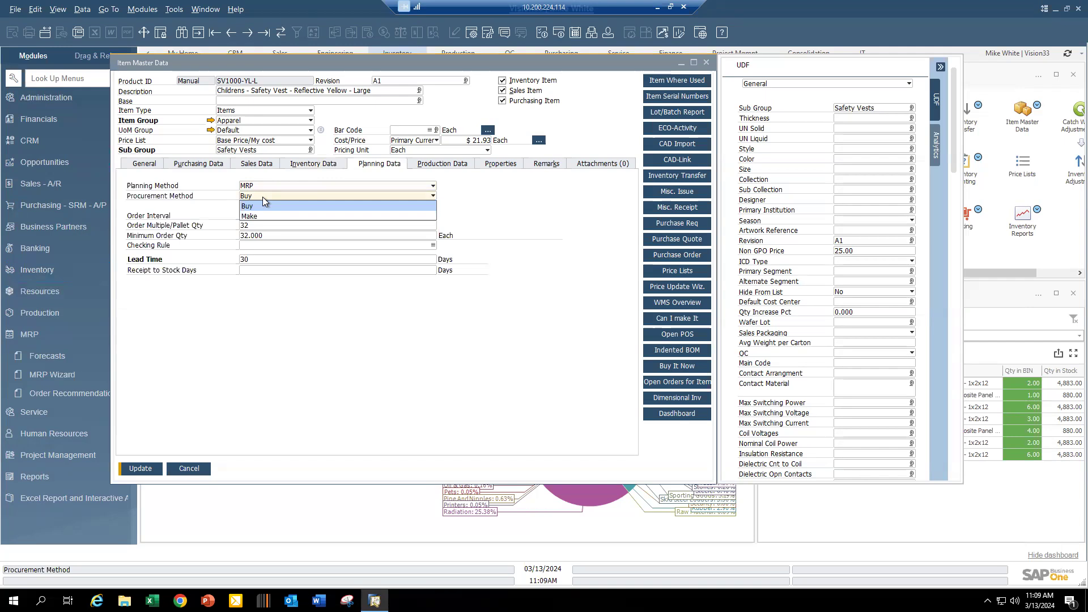
left_click(263, 196)
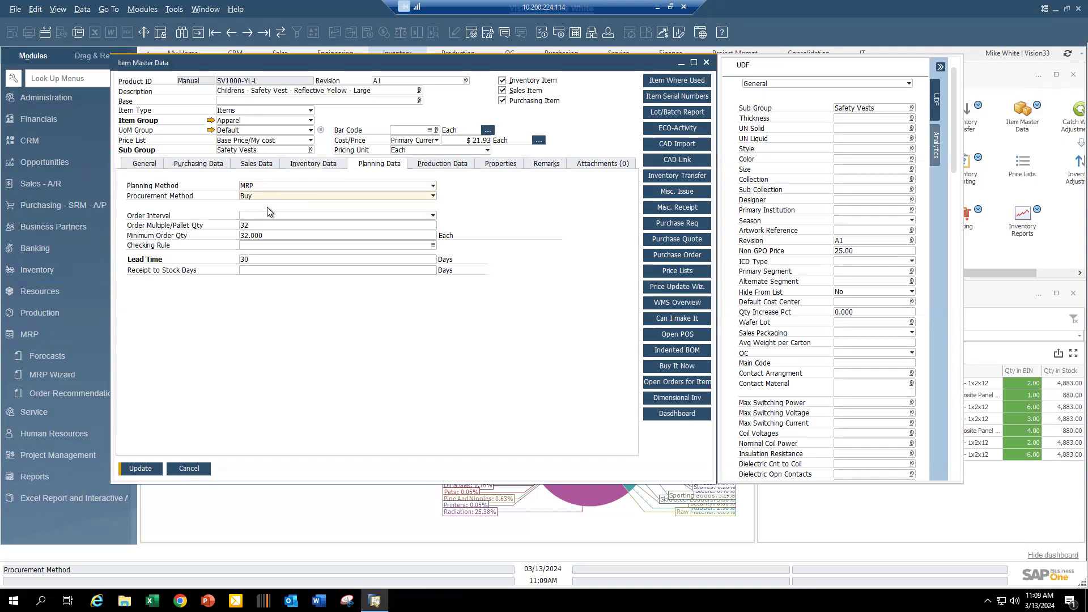
left_click(443, 164)
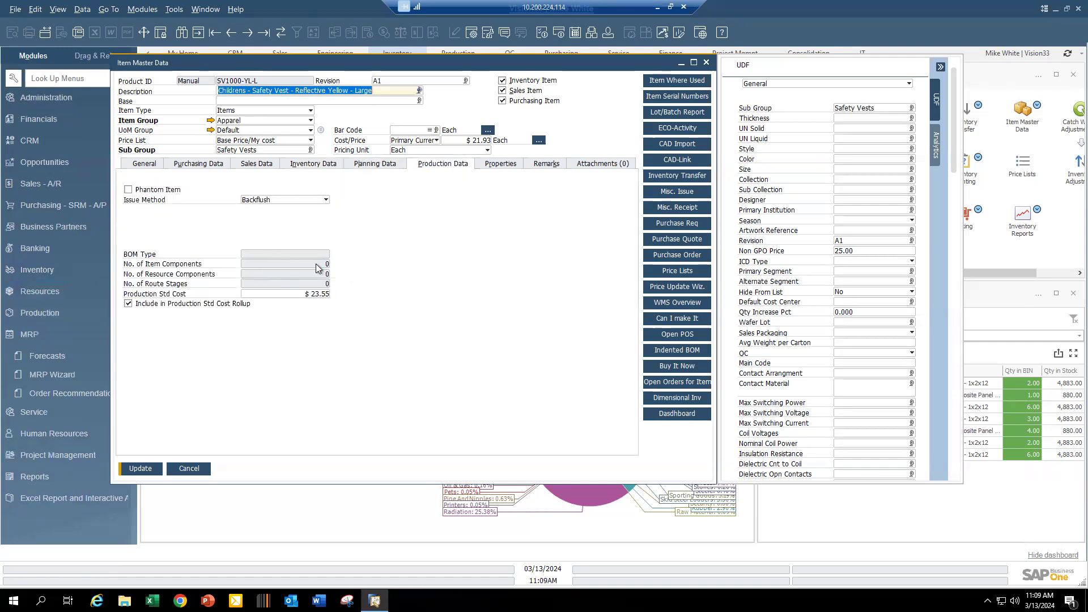
left_click(376, 163)
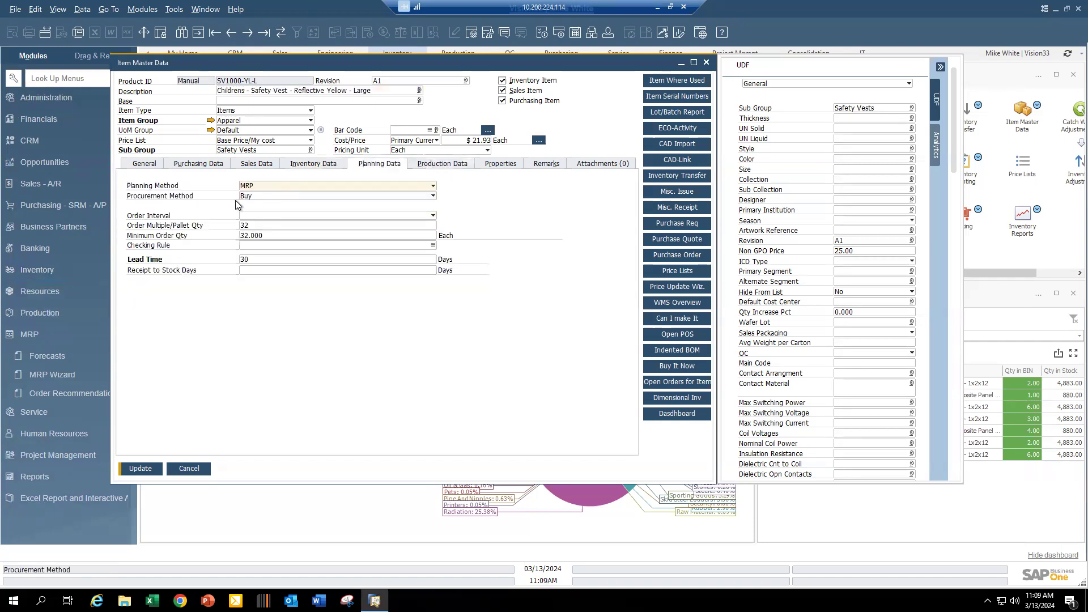
- Try Once a Week as the order interval in the vest's planning data and clear it again
left_click(260, 215)
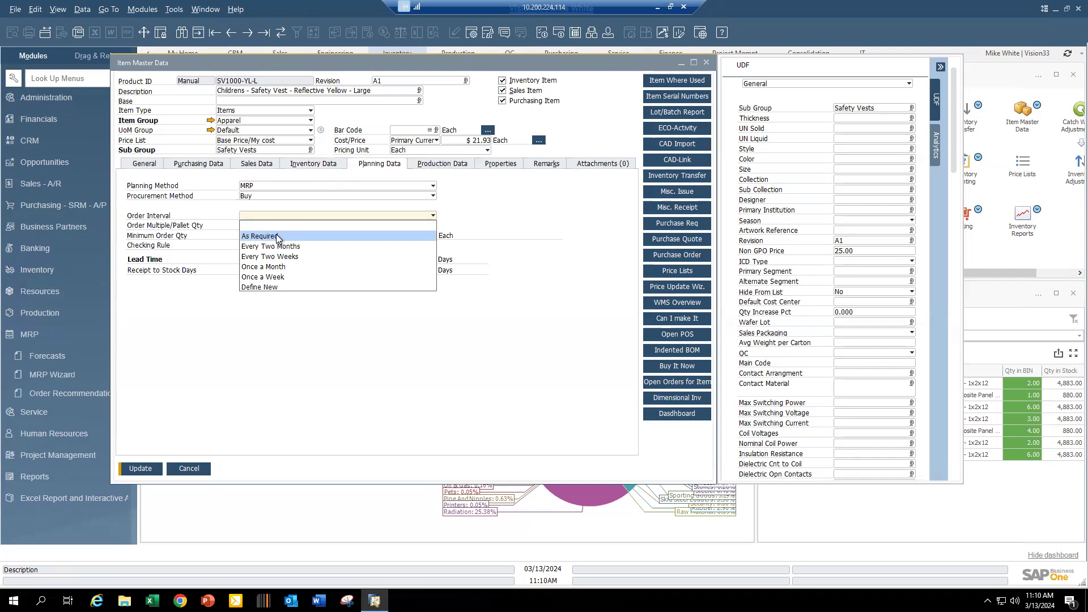
left_click(282, 277)
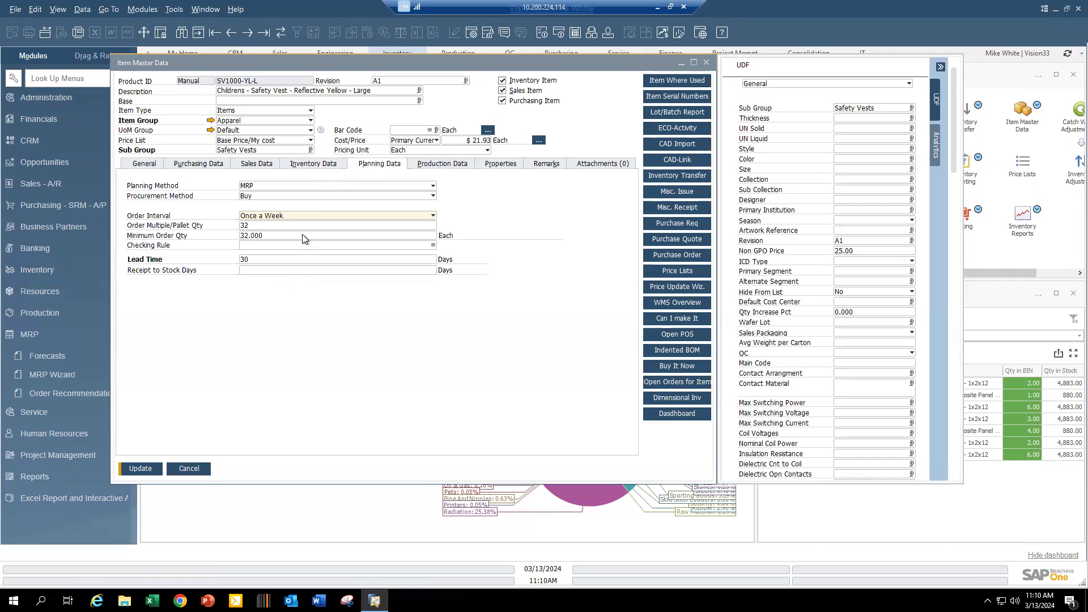
left_click(287, 213)
left_click(288, 226)
- Compare the vest's order multiple and minimum order quantity with the items per purchasing unit in its purchasing data
left_click(253, 227)
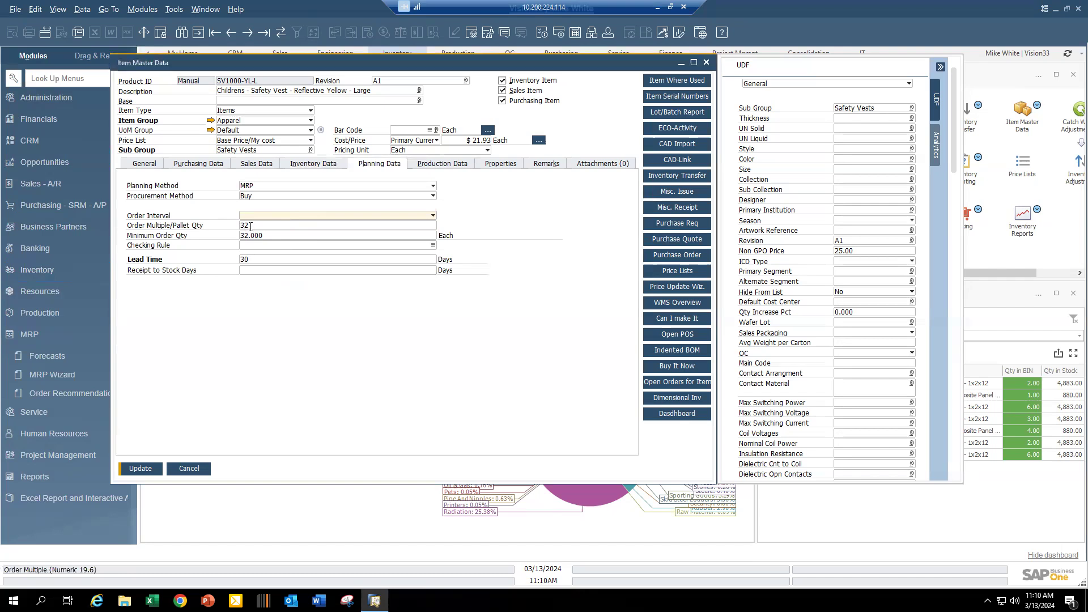
left_click(260, 236)
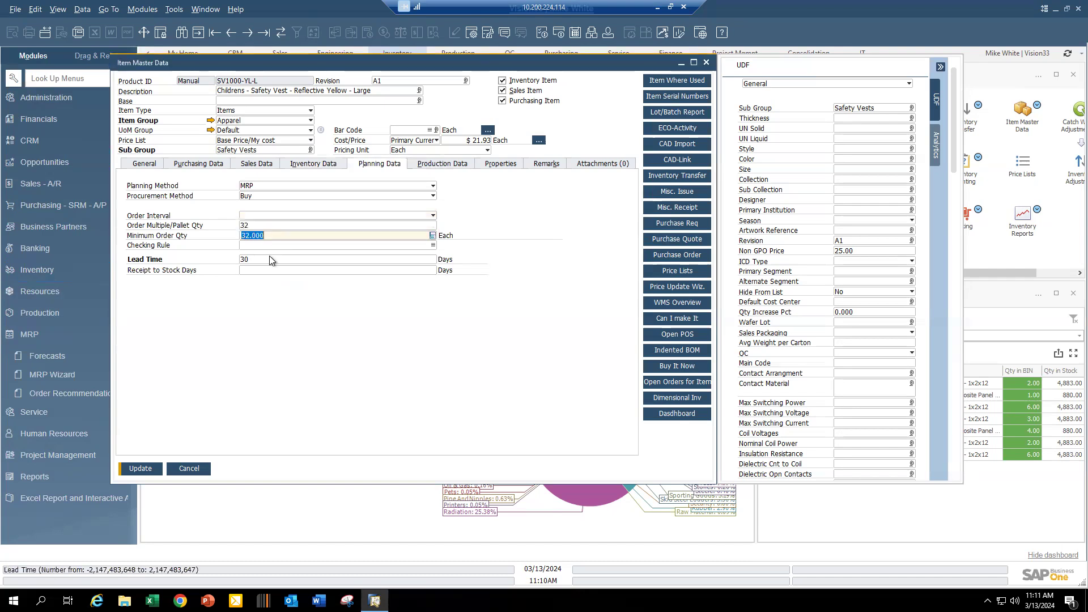
left_click(207, 163)
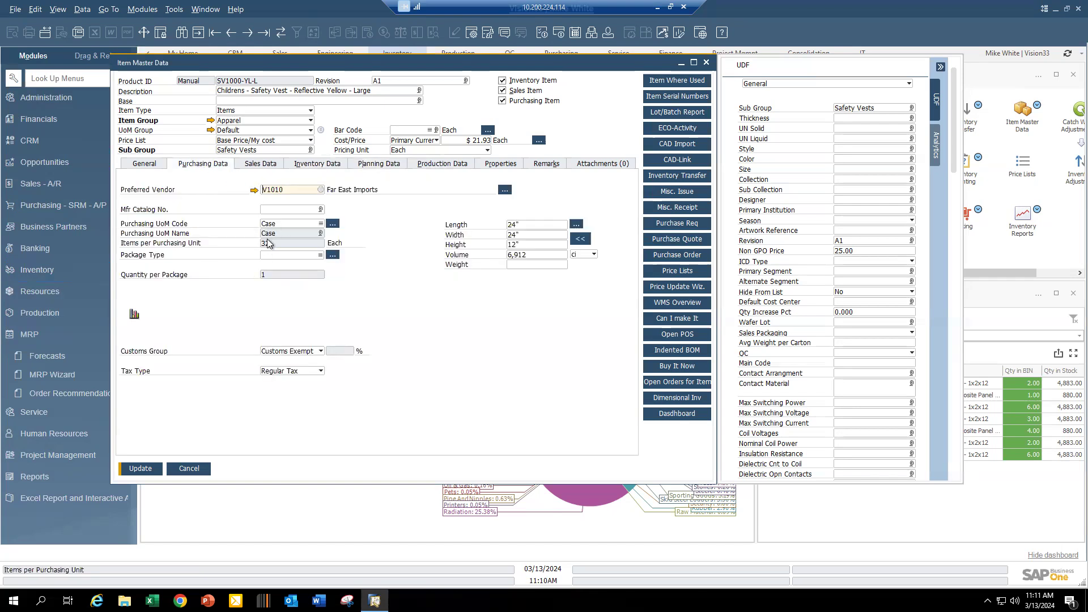
left_click(386, 165)
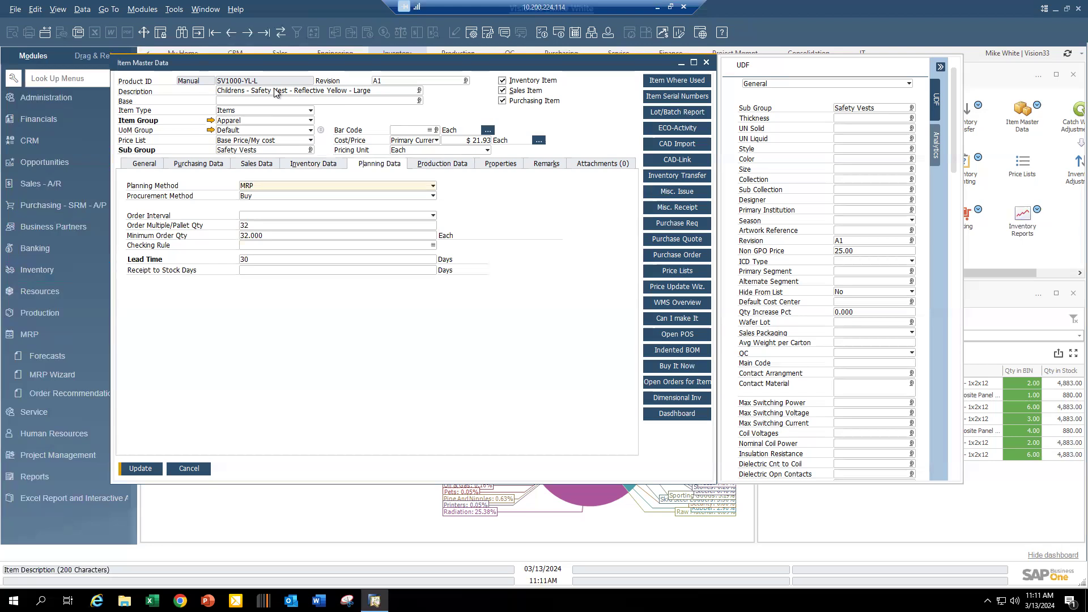
- Enter 32 as the vest's order multiple and check its minimum order quantity and lead time
left_click(256, 227)
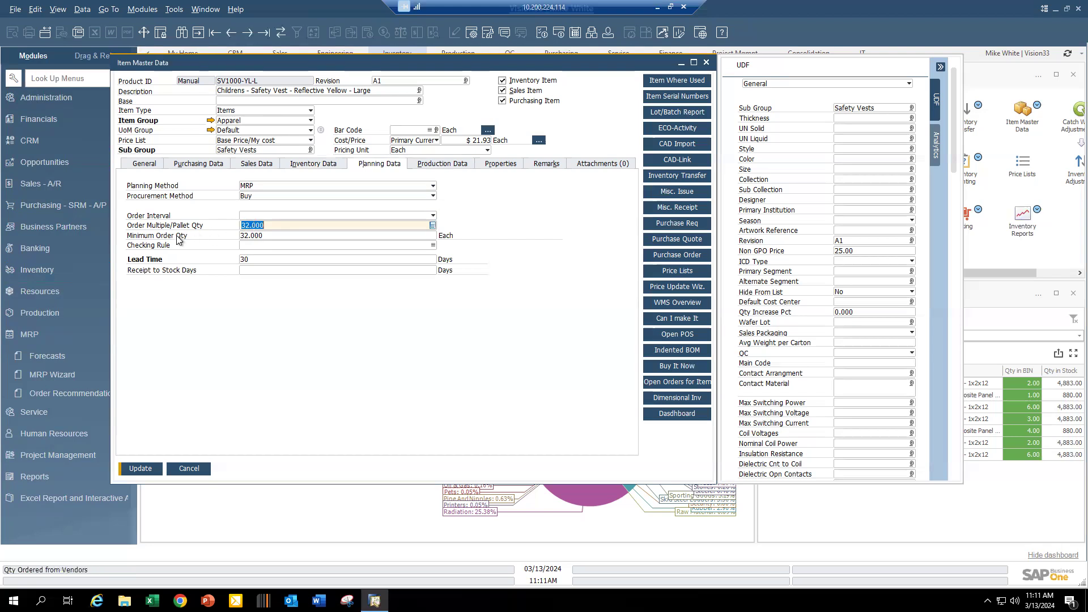
type("32")
left_click(291, 237)
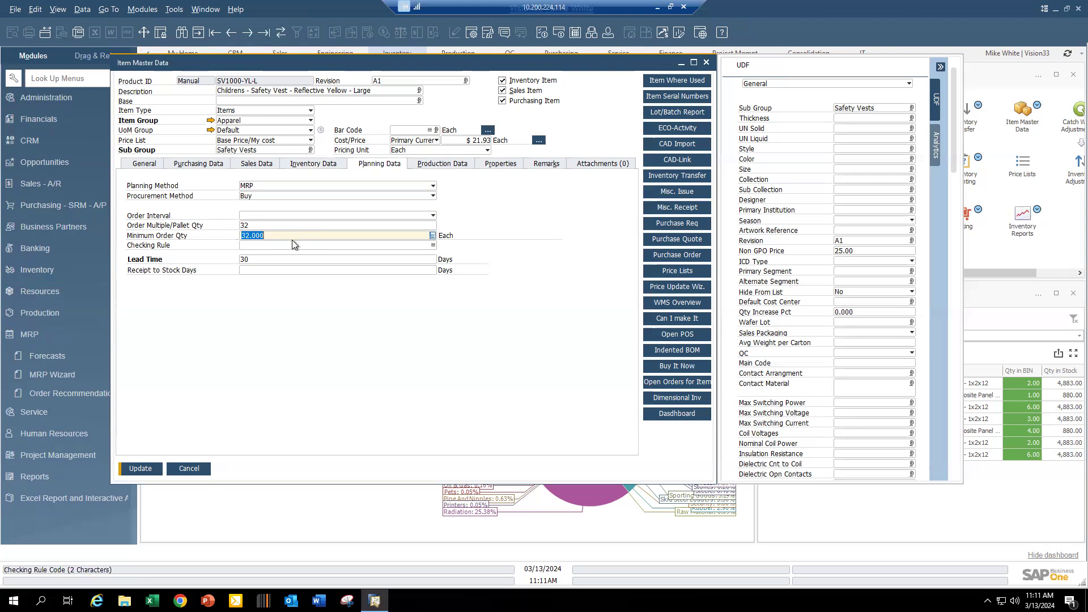
left_click(261, 236)
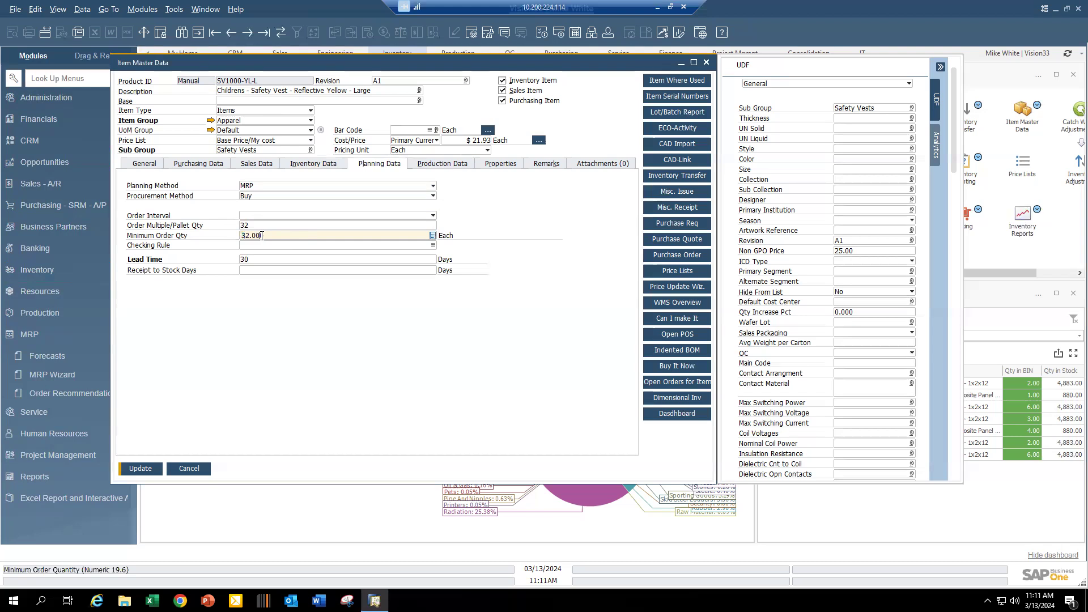
left_click(258, 259)
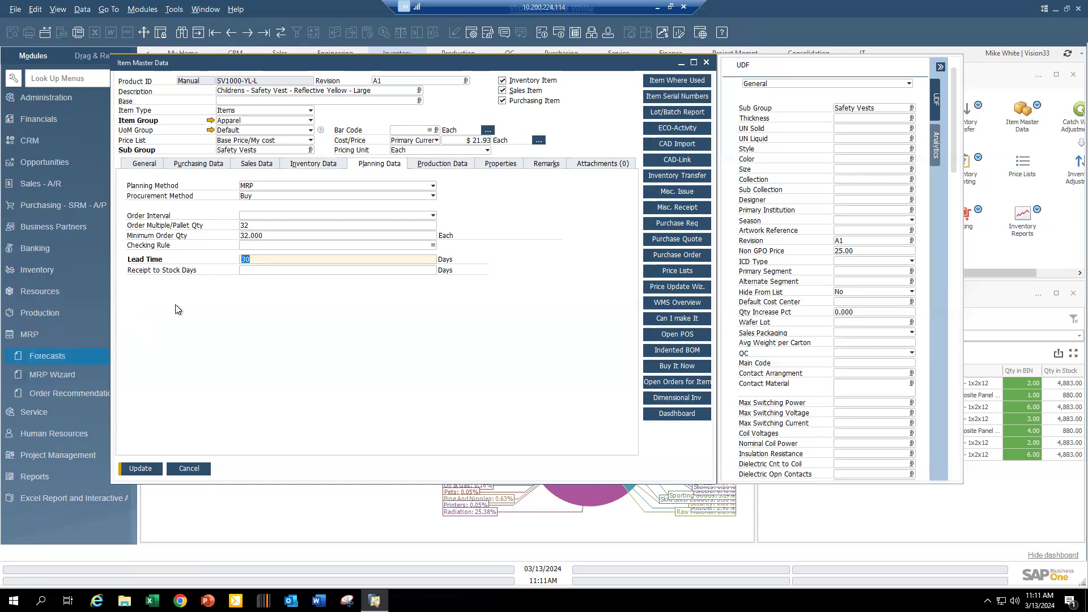
- Glance at the vest's production data, save its item master record and find item TT1000
left_click(457, 169)
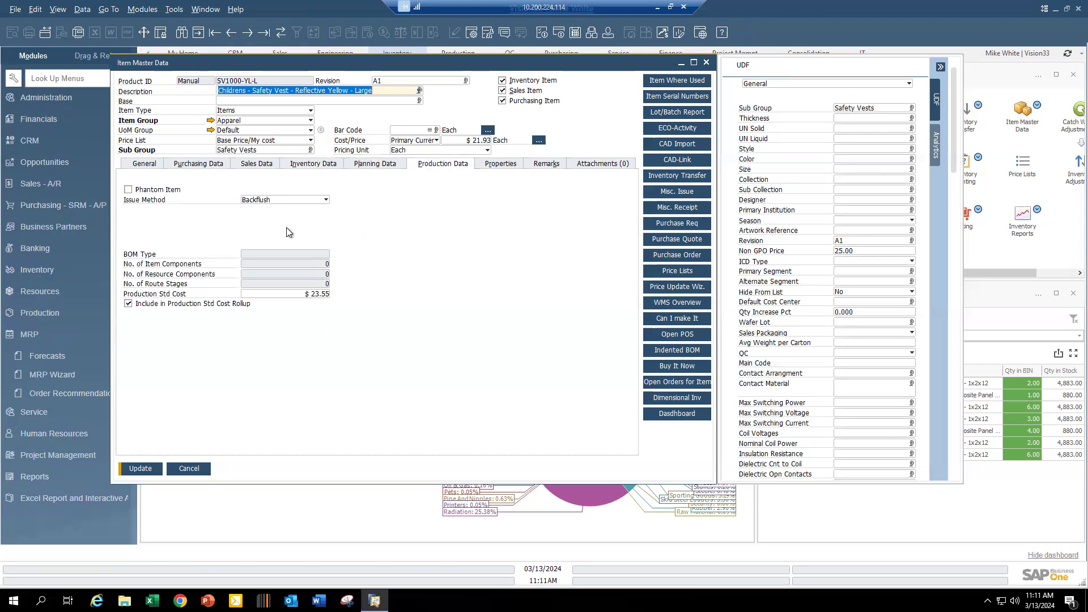
left_click(156, 468)
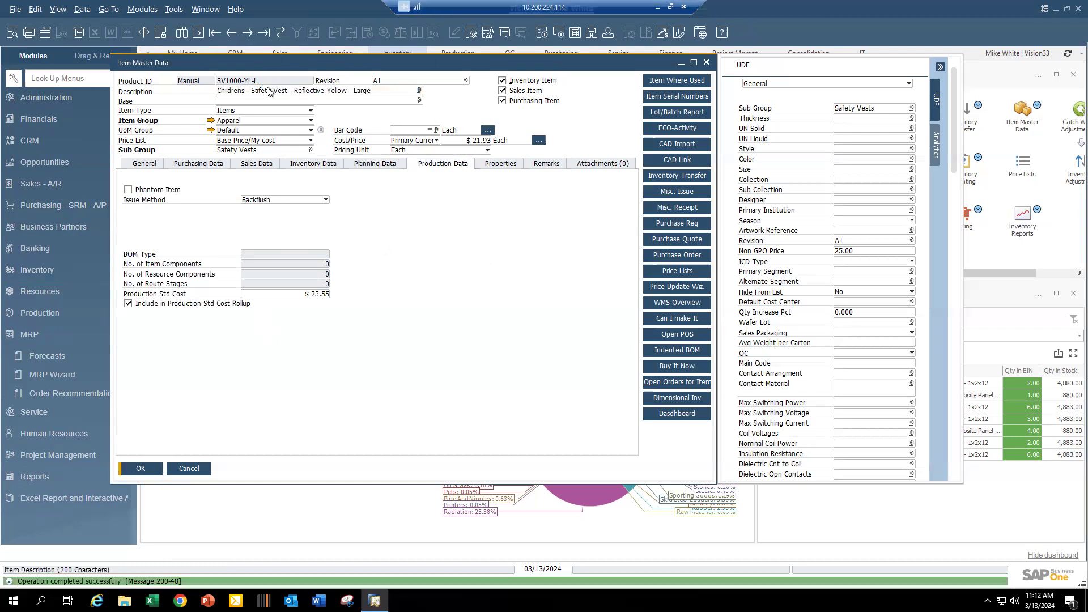
key("ctrl+f")
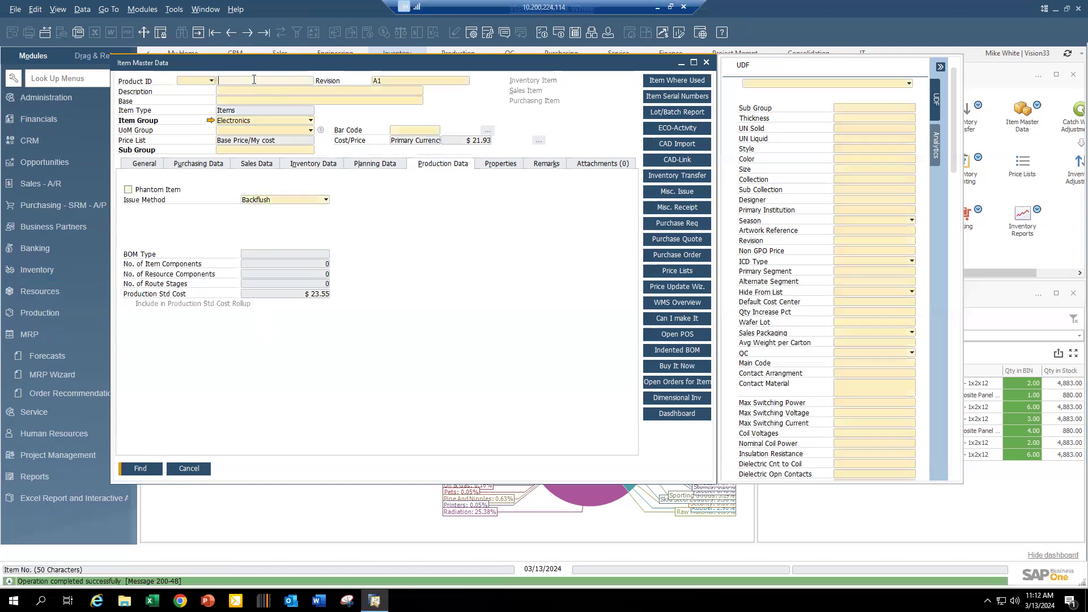
type("TT1000")
key("Return")
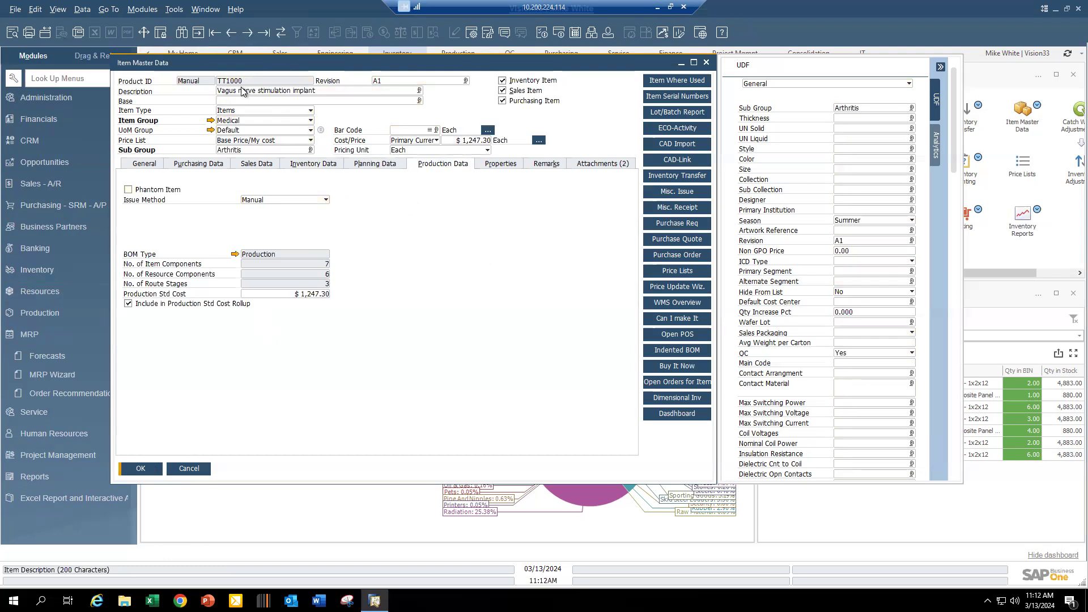
- Review the planning and production data of TT1000 and open its bill of materials
left_click(379, 164)
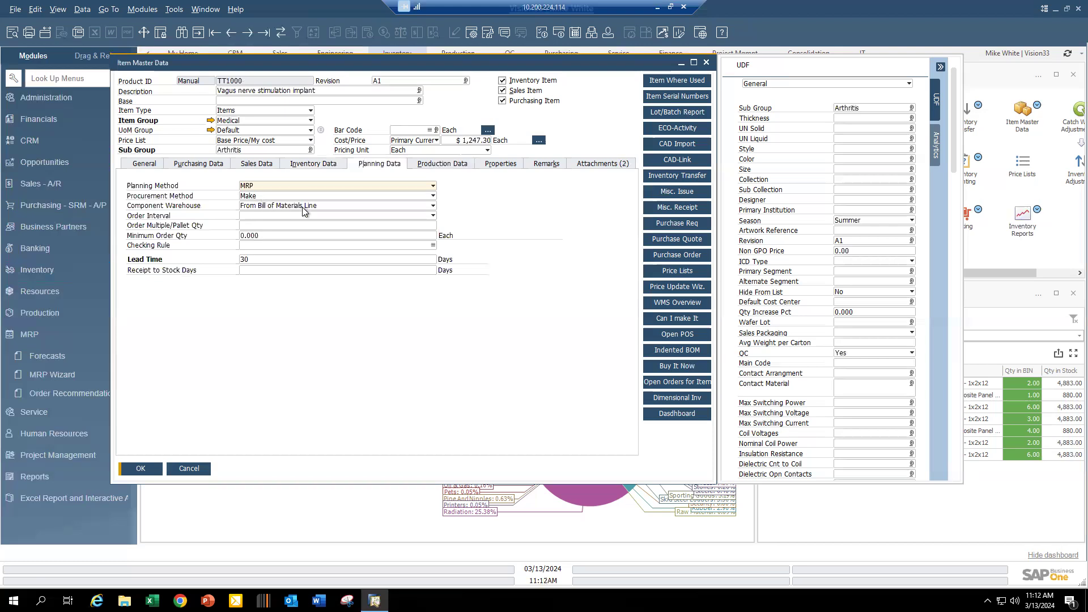
left_click(454, 165)
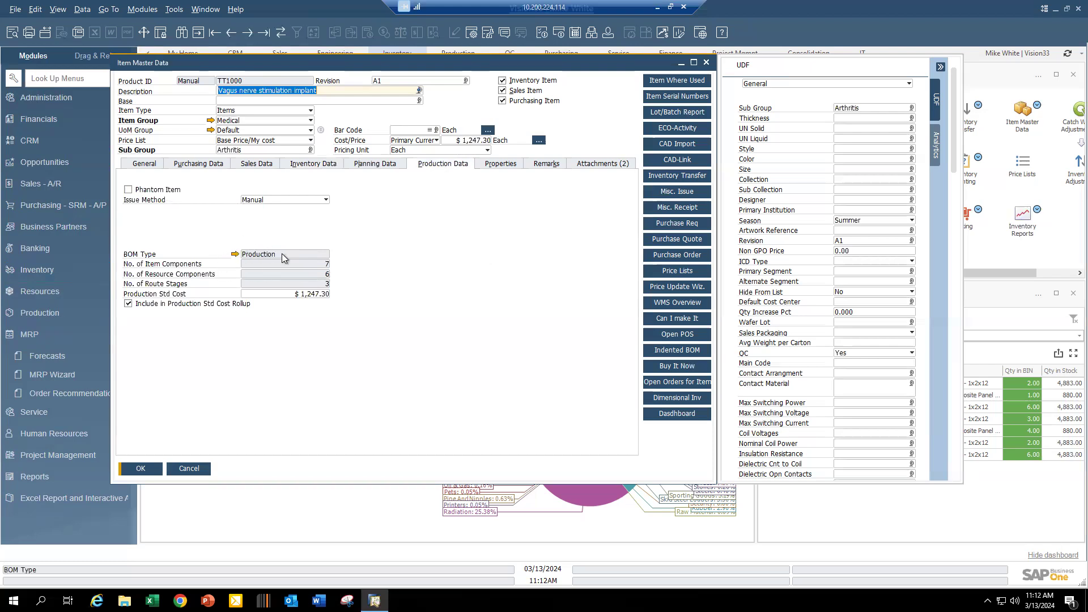
left_click(235, 255)
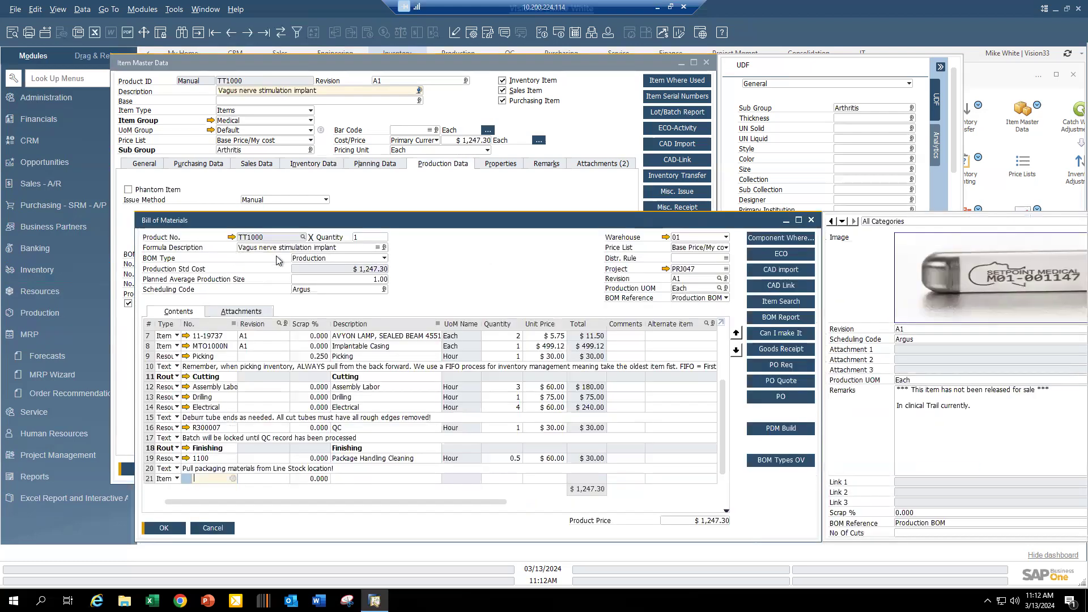
- Check the available BOM types and highlight the Picking, Cutting and Finishing route stages in the maximized bill of materials
left_click(385, 259)
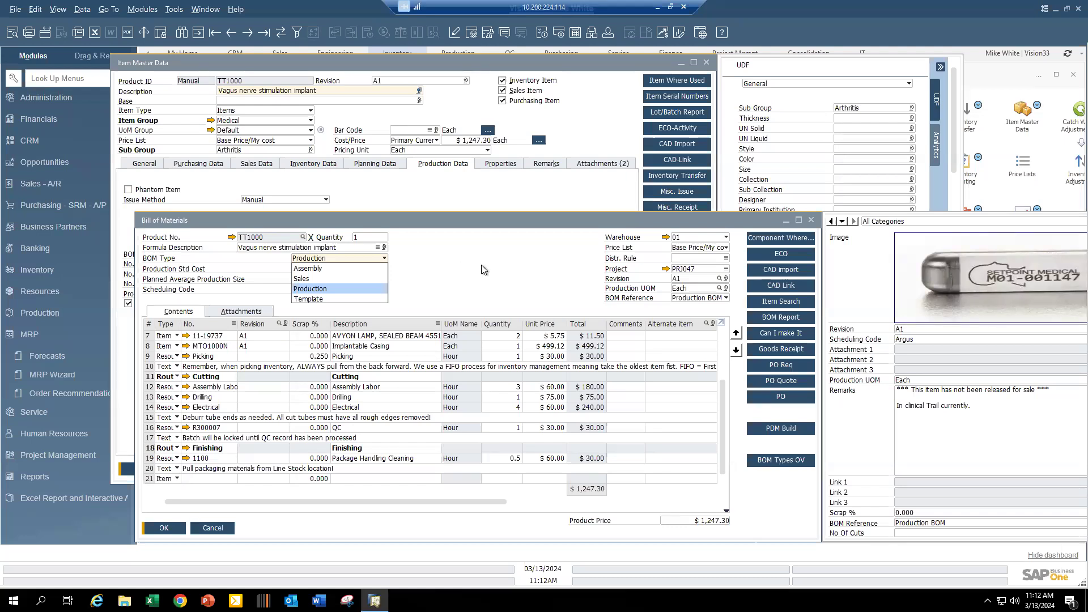
left_click(799, 220)
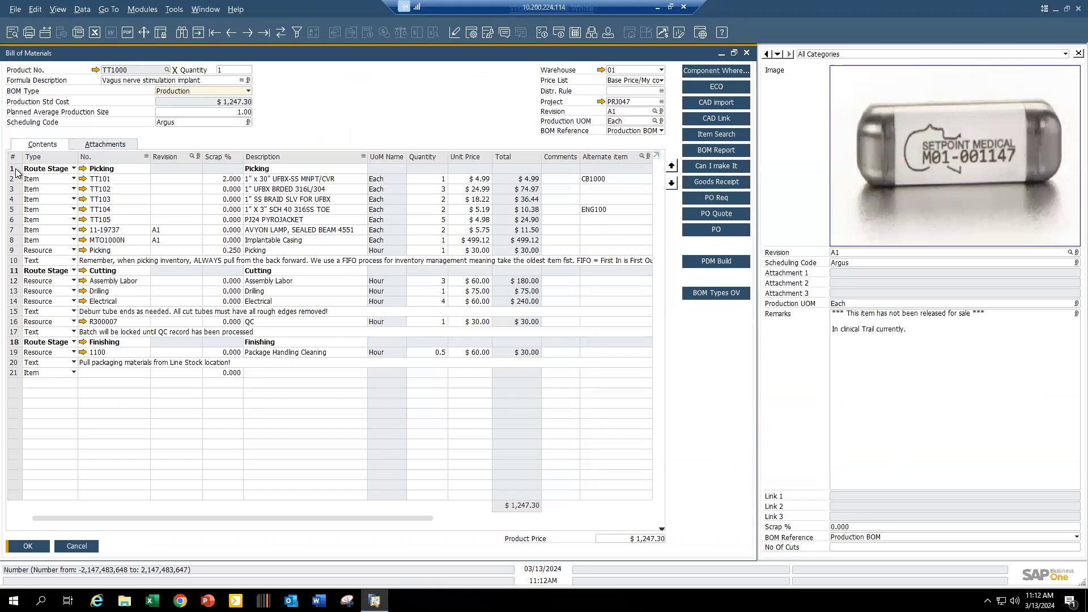
left_click(16, 170)
left_click(14, 272, "ctrl")
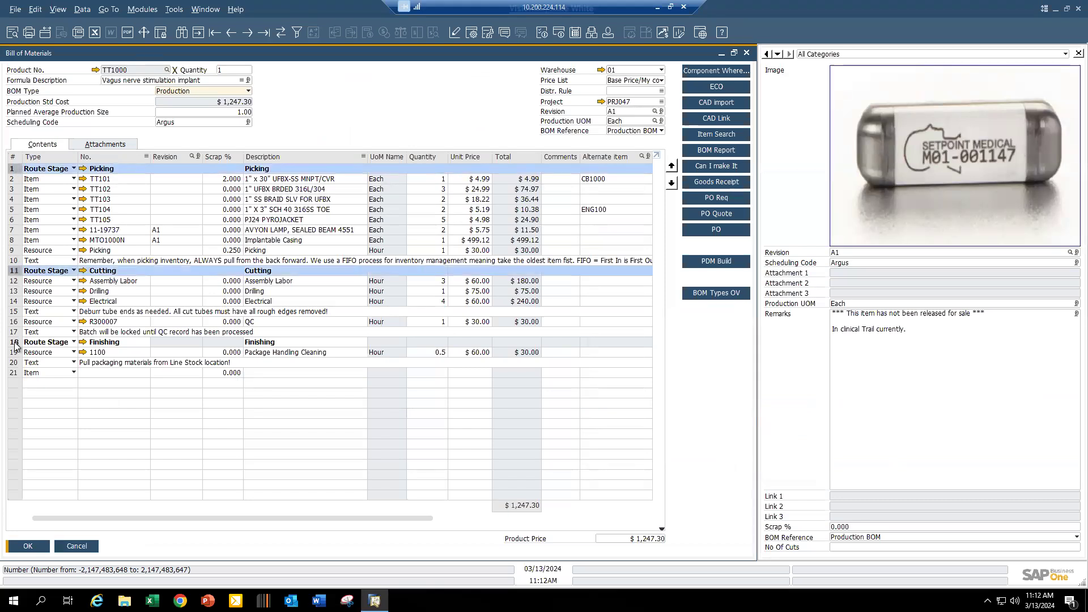
left_click(15, 344, "ctrl")
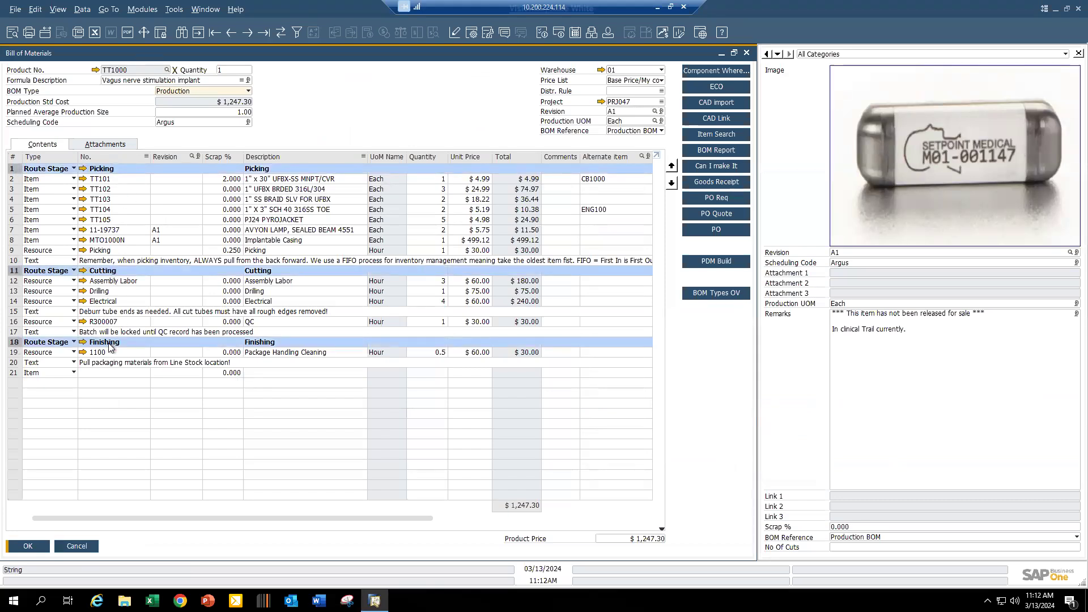
- Examine the TT101 to TT105 items, the resource lines under each route stage and the product price in the bill of materials
left_click(16, 179)
left_click_drag(15, 179, 16, 225)
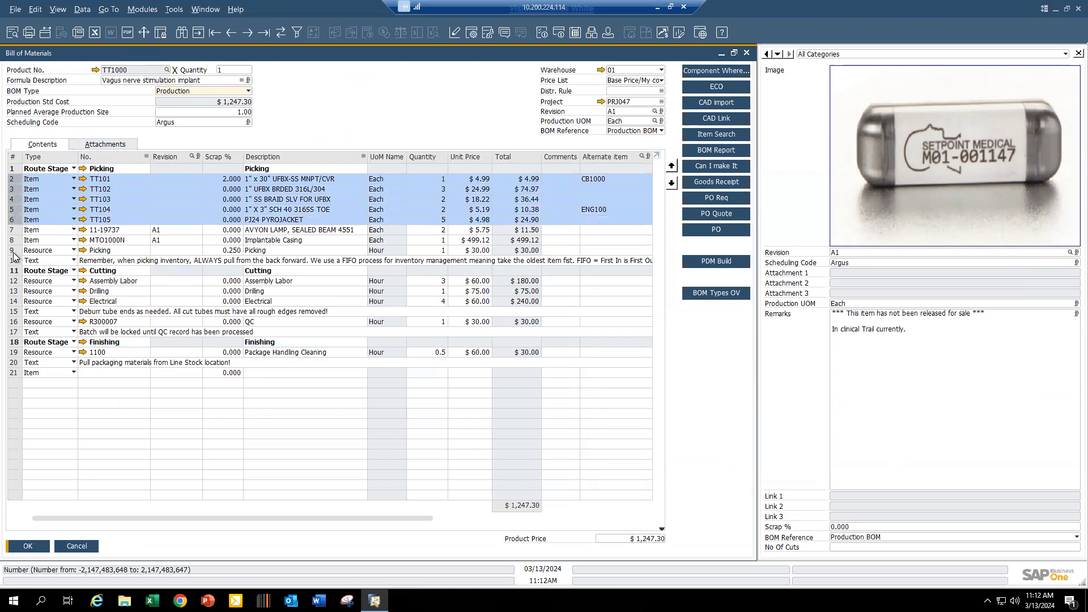
left_click(14, 252)
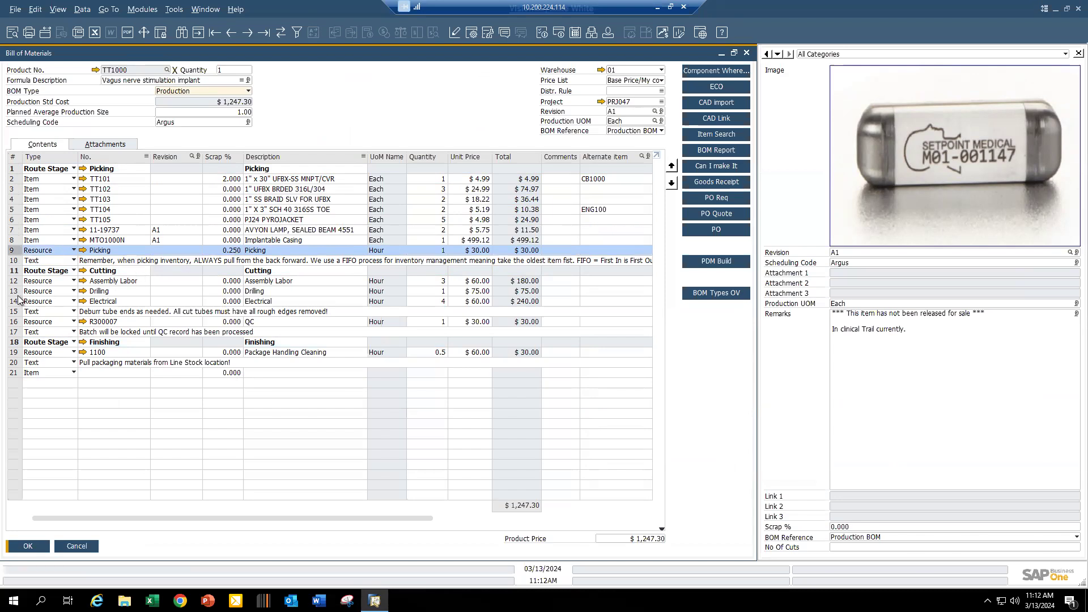
left_click_drag(15, 283, 15, 301)
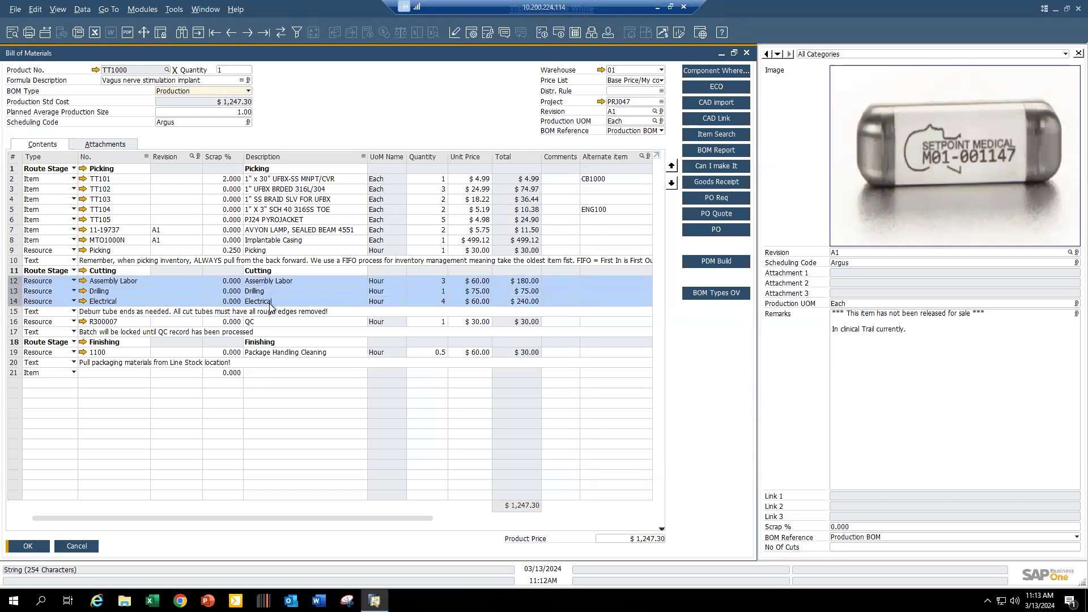
left_click(18, 323)
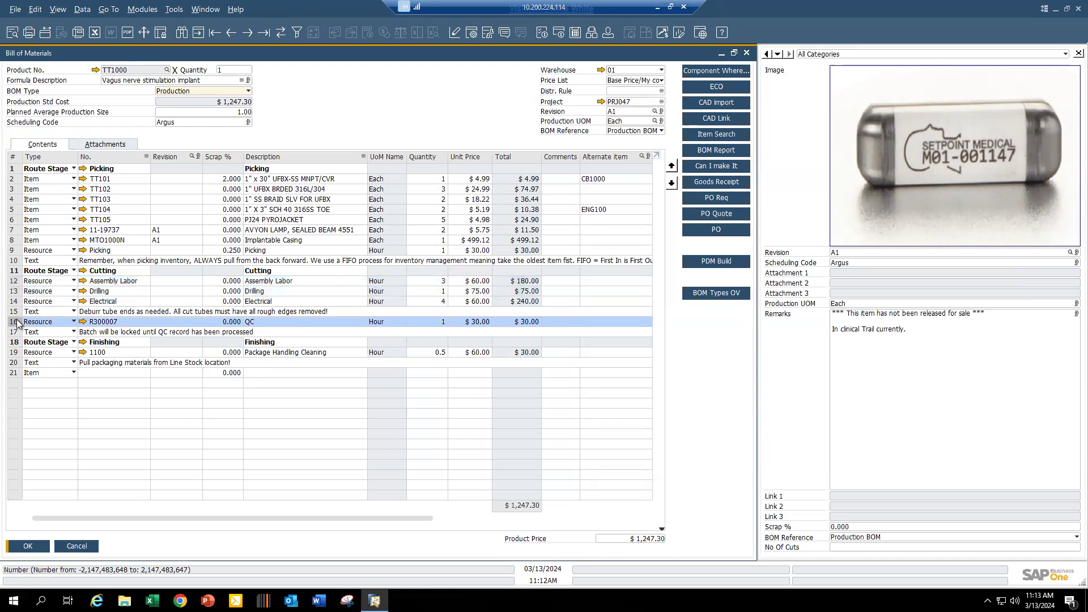
left_click(18, 353)
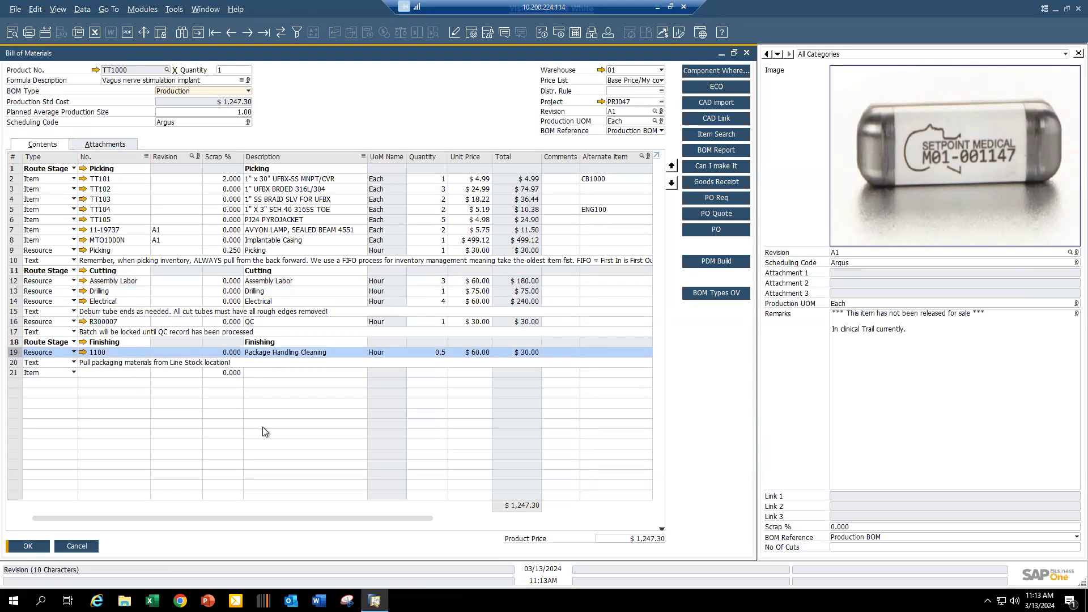
left_click(650, 537)
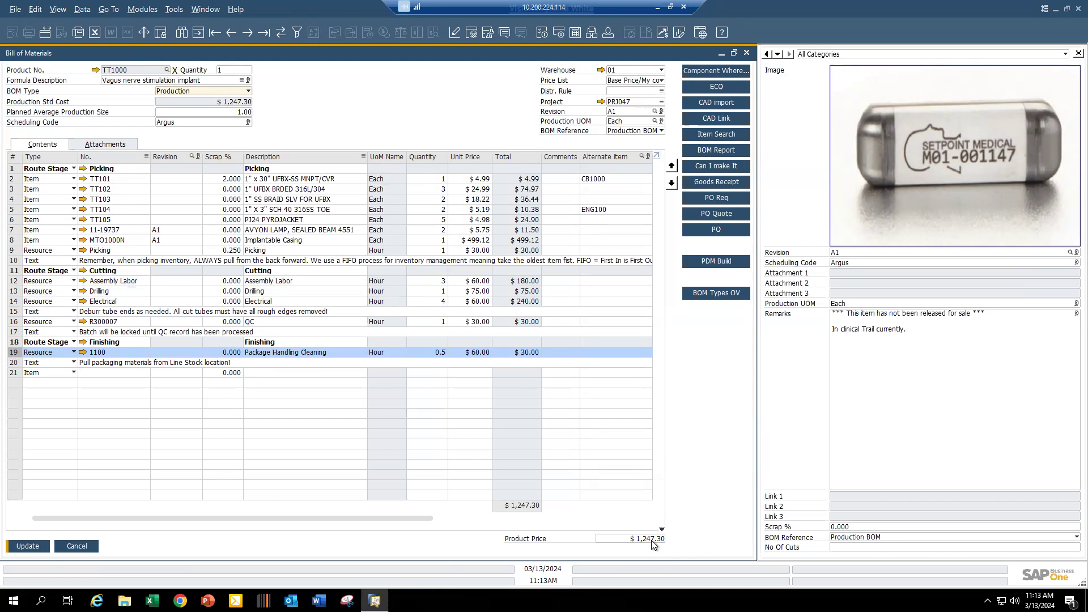
- Save the TT1000 bill of materials and close it to return to the item master record
left_click(32, 546)
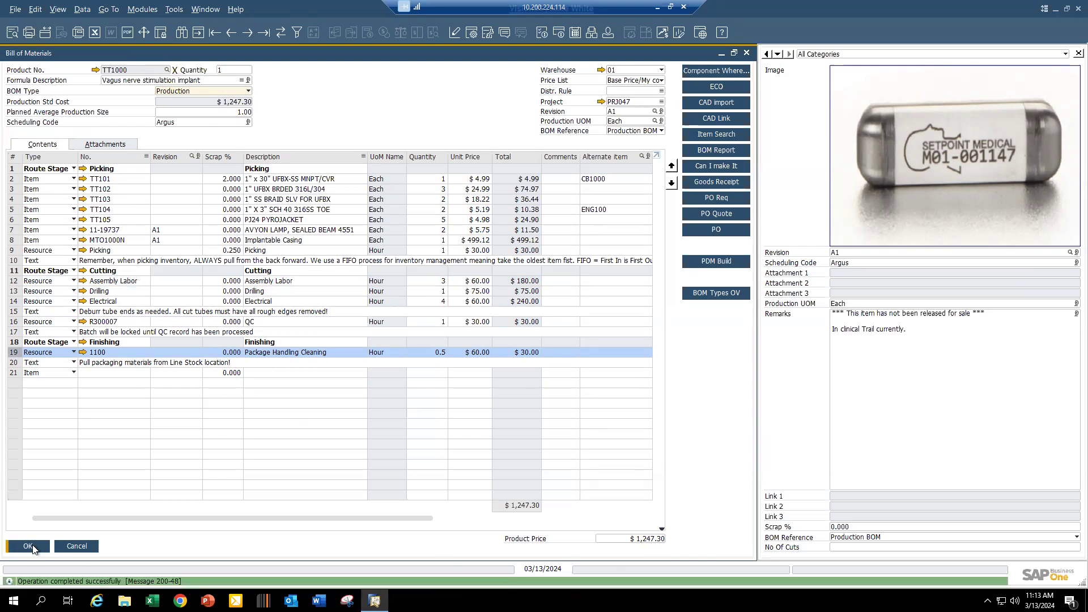
left_click(28, 546)
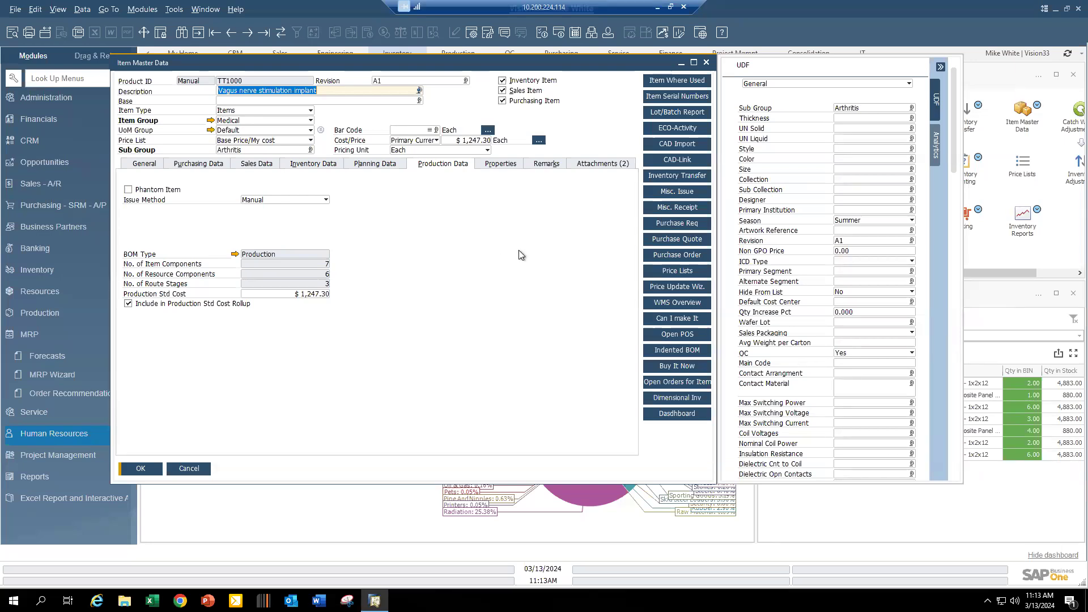
- Check TT1000's price in the Regular Sales Price list and return to the Base Price/My cost list
left_click(311, 140)
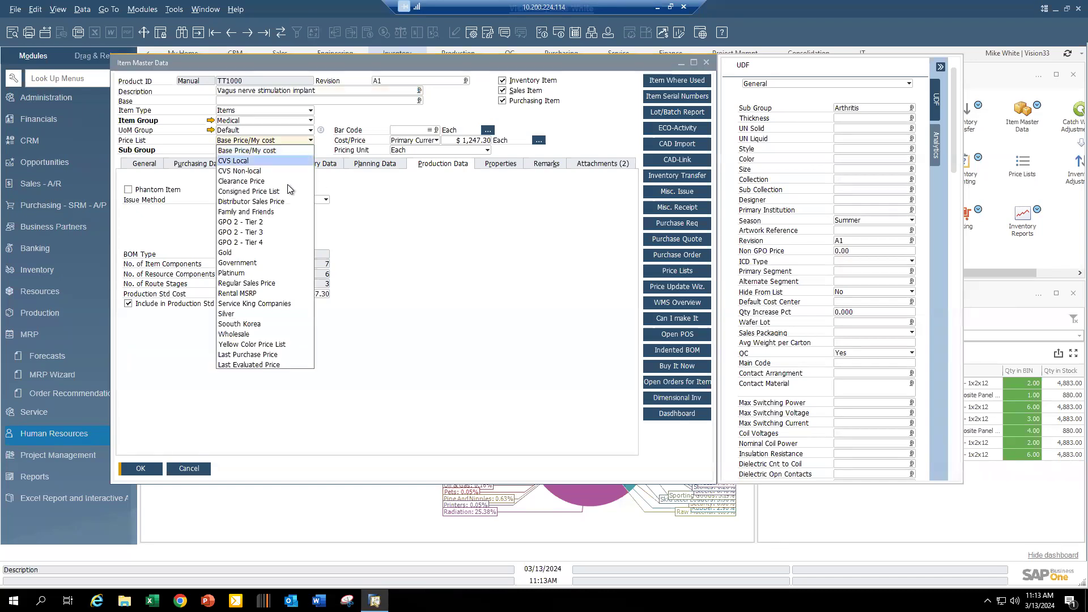
left_click(270, 283)
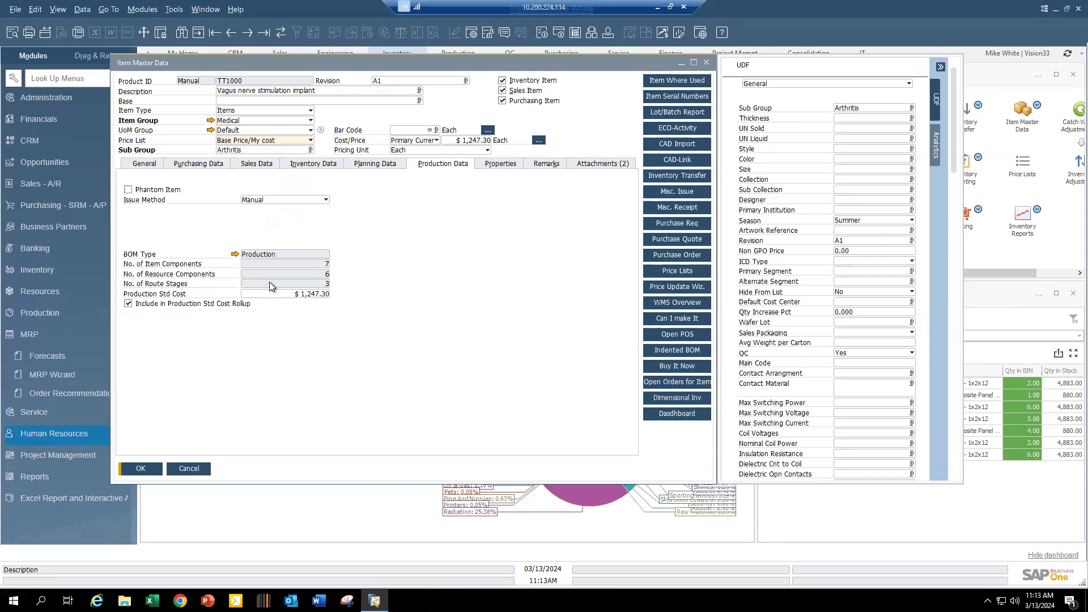
left_click(474, 142)
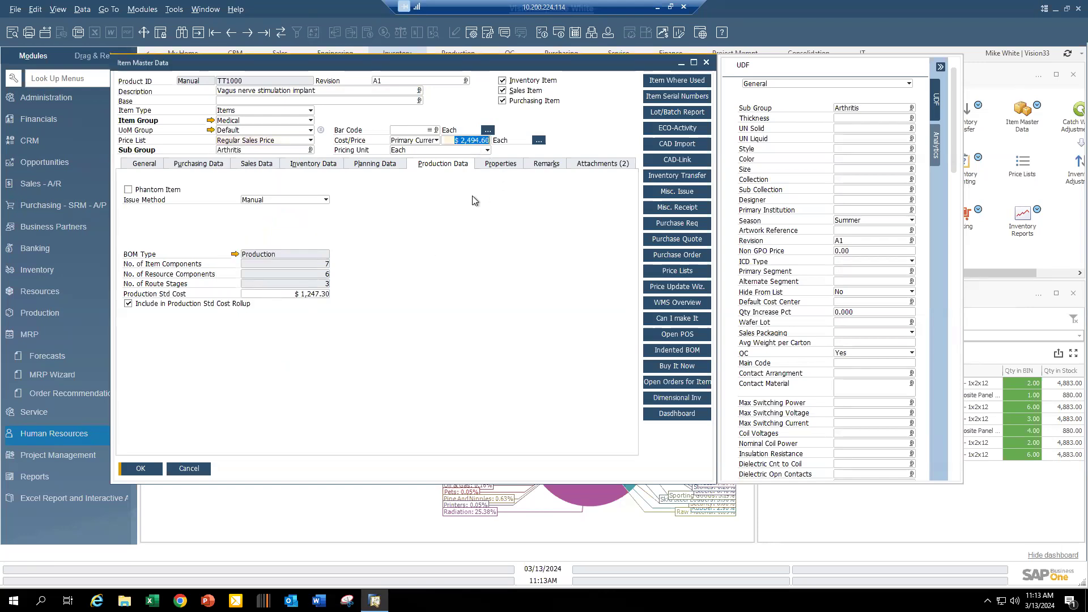
left_click(310, 140)
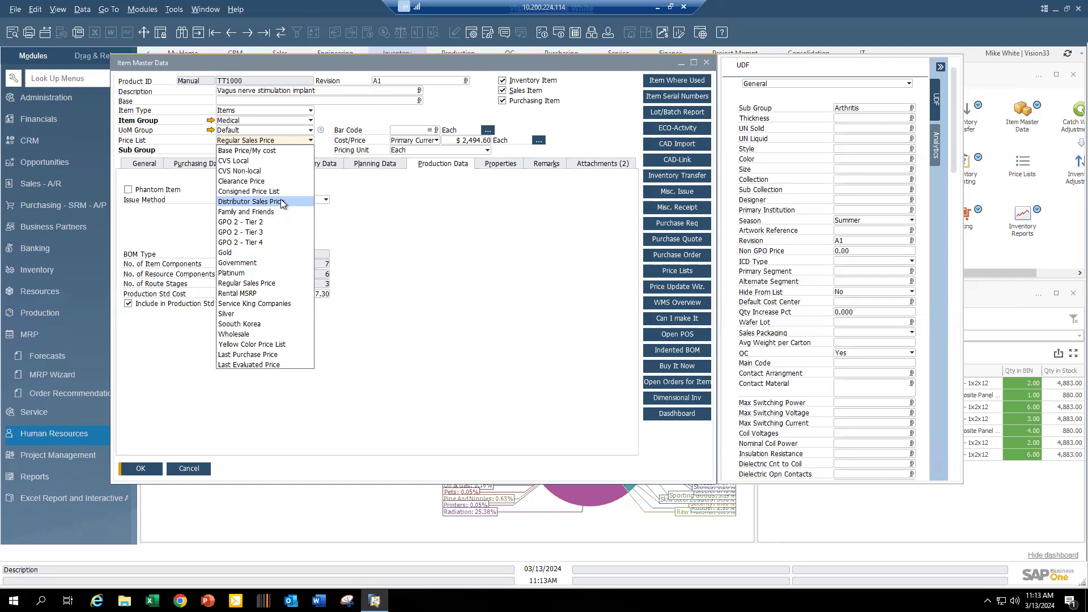
left_click(284, 150)
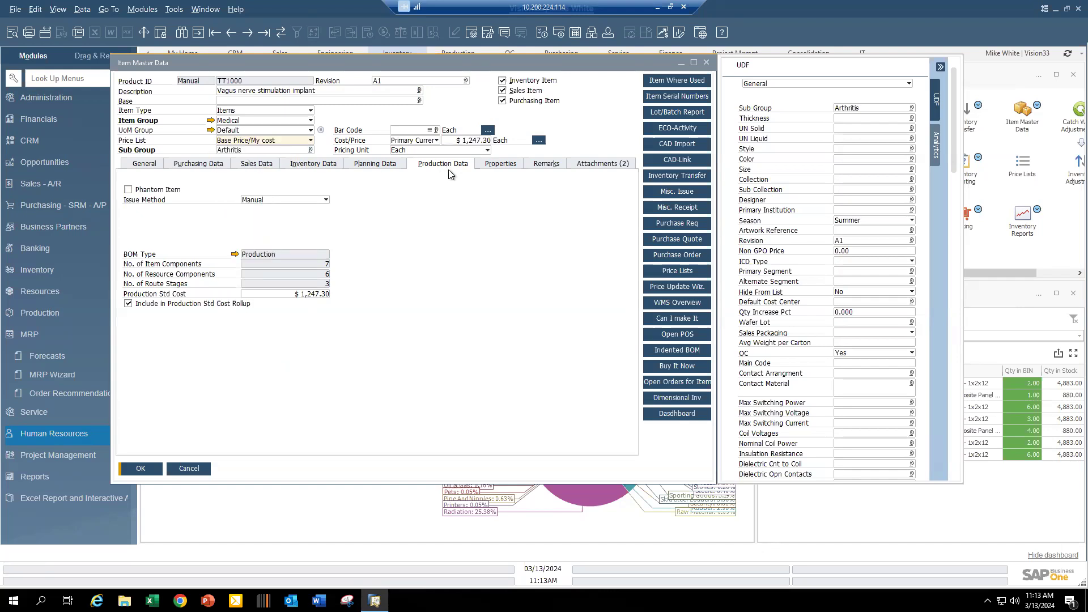
- Add the Case and Pallet units of measure to TT1000's UoM prices in the Base Price/My cost list
left_click(539, 141)
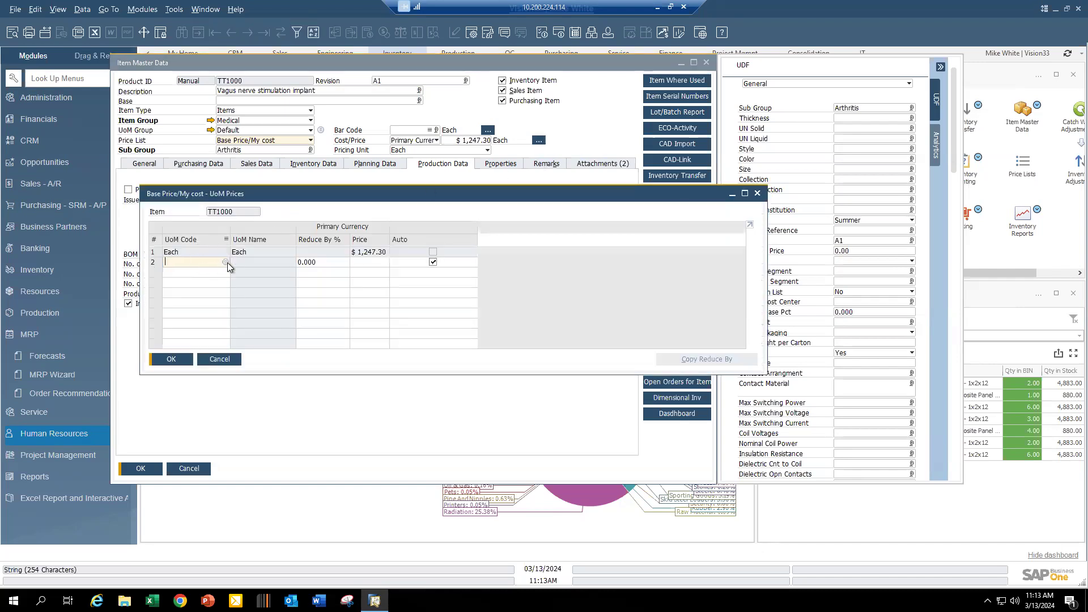
left_click(226, 262)
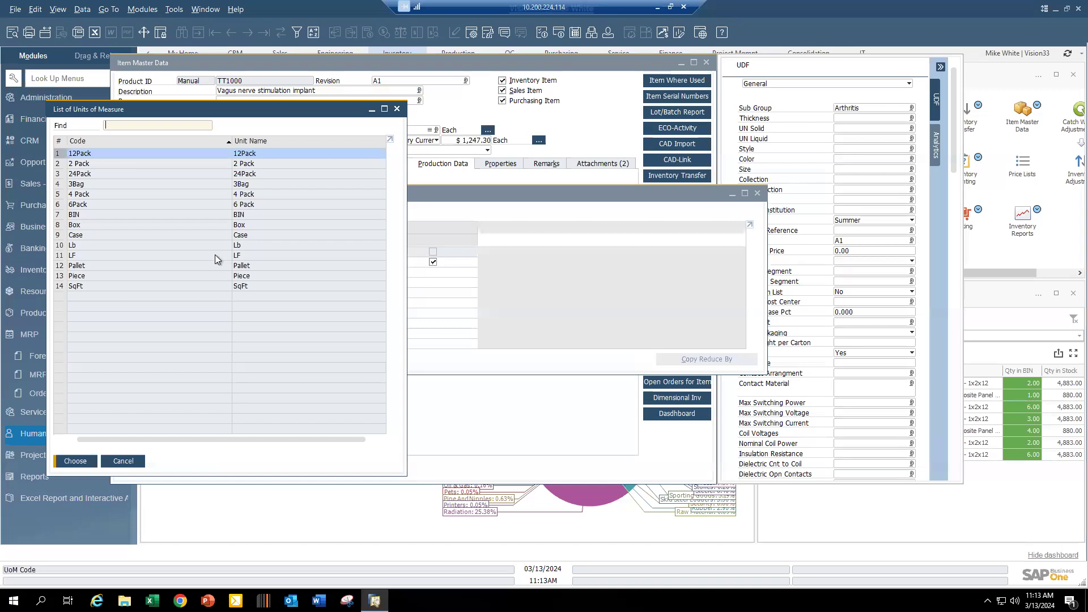
left_click(101, 236)
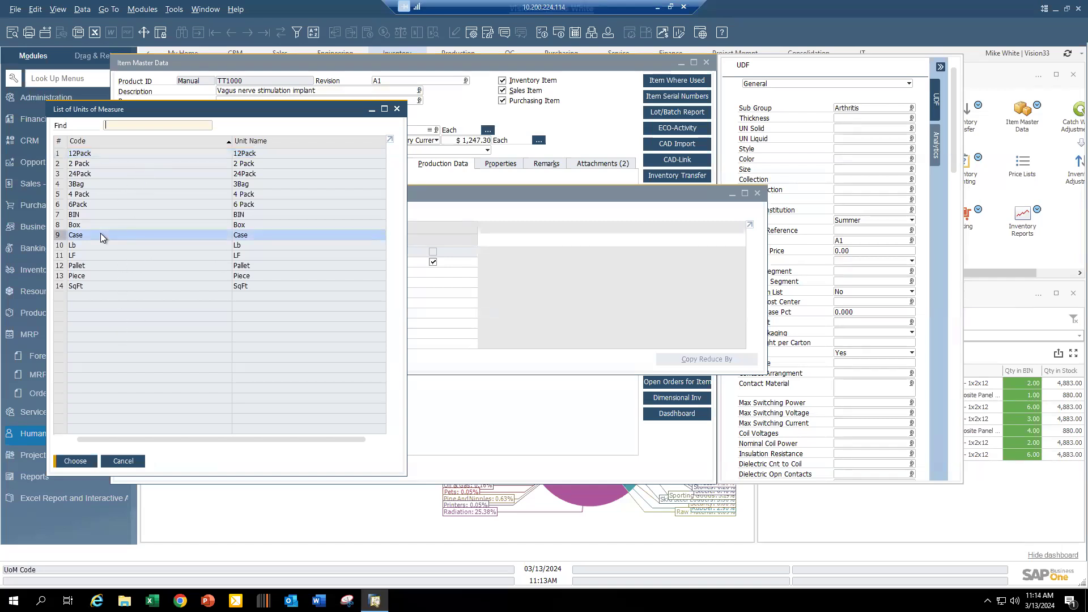
left_click(98, 267, "ctrl")
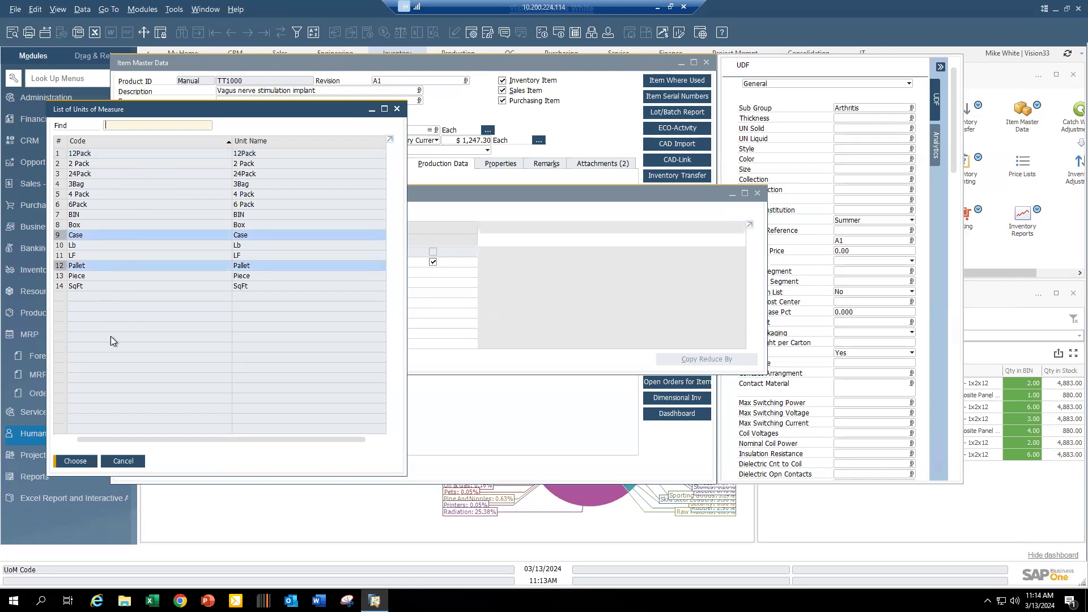
left_click(76, 461)
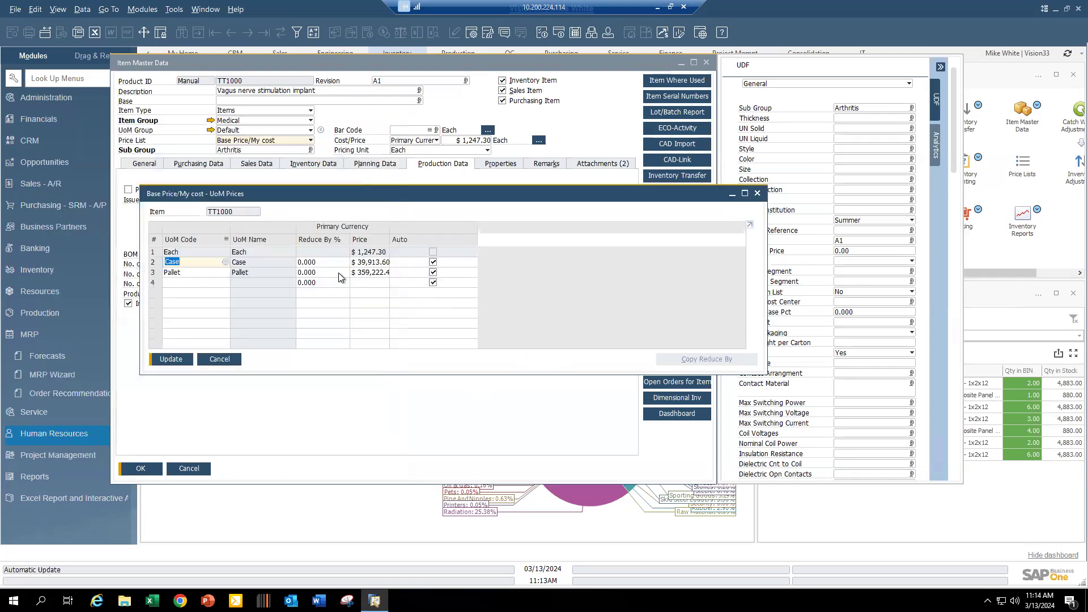
- Try to reduce the Case price by 2% and the Pallet price by 4%, and discard the UoM price entries
left_click(321, 262)
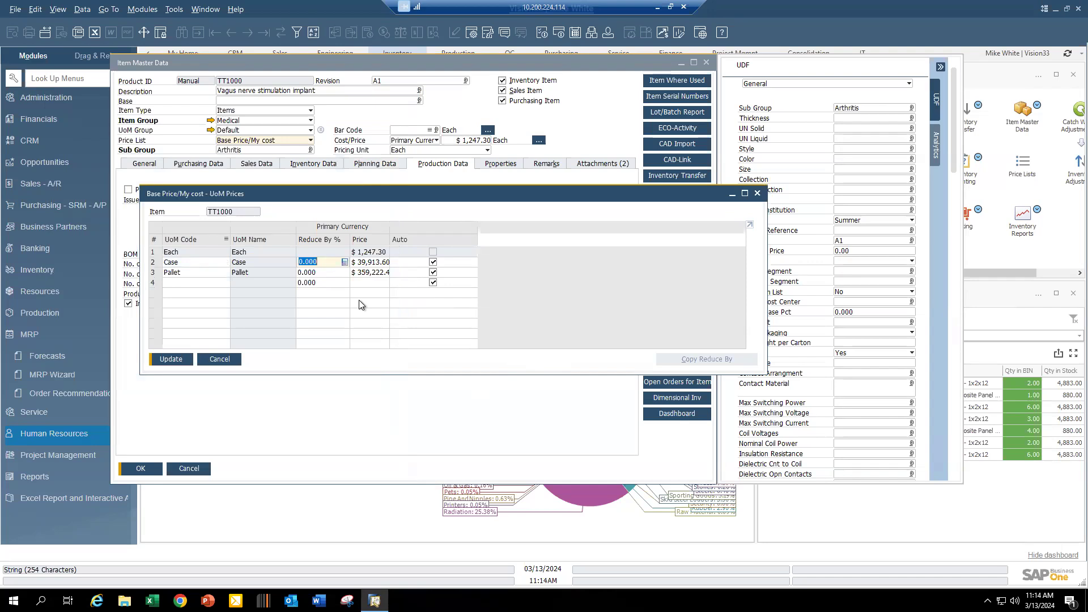
type("2")
key("Tab")
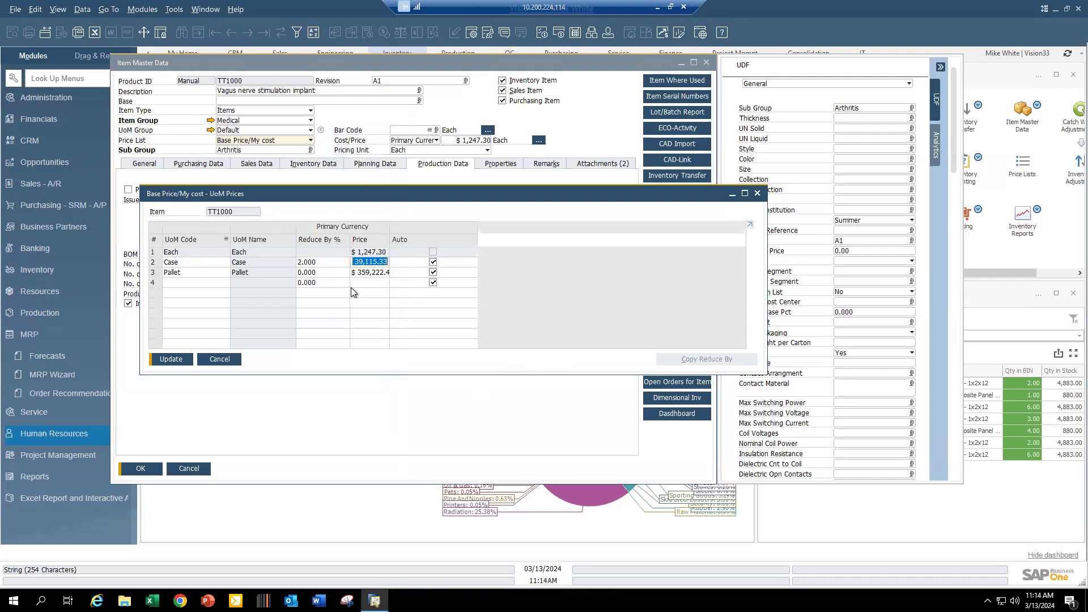
left_click(327, 275)
type("4")
key("Tab")
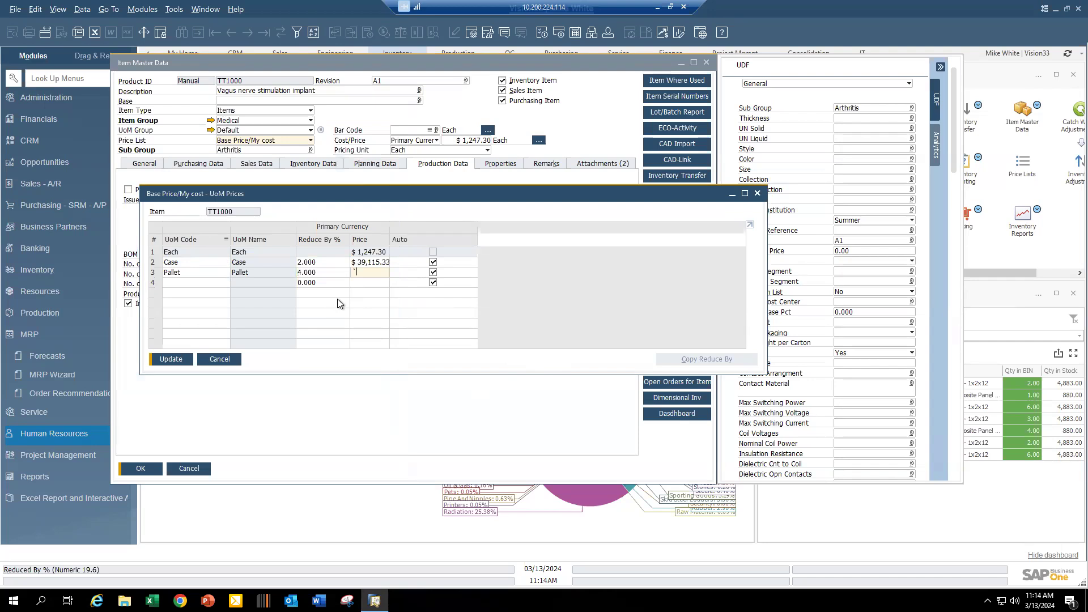
left_click(325, 262)
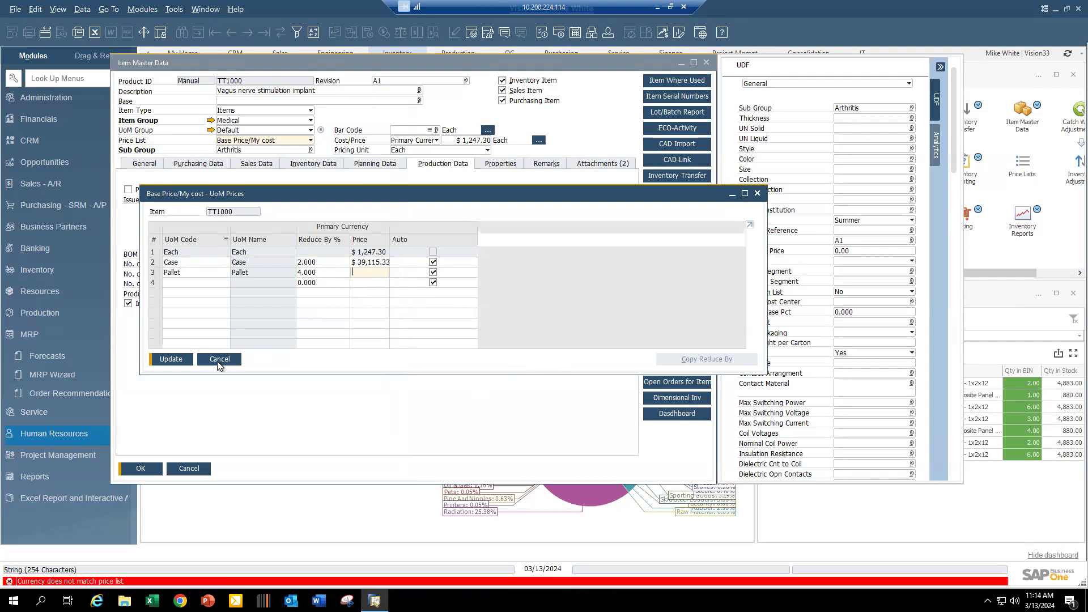
left_click(221, 360)
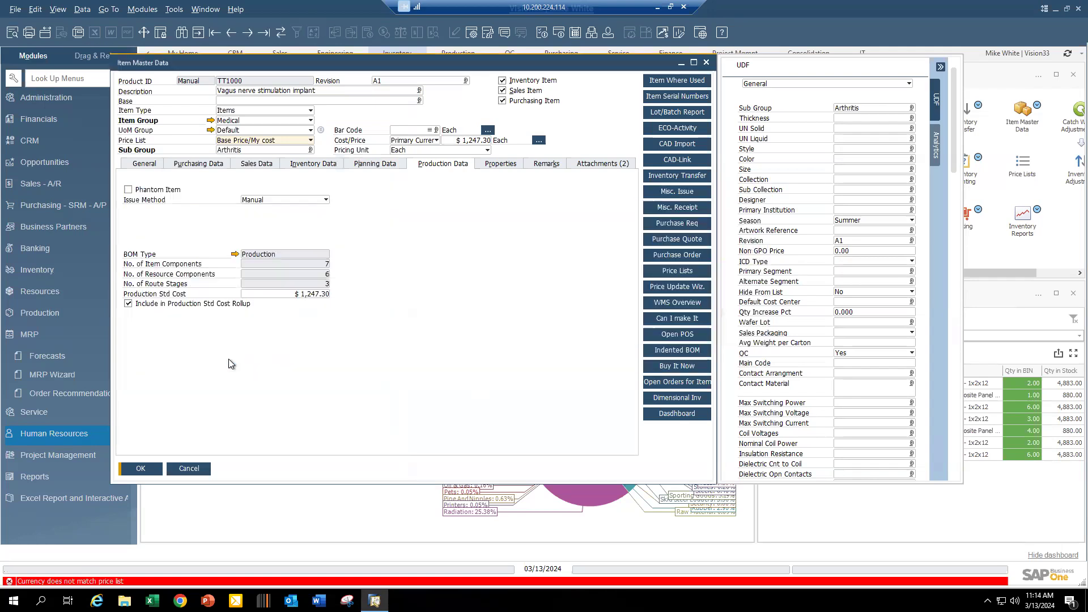
- Browse the inventory module's price list and special price functions, and view the empty Period and Volume Discounts window before closing it
left_click(34, 269)
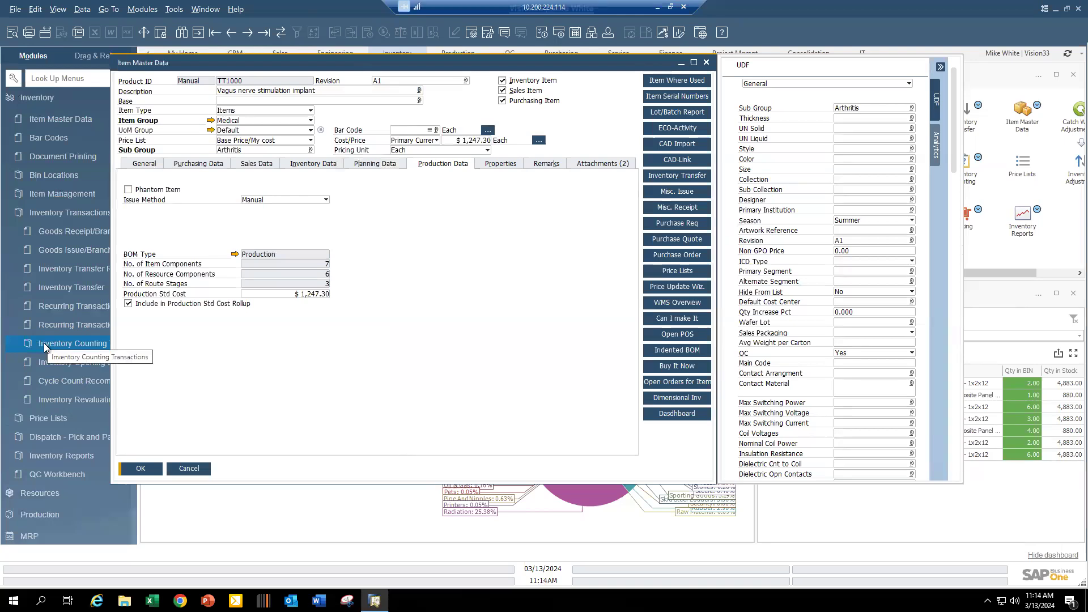
left_click(48, 212)
left_click(56, 314)
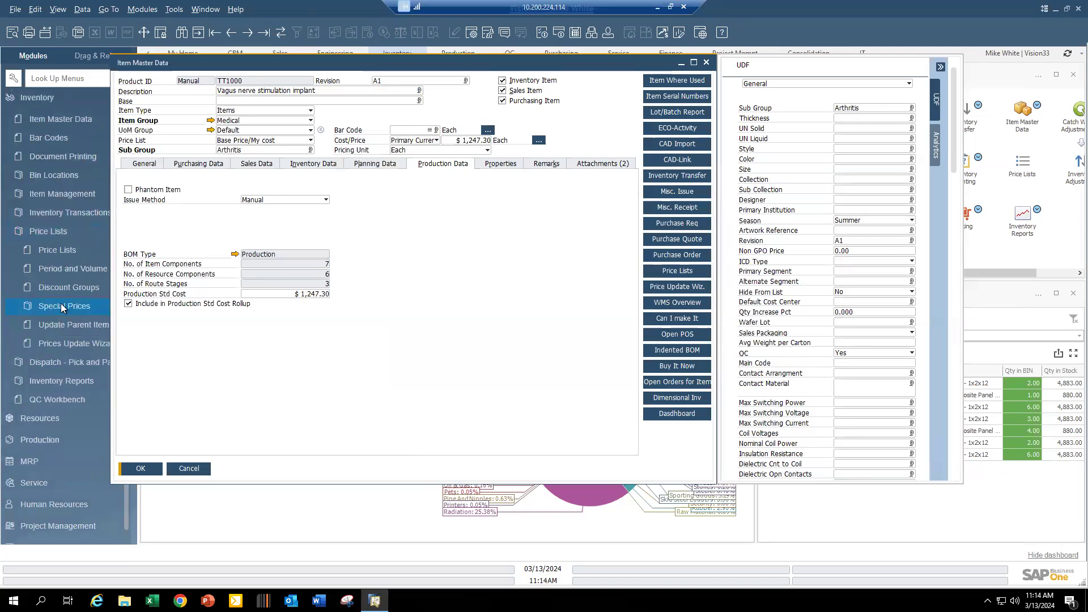
left_click(63, 307)
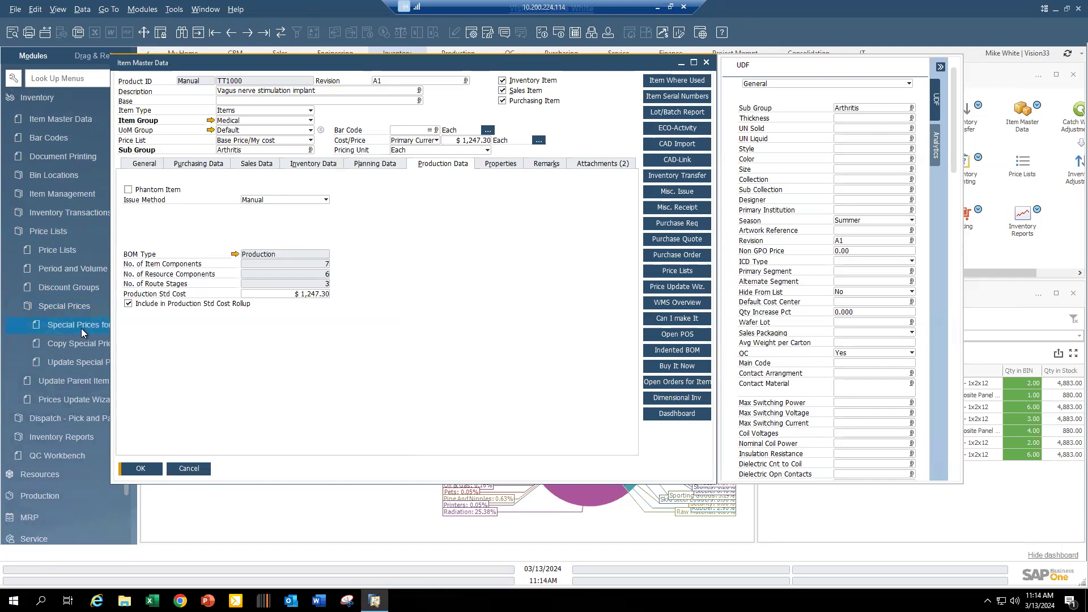
left_click(73, 267)
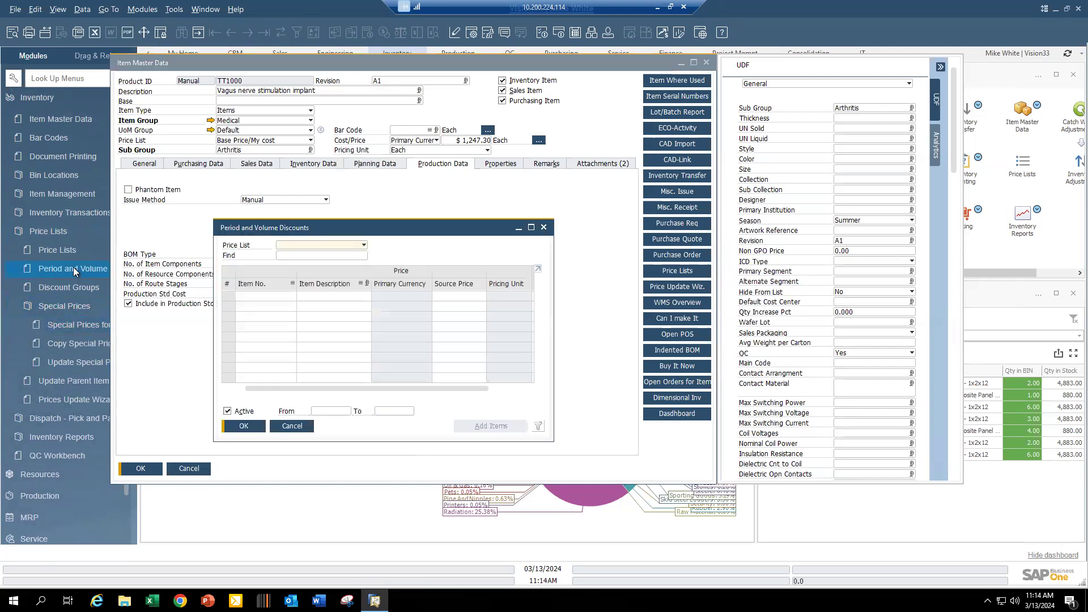
left_click(307, 429)
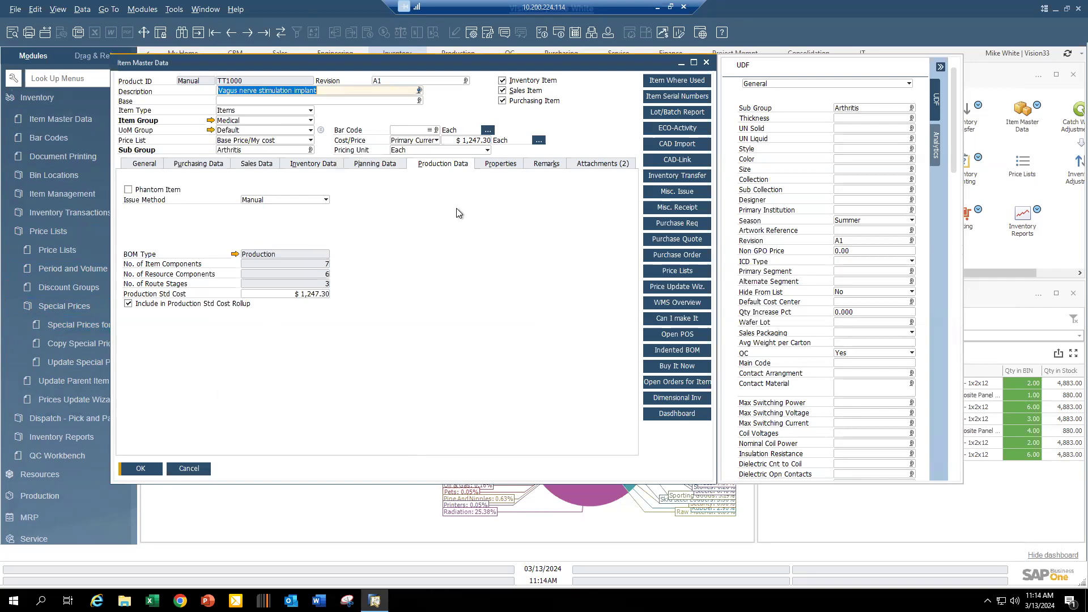
- Reopen TT1000's UoM prices for Base Price/My cost and add the Case and Pallet units of measure again
left_click(538, 141)
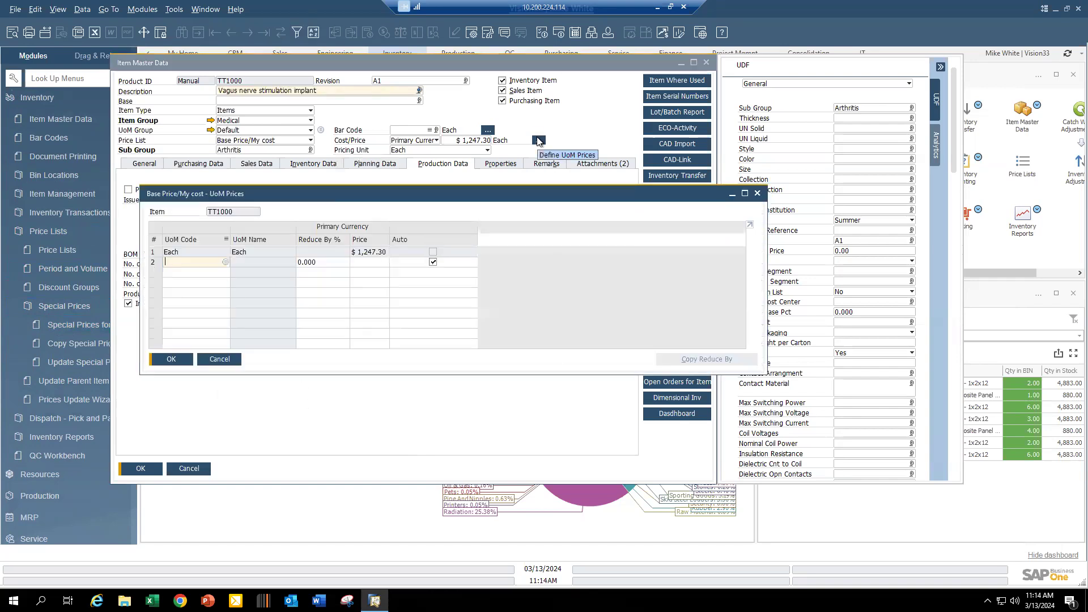
left_click(226, 262)
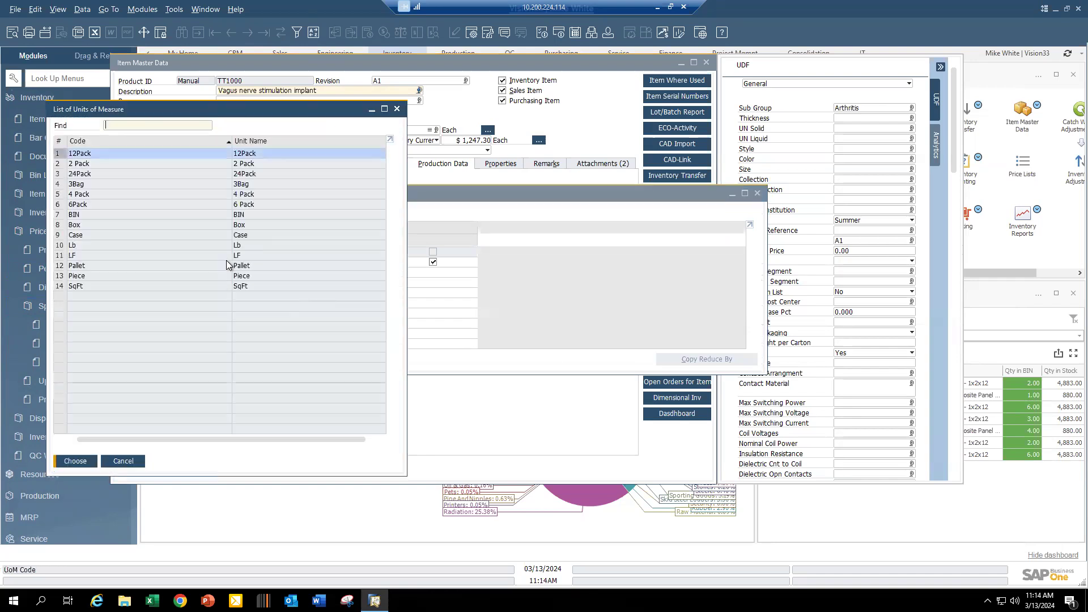
left_click(98, 236)
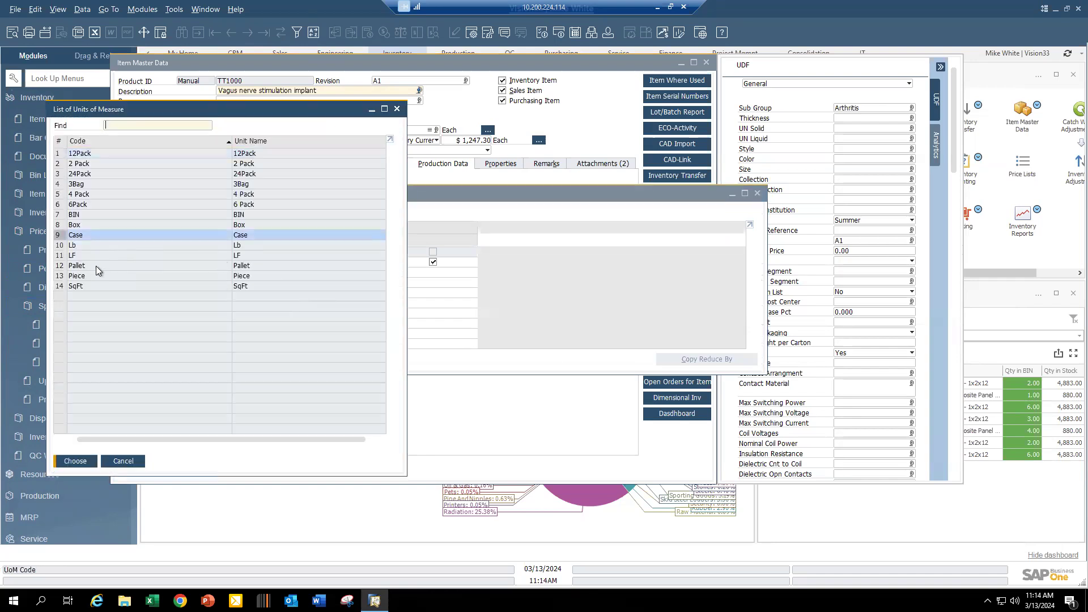
left_click(97, 266, "ctrl")
left_click(82, 462)
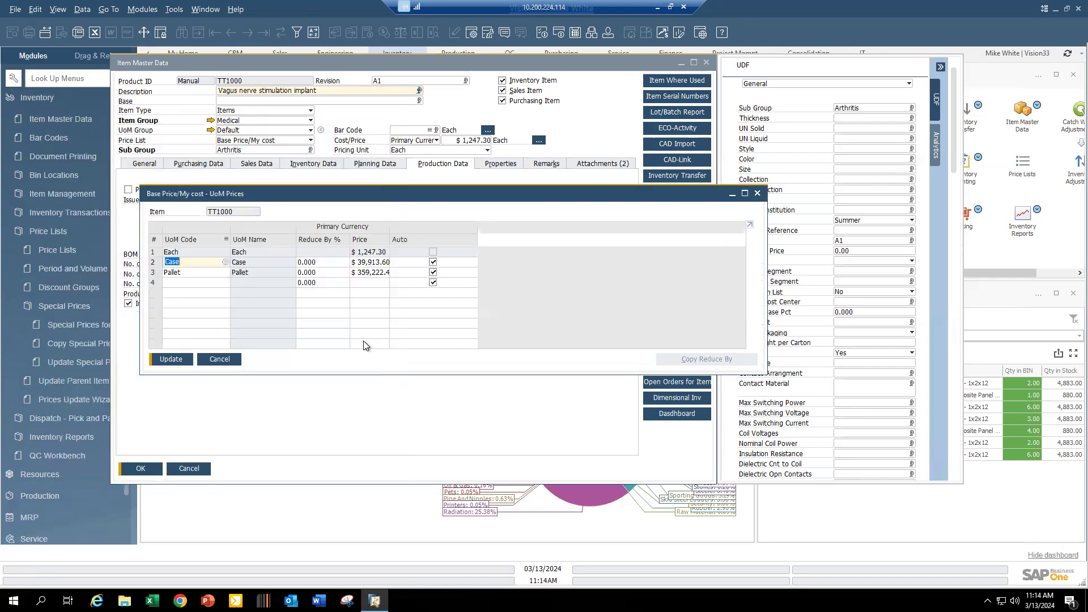
- Set the price reductions to 2% for Case and 3% for Pallet, and apply the UoM prices to the item
type("2")
left_click(318, 273)
type("3")
left_click(171, 360)
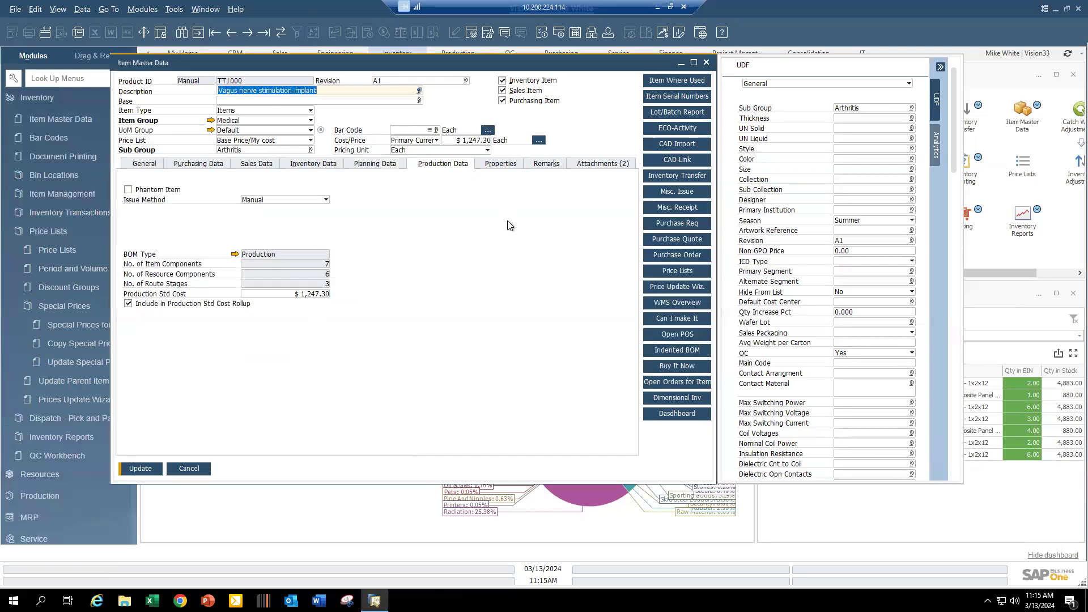
- Fit the column width of TT1000's item properties list and look through the properties down to number 62
left_click(501, 166)
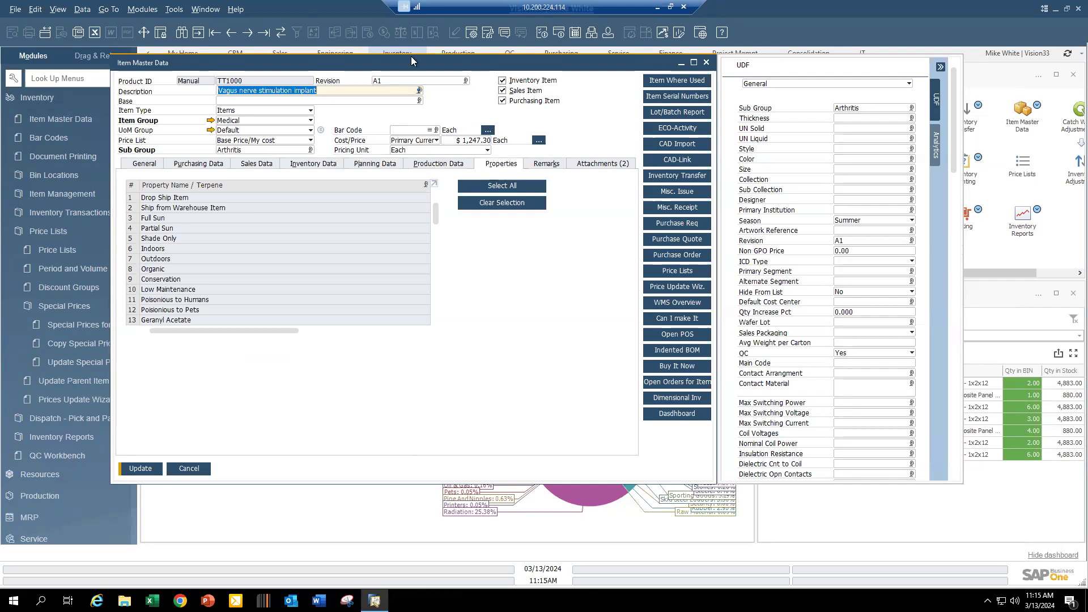
left_click(59, 9)
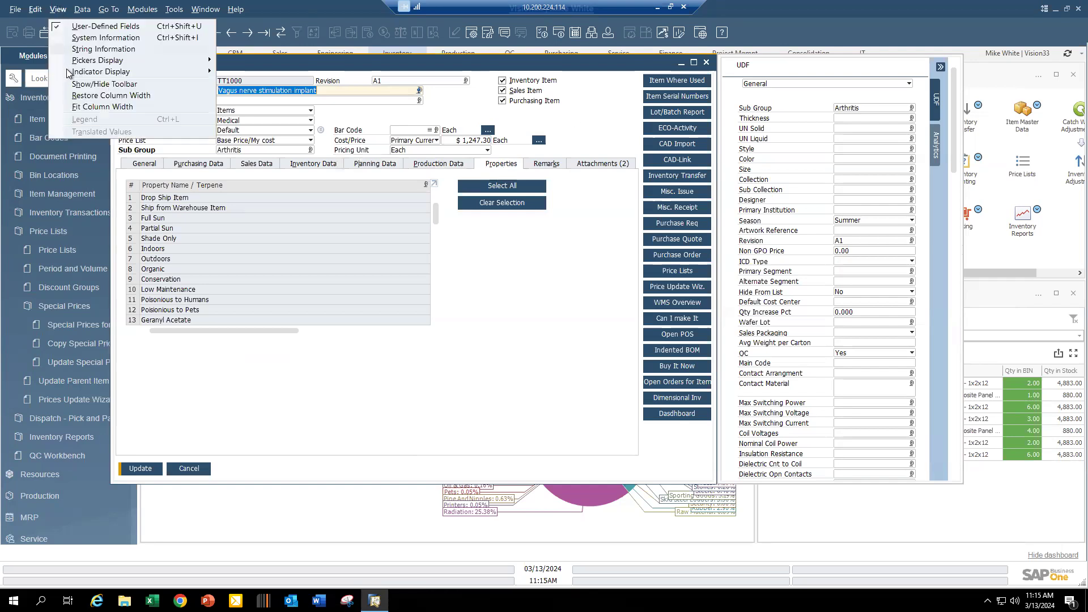
left_click(109, 107)
left_click_drag(438, 217, 455, 315)
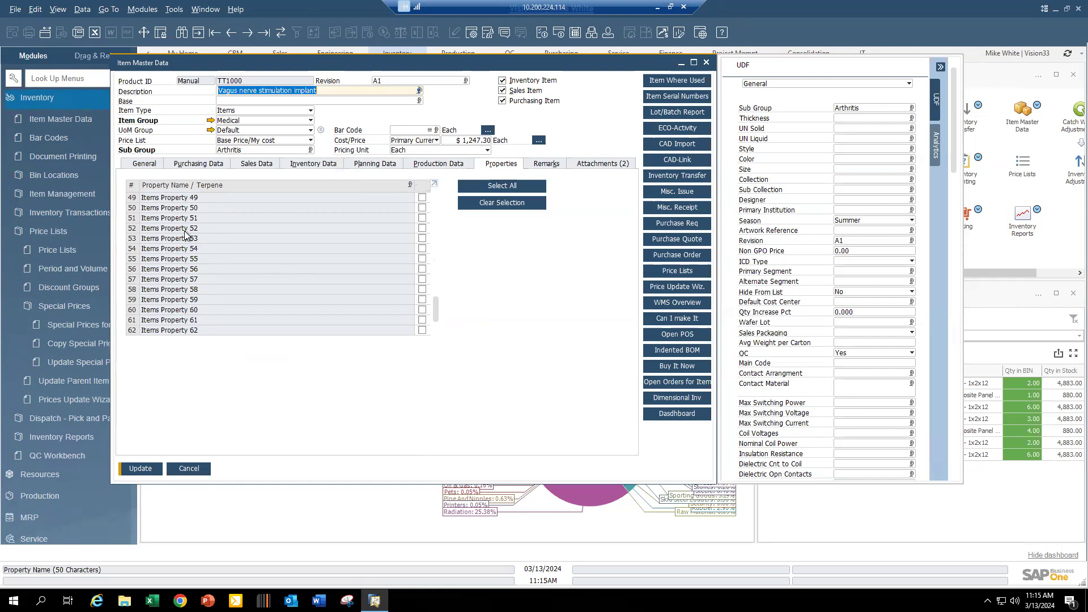
left_click_drag(438, 314, 445, 177)
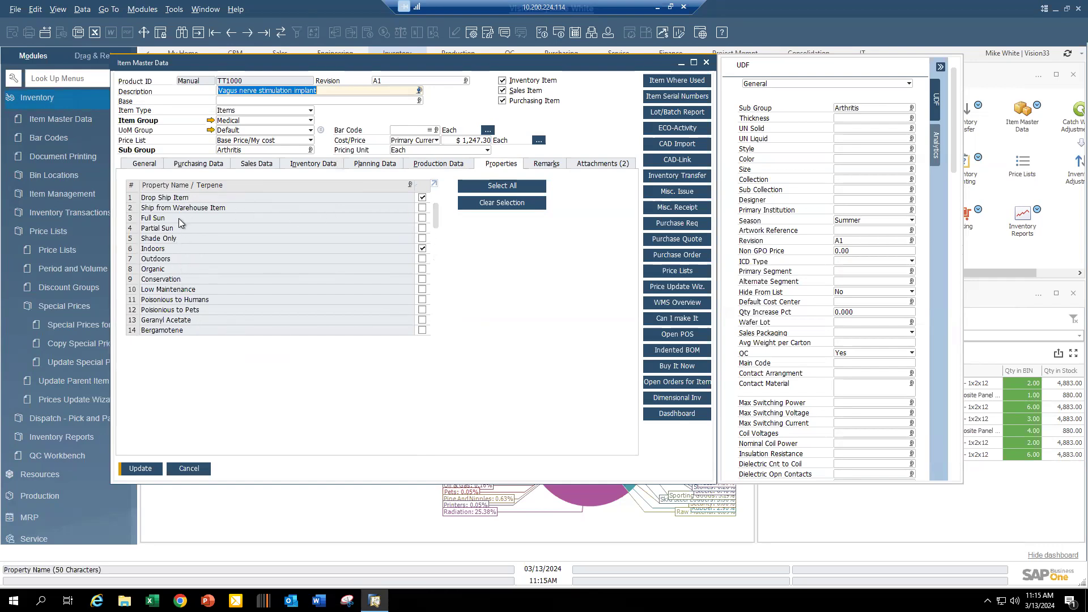
- Open the Inventory in Warehouse Report selection criteria from the inventory reports and view its item properties filter
left_click(48, 233)
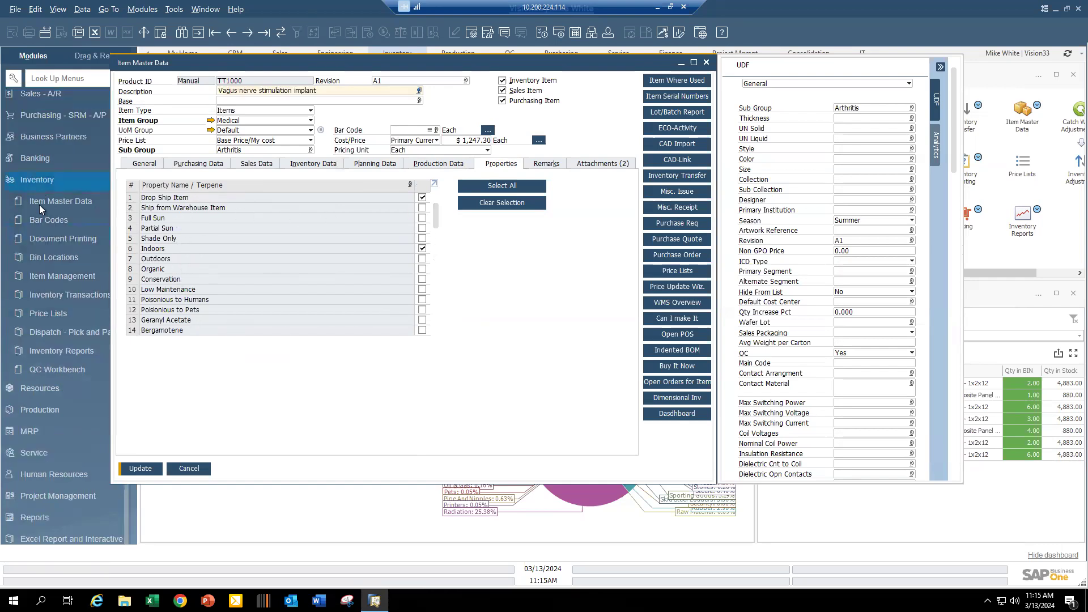
left_click(49, 357)
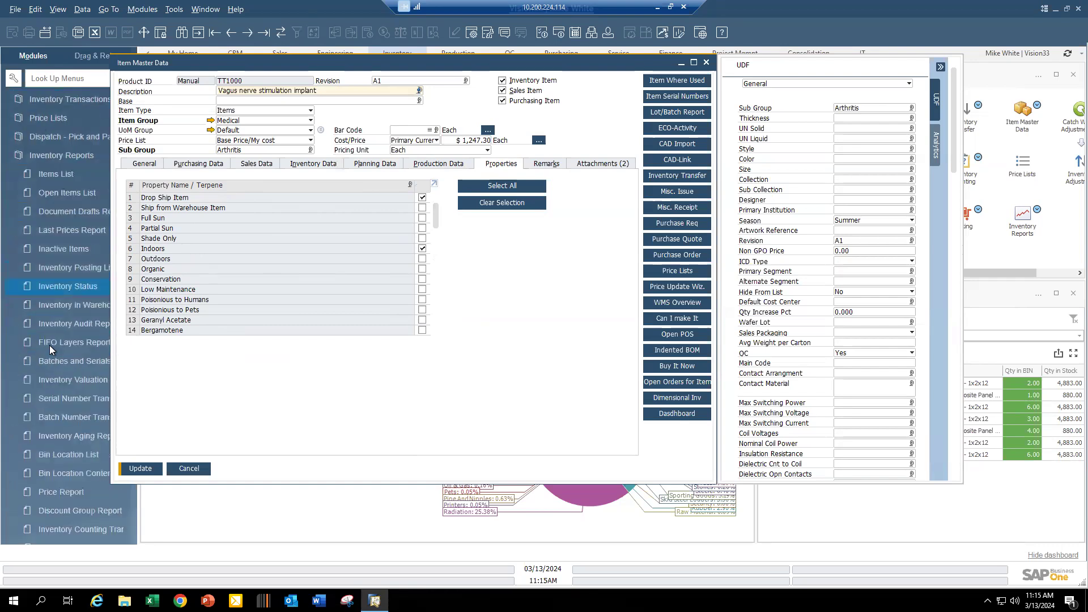
left_click(62, 305)
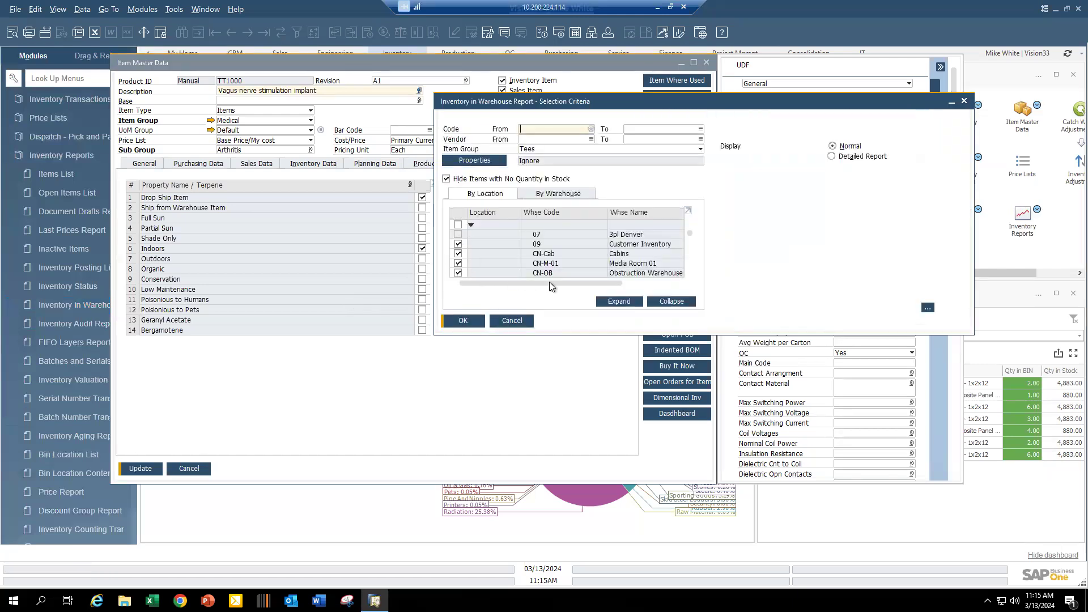
left_click(479, 160)
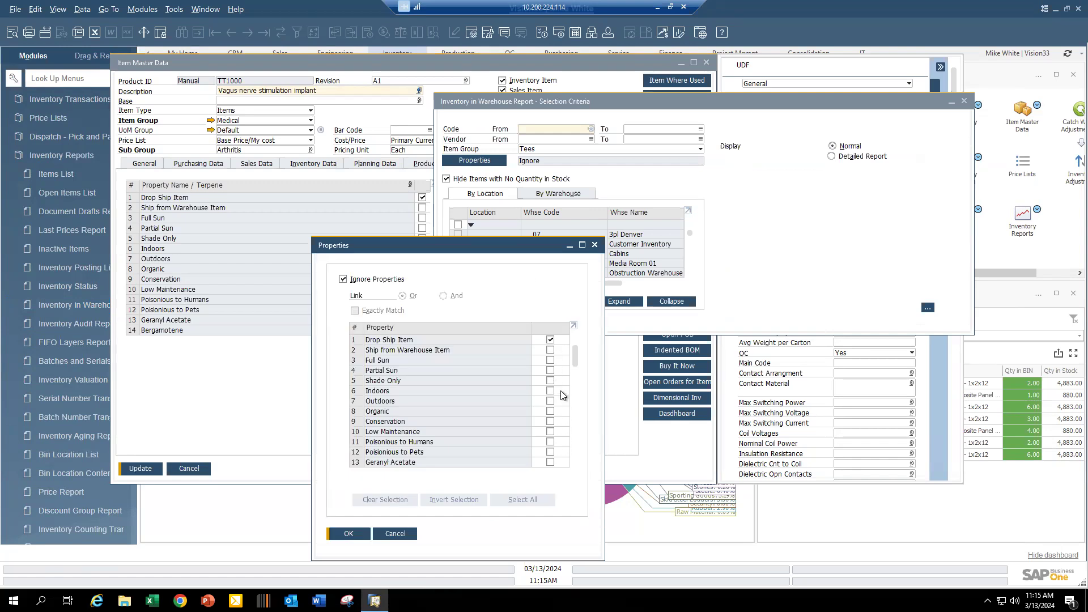
- Dismiss the item properties filter and close the Inventory in Warehouse Report selection criteria without running the report
left_click(550, 339)
left_click(396, 534)
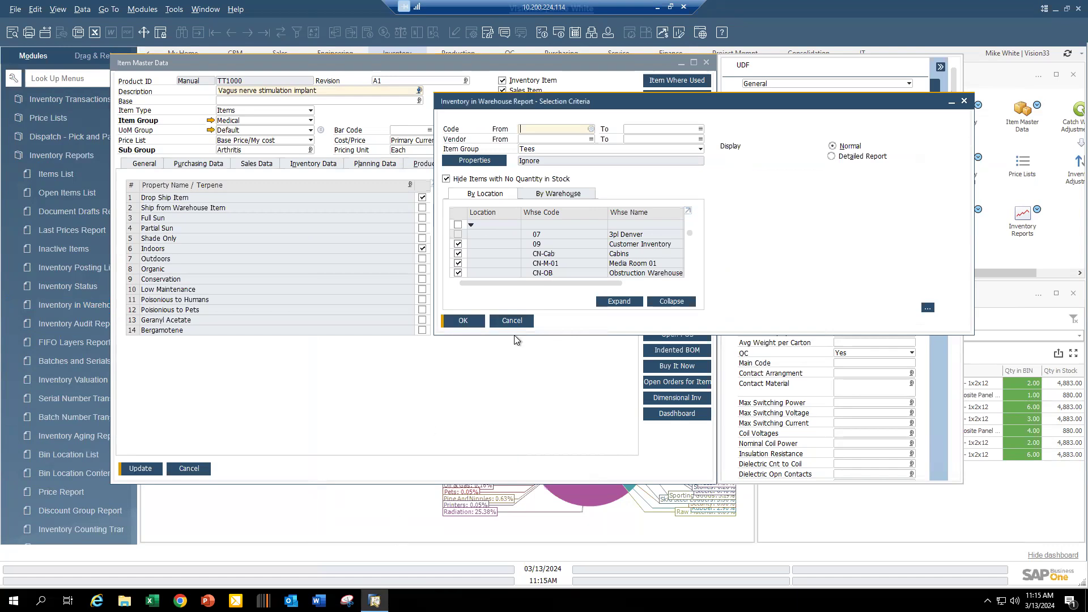
left_click(512, 321)
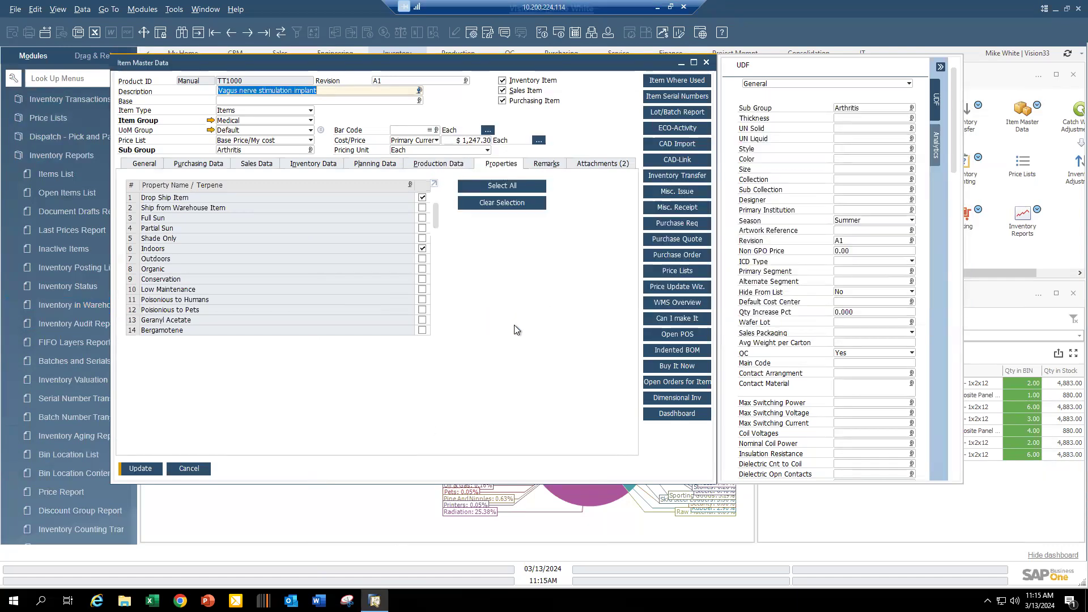
- Look through TT1000's remarks and its Vagus_Nerve attachment, and close the item master data without updating it
left_click(553, 164)
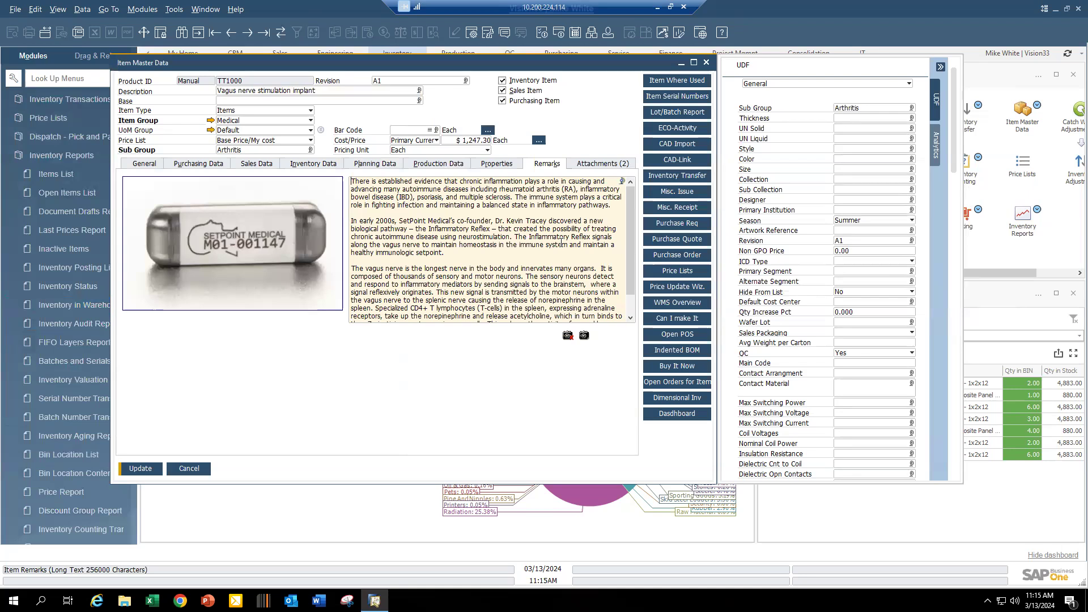
left_click(603, 164)
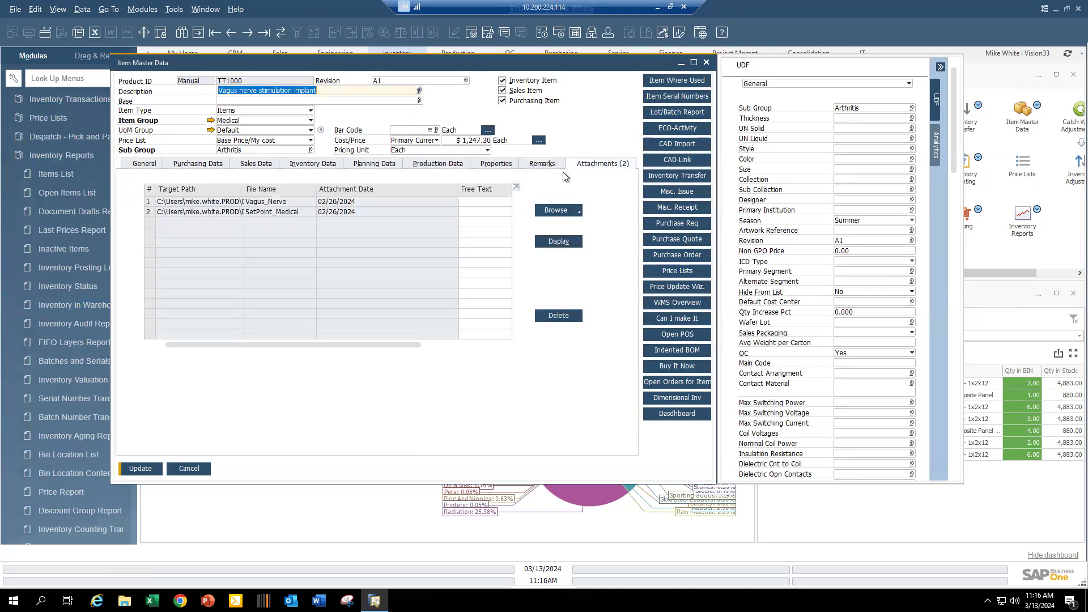
left_click(294, 202)
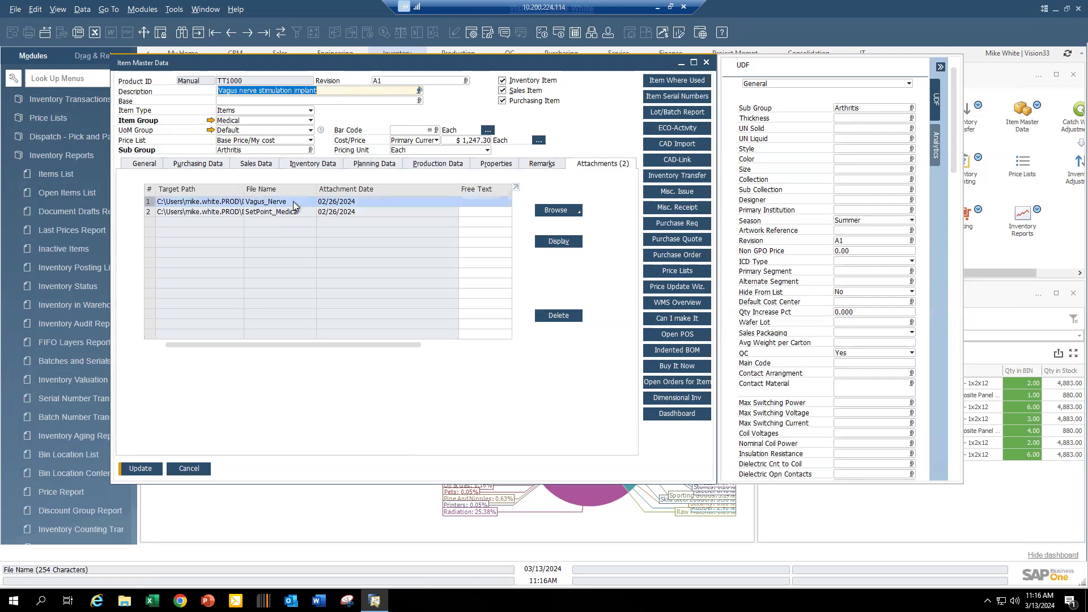
double_click(295, 204)
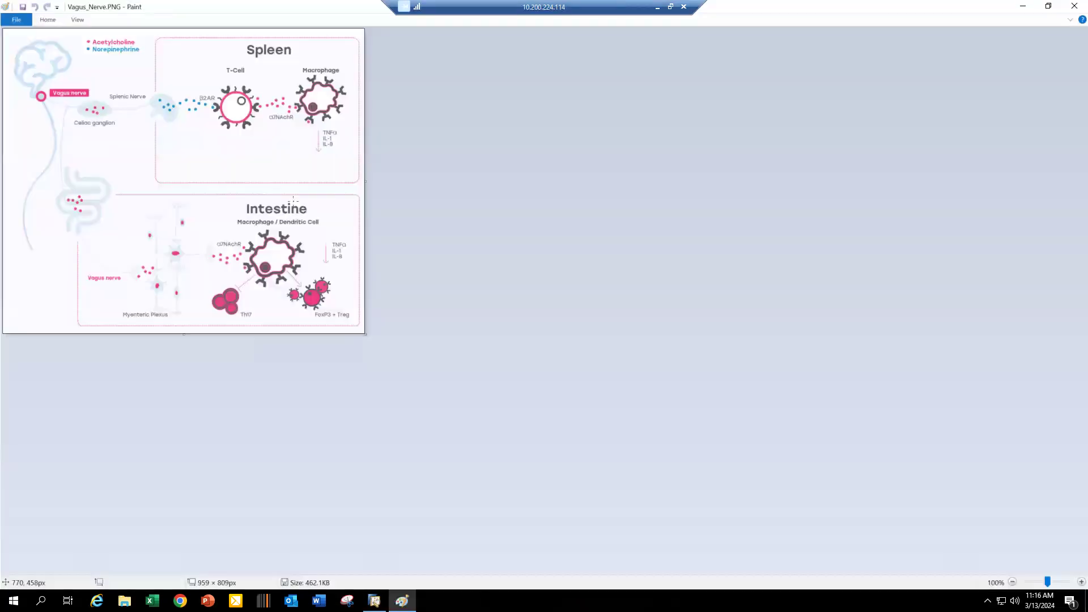
left_click(1074, 6)
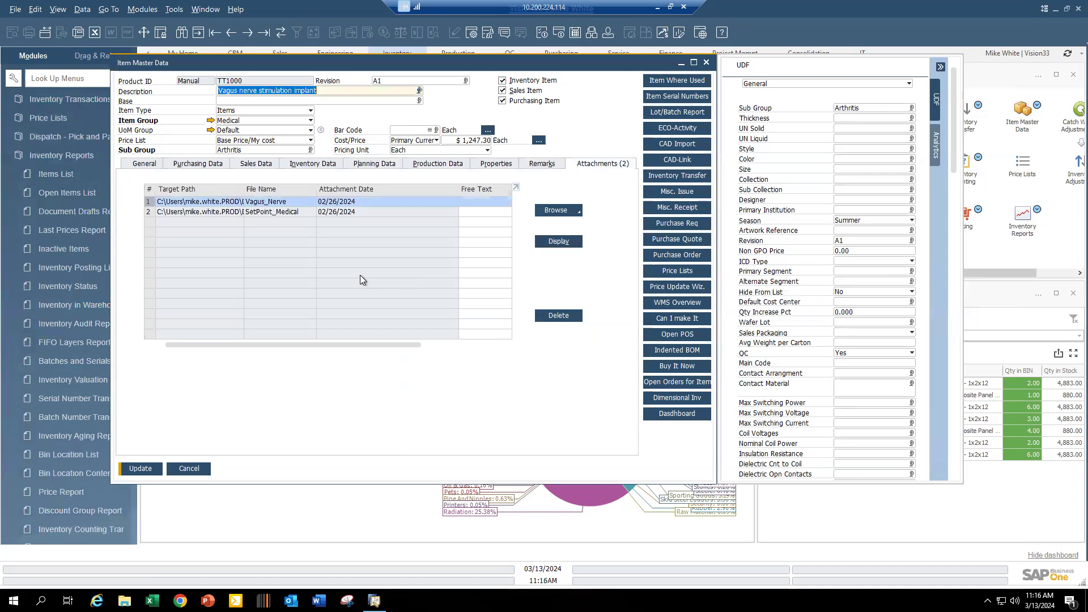
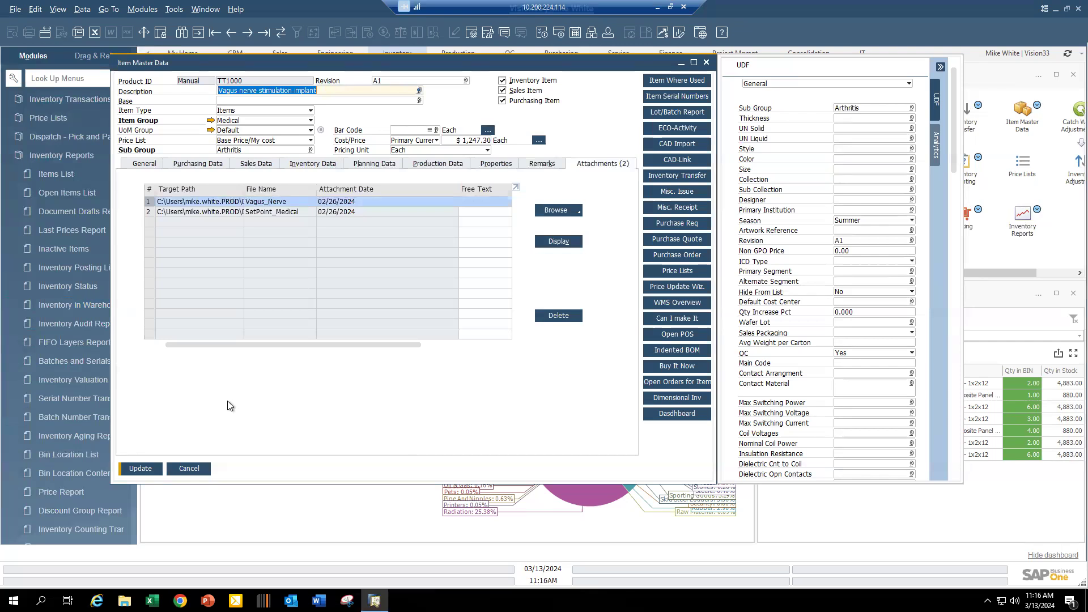
left_click(189, 469)
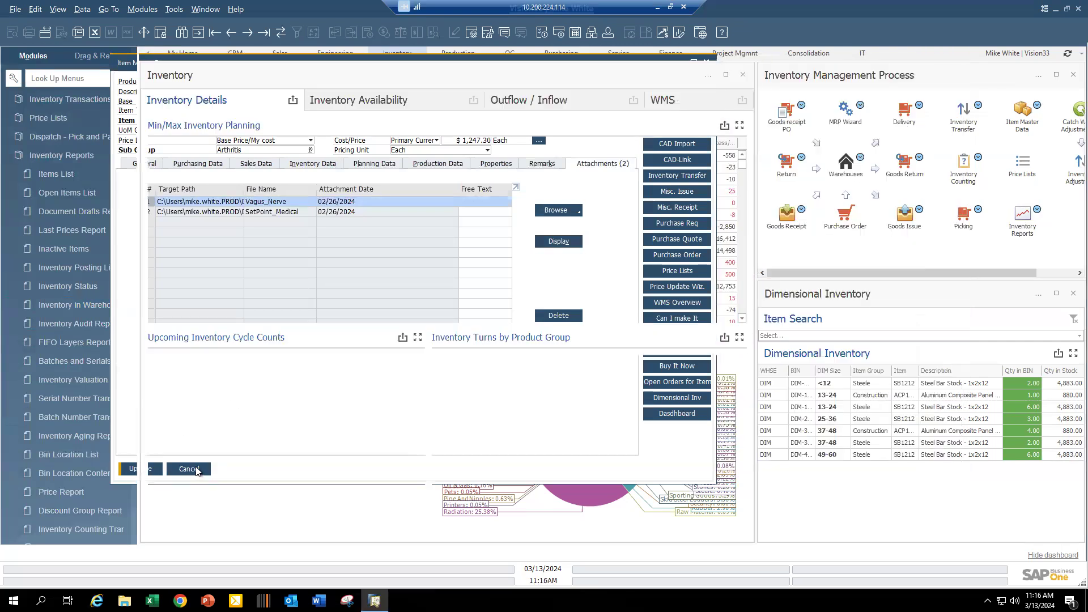
- Open the Pick List under Dispatch - Pick and Pack and browse back from the last record to pick number 553
left_click(49, 154)
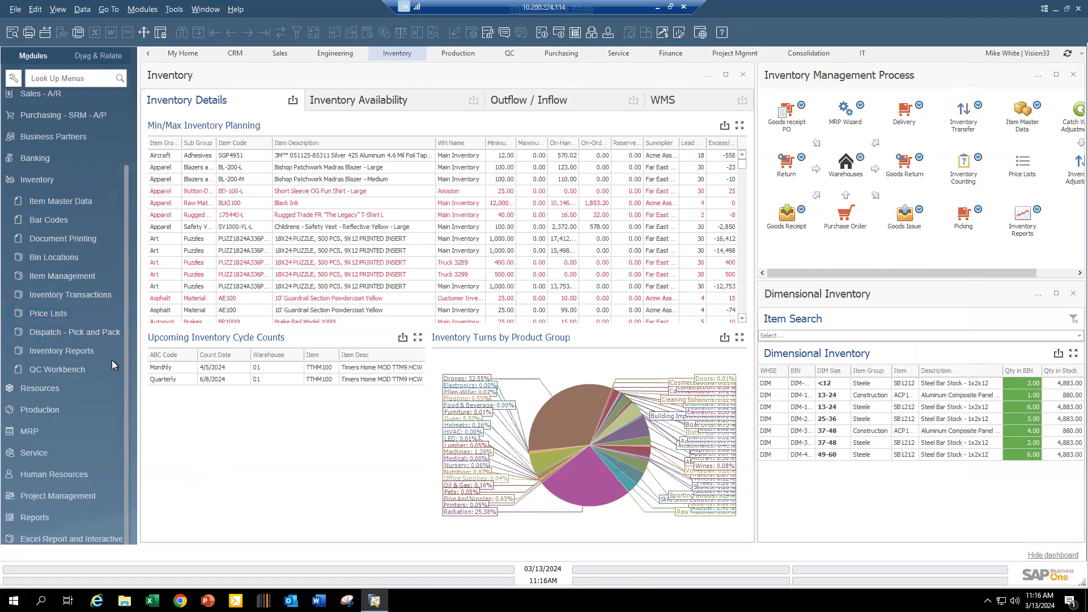
left_click(61, 333)
left_click(60, 332)
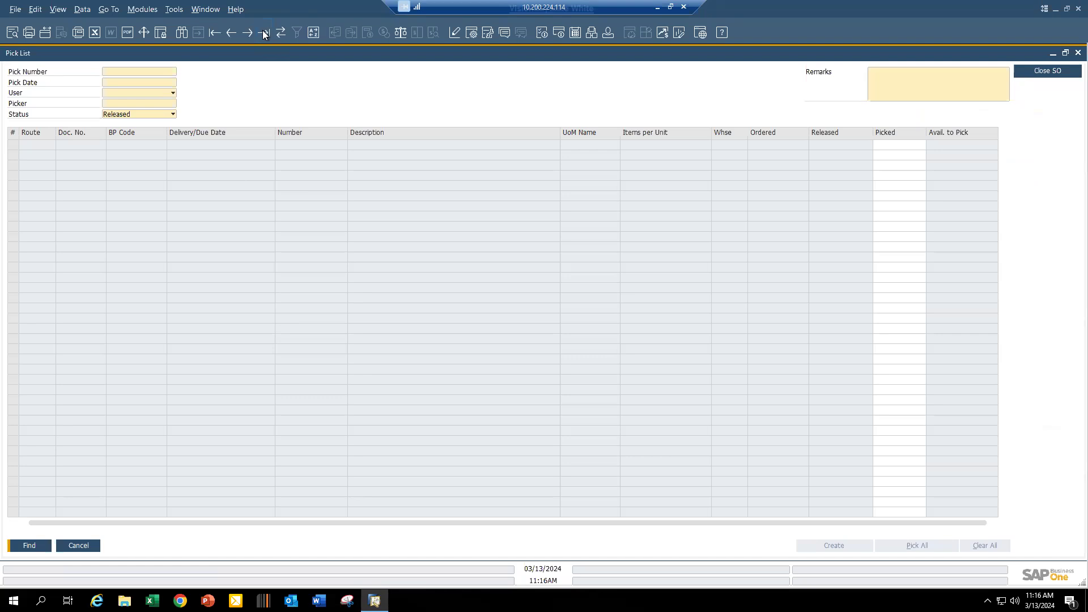
left_click(263, 34)
left_click(230, 33)
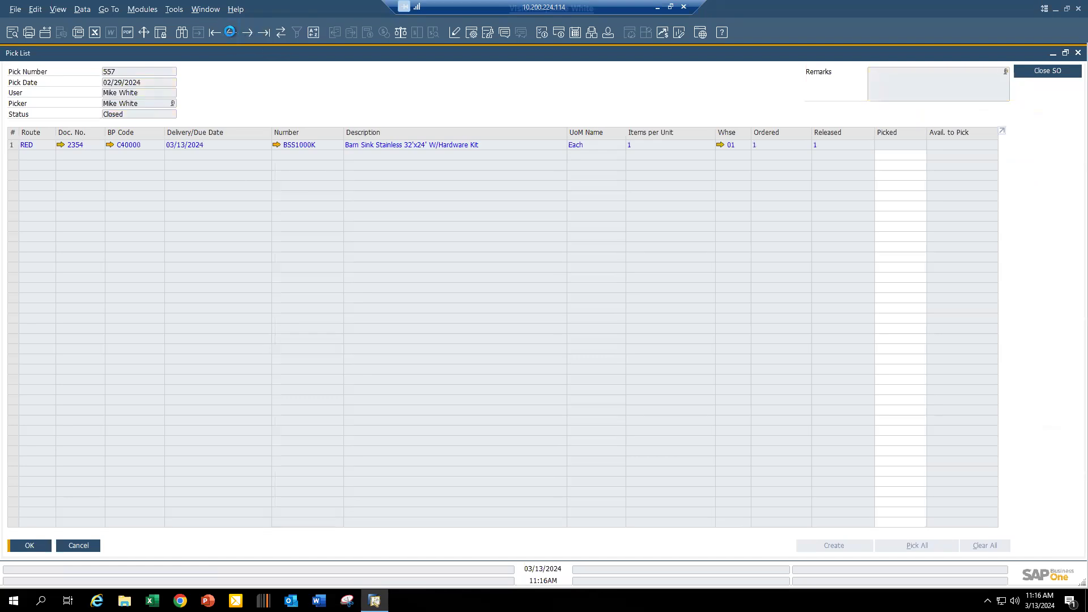
left_click(231, 34)
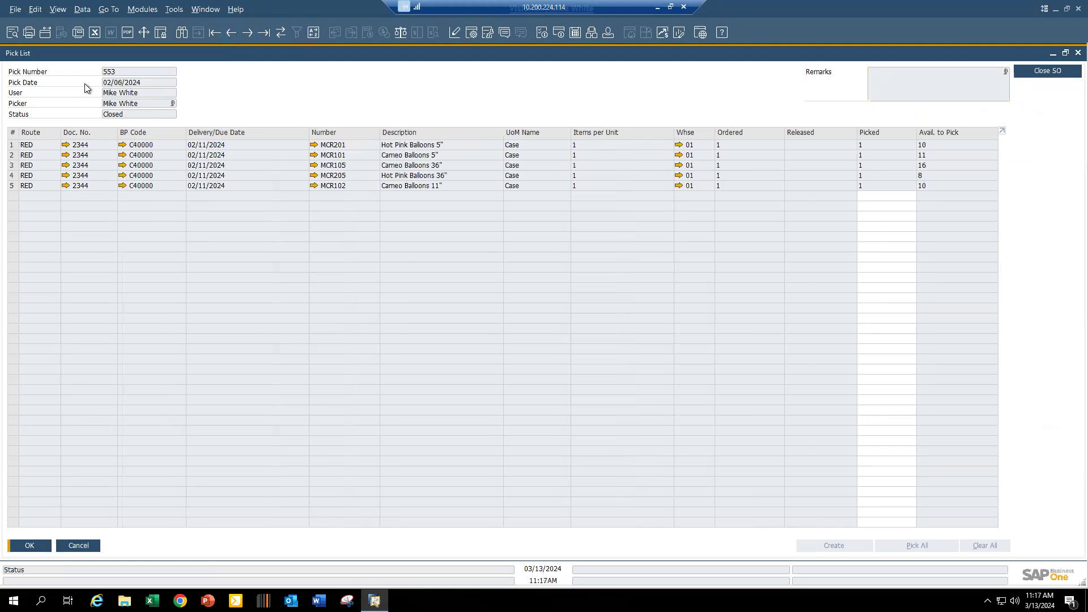
- Preview the printout of pick list 553 and open its "pick with BC" layout in the layout designer
left_click(13, 33)
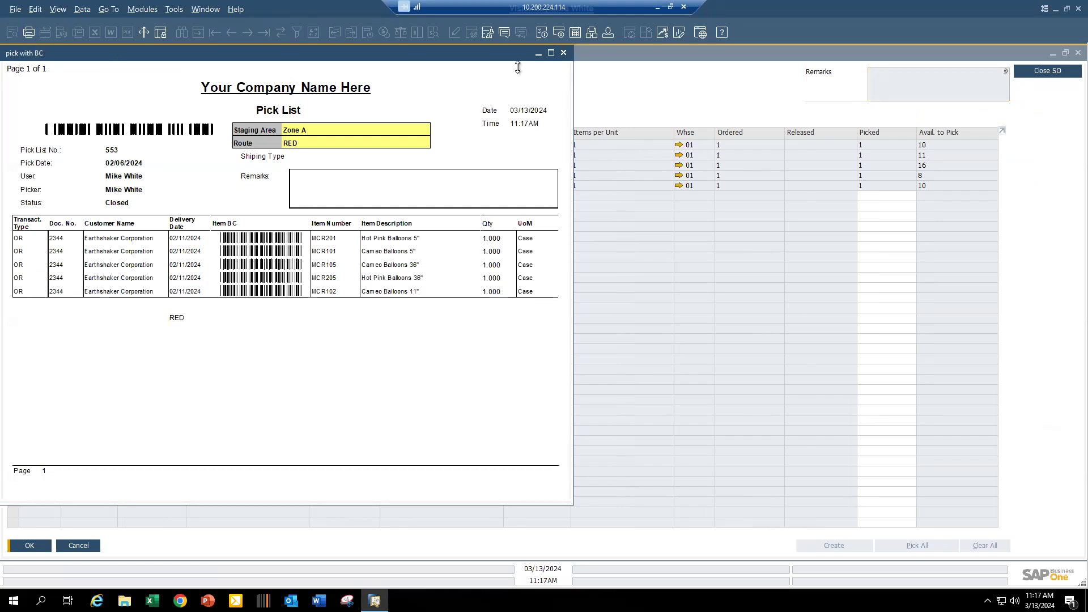
left_click(563, 53)
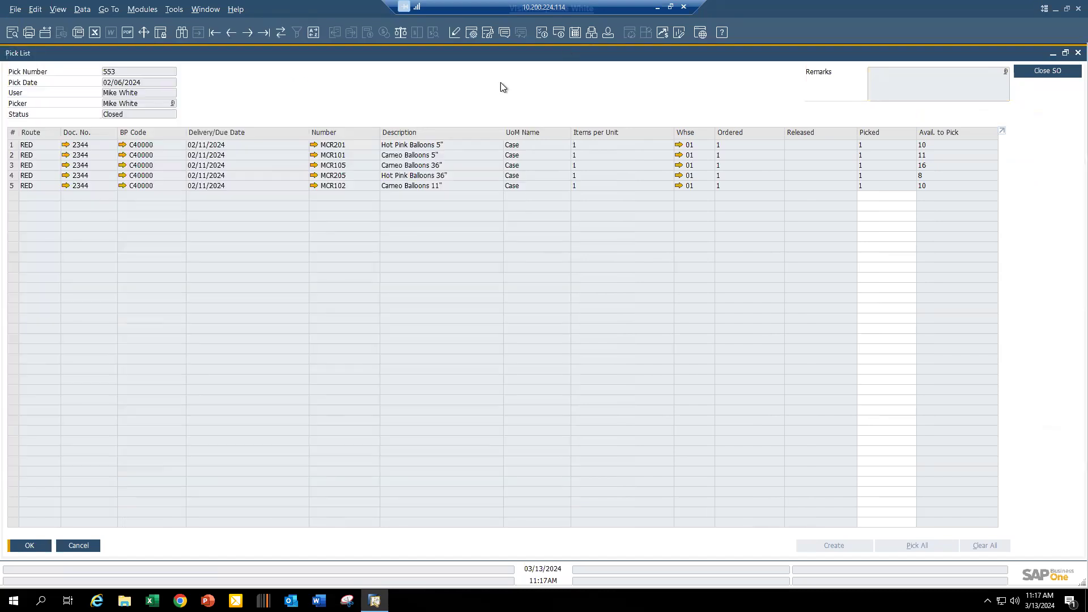
left_click(455, 33)
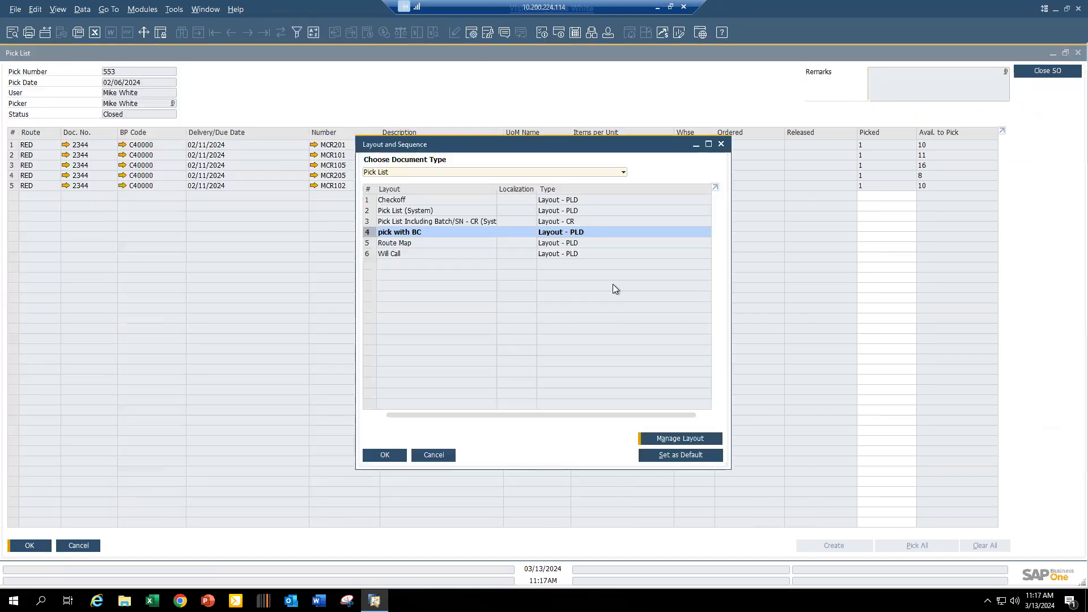
left_click(685, 439)
left_click(726, 343)
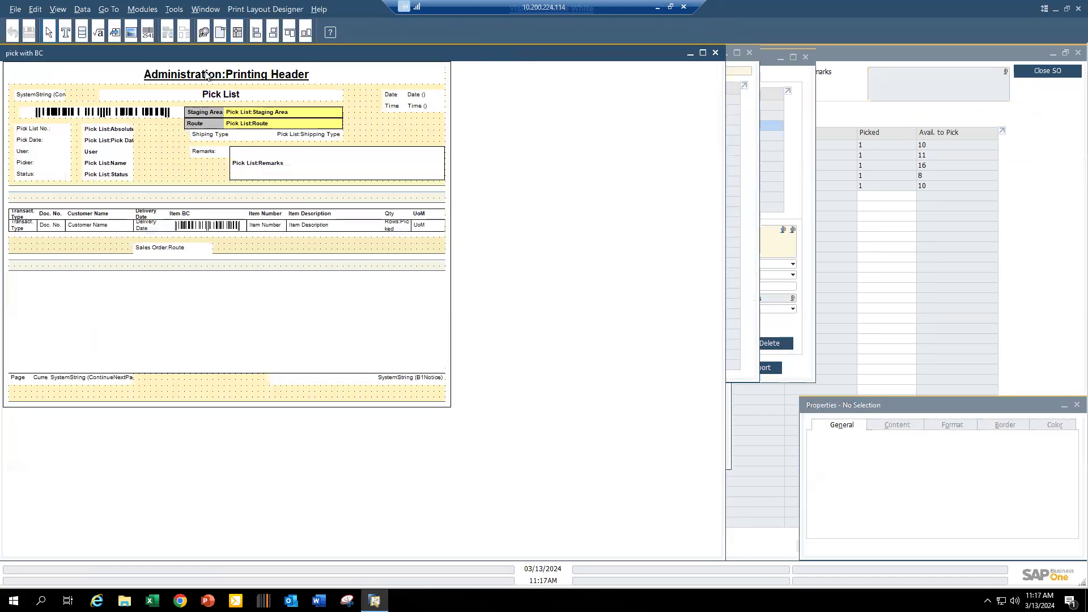
- Draw a bar code field about 160 wide and 30 high beside the remarks box, and set its source type to Database
left_click(148, 32)
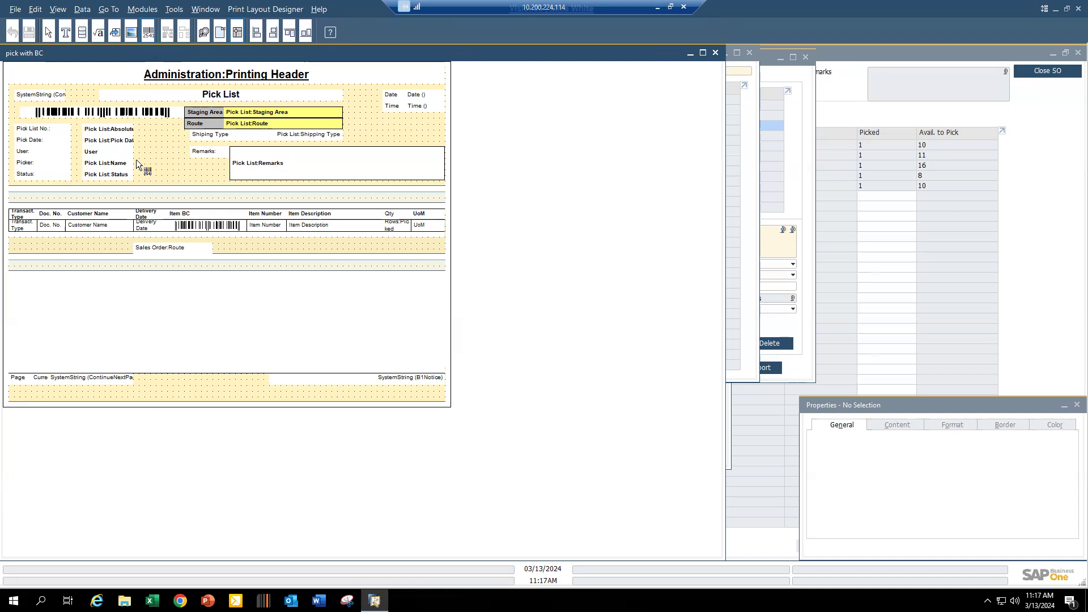
left_click_drag(194, 178, 228, 179)
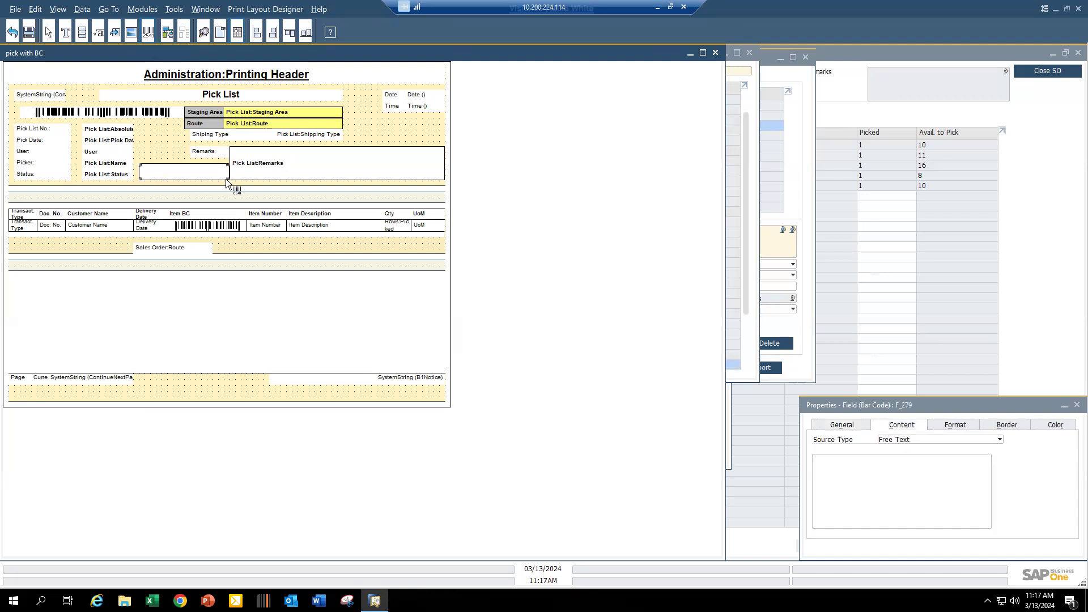
left_click(853, 423)
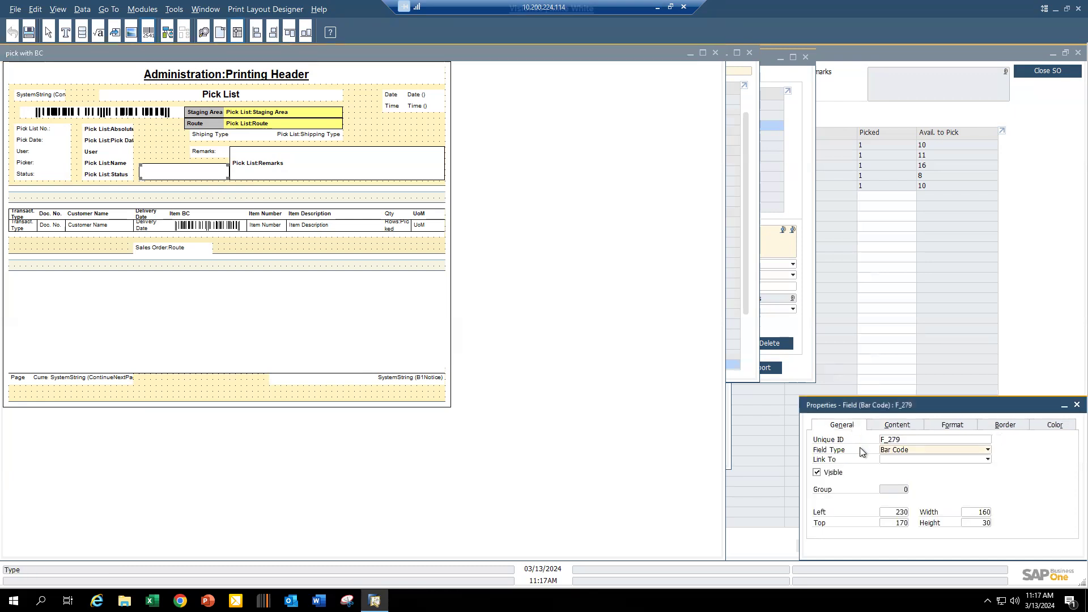
left_click(897, 424)
left_click(927, 441)
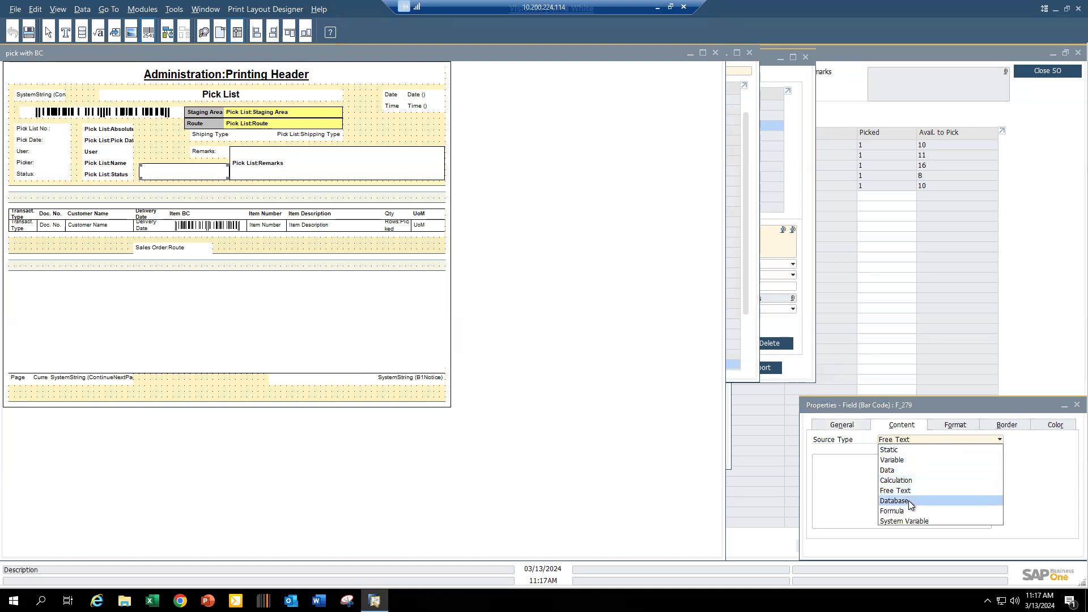
left_click(906, 501)
left_click(918, 464)
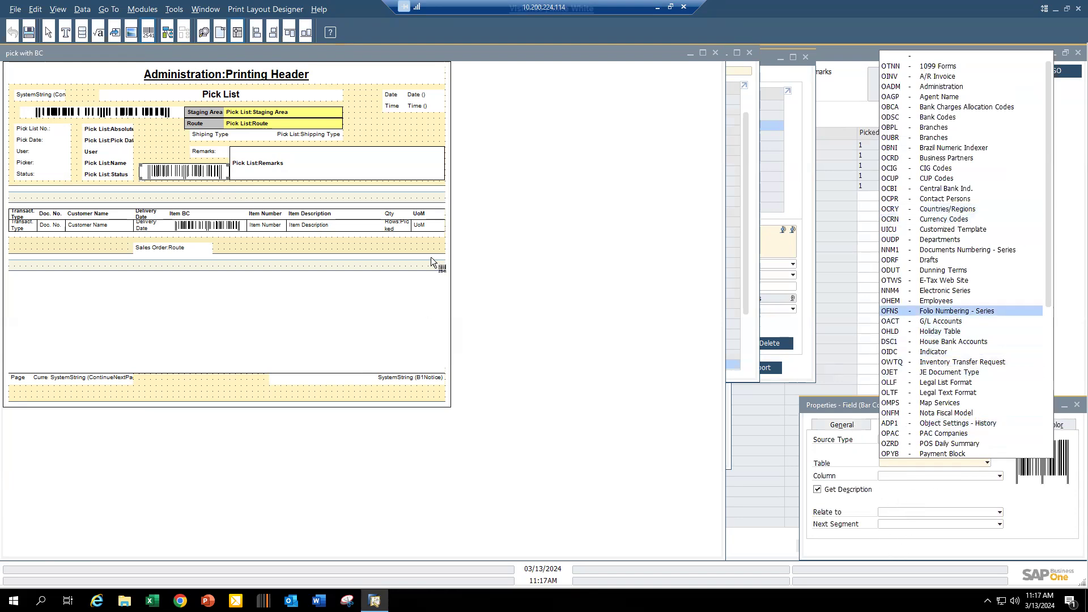
- Discard the changes to the "pick with BC" layout and close the layout windows and the pick list
left_click(716, 51)
left_click(715, 52)
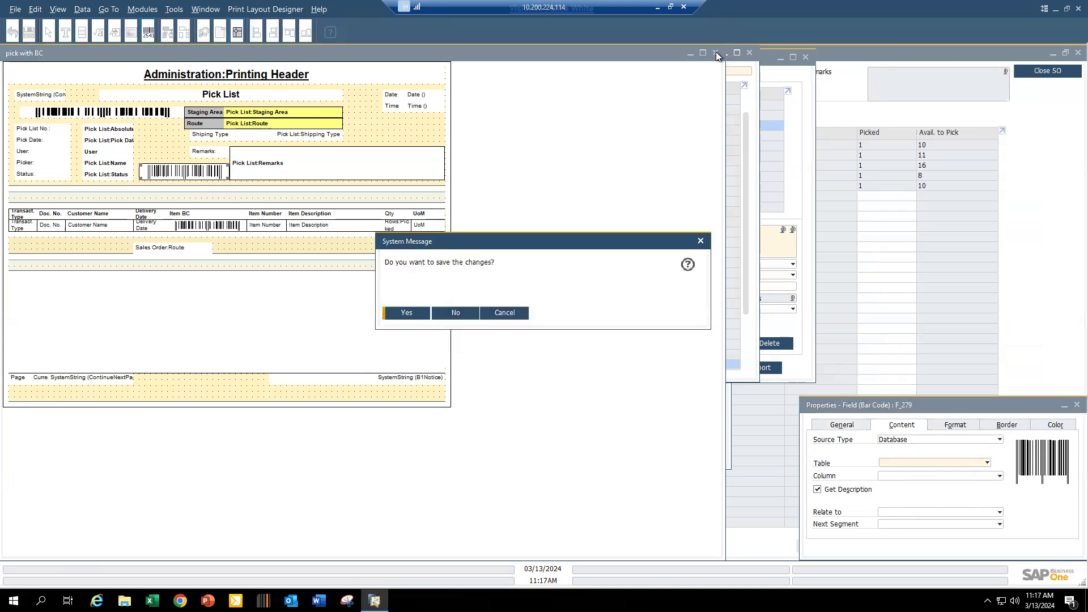
left_click(460, 315)
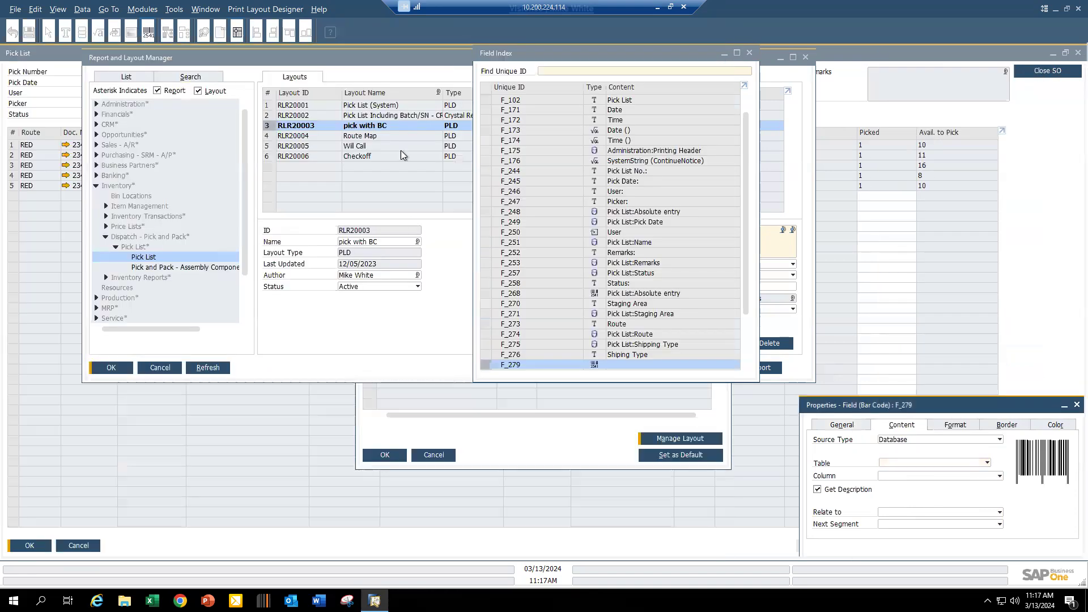
left_click(805, 58)
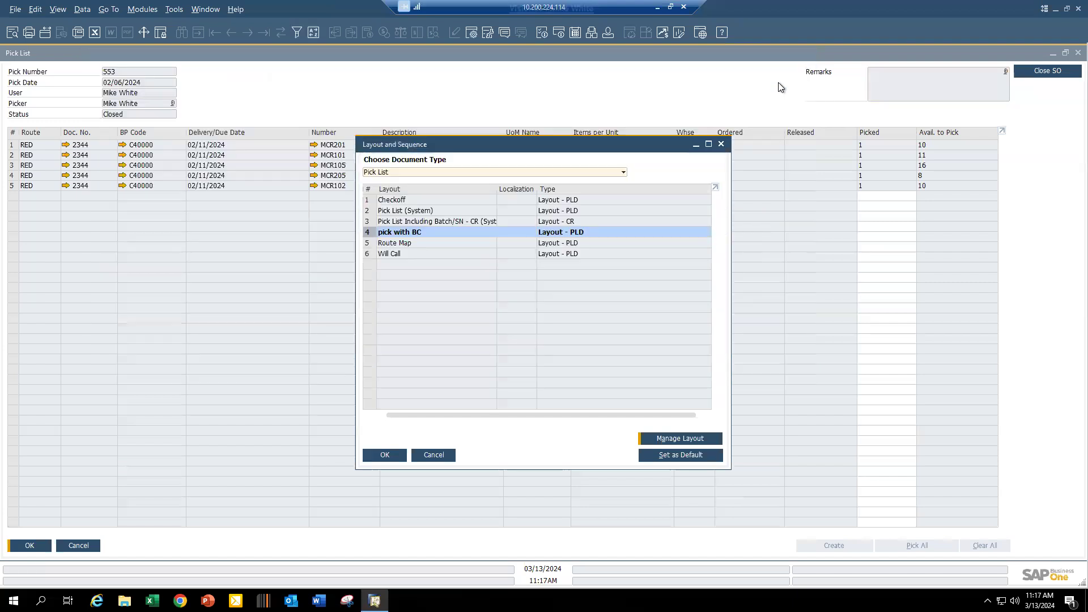
left_click(724, 144)
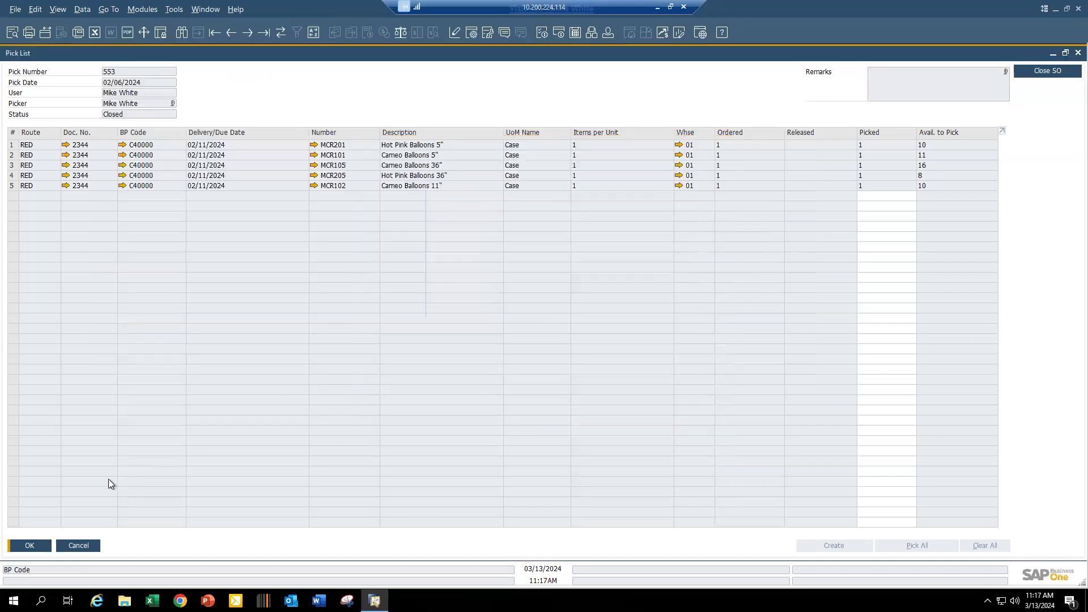
left_click(78, 545)
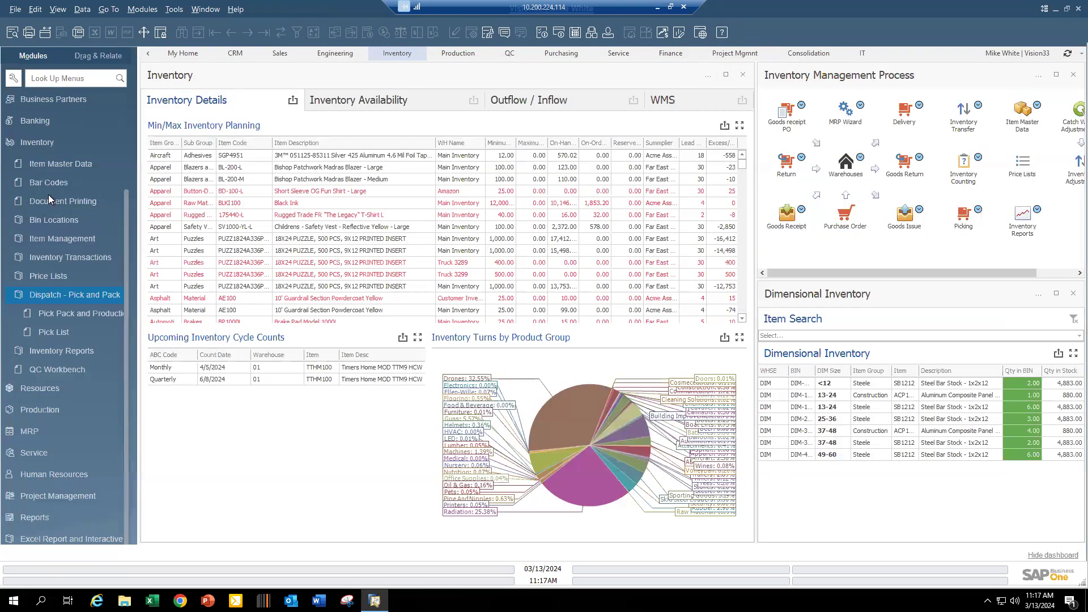
- Open the Document Printing selection criteria, view the available document types, and cancel without printing
left_click(52, 202)
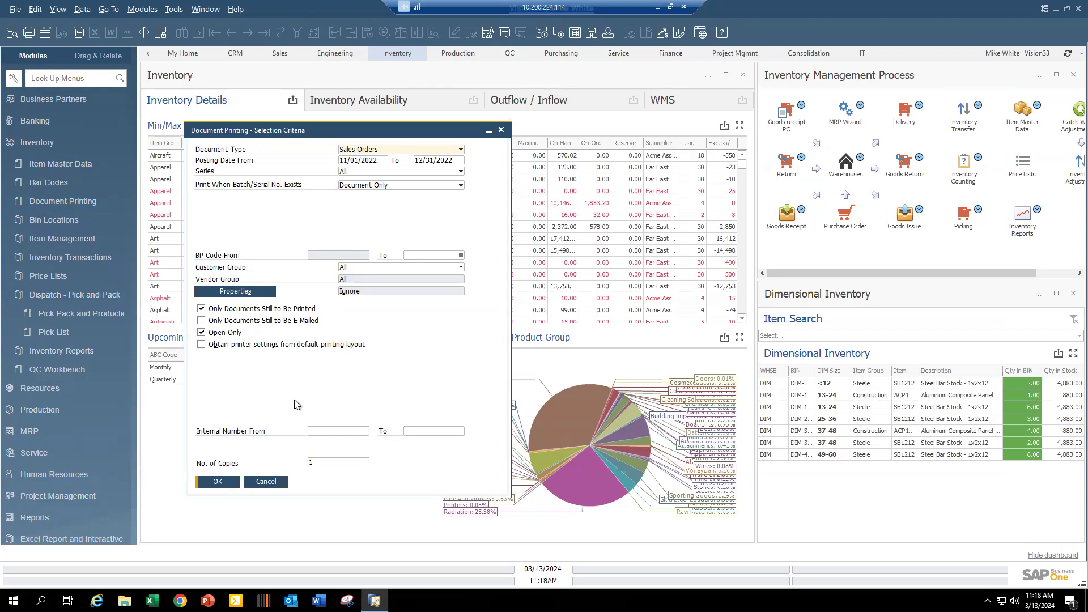
left_click(427, 150)
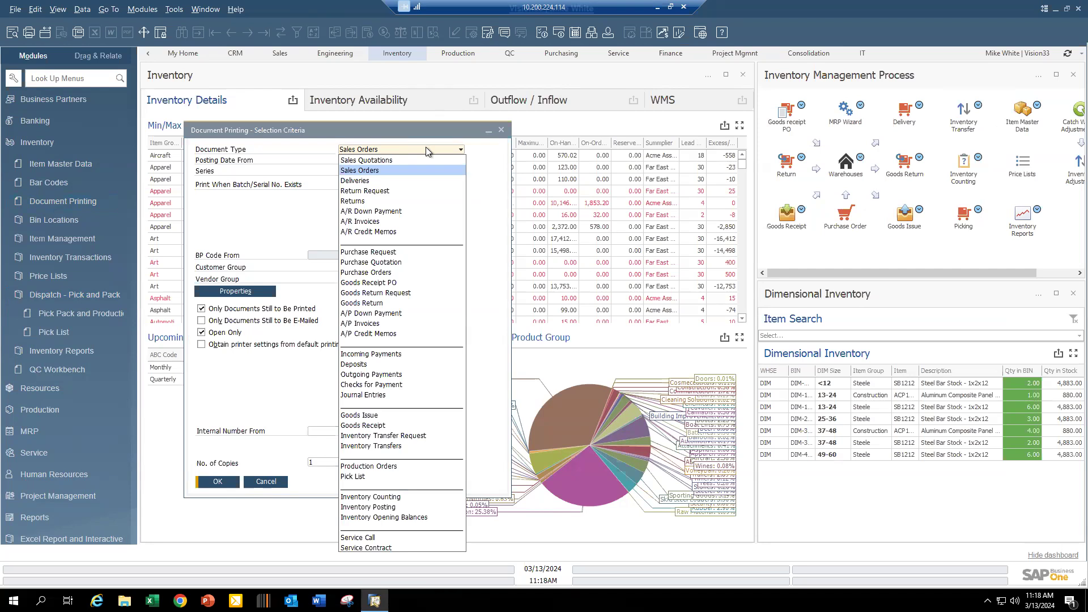
left_click(495, 171)
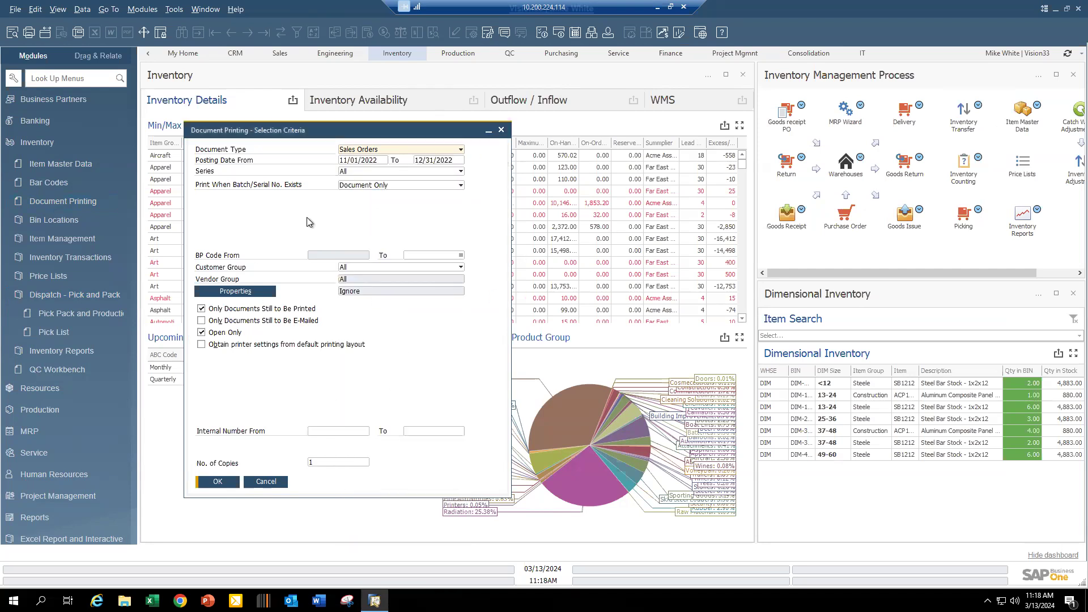
left_click(266, 482)
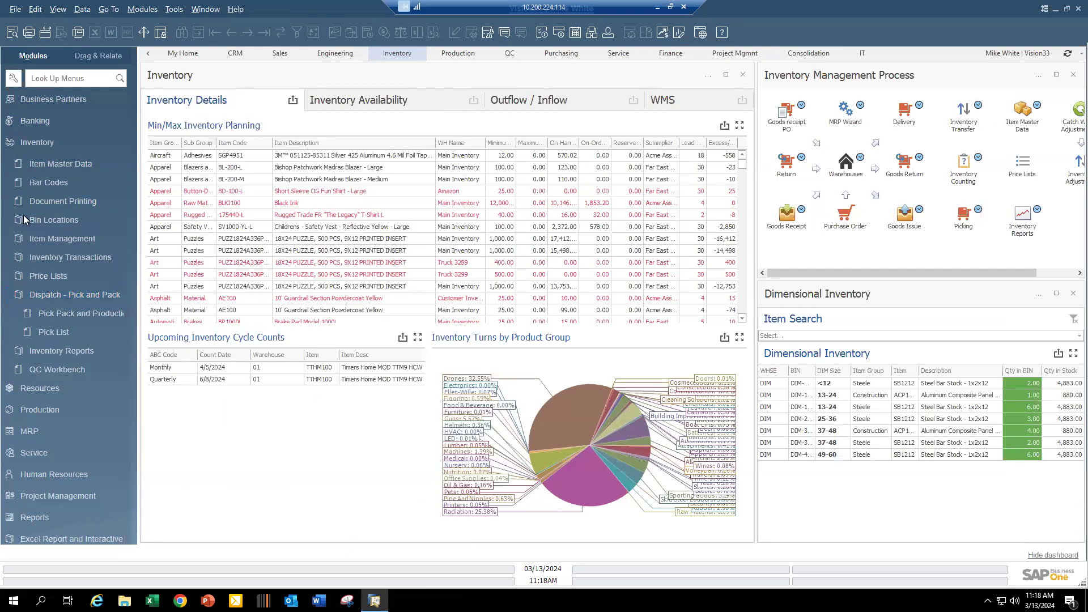
- Search the modules for "ware", open the Warehouses setup and find the warehouse with code 05
left_click(52, 218)
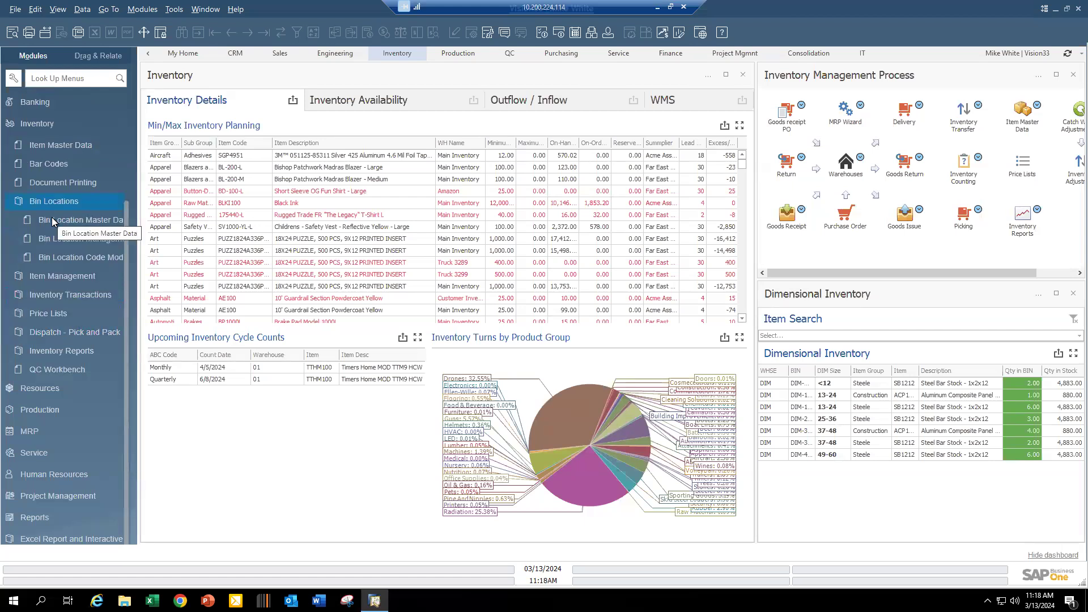
left_click(84, 78)
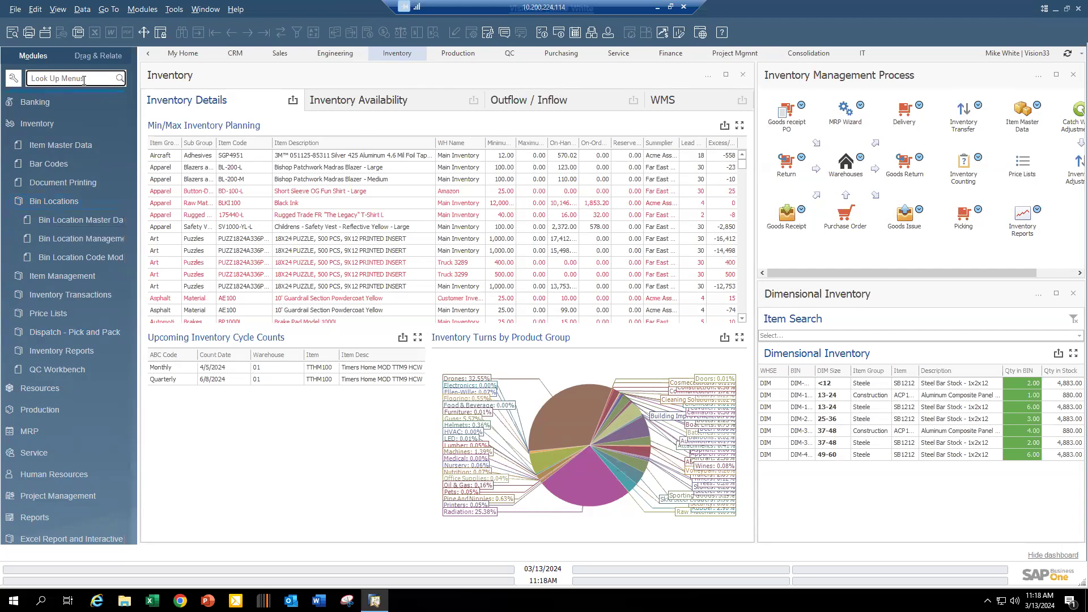
type("ware")
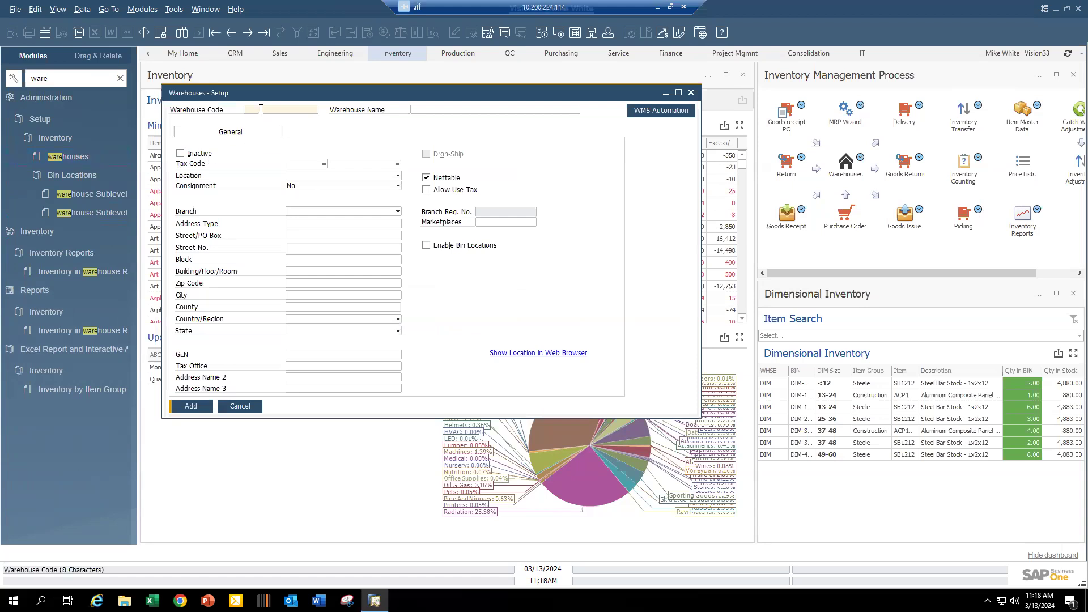
key("ctrl+f")
type("05")
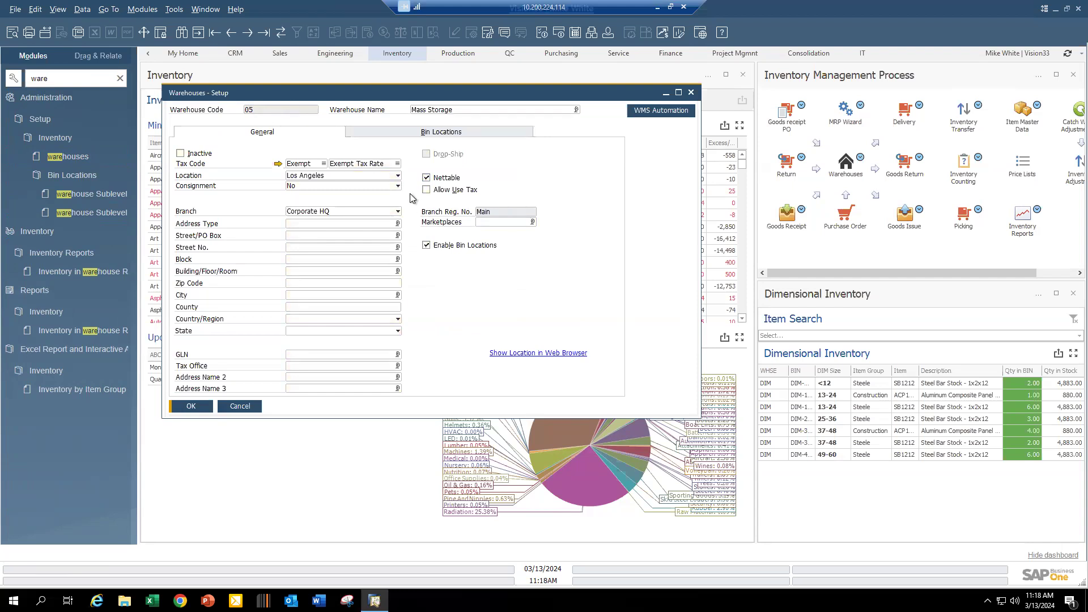
- Browse back through the warehouse records to the Main Inventory warehouse and clear the module search
left_click(229, 34)
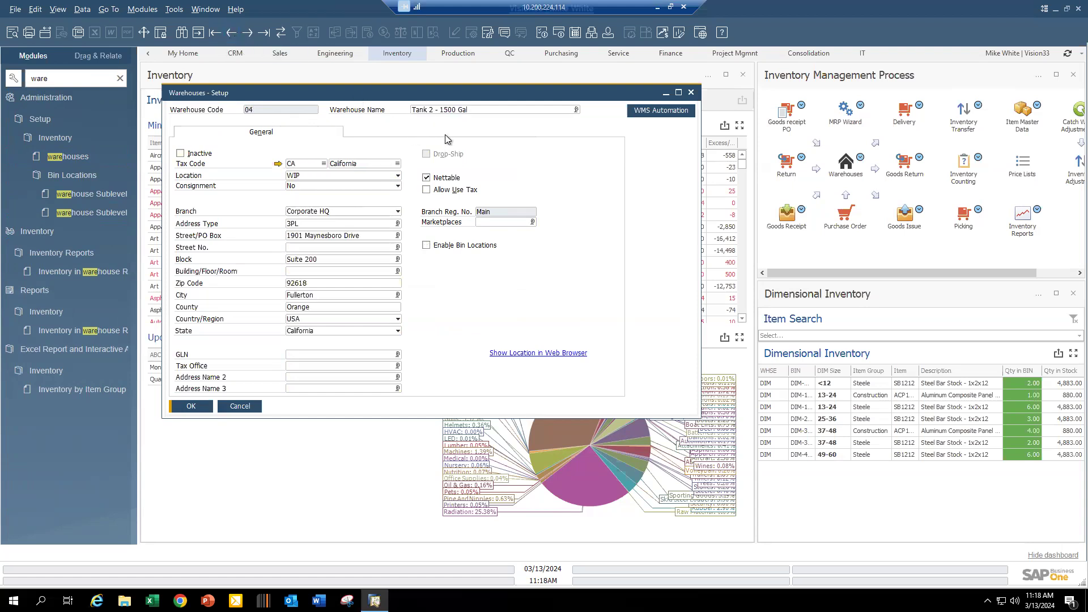
left_click(215, 33)
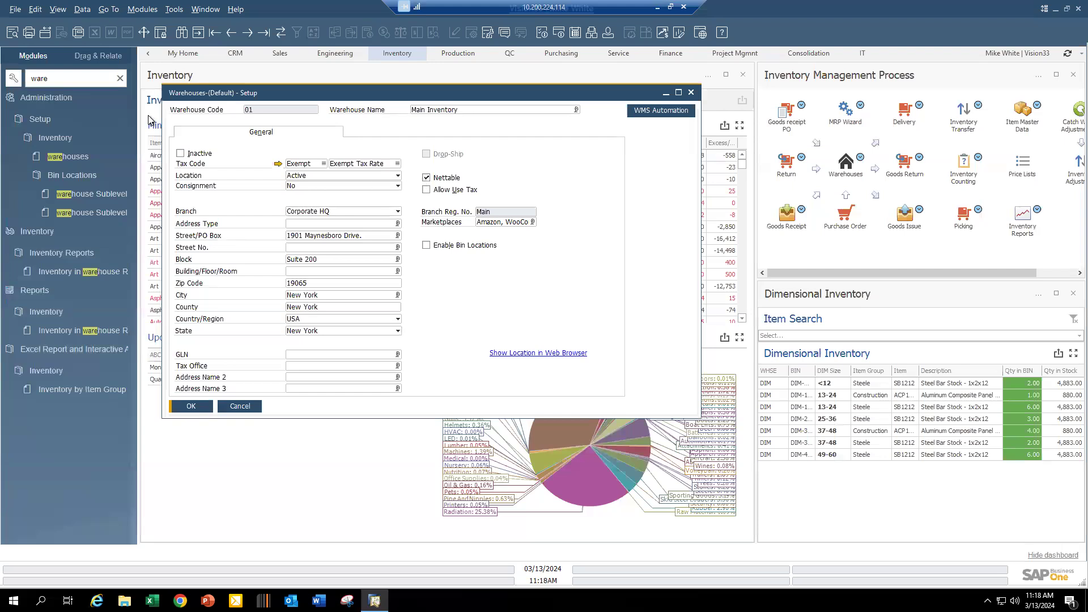
left_click(117, 80)
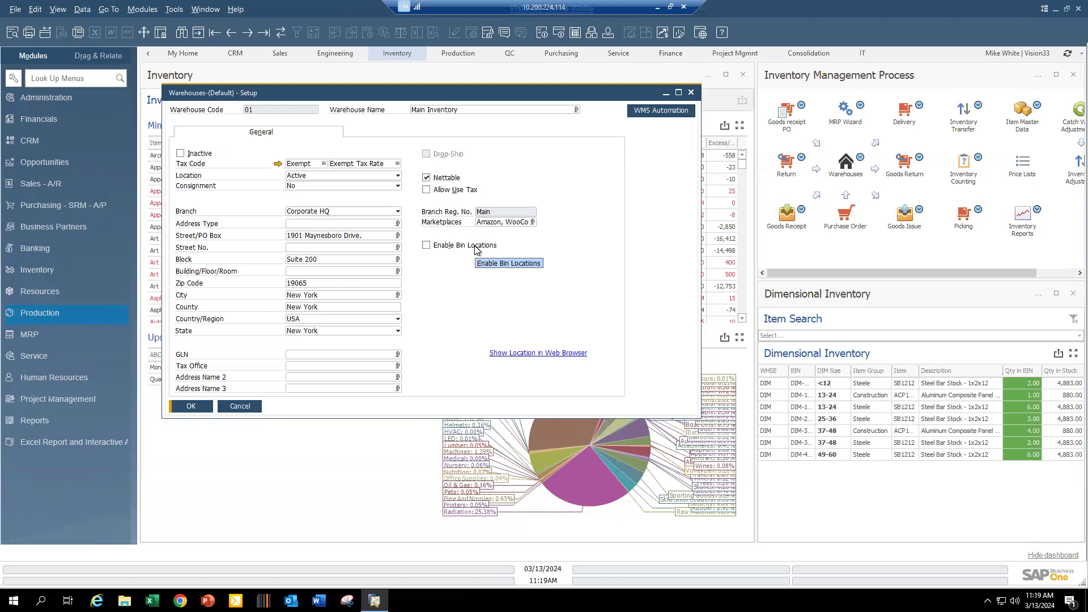
- Find the warehouse with code 05 and display its bin location settings
key("ctrl+f")
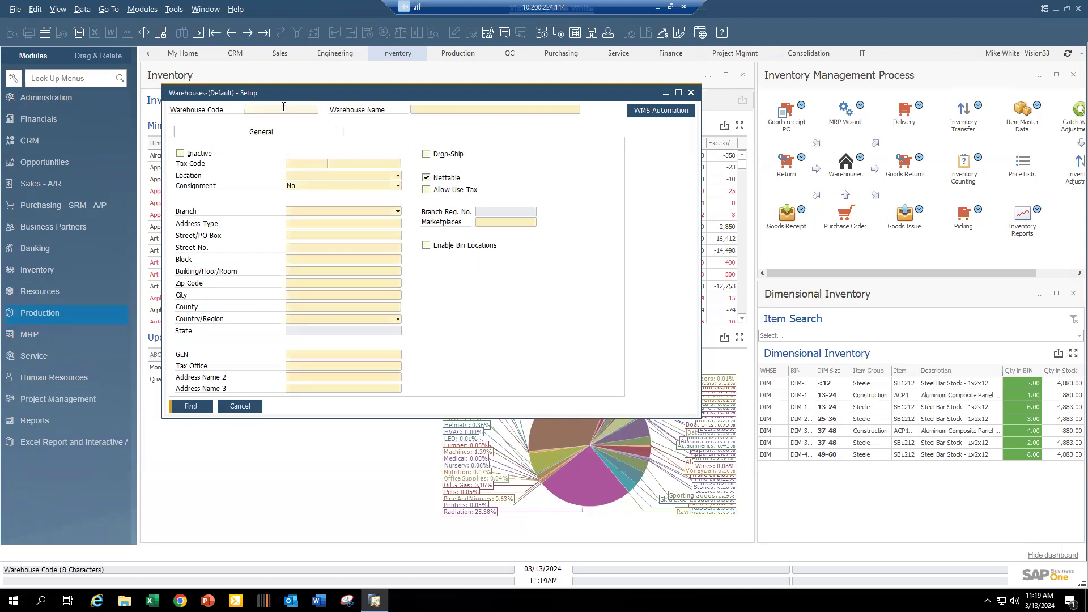
type("05")
key("Return")
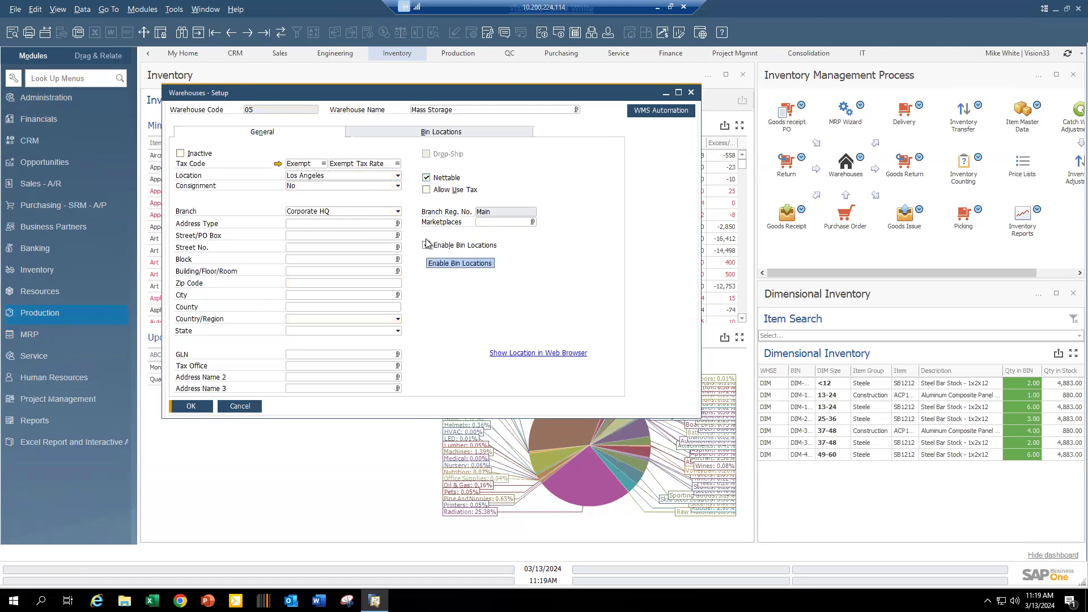
left_click(437, 133)
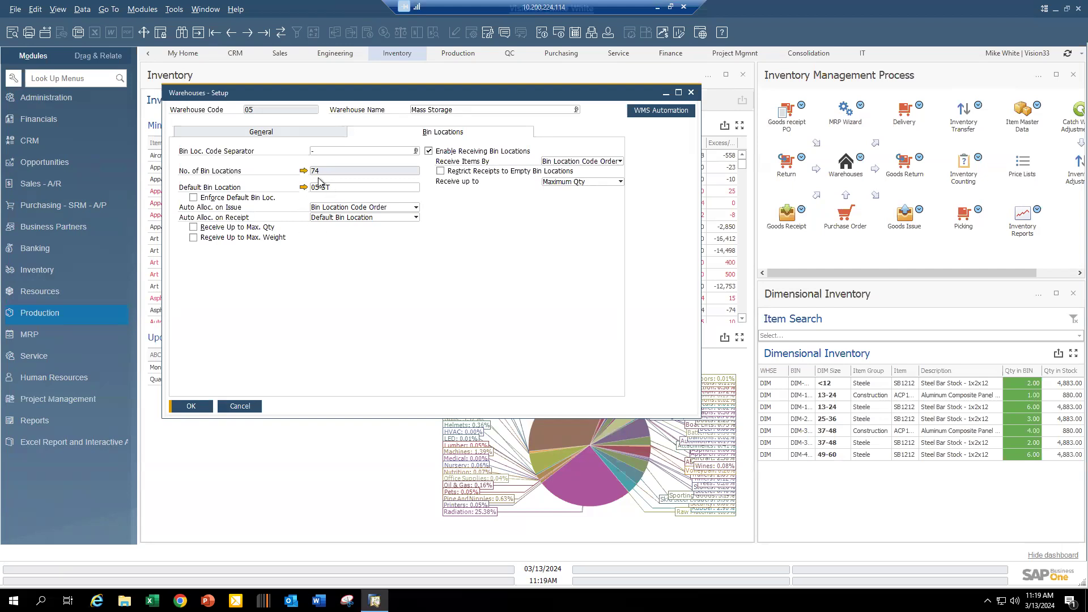
- Open the warehouse's bin location list, view the contents of bin 05-A1-S1-L2 and open that bin's master data
left_click(303, 170)
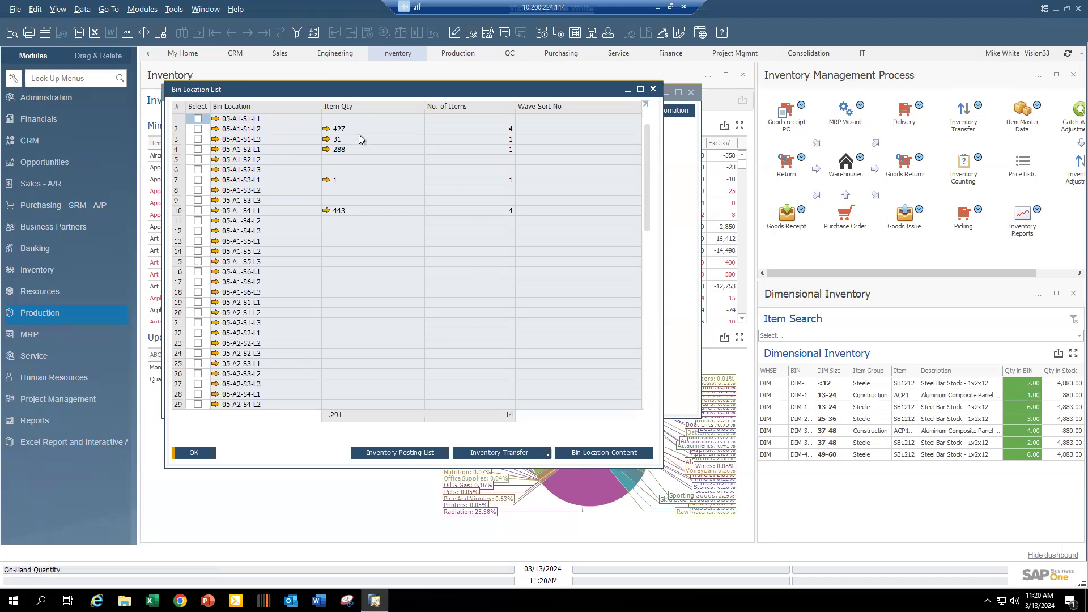
left_click(326, 130)
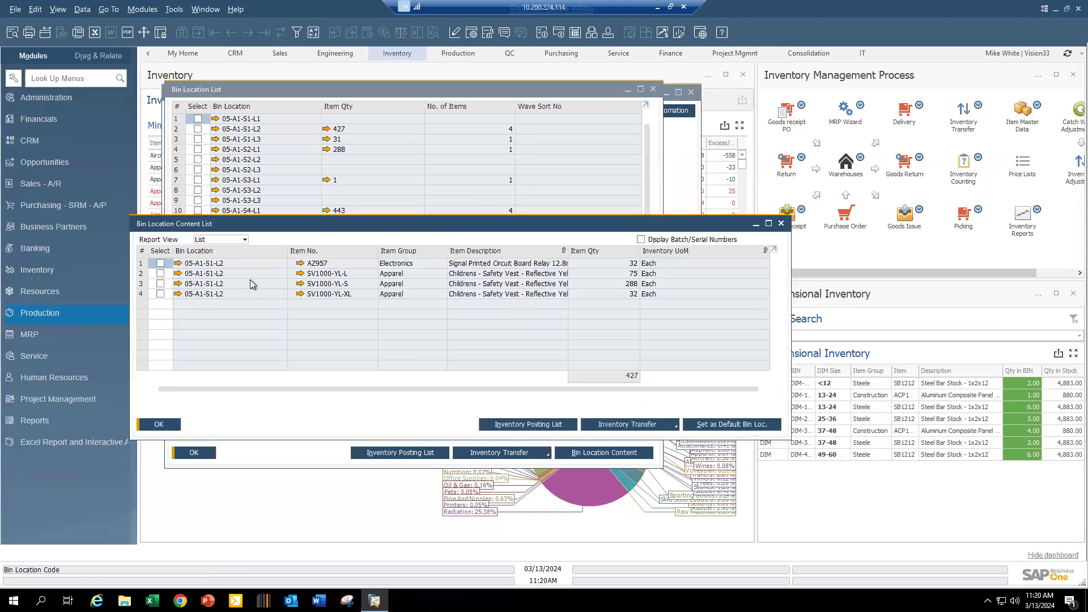
left_click(178, 264)
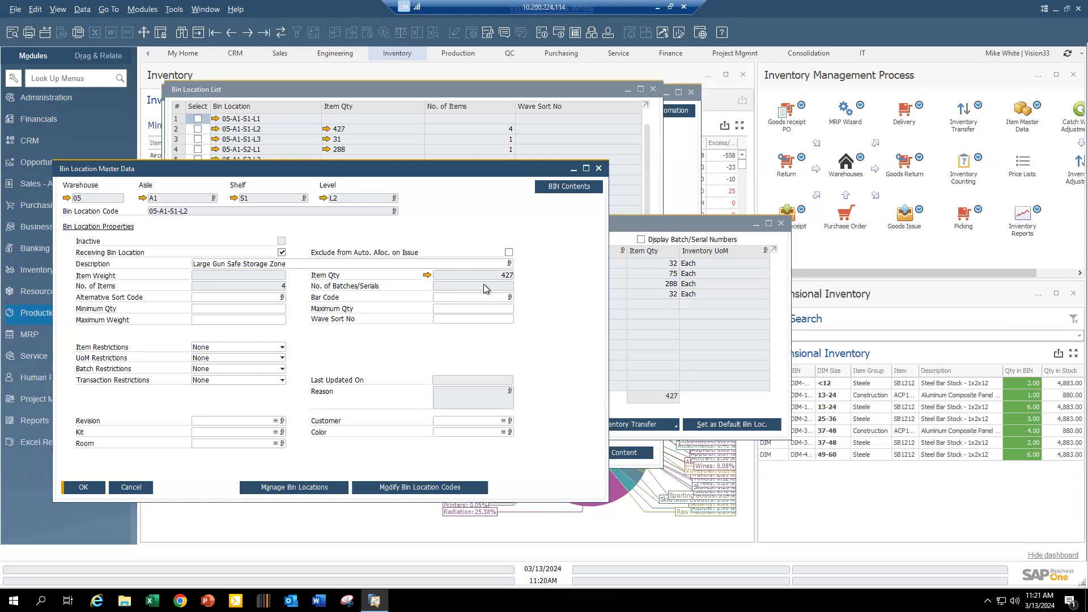
- Examine the bin's bar code, minimum quantity, maximum quantity and wave sort number fields without entering values
left_click(467, 298)
left_click(250, 309)
left_click(463, 306)
left_click(456, 319)
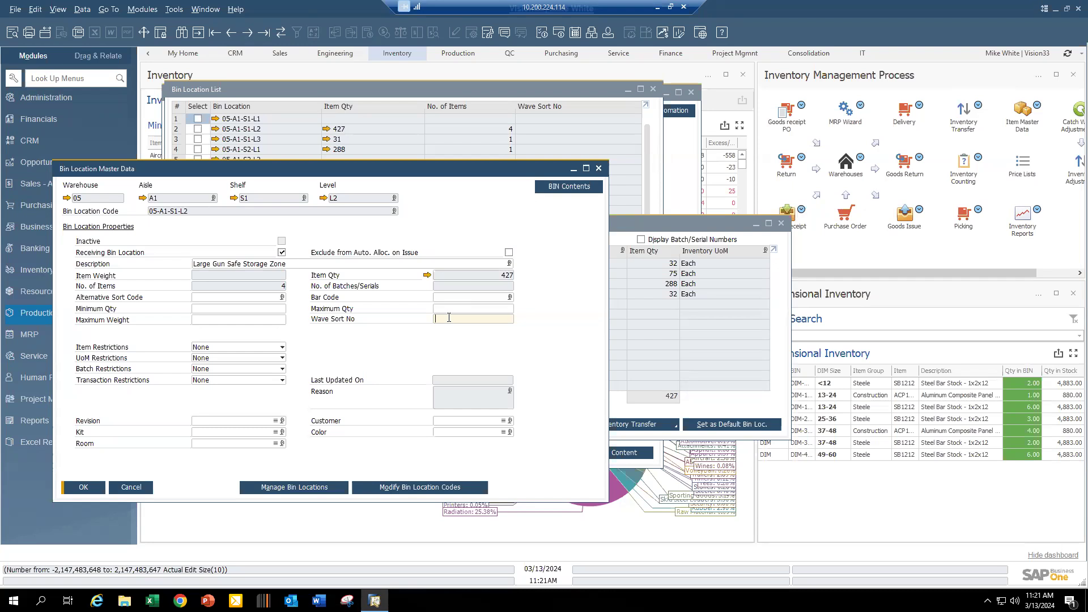
- View the available item restriction and batch restriction options for bin 05-A1-S1-L2 without choosing any
left_click(255, 348)
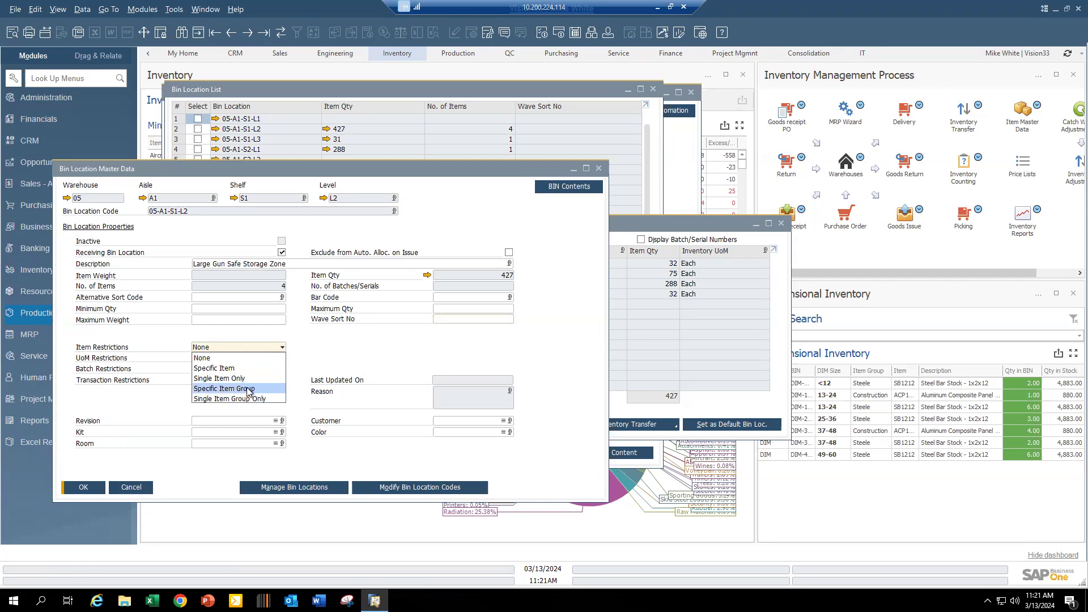
left_click(307, 348)
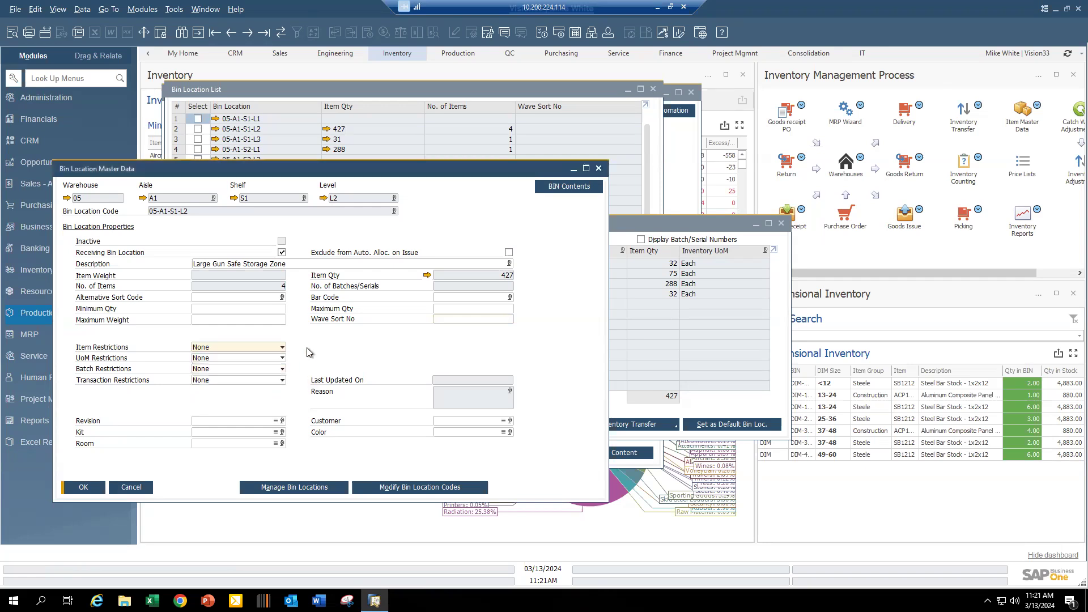
left_click(230, 369)
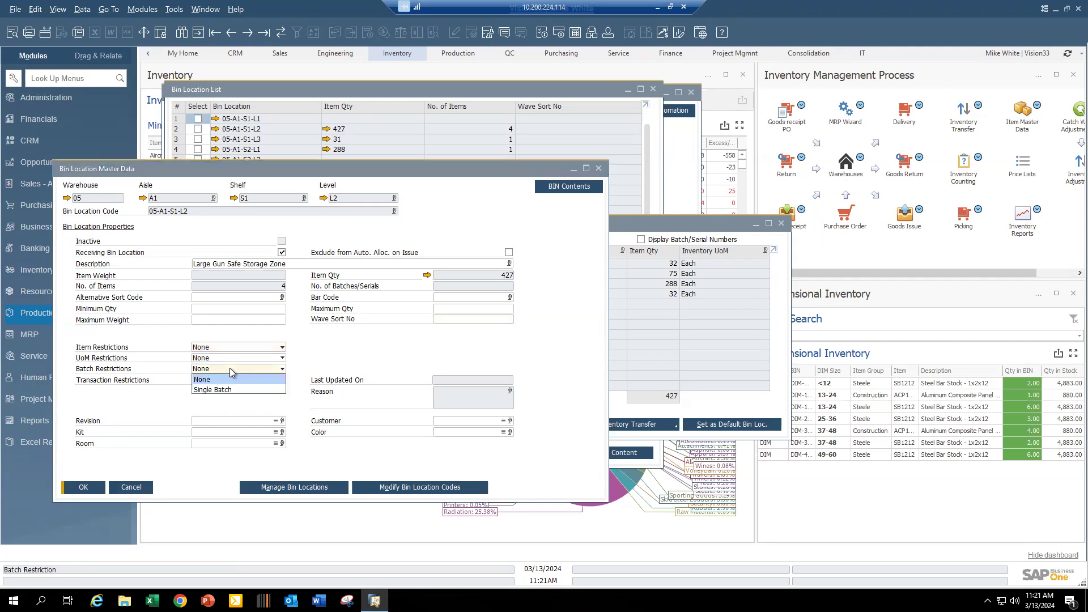
- Examine the available batch and transaction restriction options for bin location 05-A1-S1-L2
left_click(230, 369)
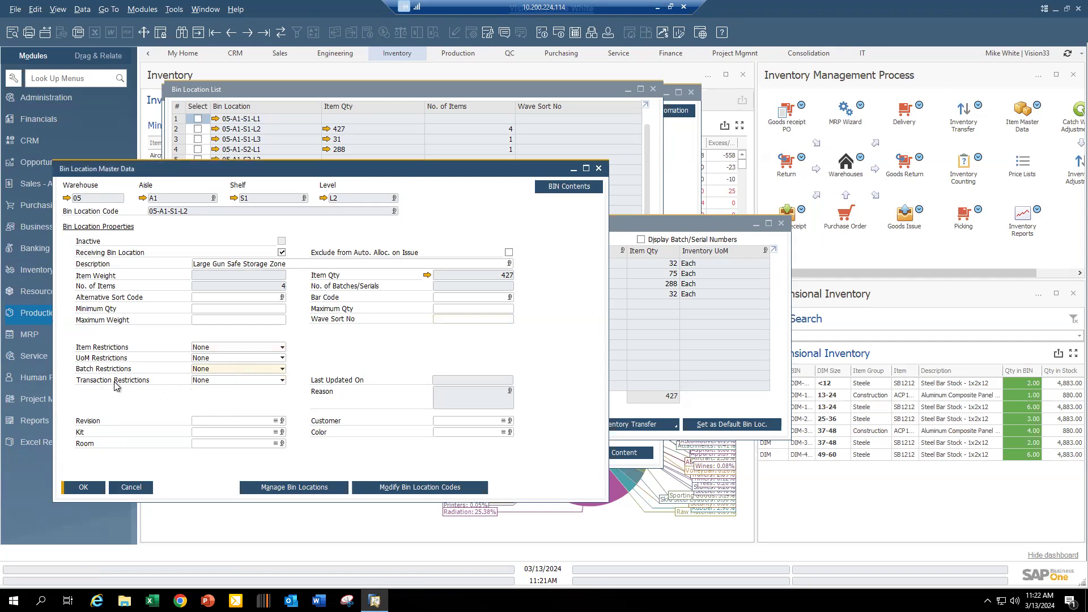
left_click(227, 381)
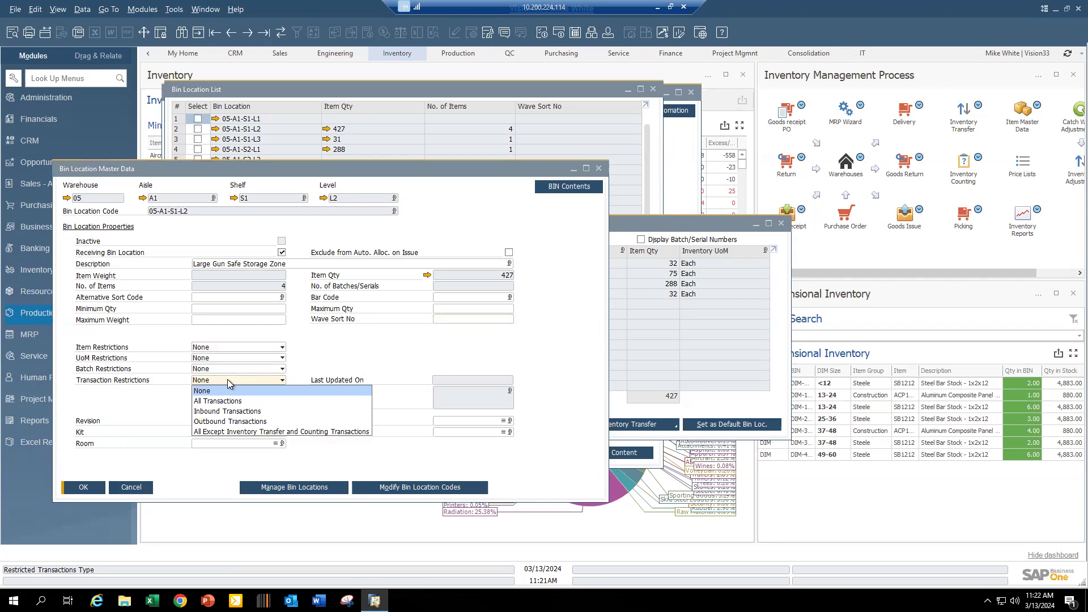
left_click(227, 379)
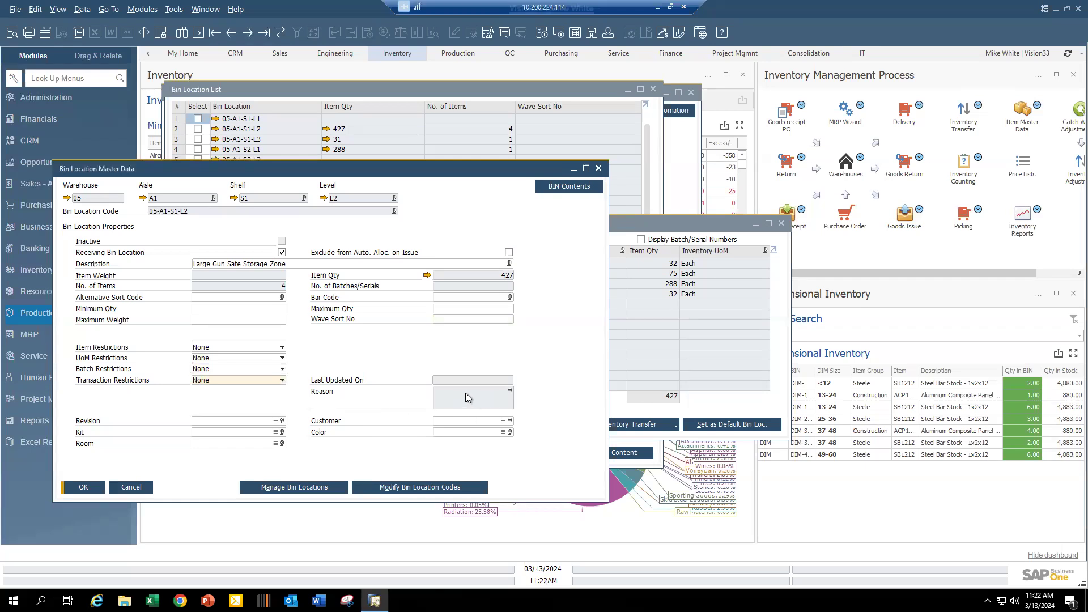
- Examine the bin's Revision, Kit, Room, Customer and Color attributes, including the list of attribute codes available for Room
left_click(236, 420)
left_click(243, 432)
left_click(246, 443)
left_click(231, 422)
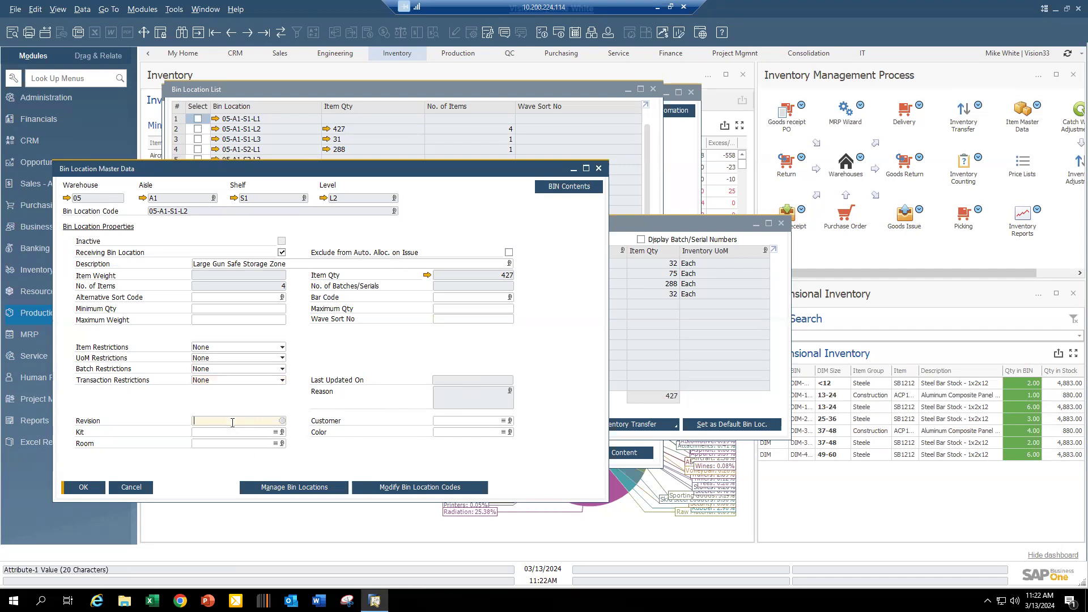
left_click(227, 433)
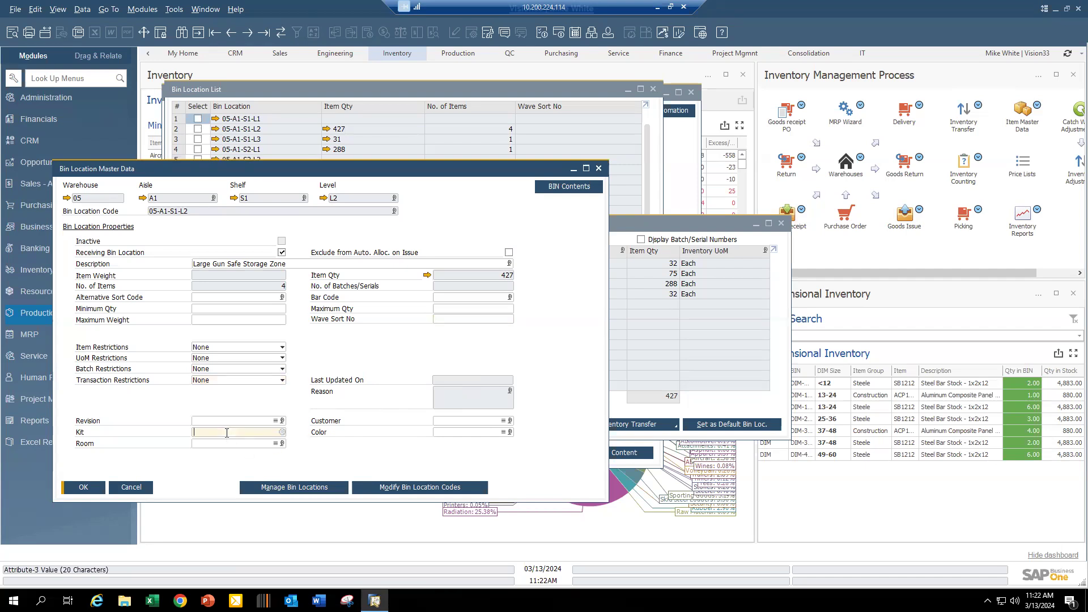
left_click(259, 443)
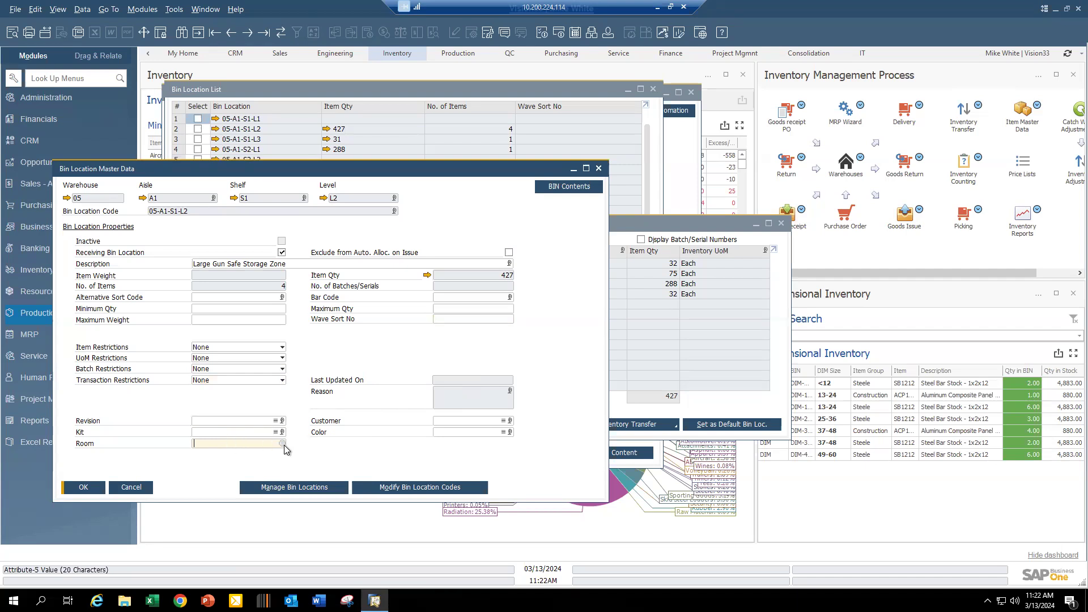
left_click(284, 443)
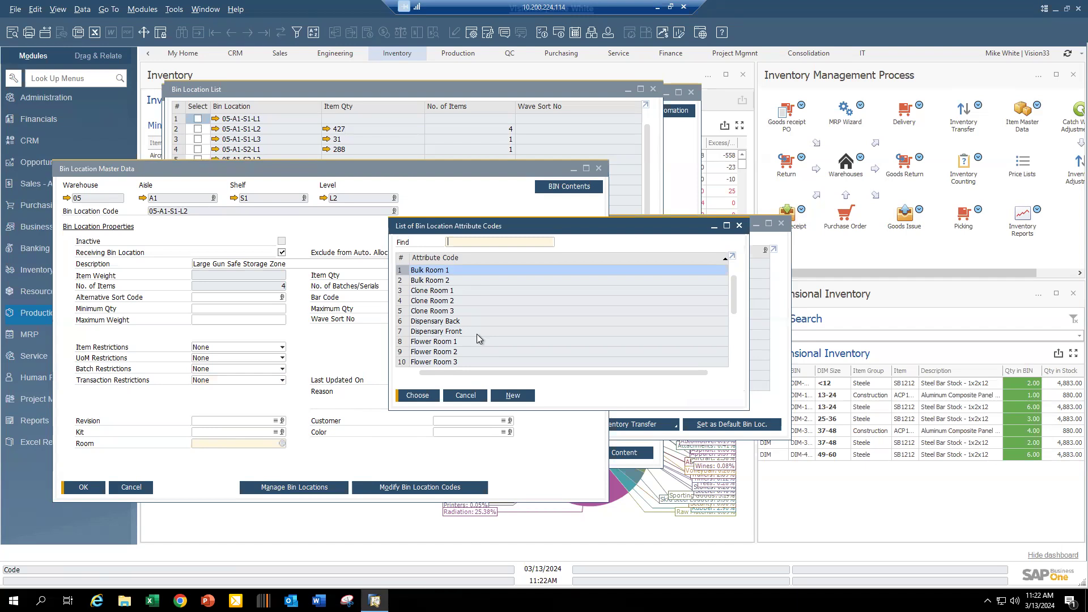
left_click(466, 395)
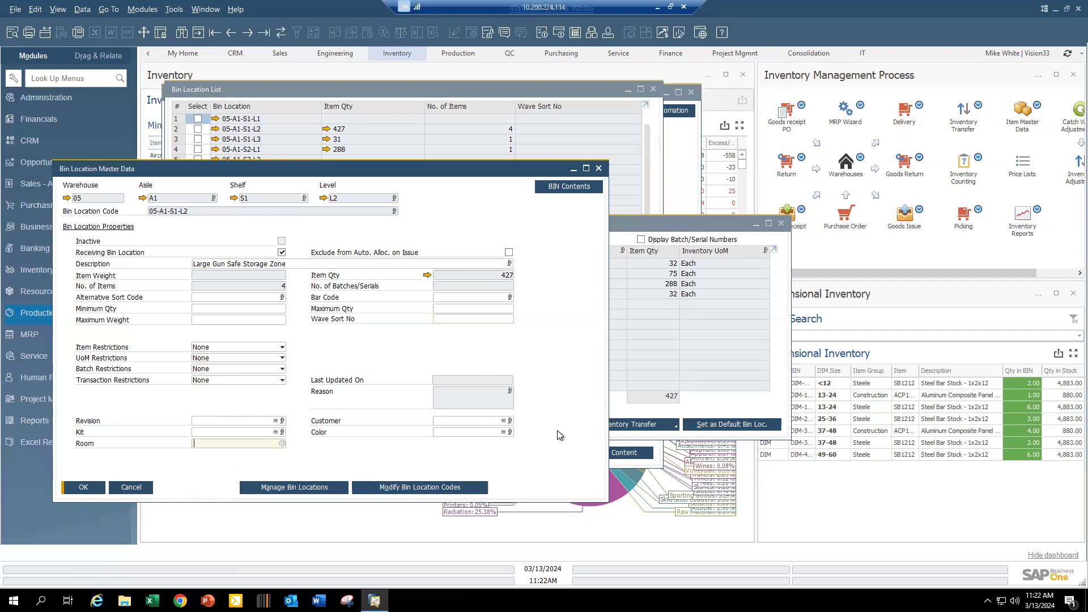
left_click(487, 420)
key("Tab")
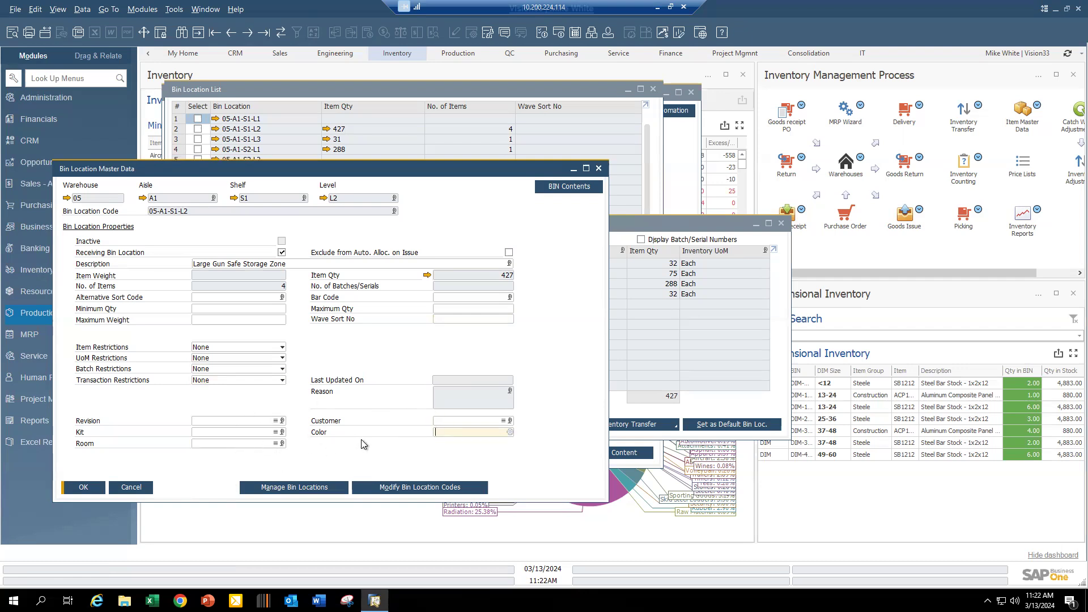
- Close the bin location master data, the bin content list and the bin location list to return to the warehouse setup
left_click(83, 487)
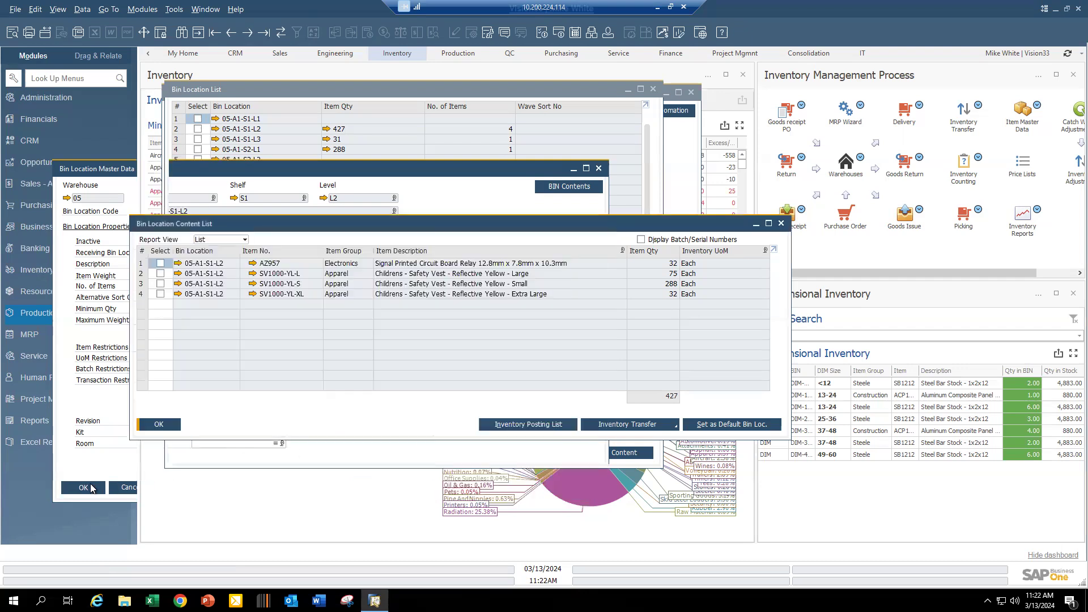
left_click(160, 425)
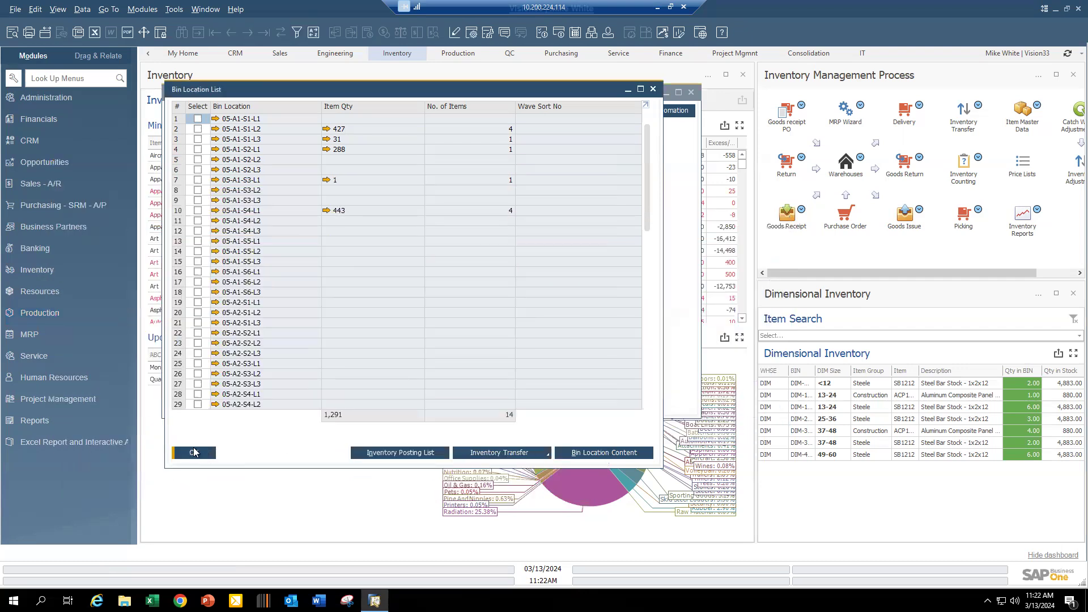
left_click(196, 453)
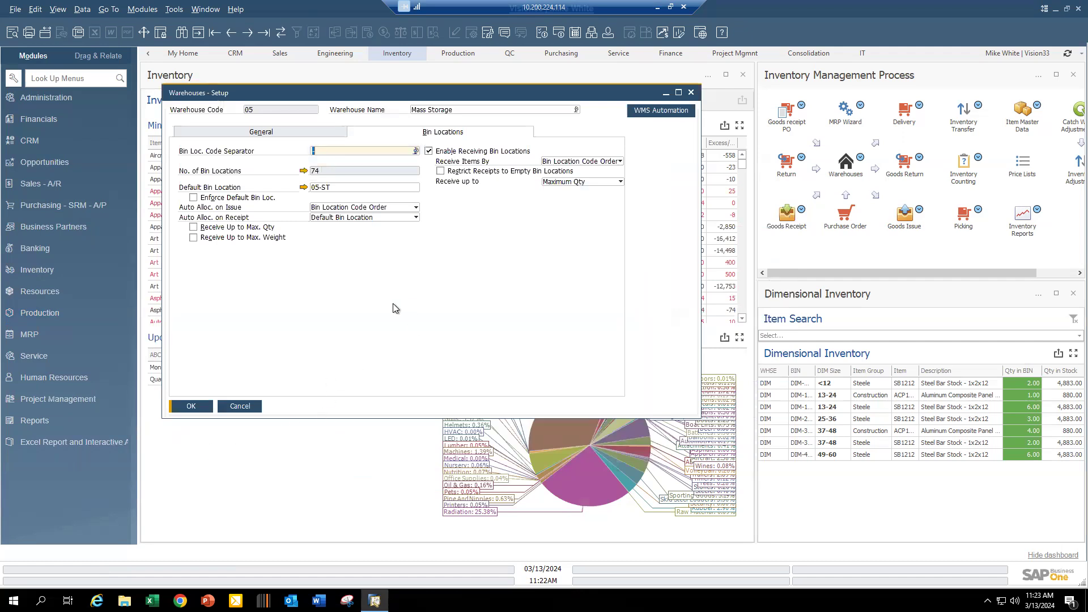
- View the general settings of the Mass Storage warehouse and browse back to warehouse 03, Dropship Warehouse
left_click(261, 131)
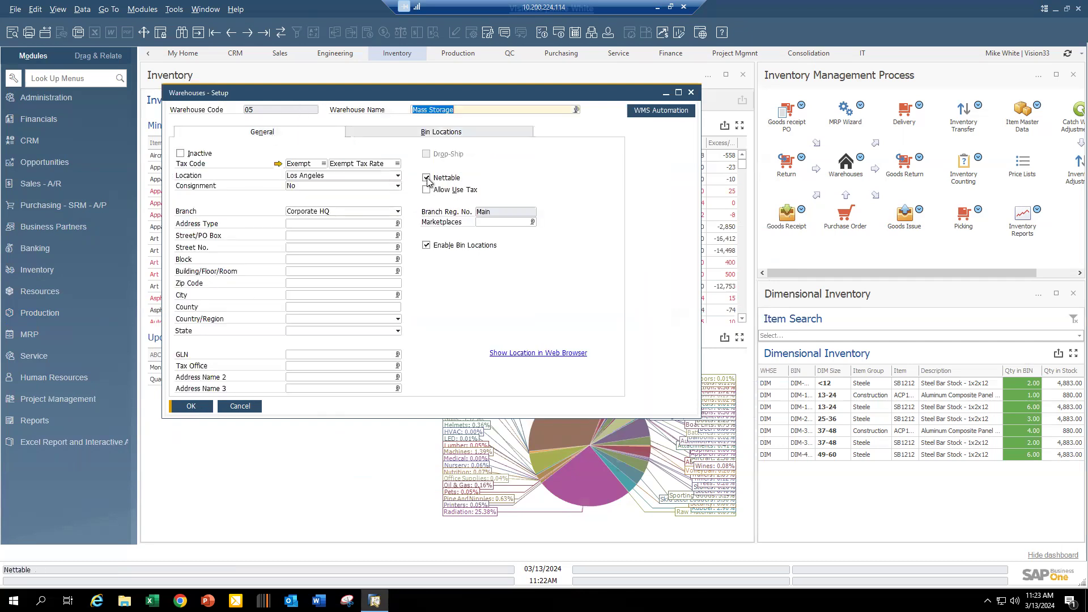
left_click(232, 34)
left_click(233, 34)
left_click(232, 34)
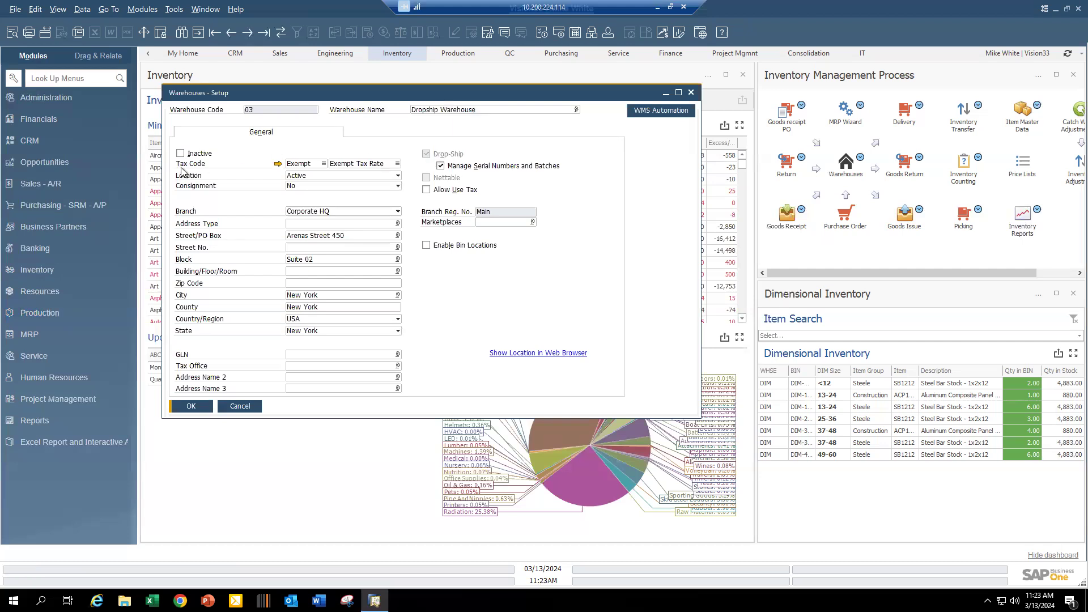
- Start a new sales order for the customer Earthshaker Corporation, continuing despite the exceeded credit limit
left_click(46, 185)
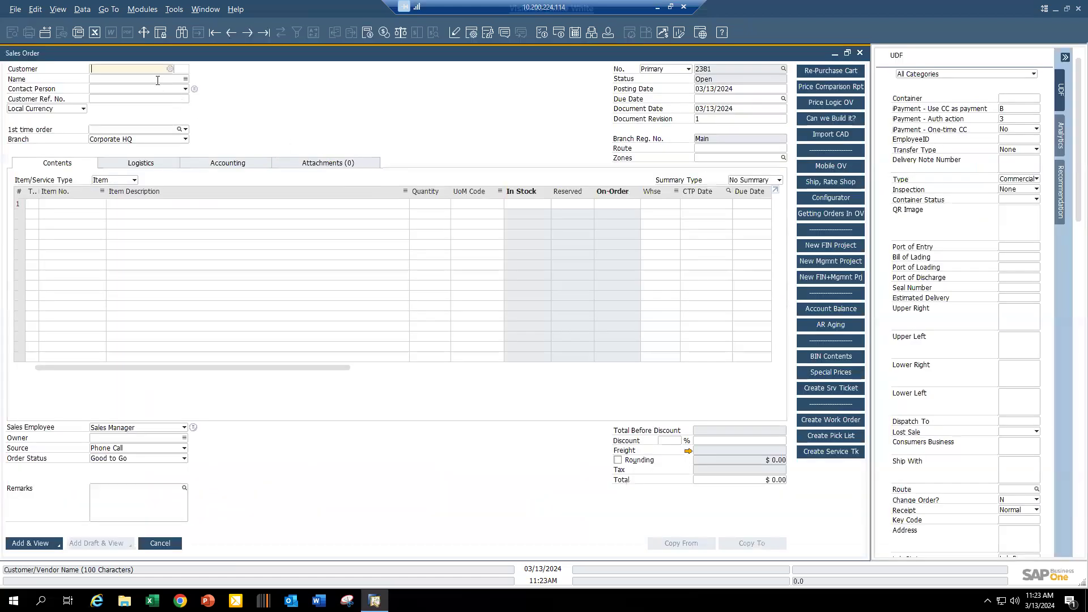
left_click(158, 80)
type("ear")
key("Tab")
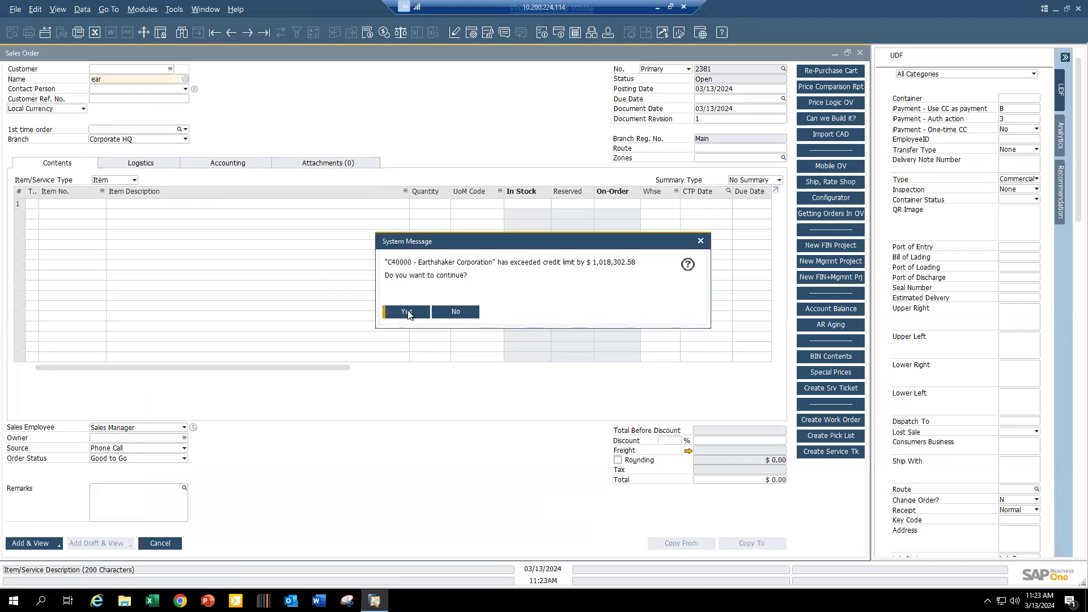
left_click(407, 312)
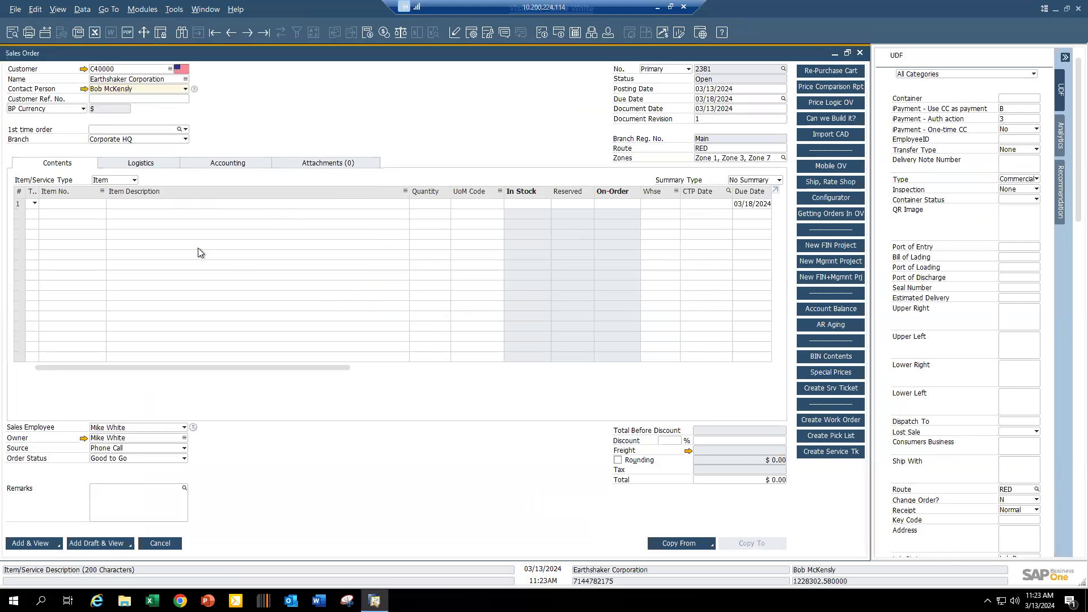
- Add item SV1000-YL-L to the first order line and set its warehouse to 03, Dropship Warehouse
left_click(78, 204)
type("SV1000-YL-L")
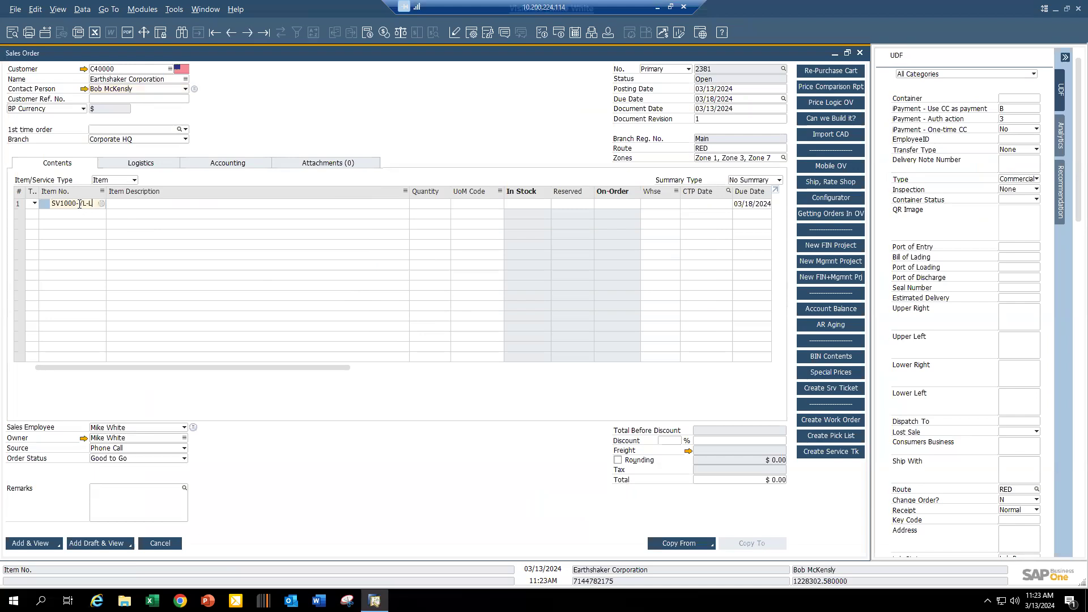
key("Tab")
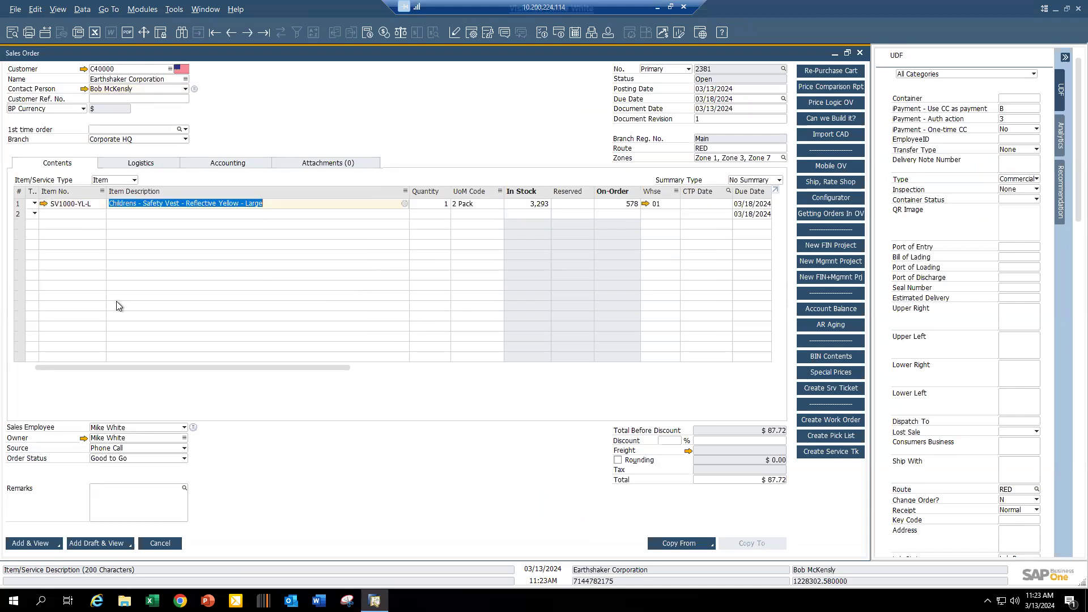
left_click_drag(224, 365, 374, 368)
left_click(331, 205)
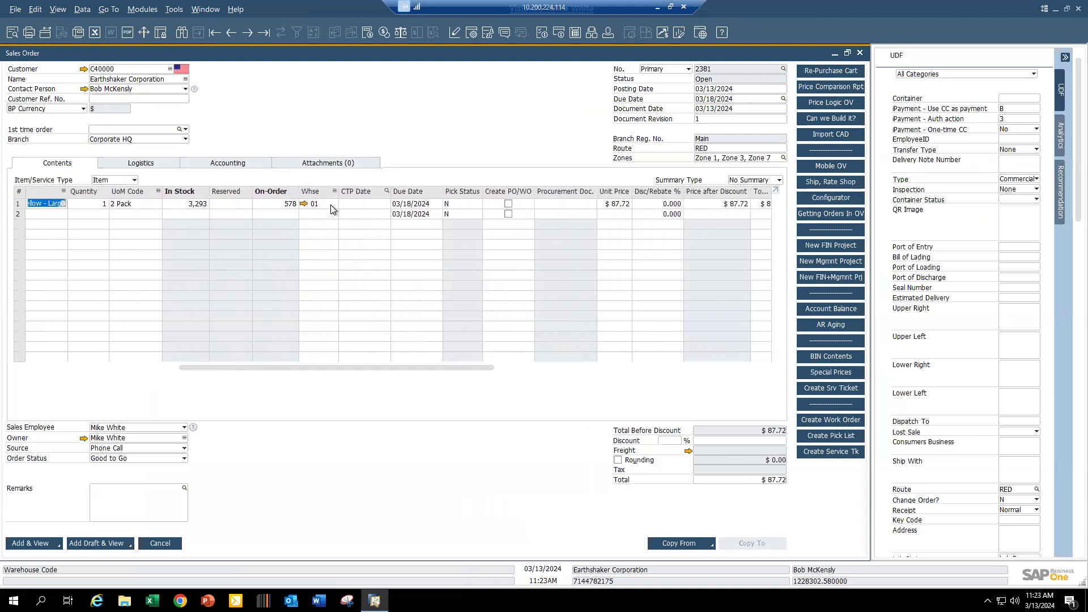
left_click(332, 205)
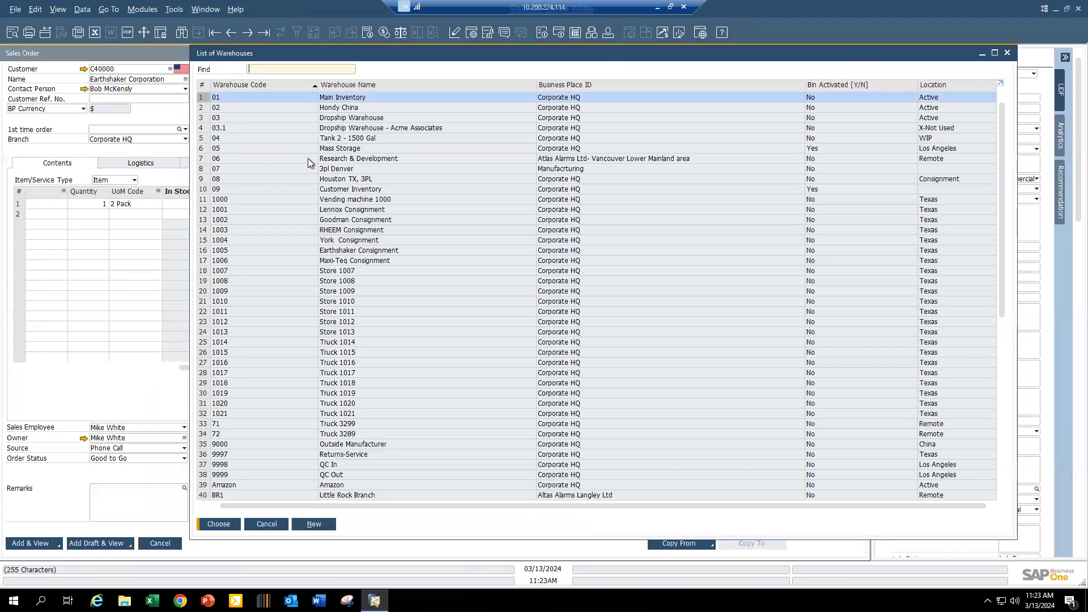
double_click(330, 118)
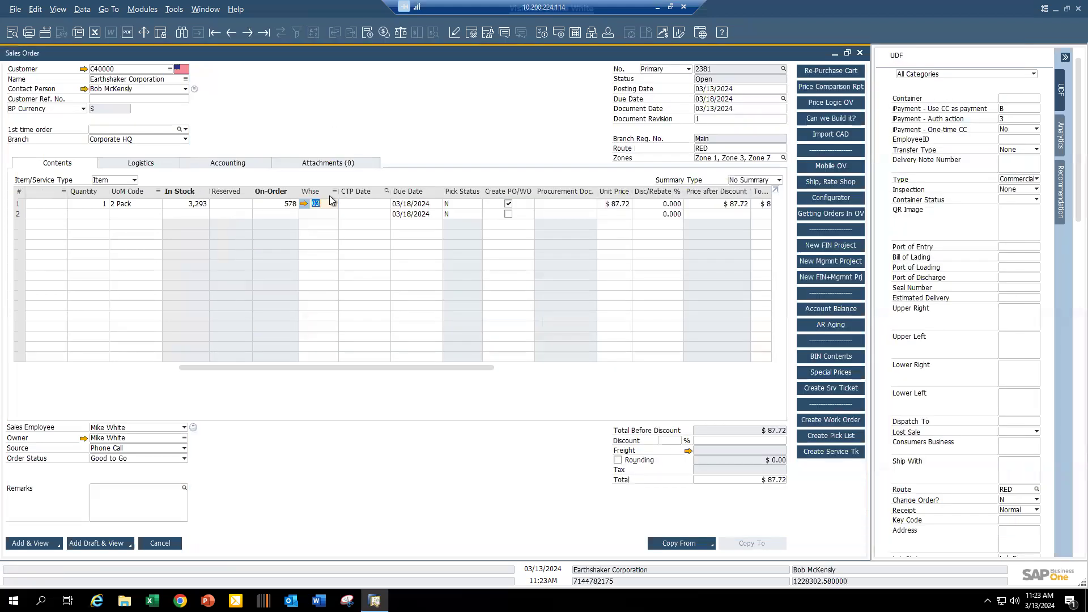
- Add the sales order despite the credit limit and generate its purchase order with the Procurement Confirmation Wizard, using no consolidation
left_click(39, 544)
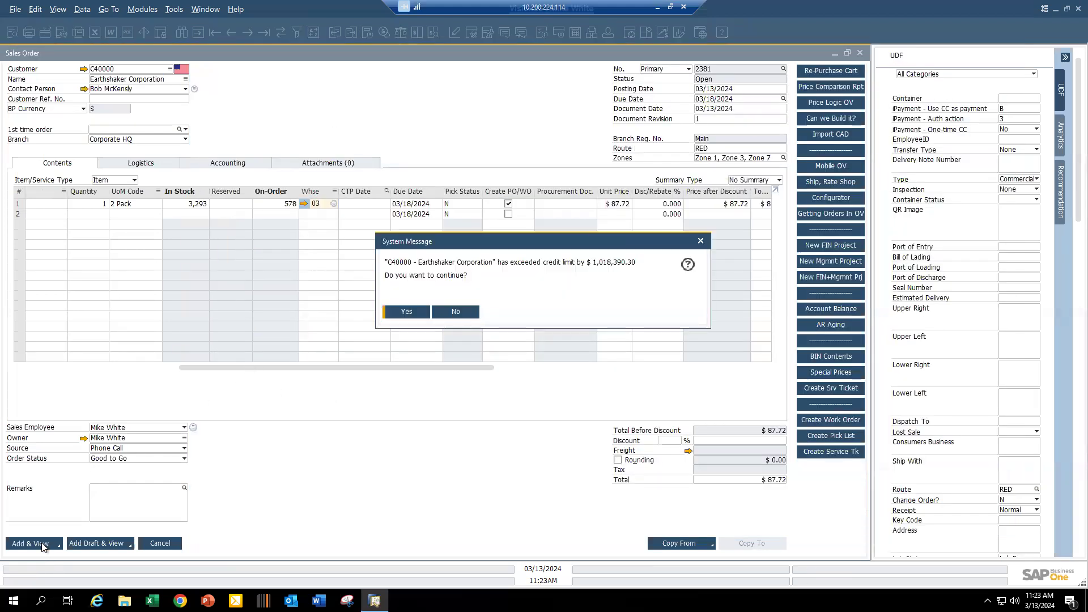
left_click(406, 312)
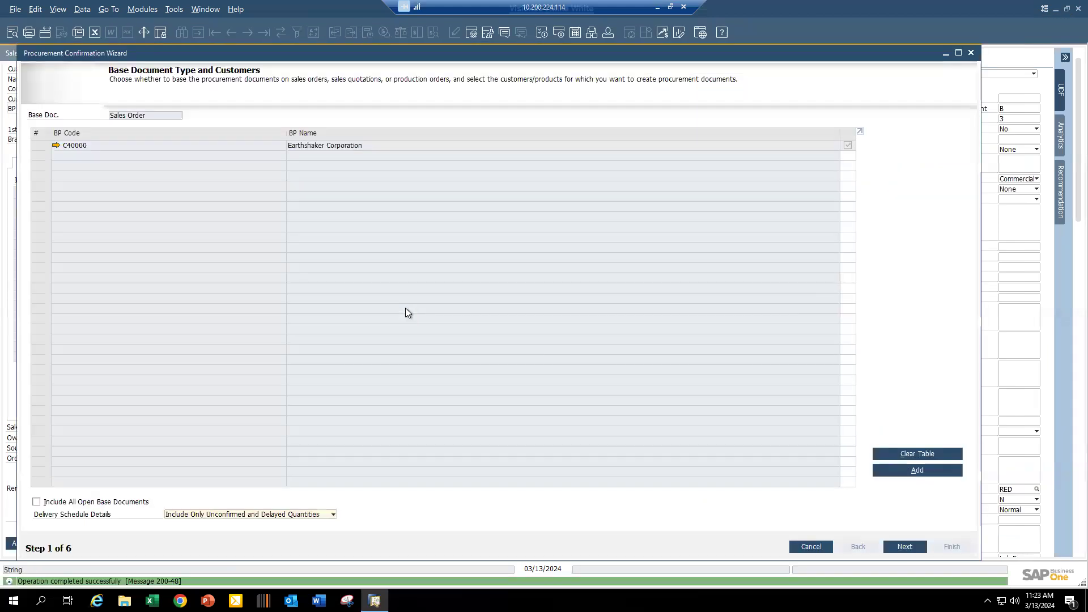
left_click(907, 547)
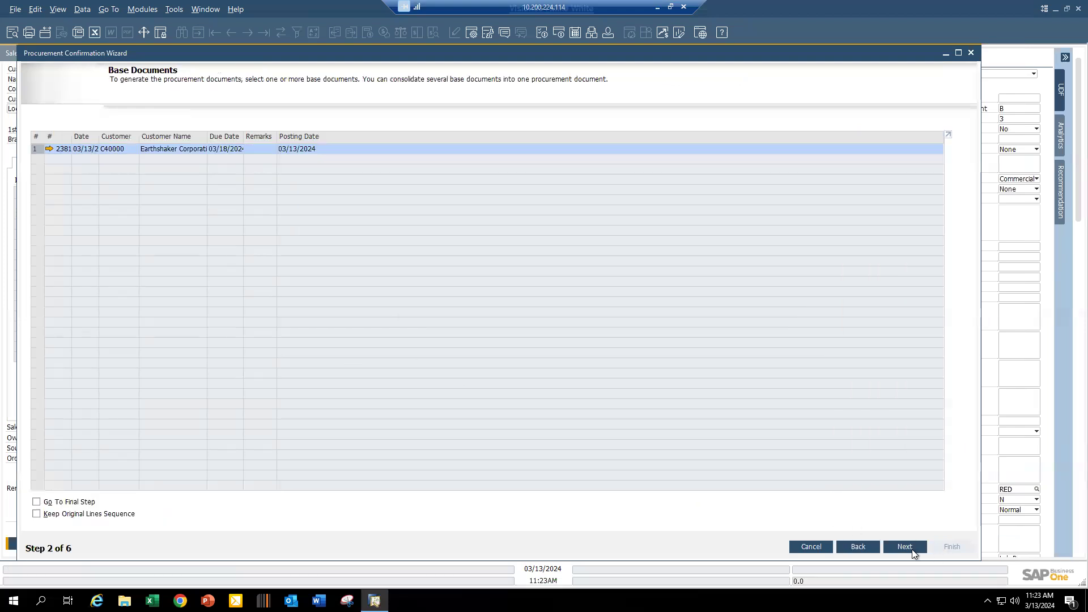
left_click(905, 547)
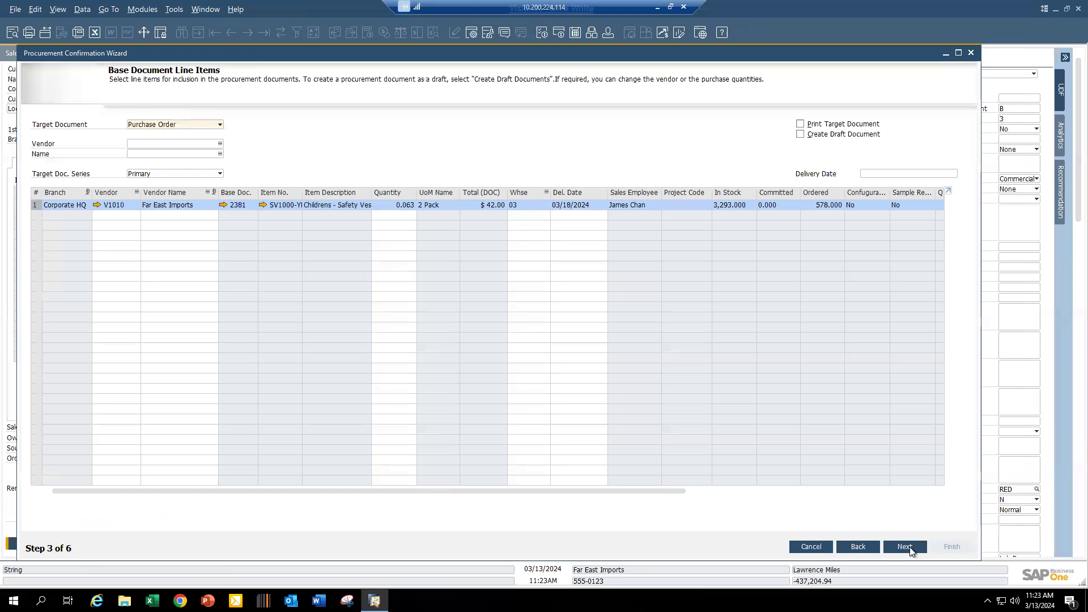
left_click(905, 547)
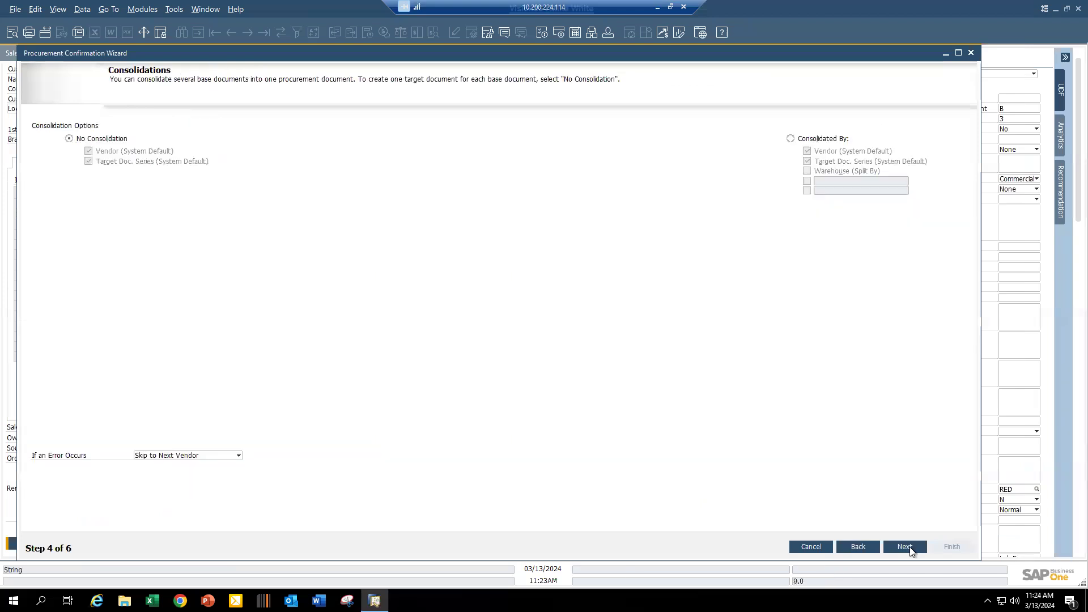
left_click(905, 547)
left_click(909, 546)
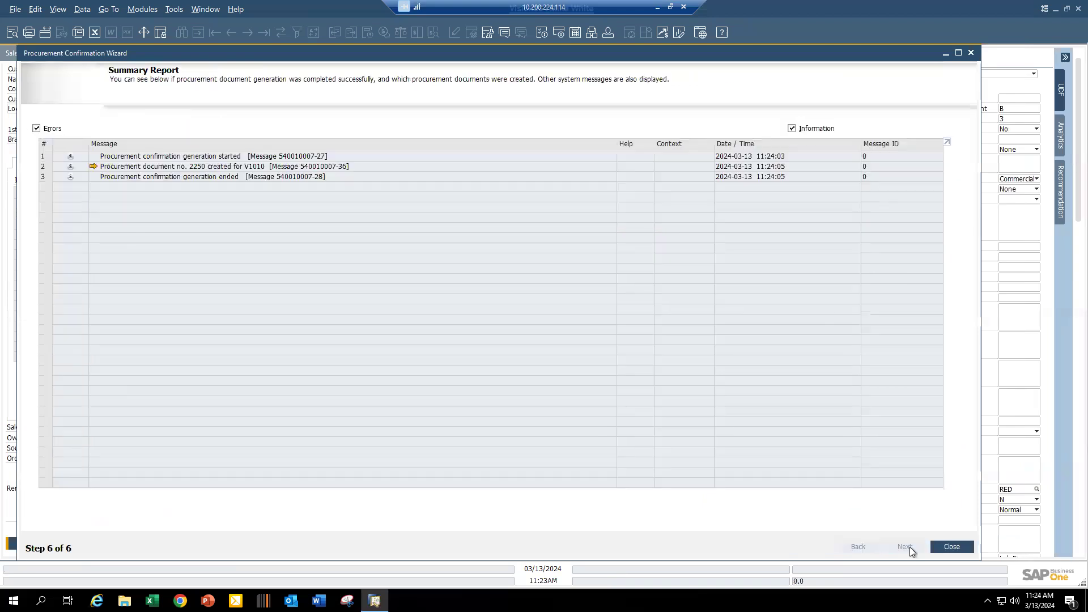
left_click(952, 548)
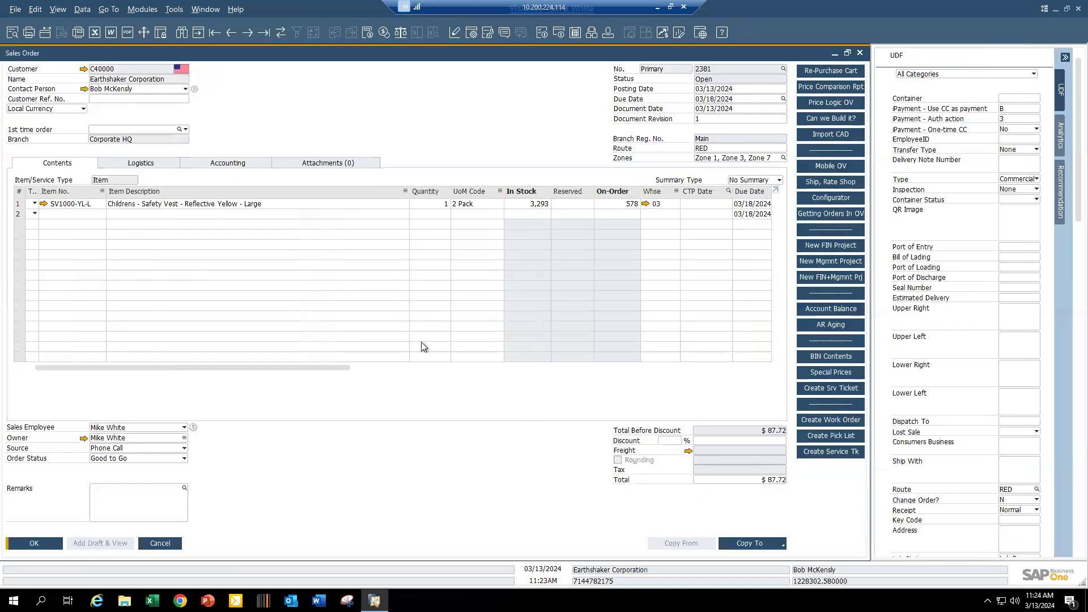
- Check the linked purchase order's Ship To address through the sales order's relationship map, and close the documents and the warehouse setup
right_click(346, 130)
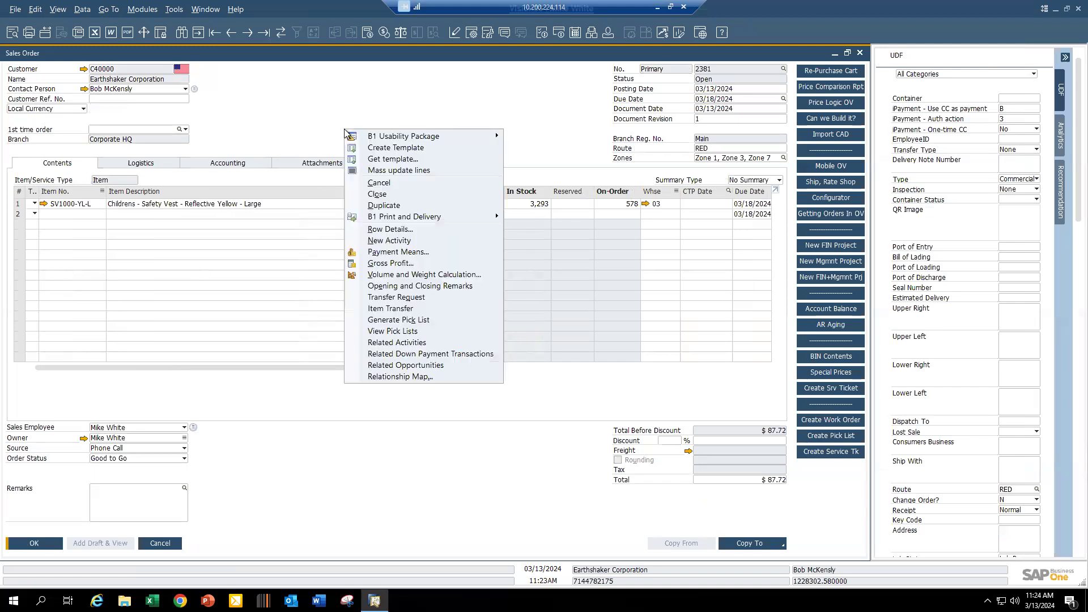
left_click(400, 377)
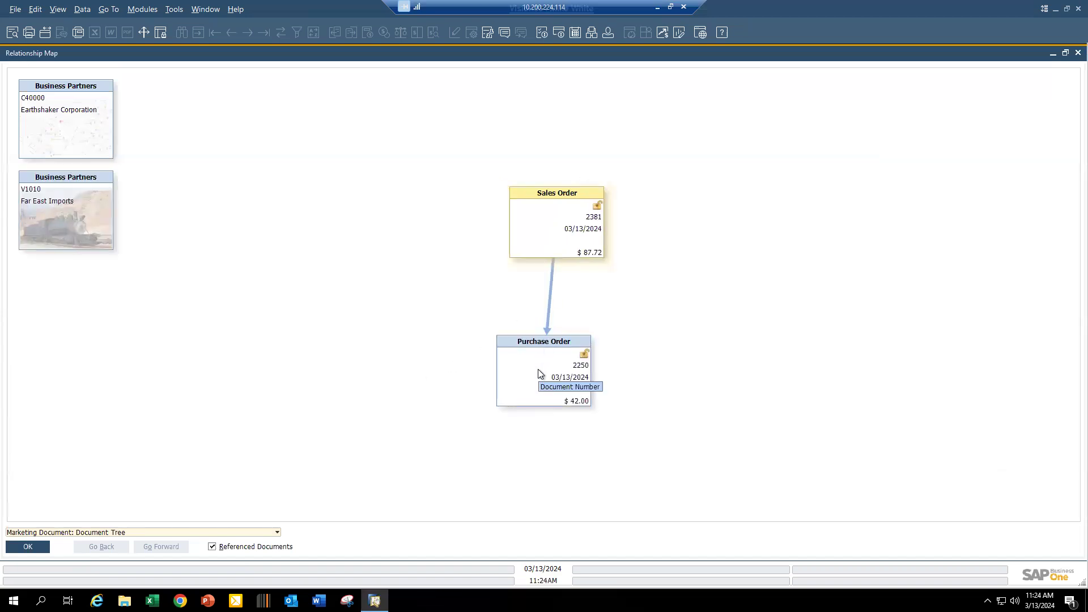
double_click(539, 370)
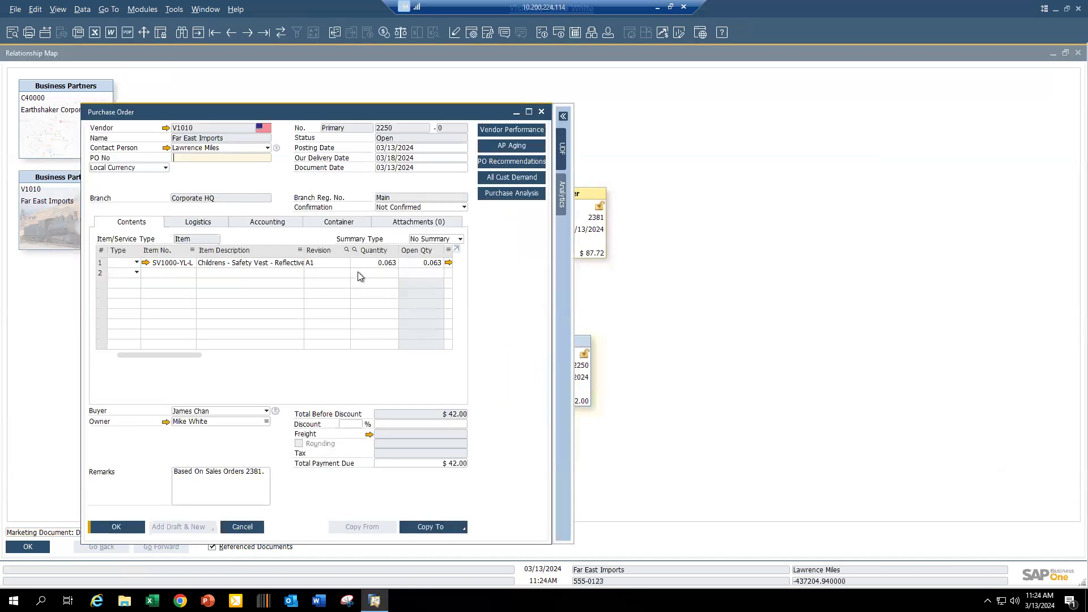
left_click(210, 226)
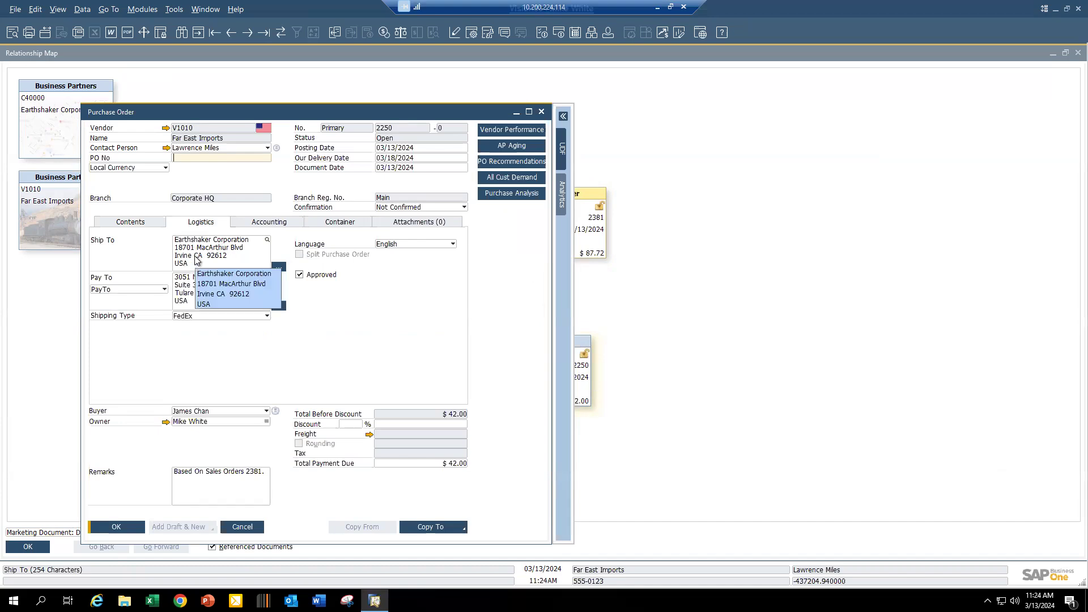
left_click(542, 113)
left_click(28, 547)
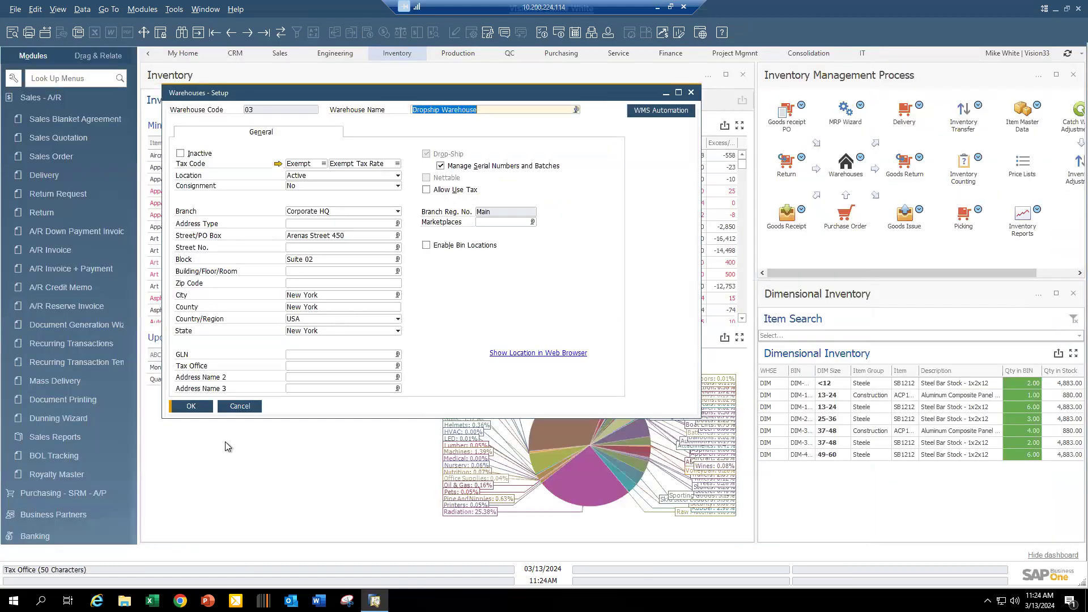
left_click(191, 406)
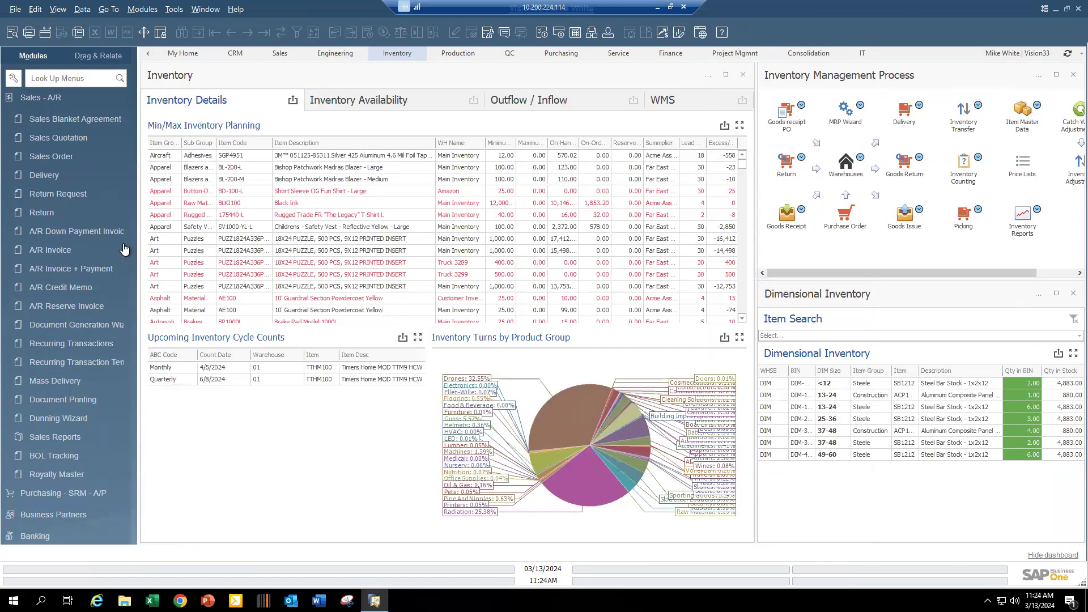
- Show the Serial Number Management selection criteria for item serial numbers in Inventory, and close them without running the update
left_click(43, 101)
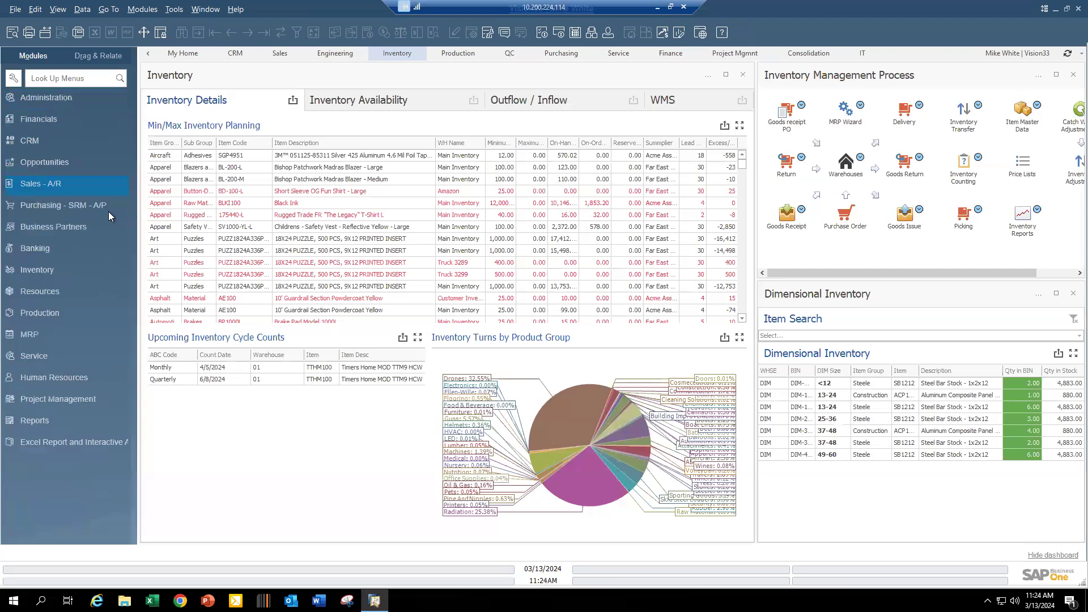
left_click(54, 269)
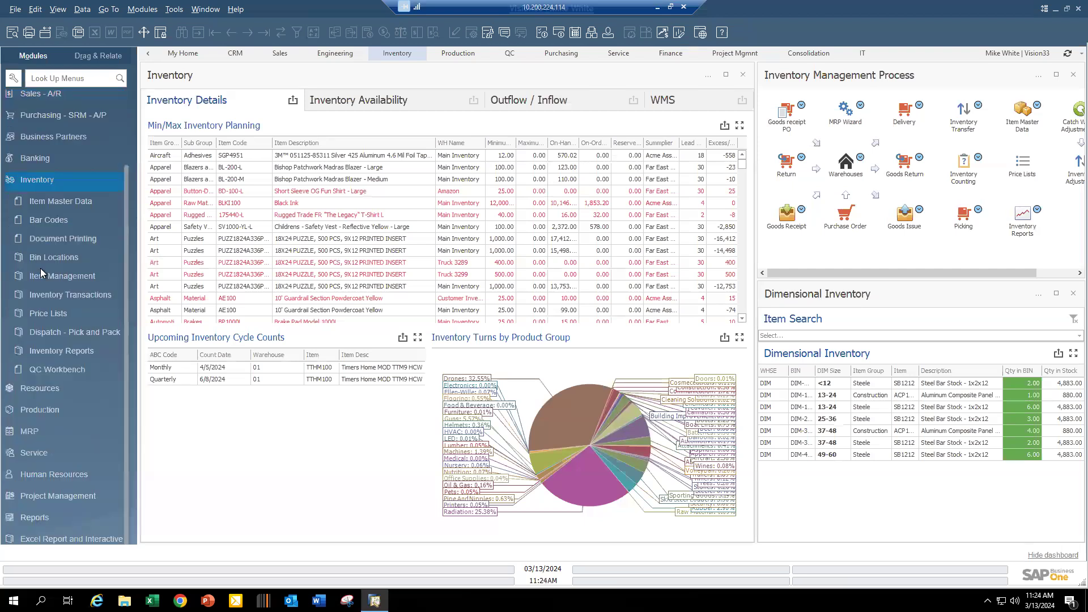
left_click(49, 280)
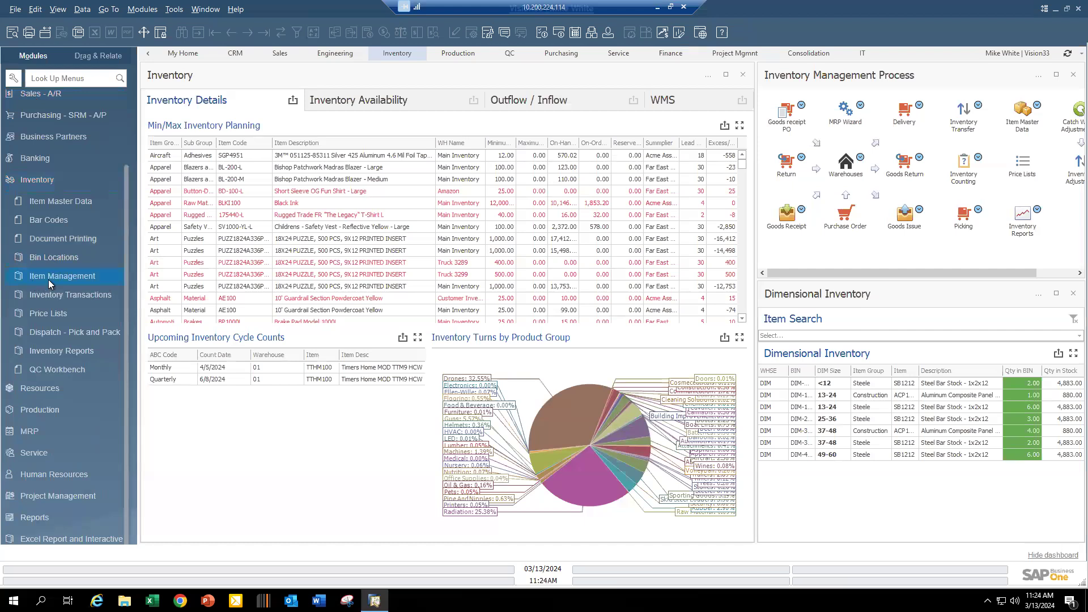
left_click(69, 294)
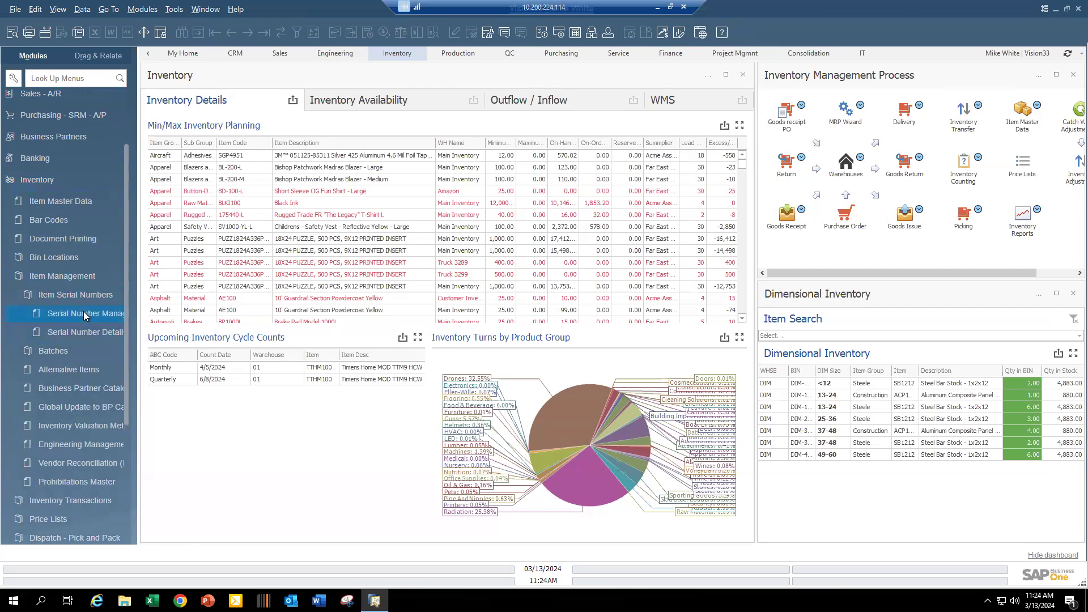
left_click(83, 313)
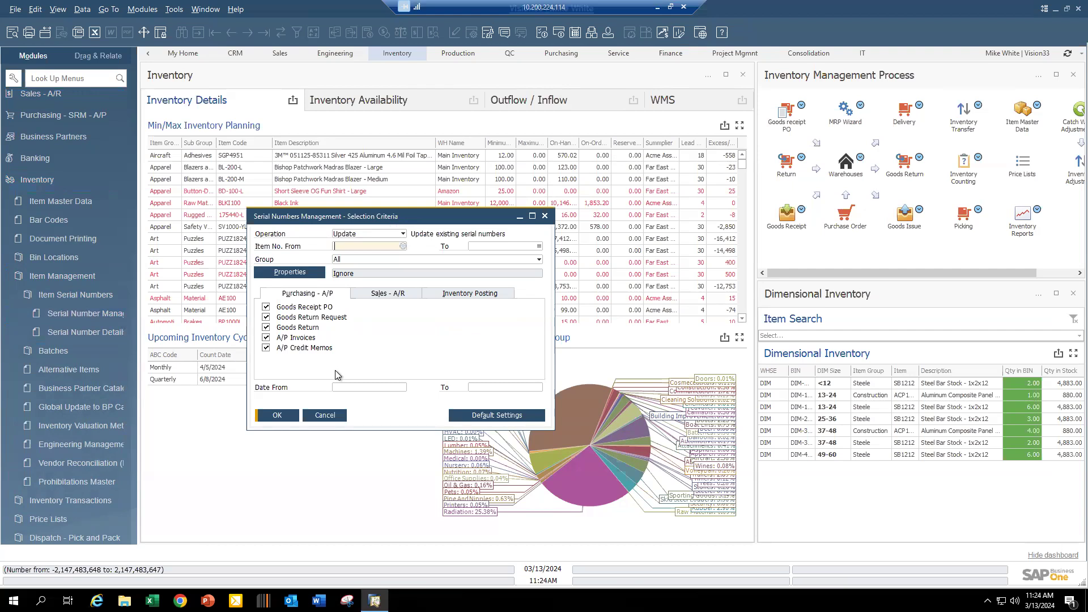
left_click(338, 416)
- Bring up the last record in Serial Number Details and examine its warranty, location, best-by date, clinic/doctor and patient fields
left_click(97, 332)
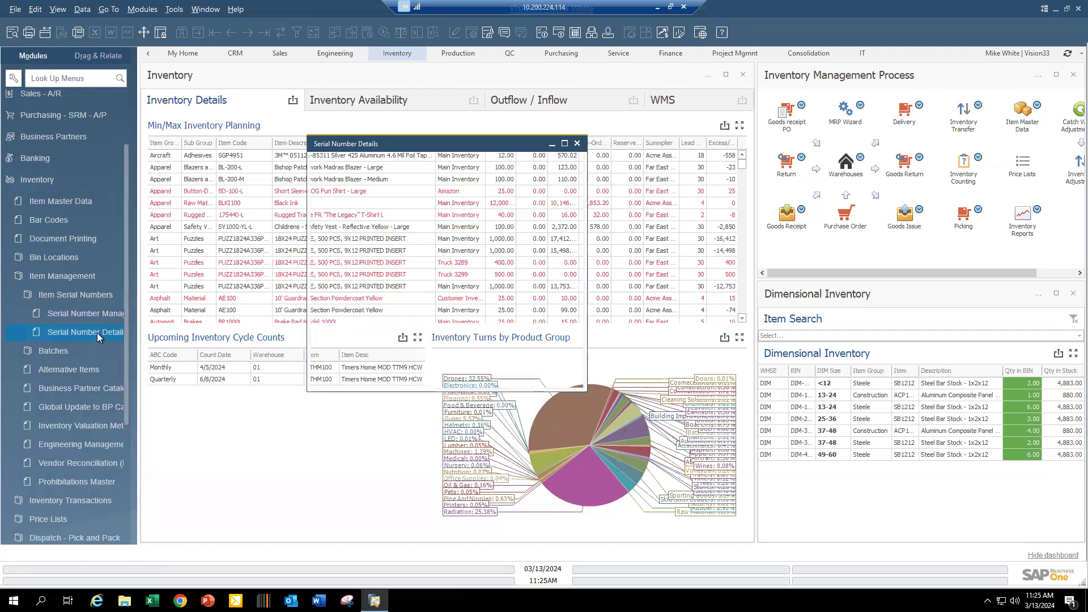
left_click(265, 32)
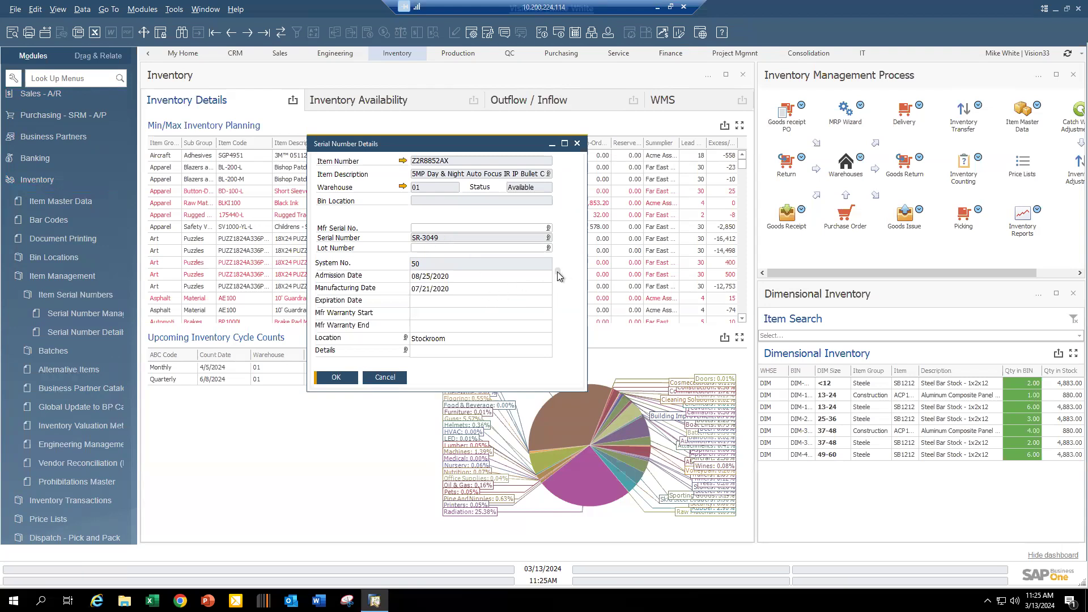
left_click_drag(560, 272, 559, 267)
left_click(426, 312)
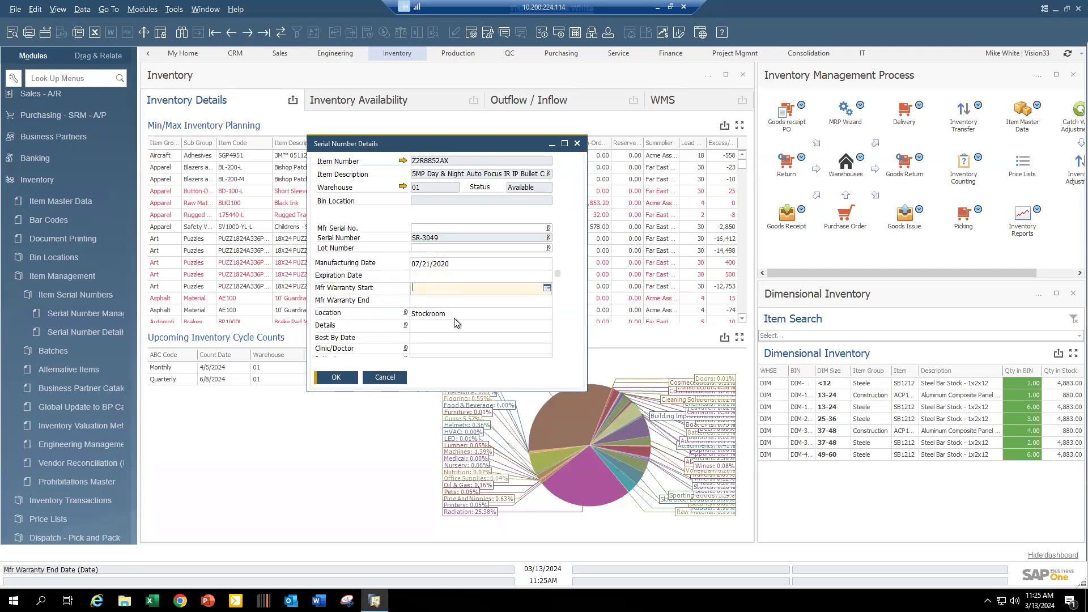
left_click(439, 326)
scroll(438, 326, "down", 3)
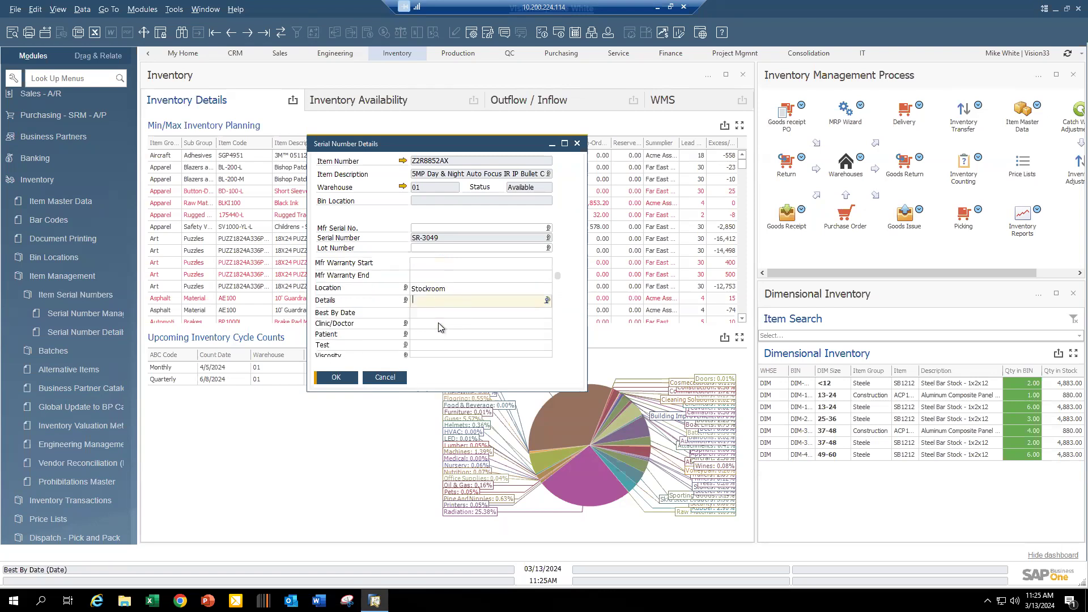
left_click(420, 300)
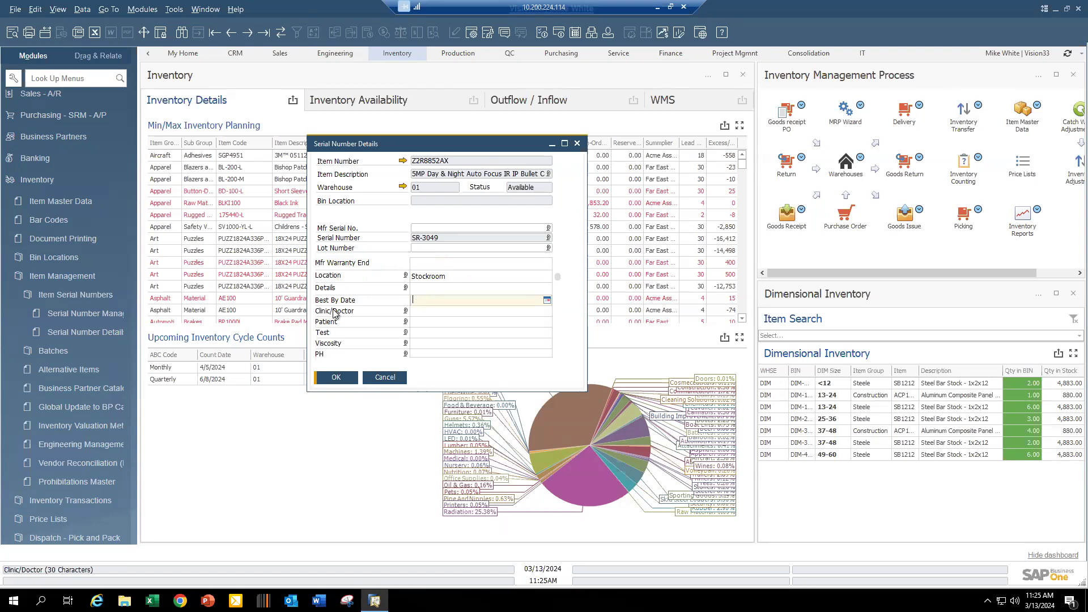
left_click(423, 312)
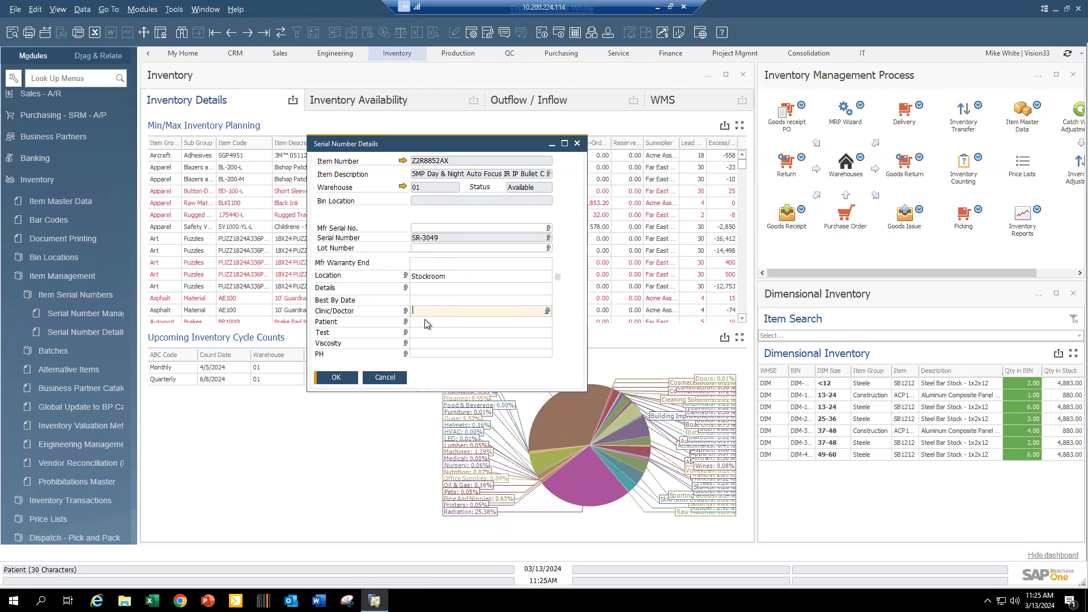
left_click(427, 322)
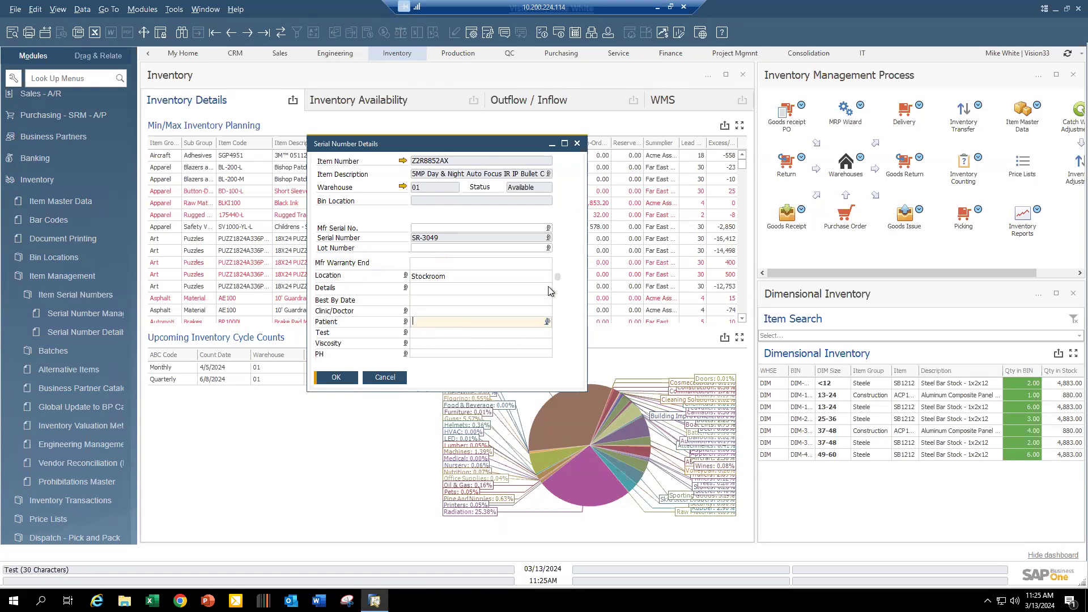
- Examine the serial number record's further attributes, including port of entry, slaughter date, country of origin, width, height, coin year and mint year
left_click_drag(556, 279, 559, 288)
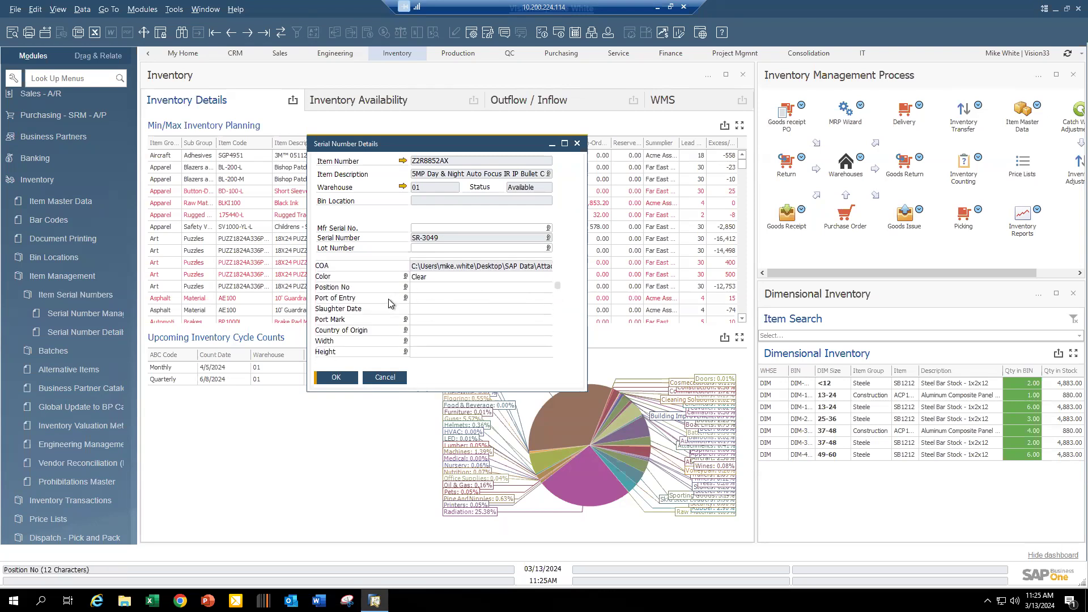
left_click(451, 308)
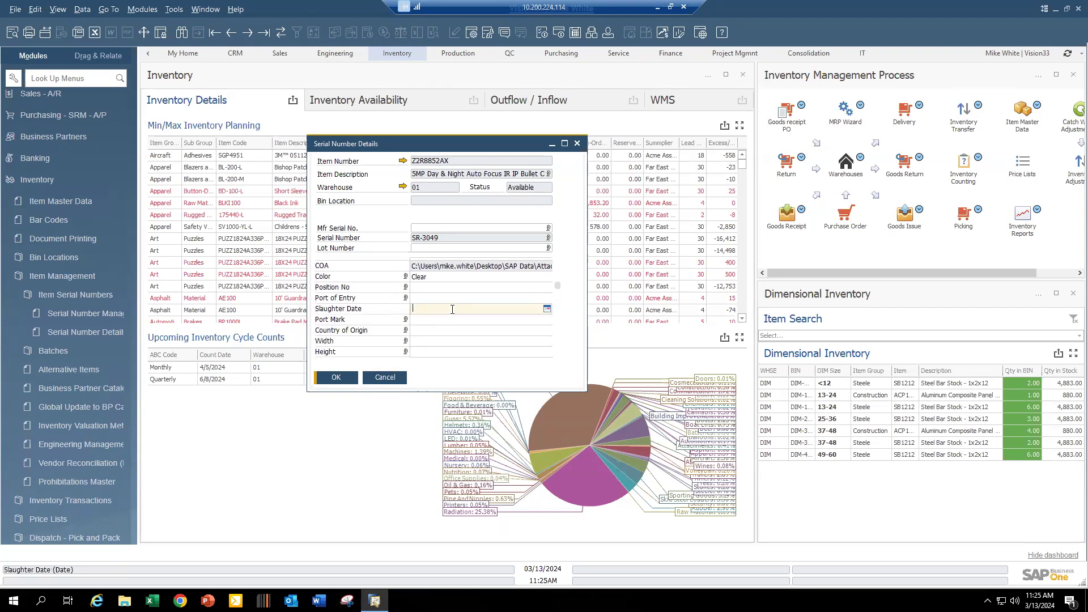
left_click(447, 297)
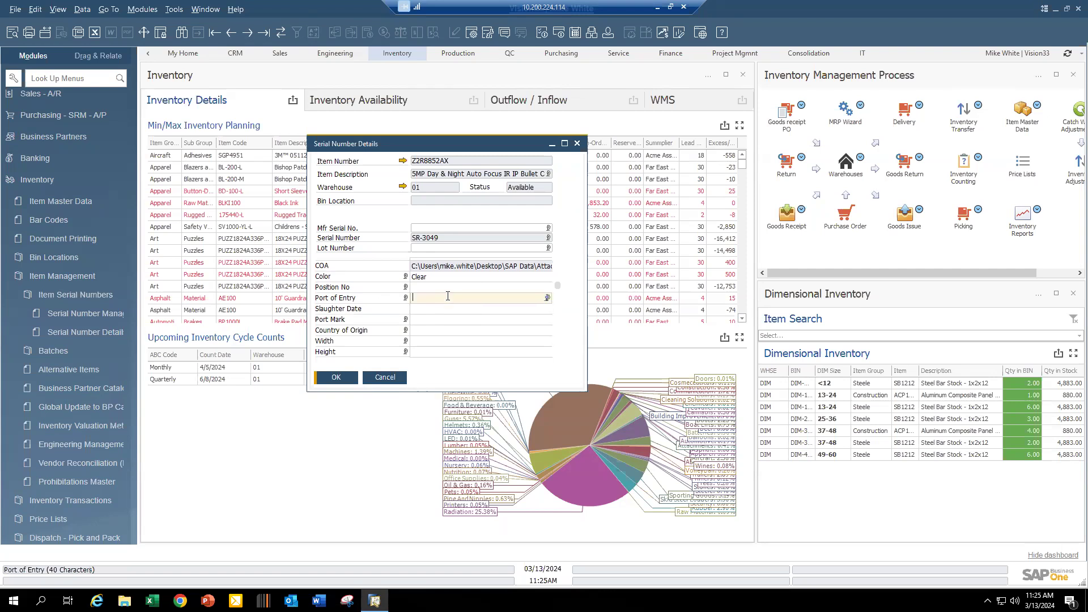
left_click(429, 332)
left_click(432, 341)
left_click(436, 350)
scroll(440, 343, "down", 2)
scroll(440, 342, "down", 1)
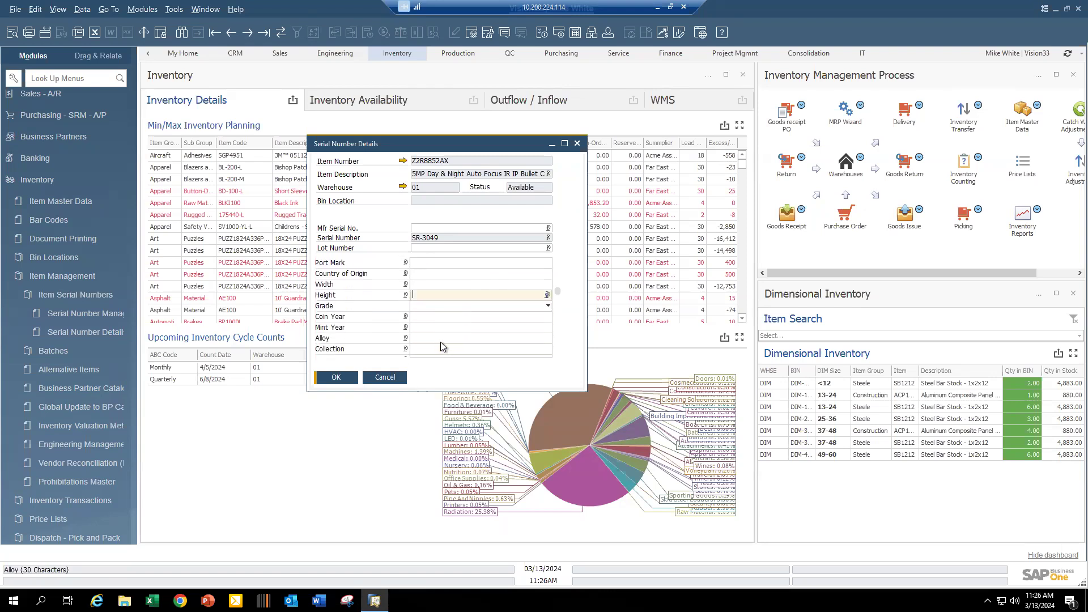
left_click(440, 317)
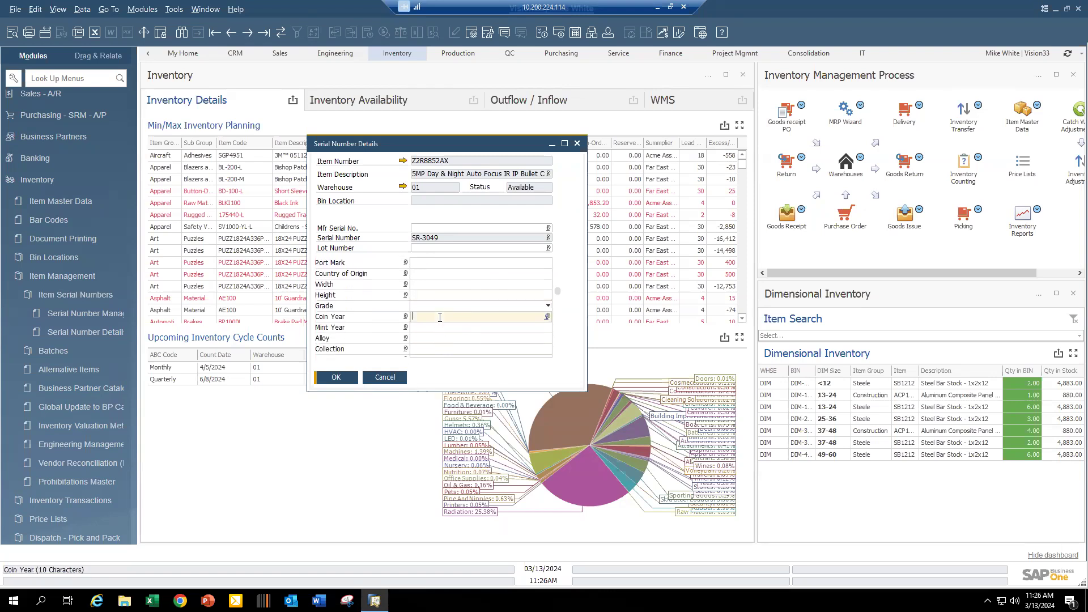
left_click(437, 329)
scroll(436, 328, "down", 10)
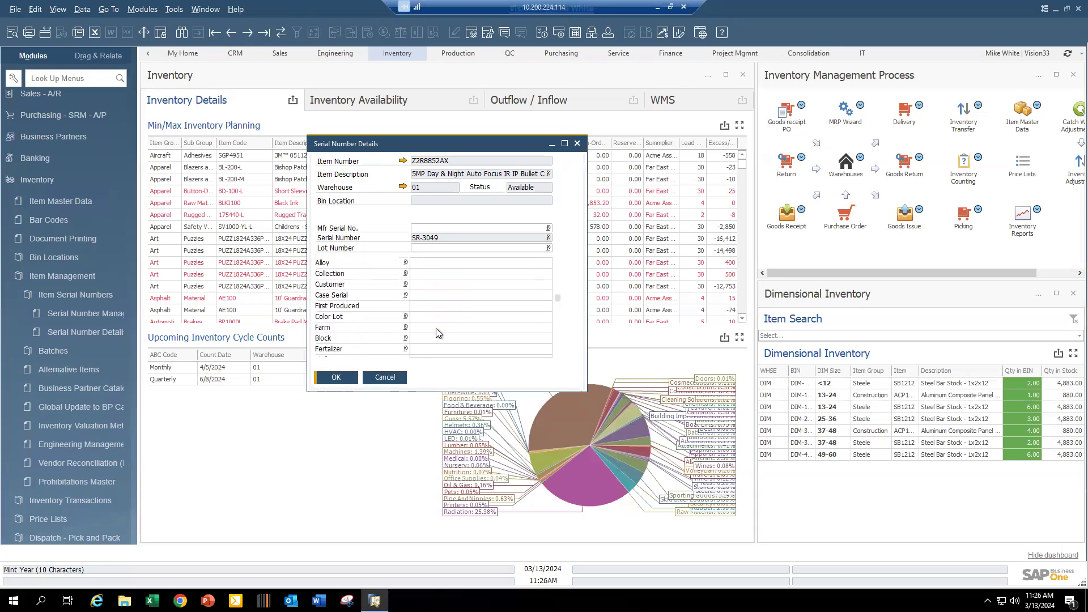
scroll(440, 332, "down", 5)
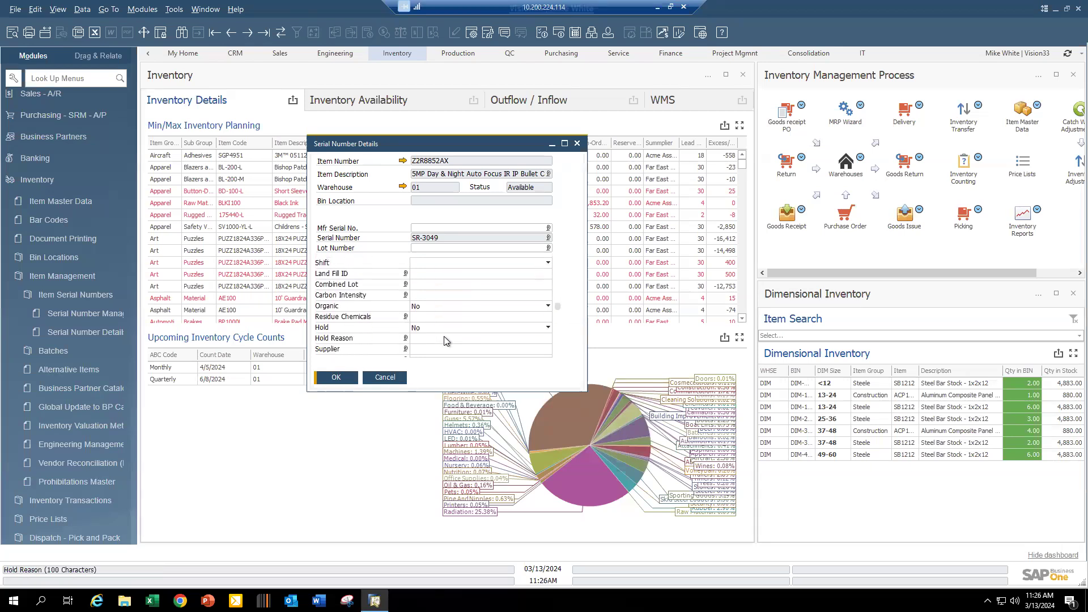
- Review the remaining serial number attributes, from supplier and documentation through producer, catch weight and winery, and close the record
scroll(446, 342, "down", 5)
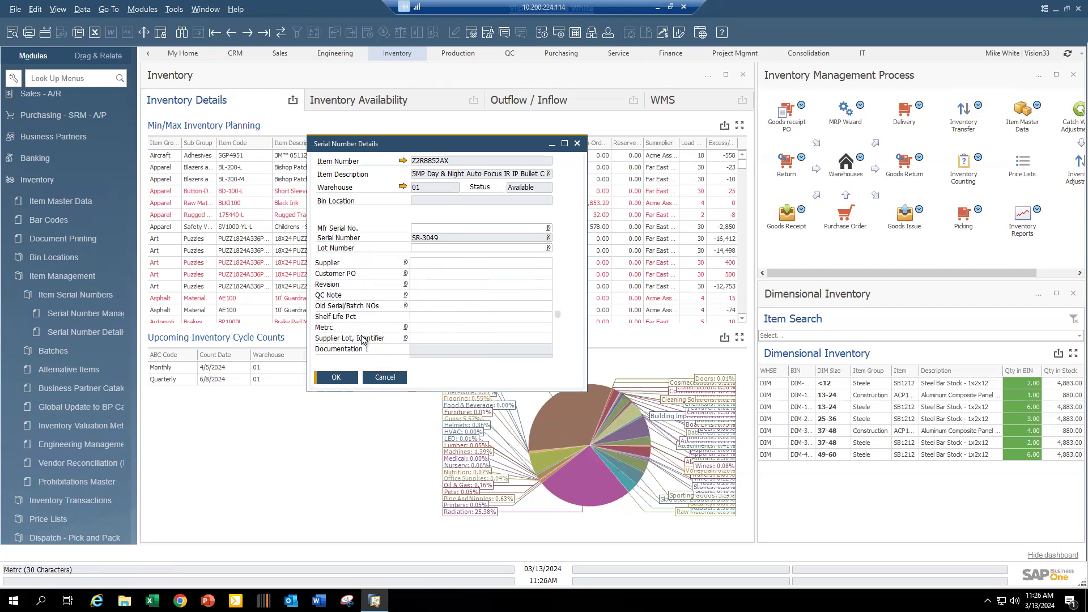
scroll(364, 338, "down", 2)
scroll(379, 337, "down", 2)
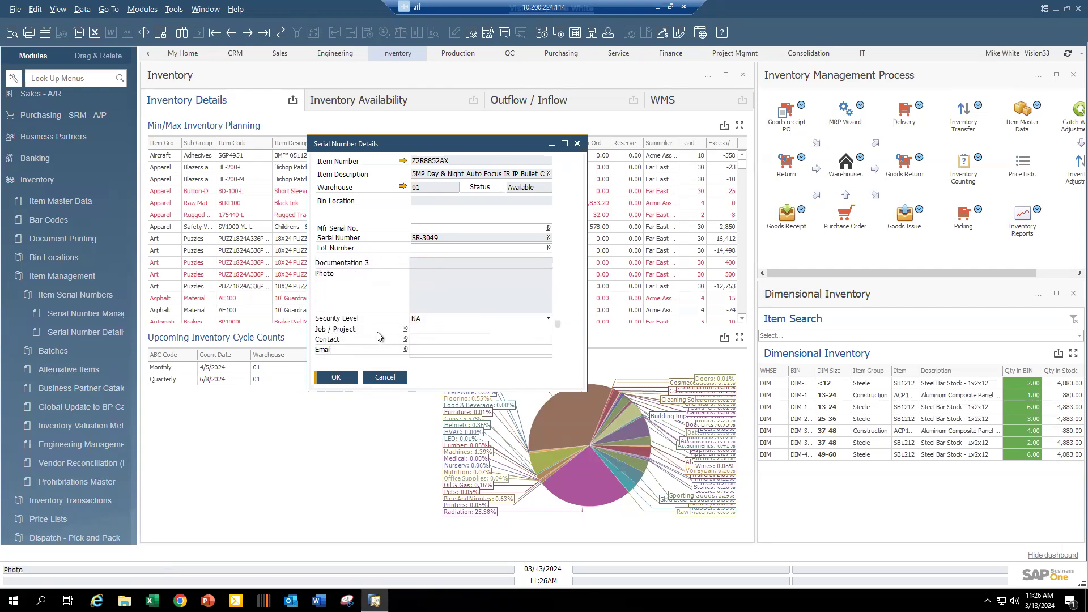
scroll(377, 332, "down", 3)
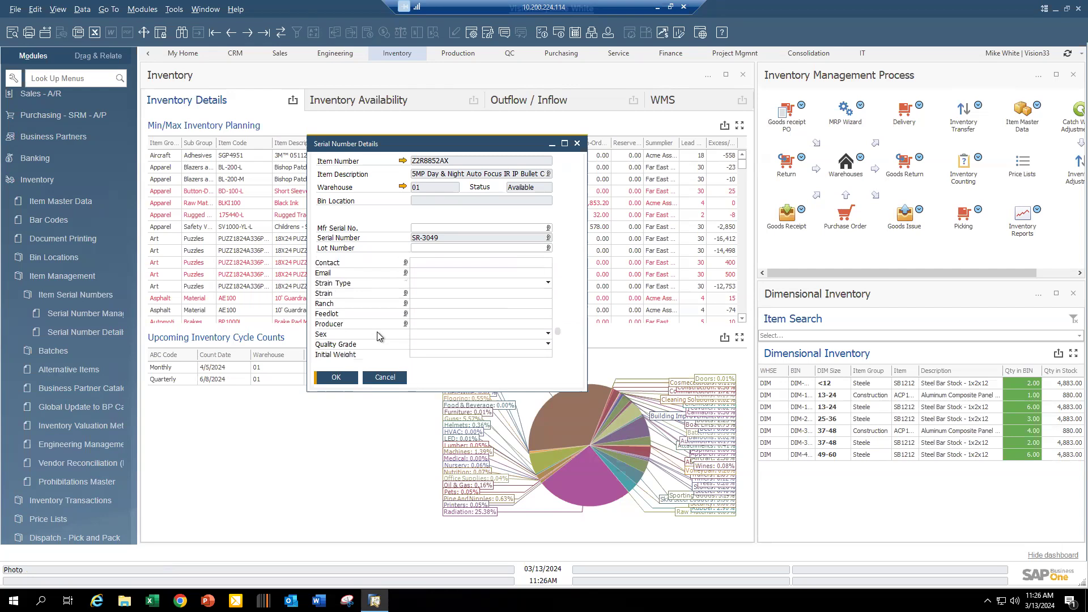
scroll(400, 301, "down", 3)
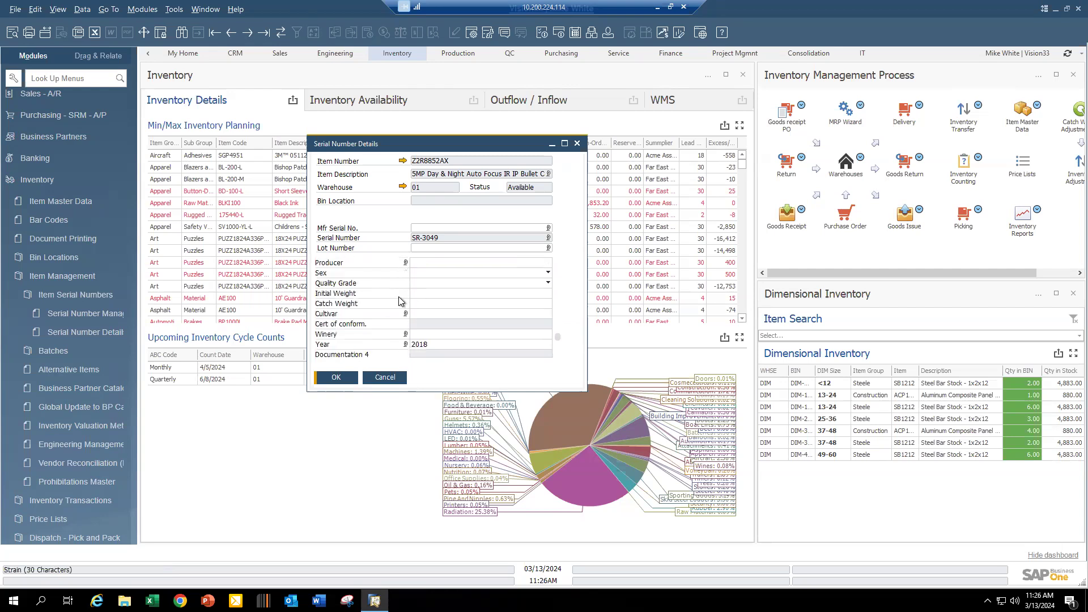
scroll(400, 301, "down", 2)
scroll(401, 302, "down", 1)
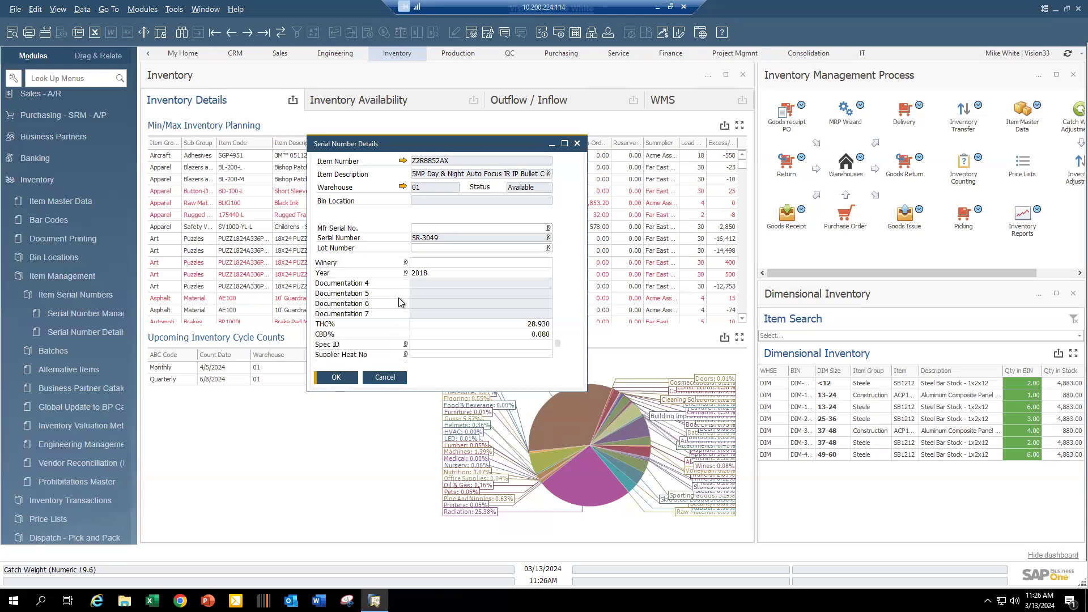
scroll(399, 302, "down", 1)
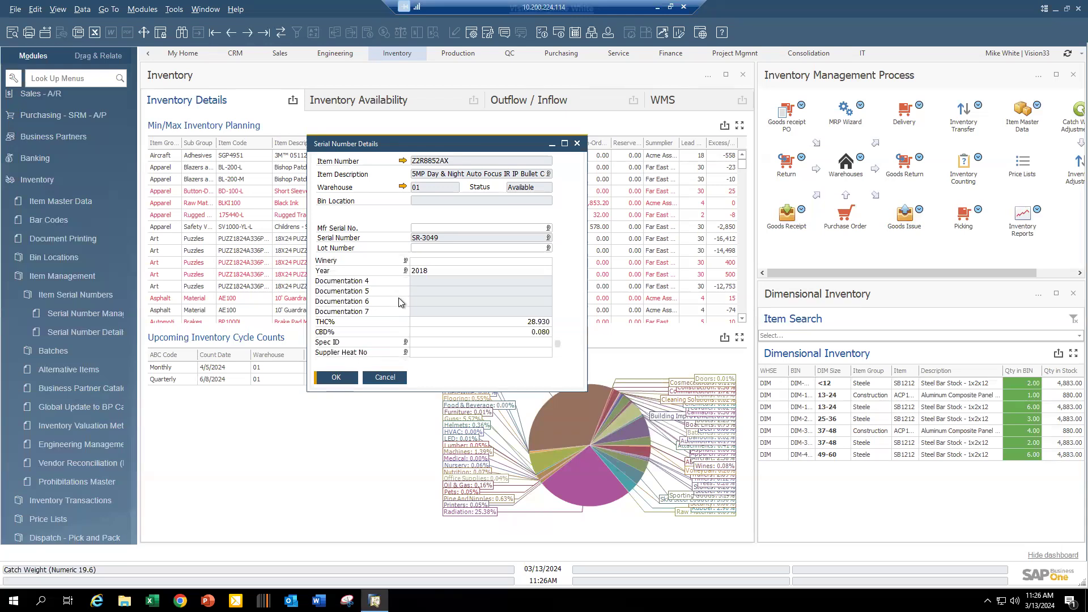
scroll(400, 302, "up", 1)
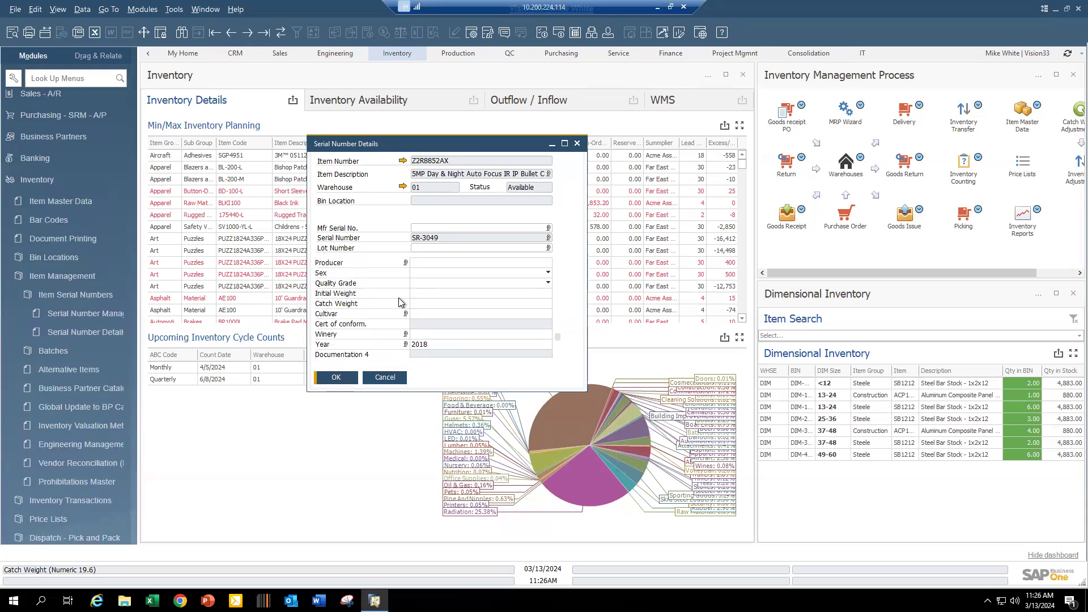
left_click(385, 377)
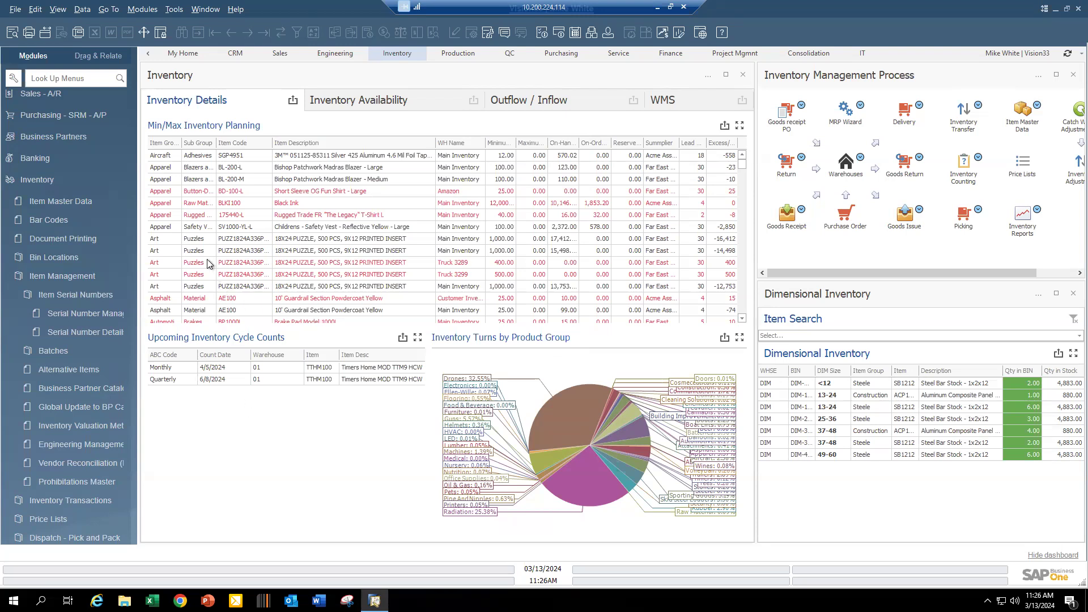
- View the most recent inventory transfer request under the inventory transactions and close it
left_click(50, 275)
left_click(63, 294)
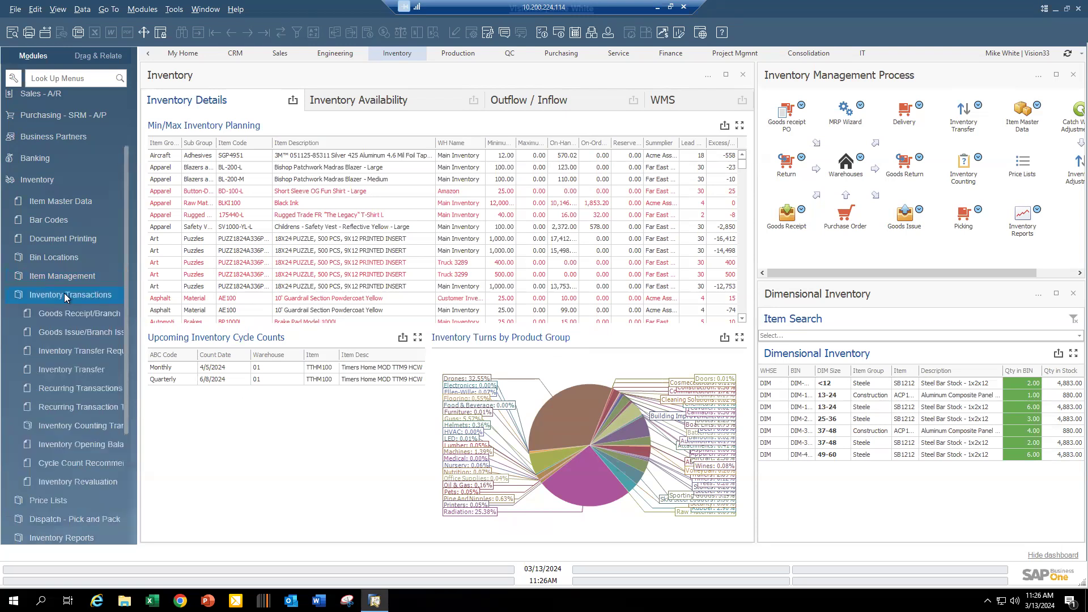
left_click(100, 351)
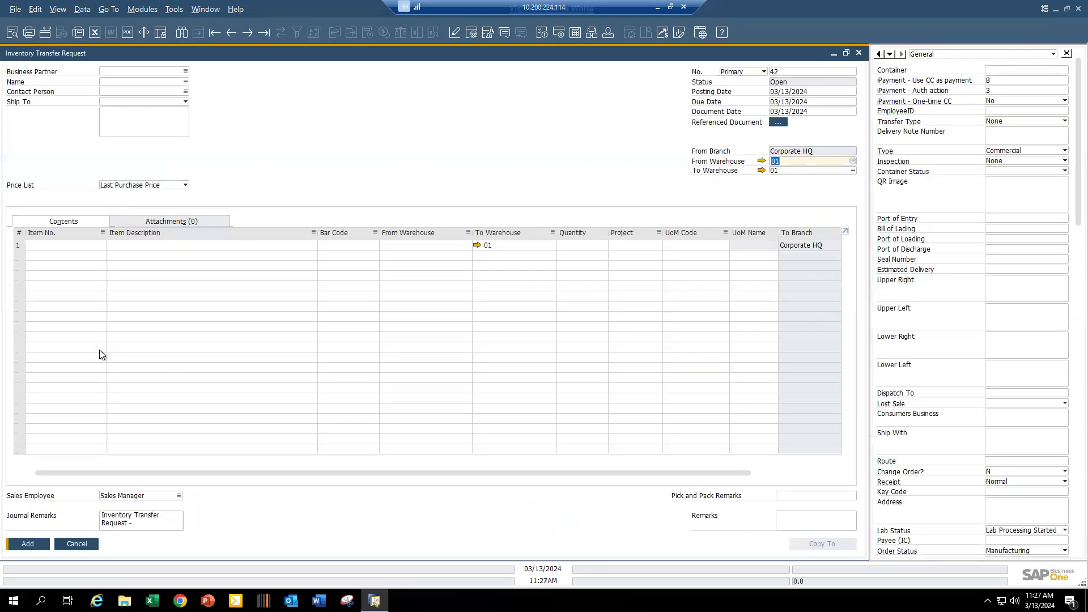
left_click(268, 34)
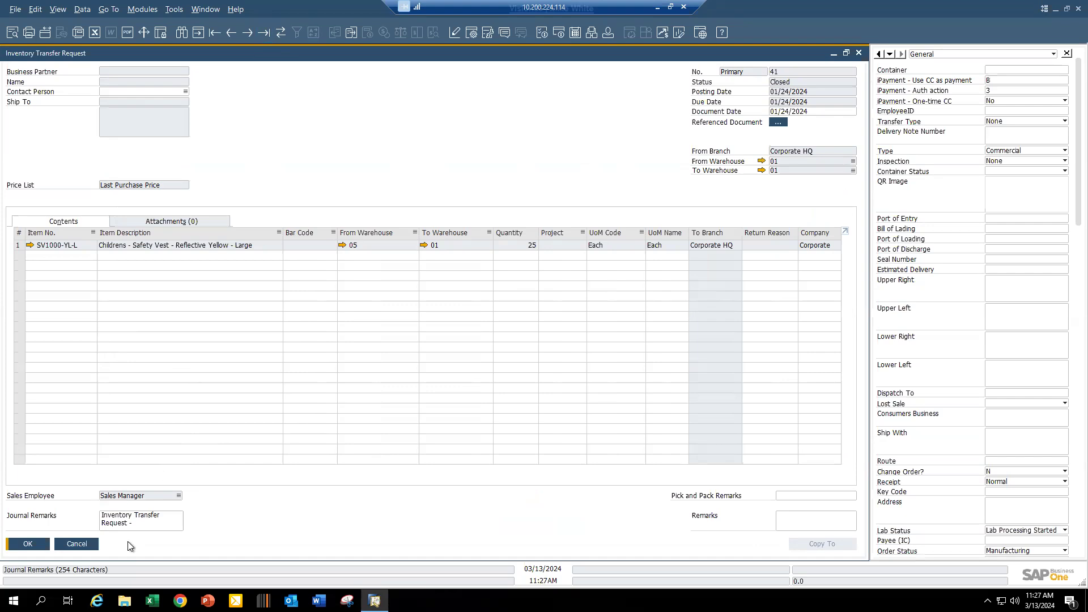
left_click(77, 544)
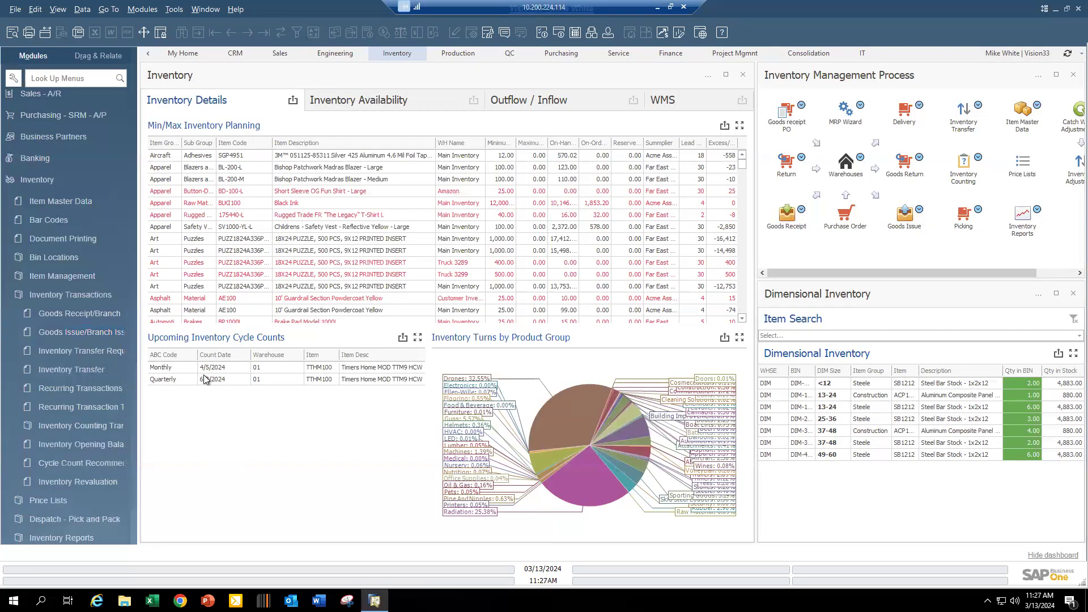
- Create a new inventory transfer by copying all data from inventory transfer request 40 dated 10/23/2023
left_click(86, 372)
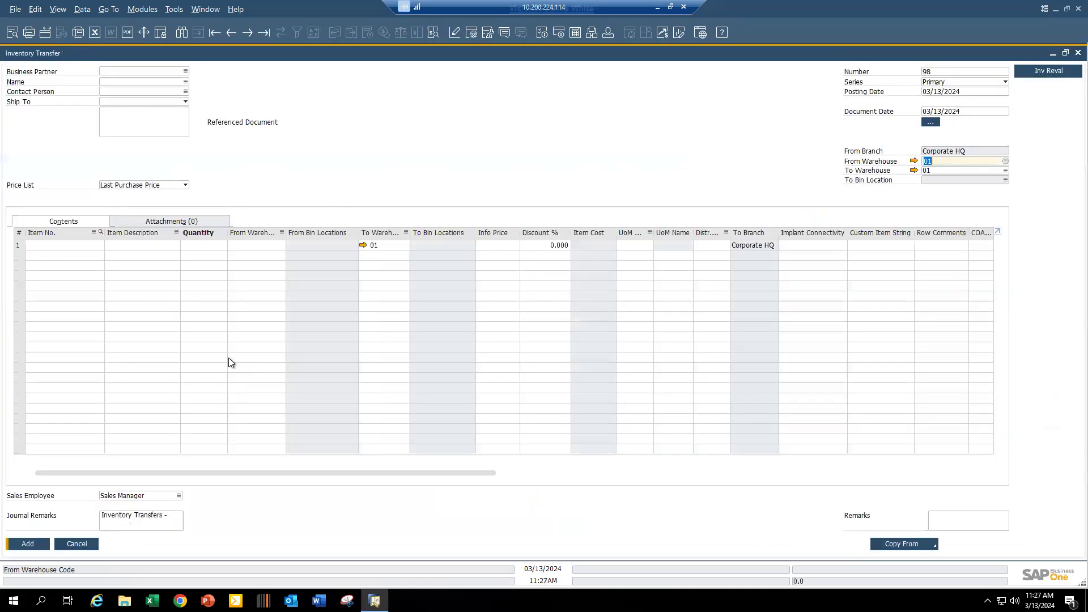
left_click(921, 542)
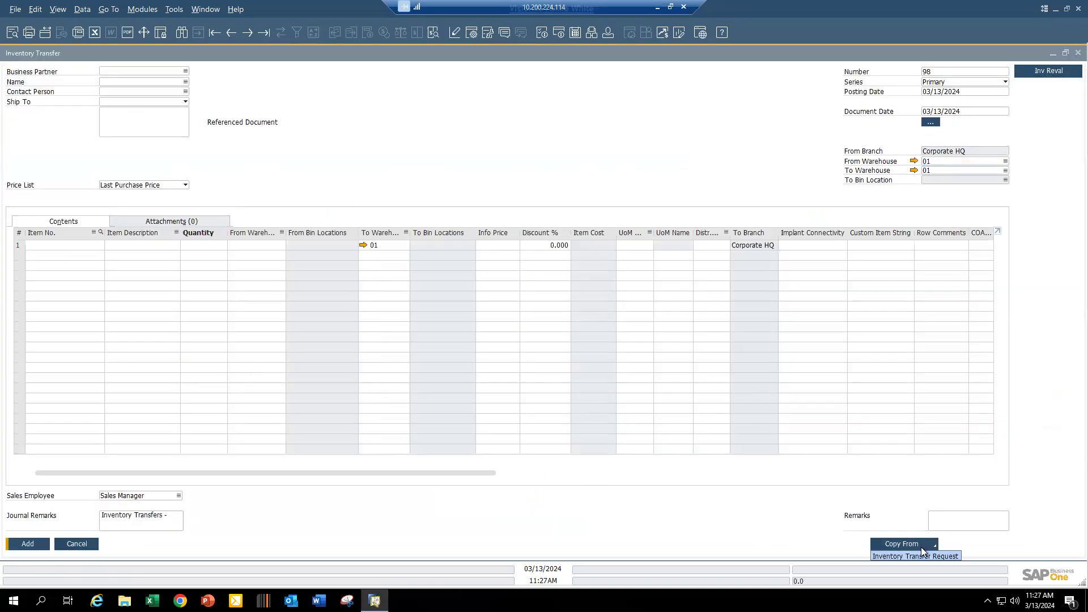
left_click(923, 556)
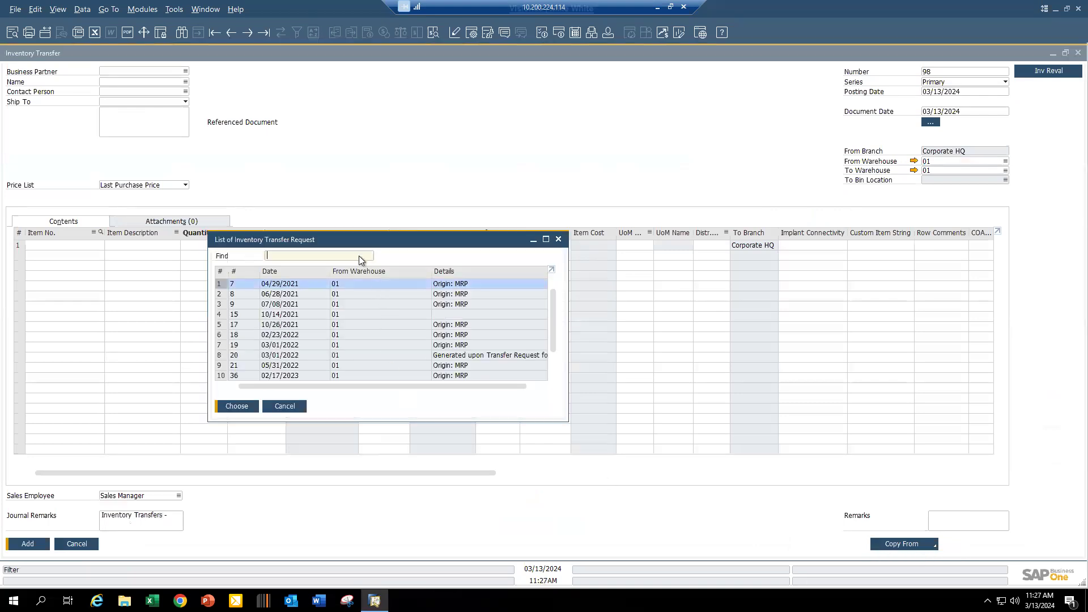
left_click_drag(553, 341, 552, 416)
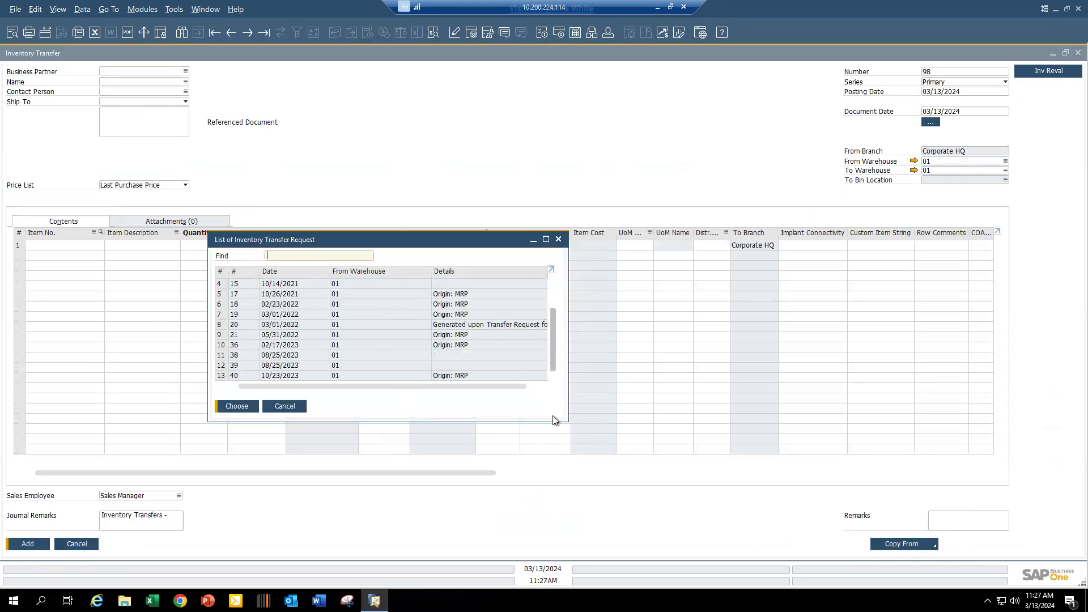
left_click(295, 376)
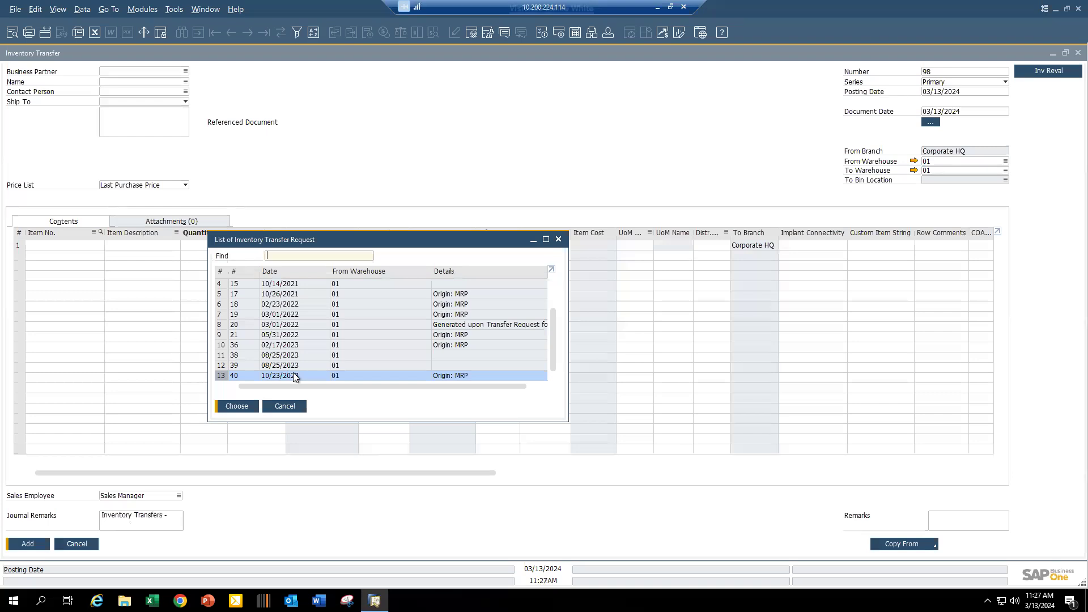
left_click(241, 408)
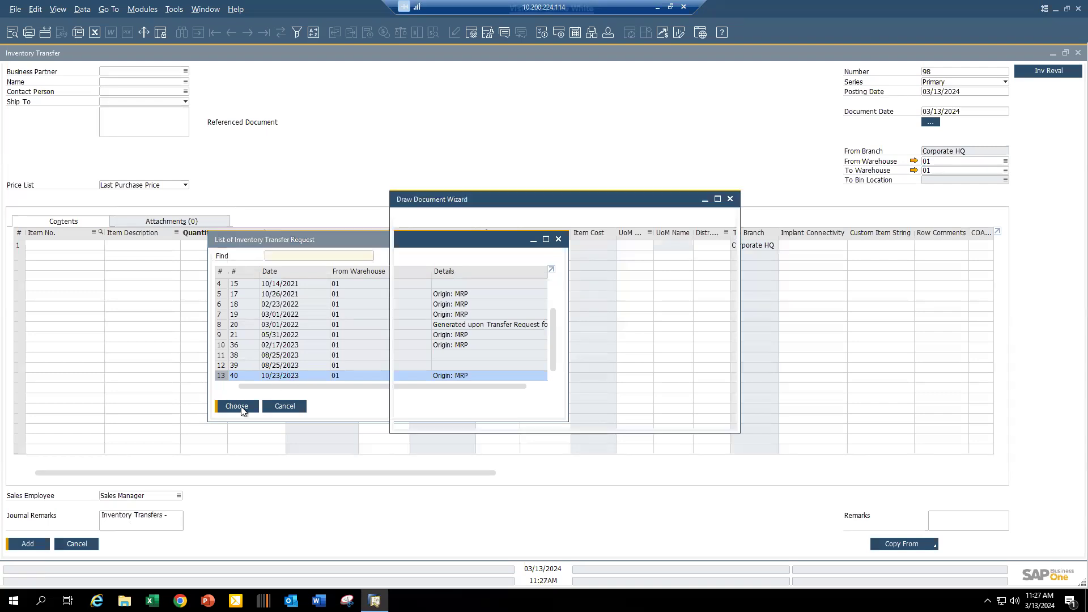
left_click(709, 417)
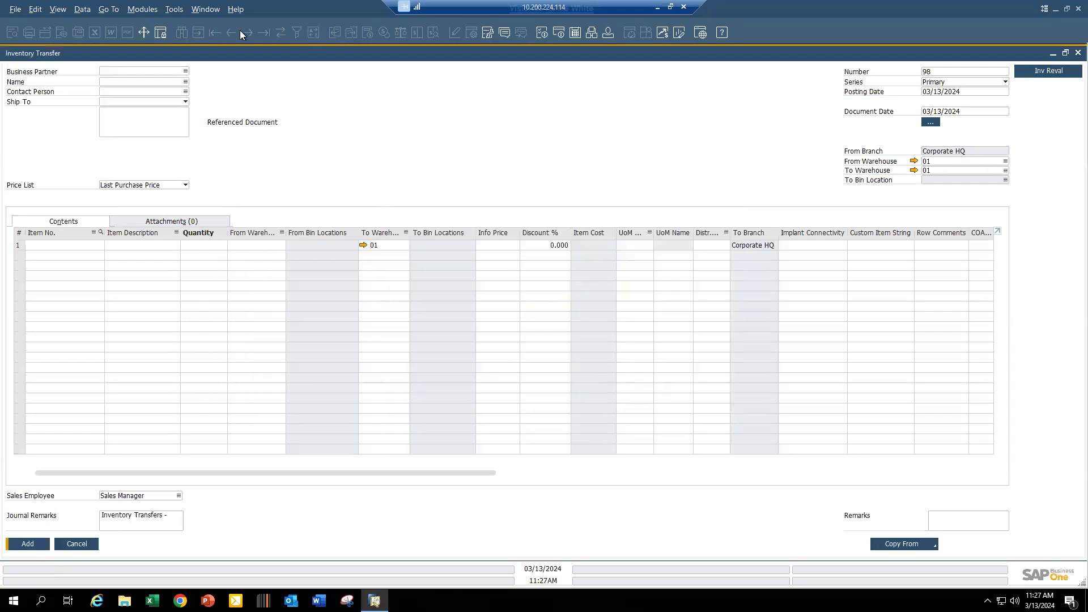
left_click(213, 14)
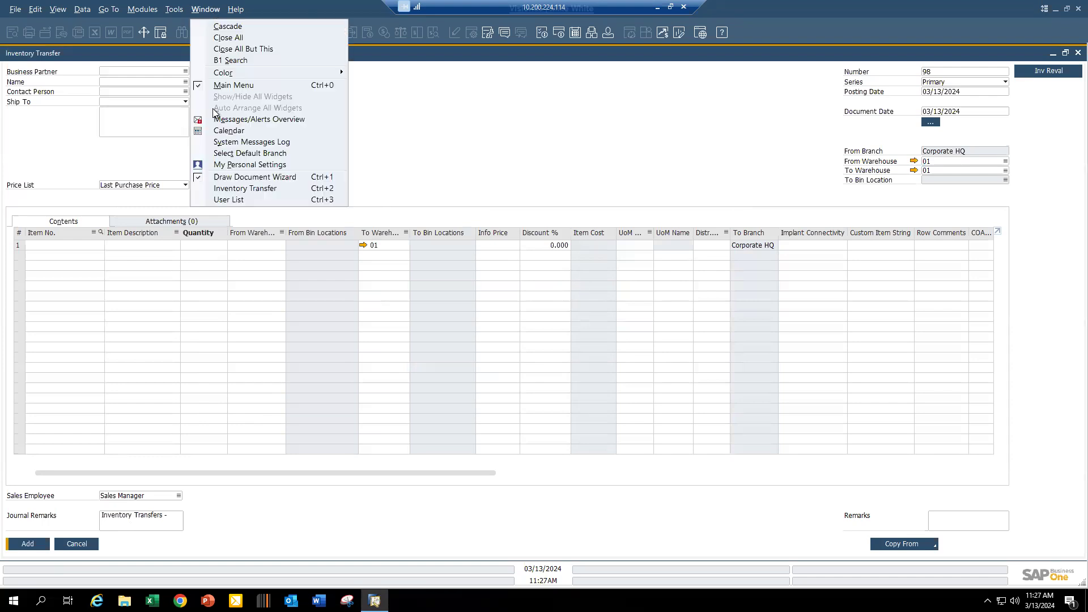
left_click(252, 188)
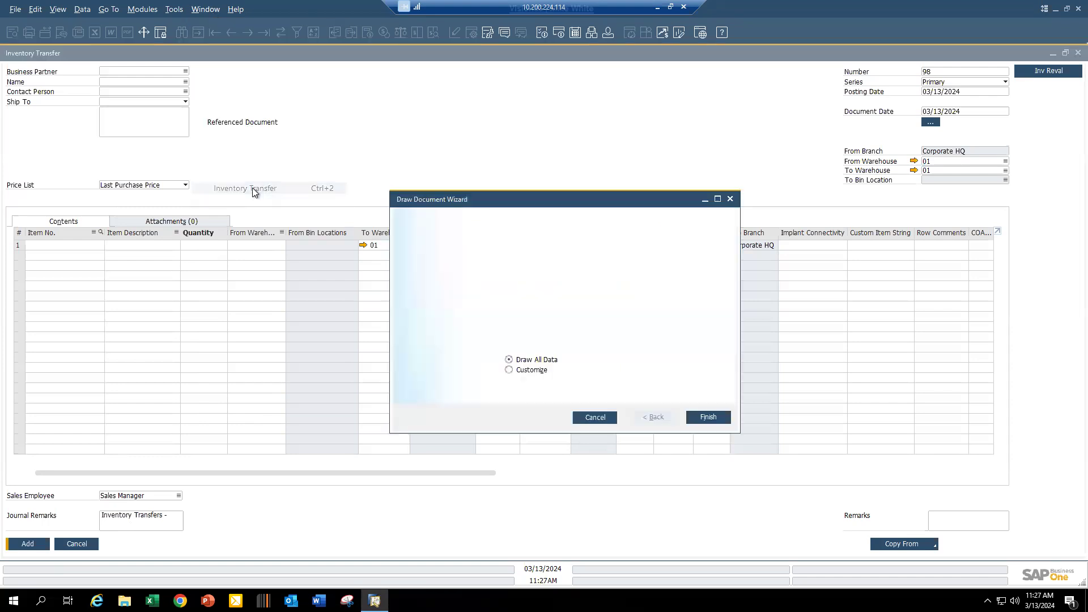
left_click(709, 417)
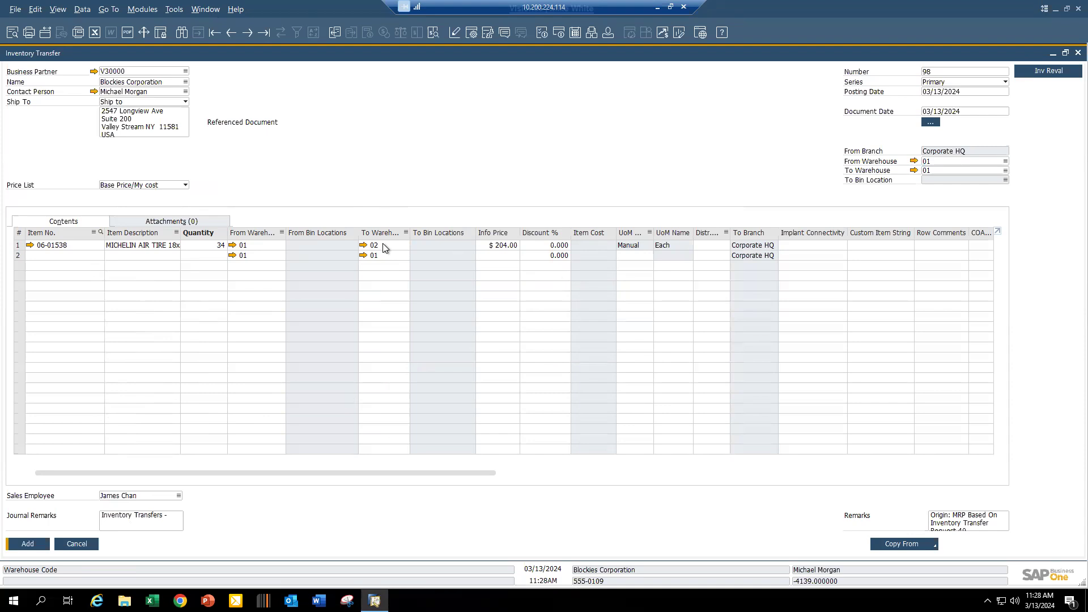
- Auto-select the batch for the 34 tires of item 06-01538 and add the inventory transfer
left_click(35, 544)
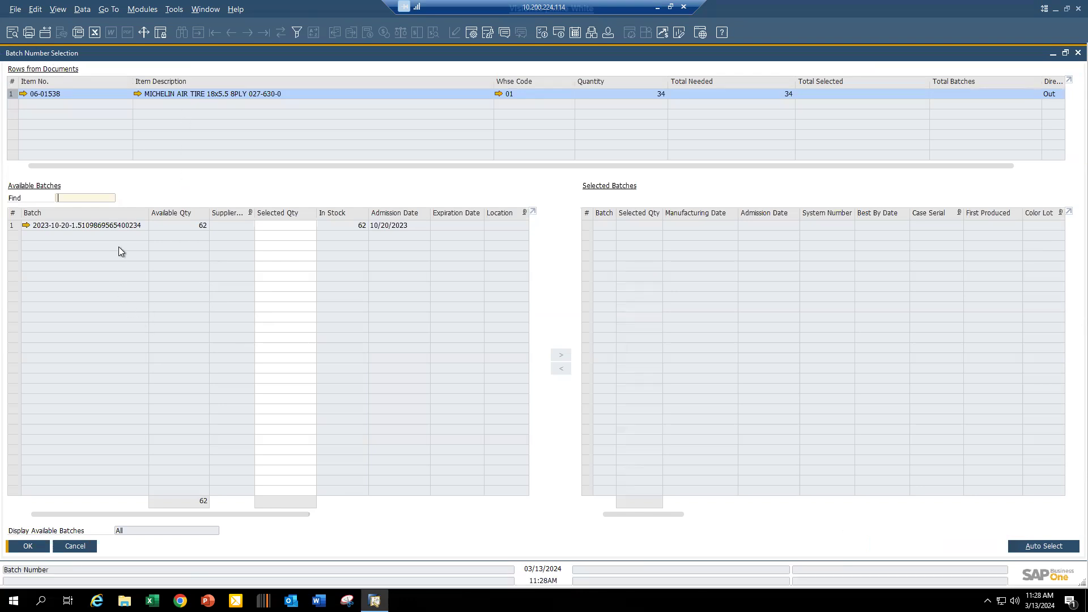
left_click(1033, 547)
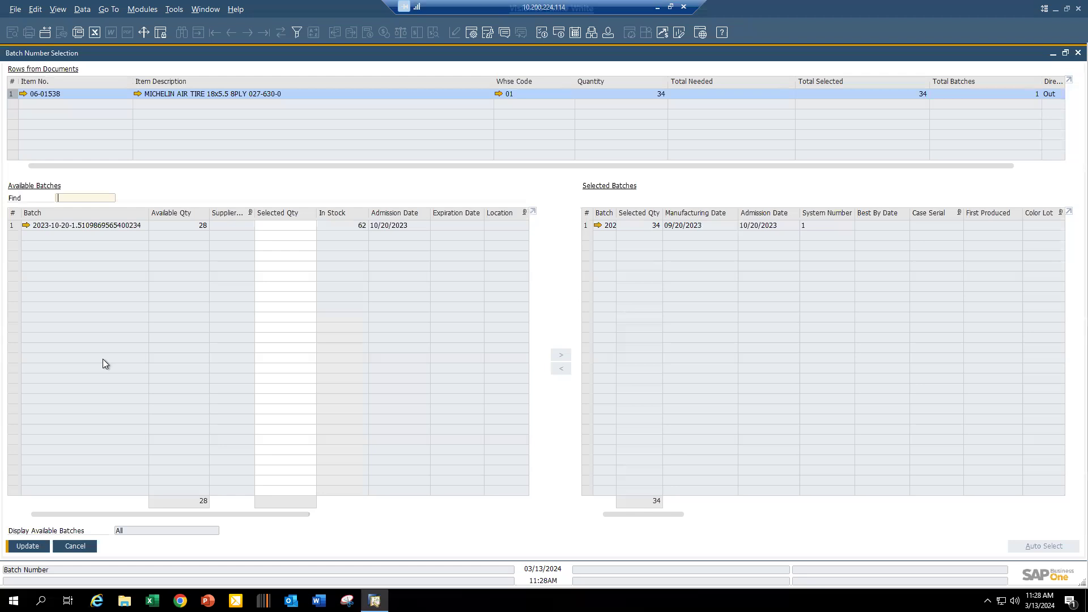
left_click(27, 547)
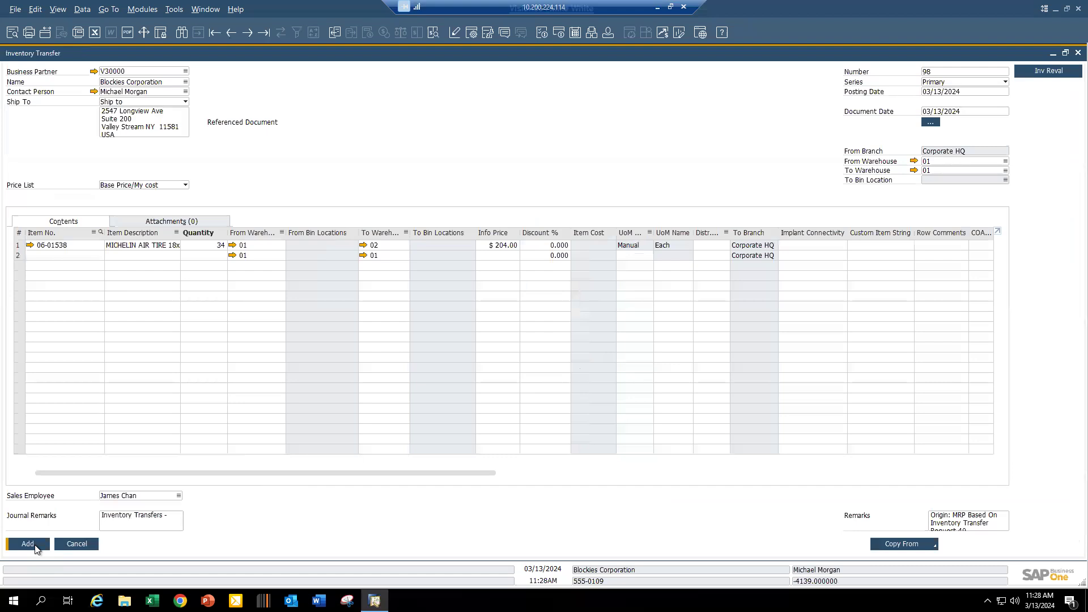
left_click(34, 545)
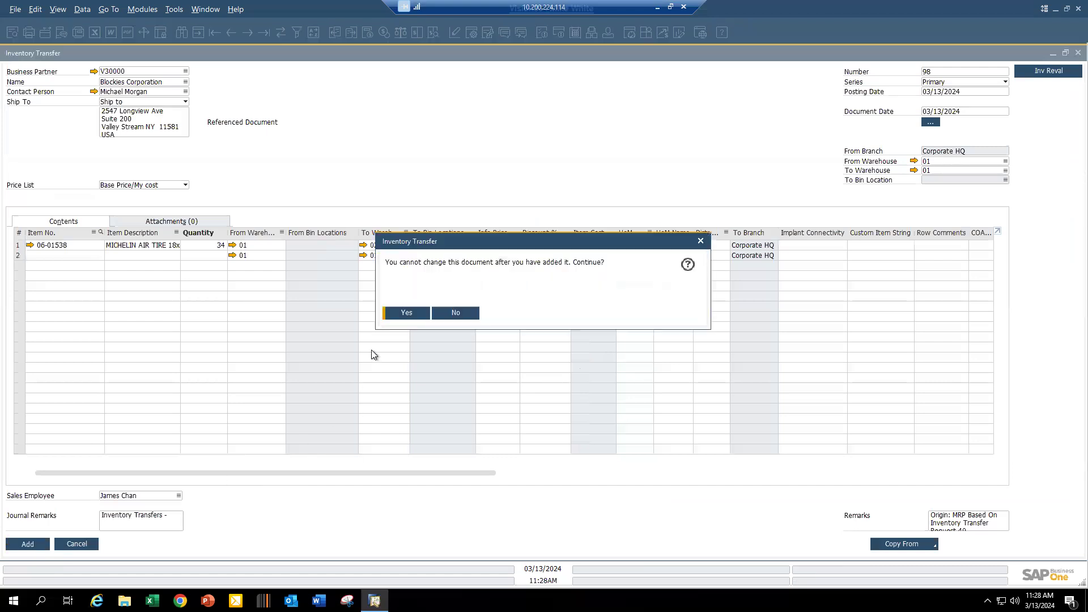
left_click(415, 314)
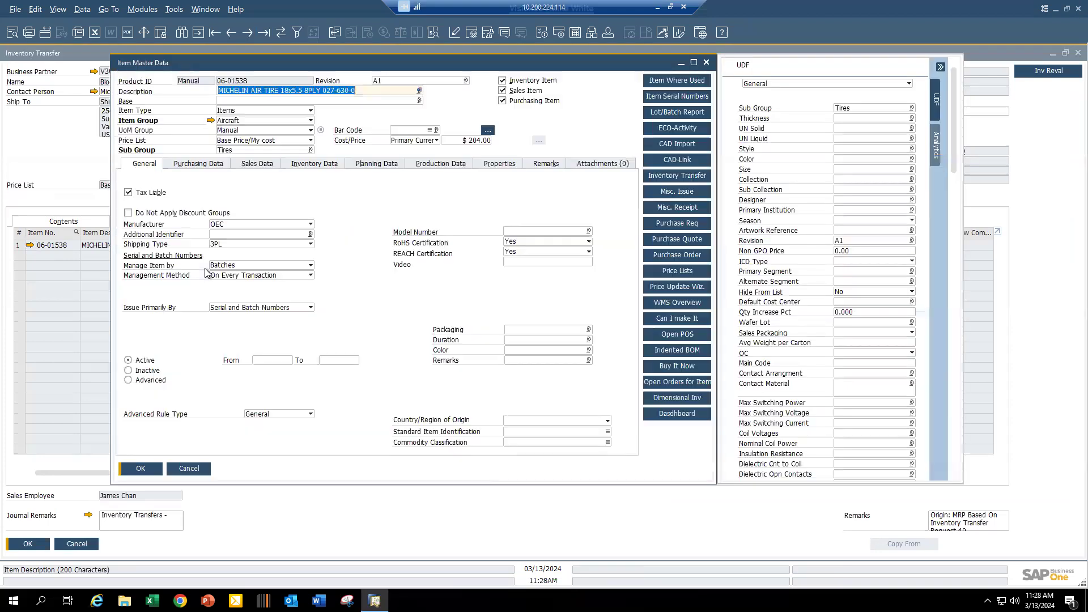
- Examine the in-stock and available quantities of item 06-01538 by warehouse, including warehouse 02, and close the item and transfer
left_click(318, 164)
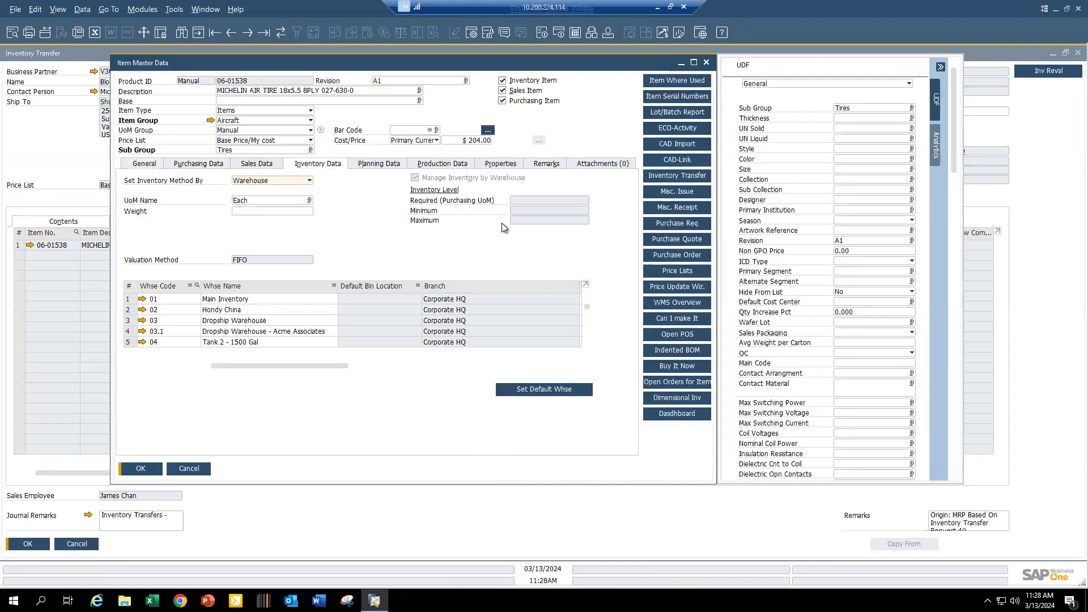
left_click(586, 282)
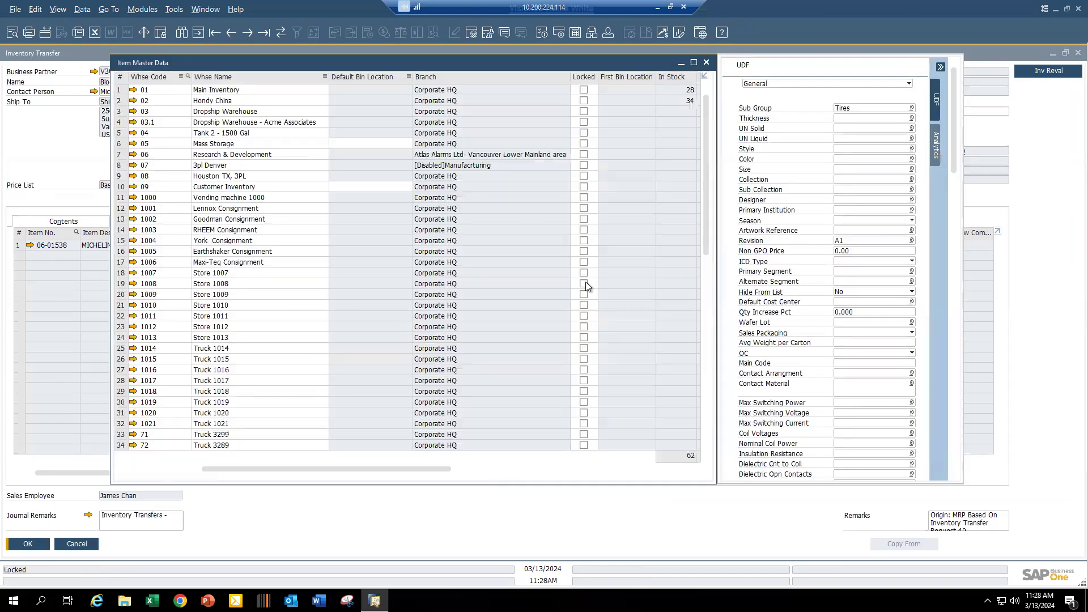
left_click(124, 101)
left_click_drag(358, 468, 480, 454)
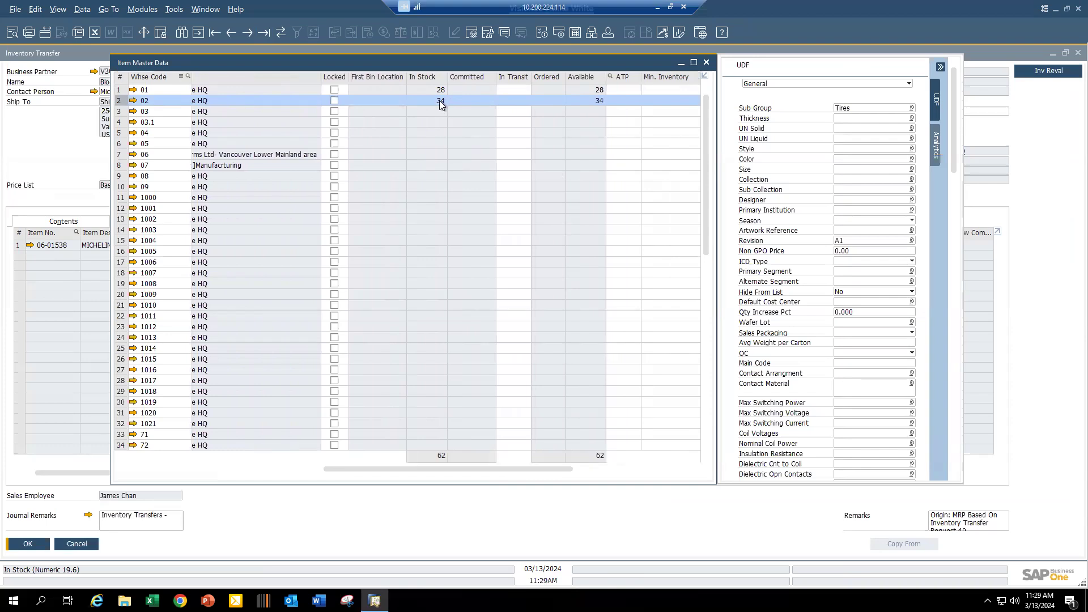
left_click(703, 75)
key("Escape")
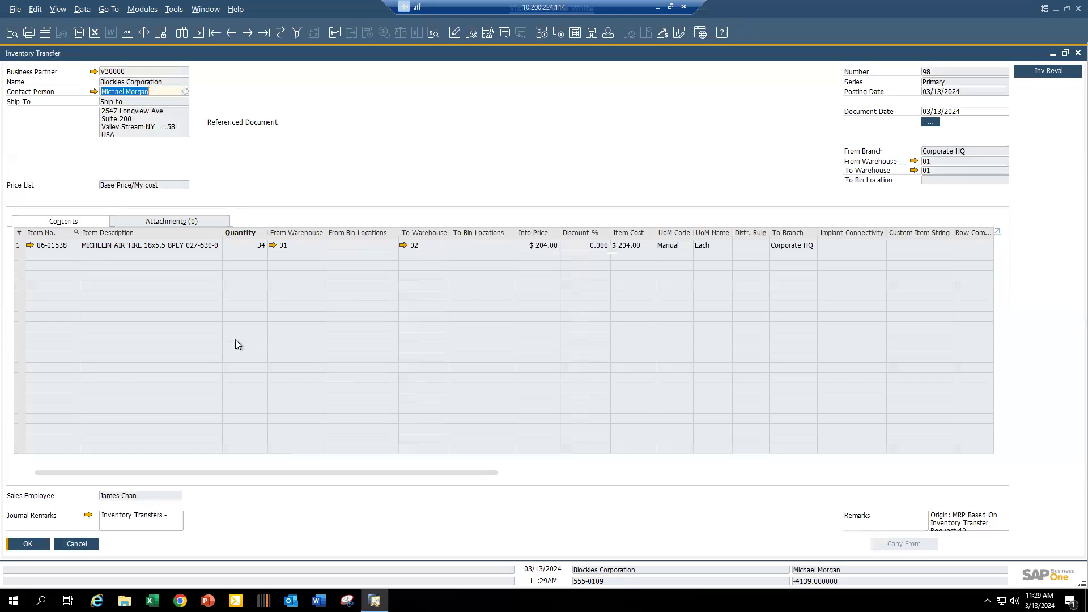
left_click(36, 545)
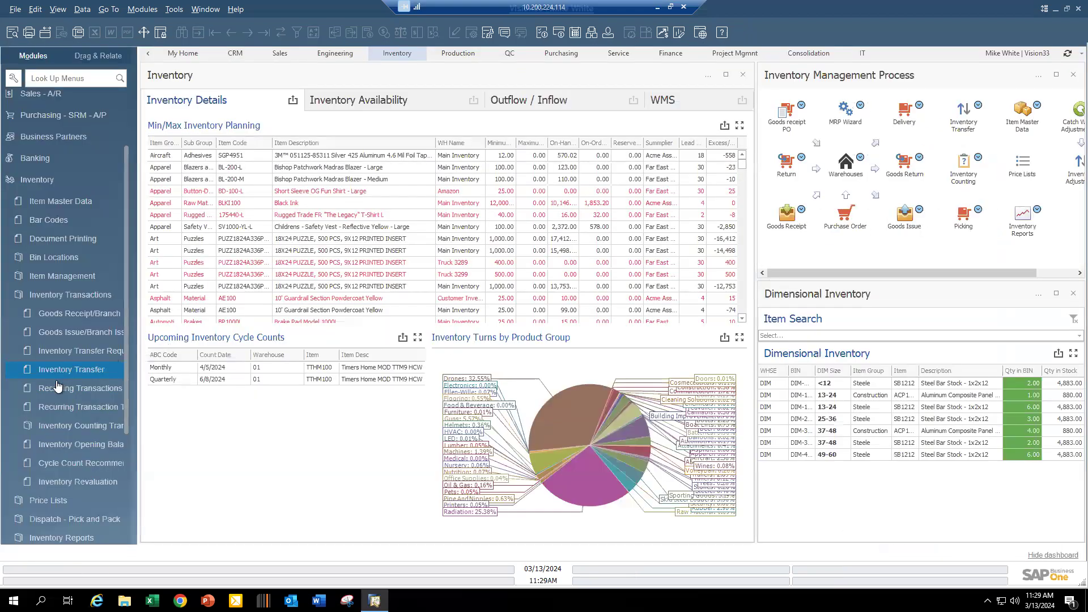
- View the recurring transactions scheduled for today and close the list without executing any
left_click(84, 388)
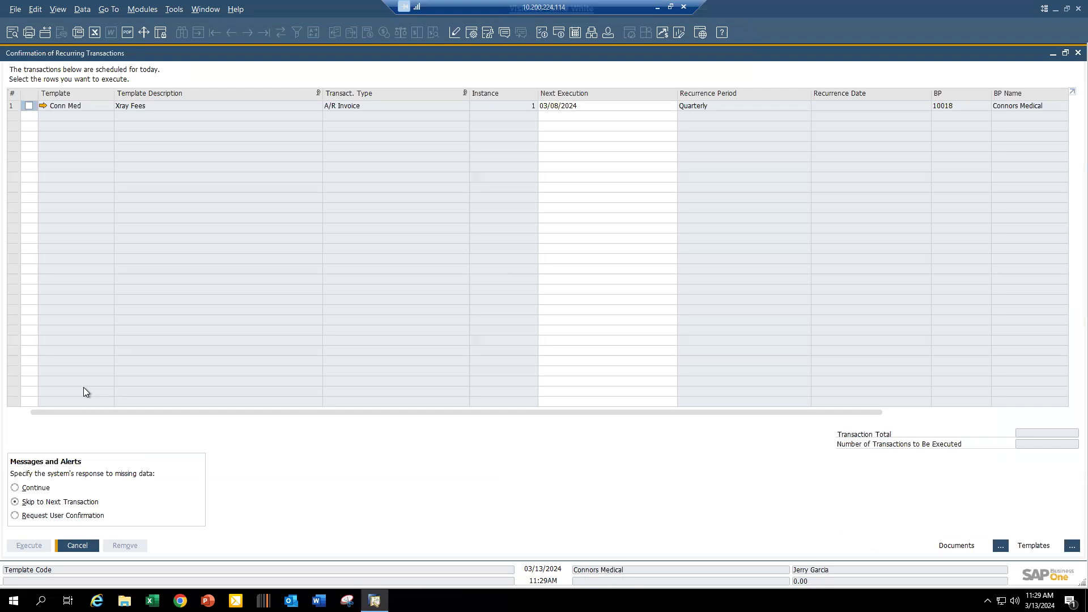
left_click(80, 546)
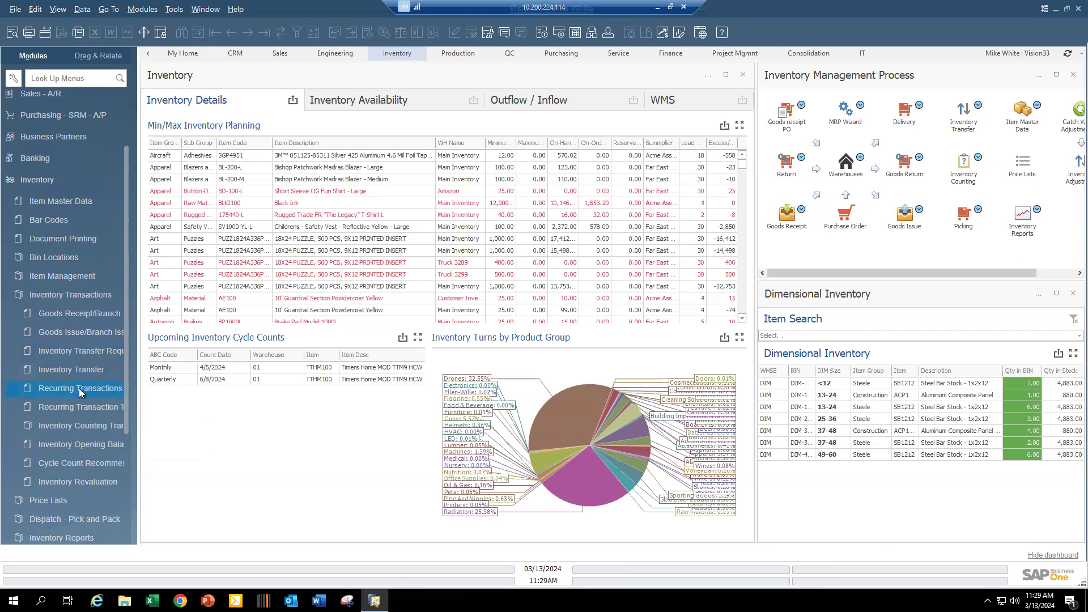
- Bring up the last inventory counting record and examine the counted quantities of the serialized and batch-controlled items
left_click(80, 424)
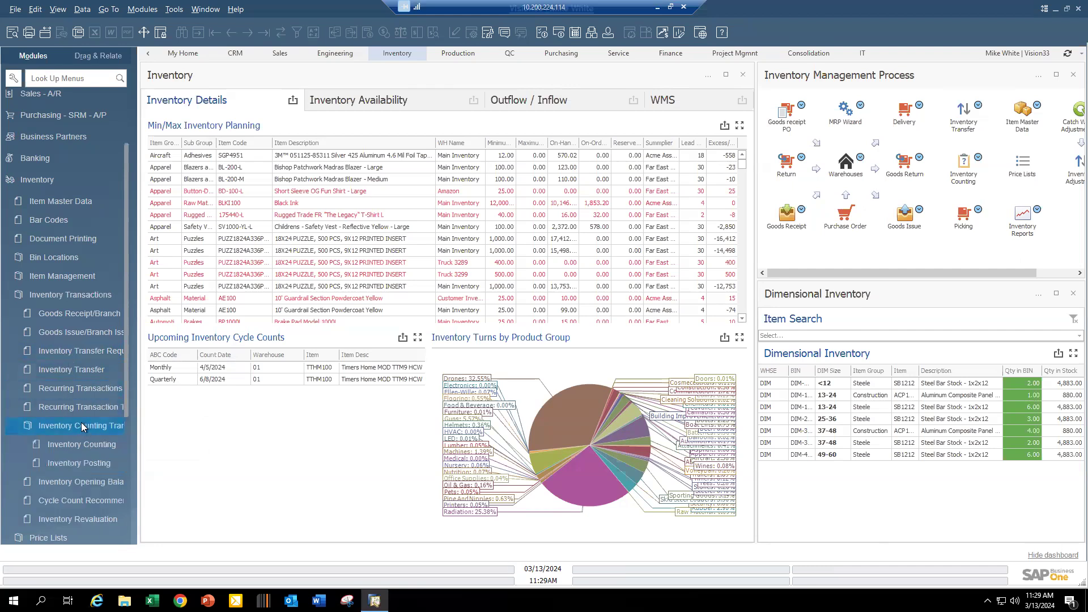
scroll(80, 423, "down", 3)
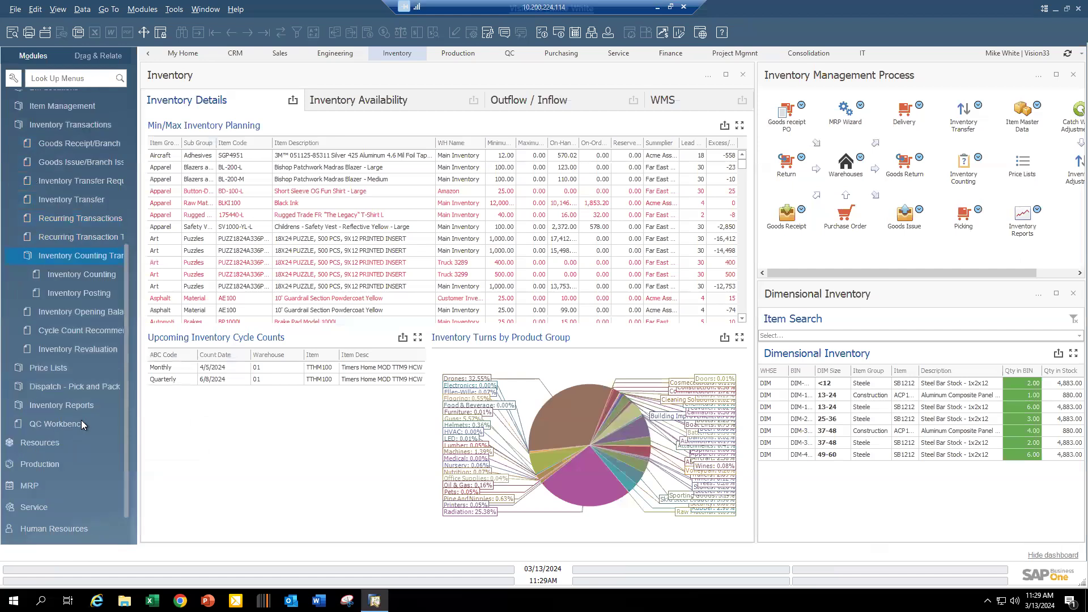
left_click(78, 274)
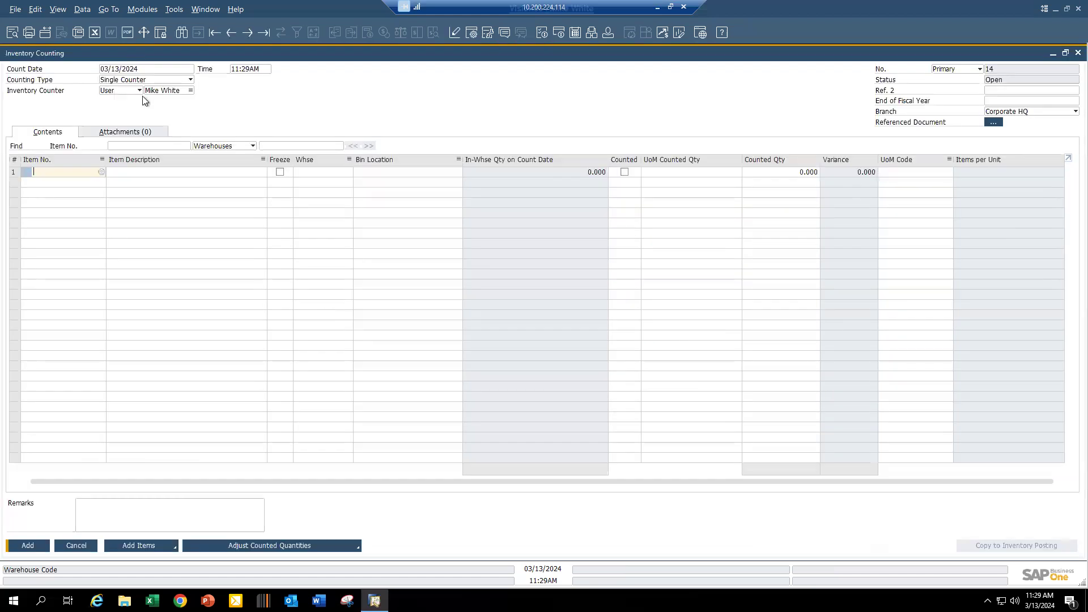
left_click(264, 31)
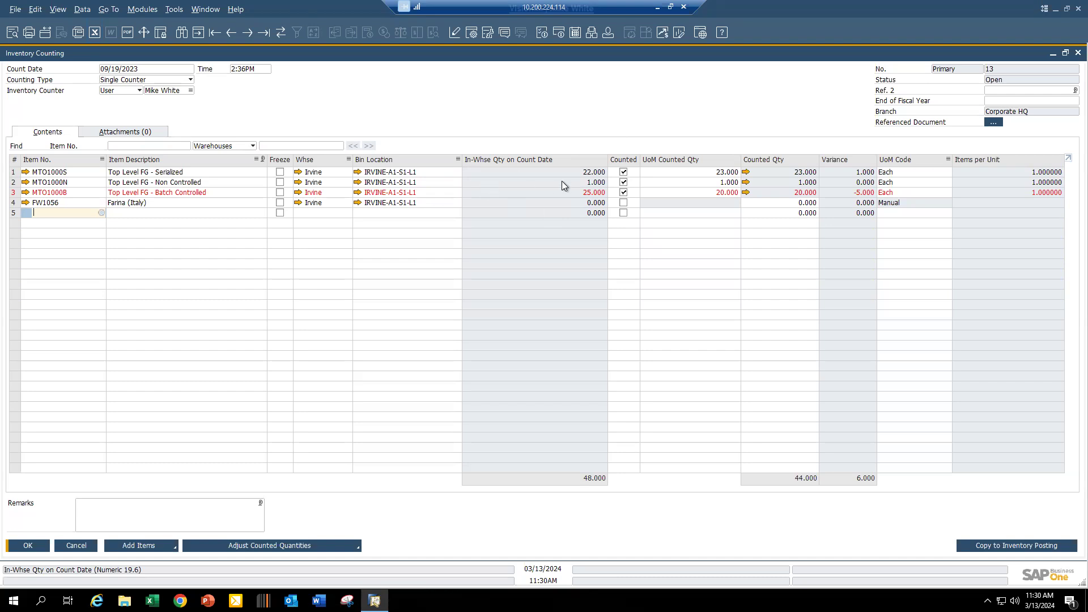
left_click(706, 171)
left_click(723, 193)
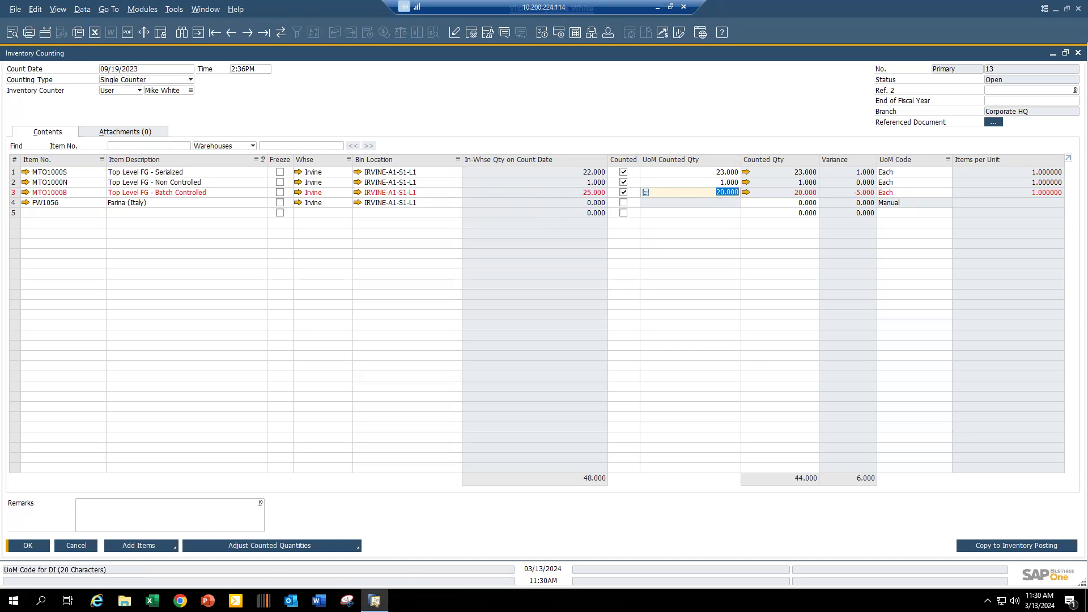
- Copy the inventory count to an inventory posting to examine its variances, and close both without adding the posting
left_click(1023, 548)
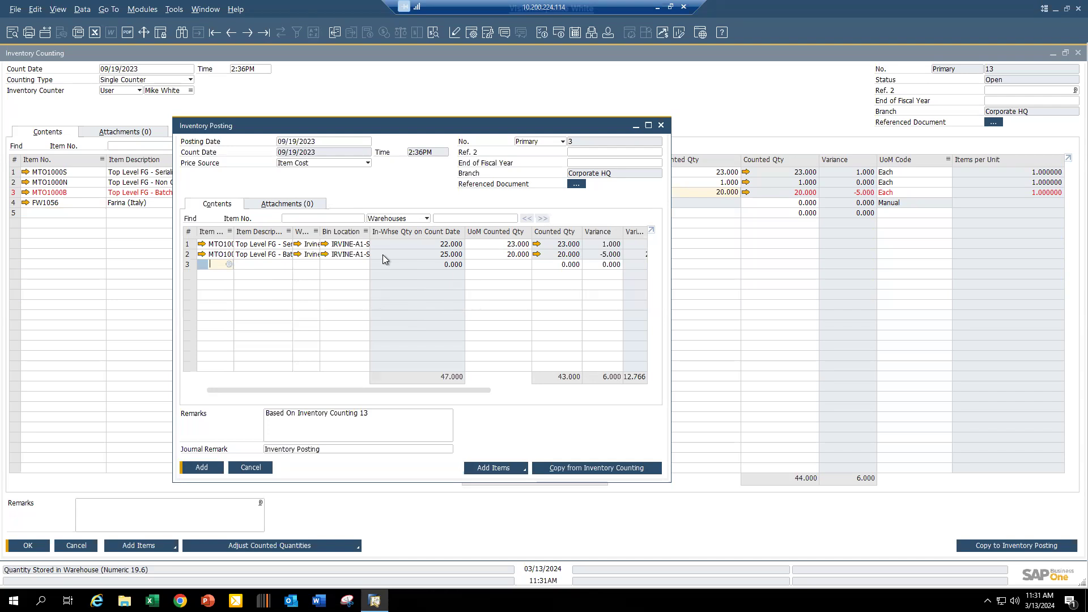
left_click(266, 466)
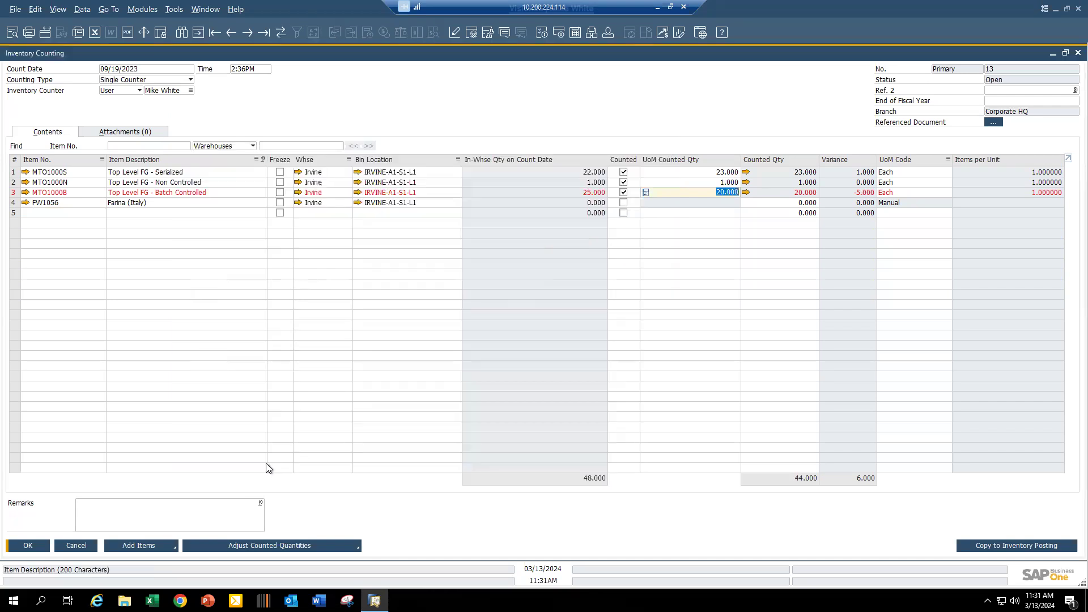
left_click(76, 545)
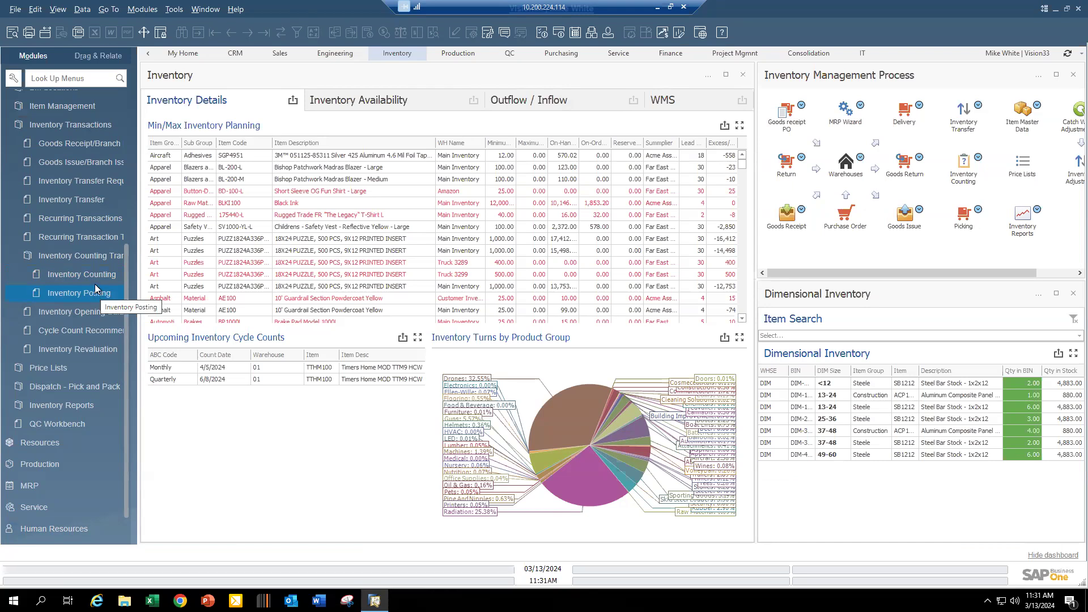
- View the Inventory Opening Balance form and close it without adding items
left_click(79, 313)
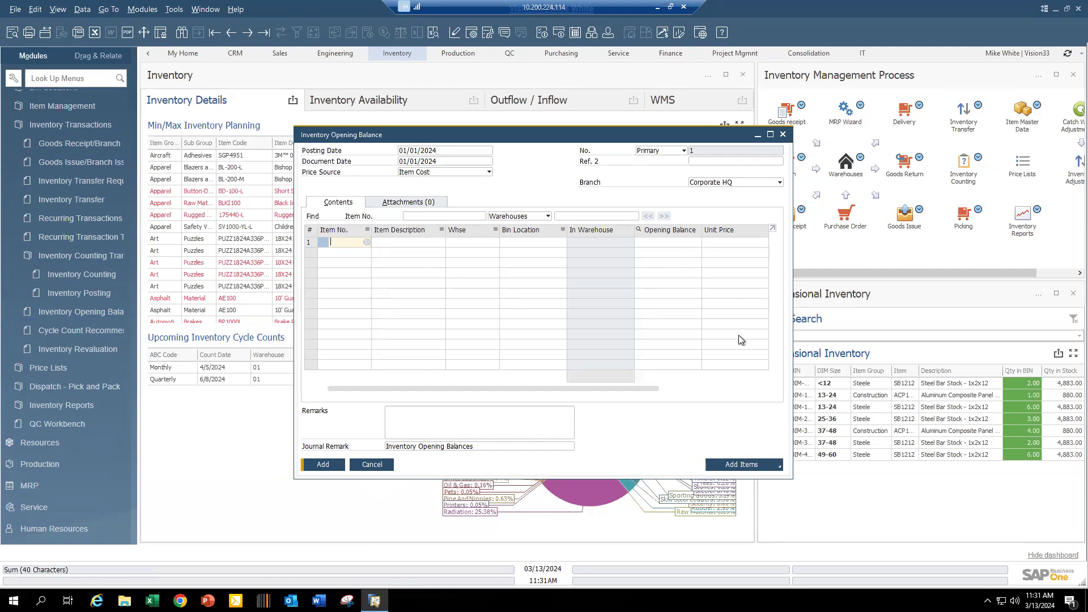
left_click(381, 467)
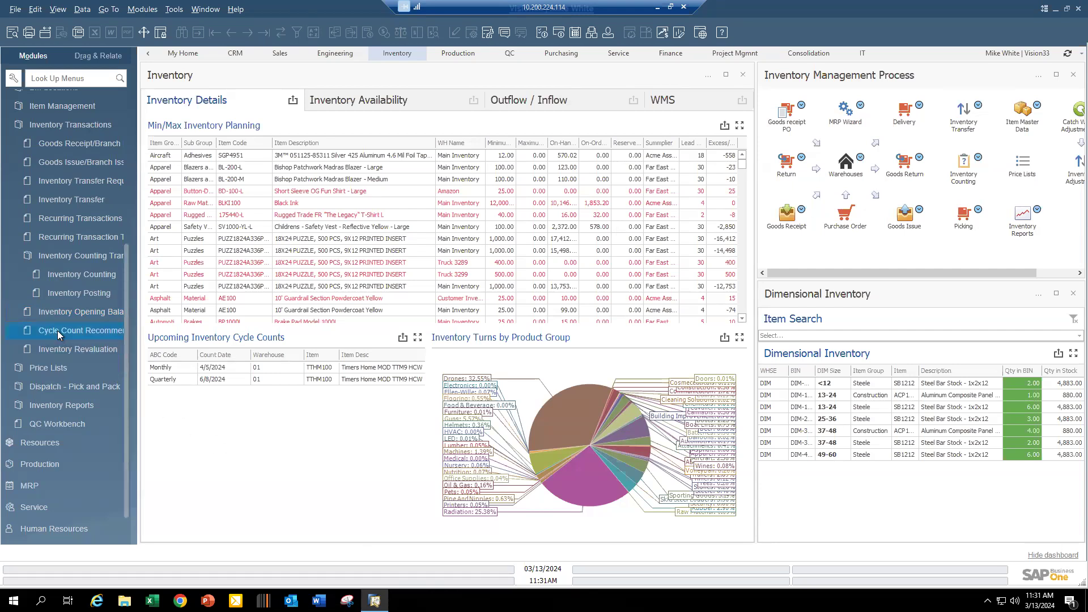
- View the Price Lists with their base lists and factors, and bring up the template folder for importing price updates
left_click(49, 368)
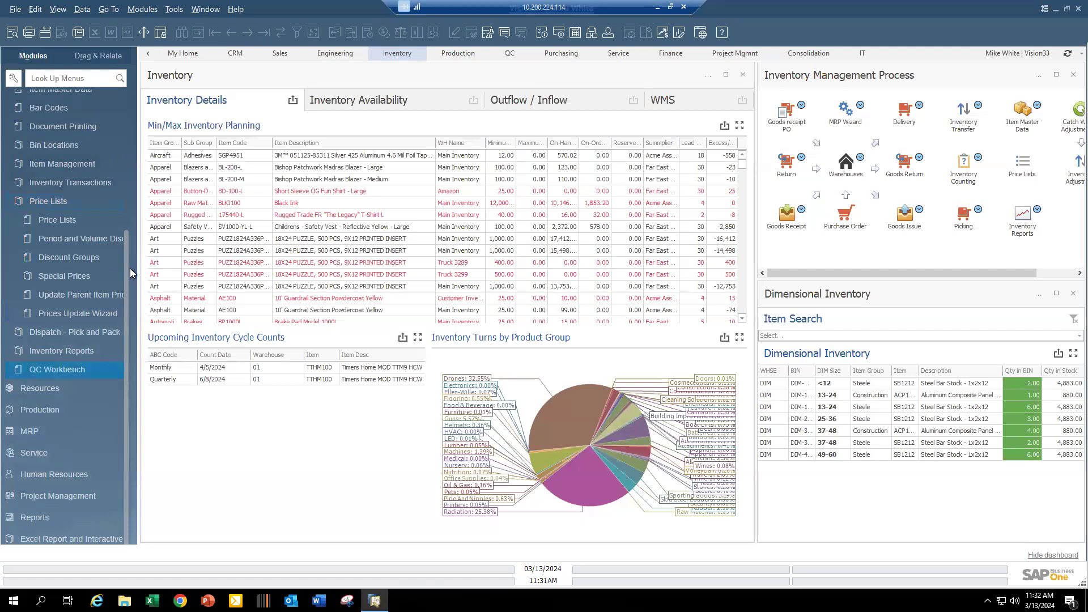
left_click(53, 220)
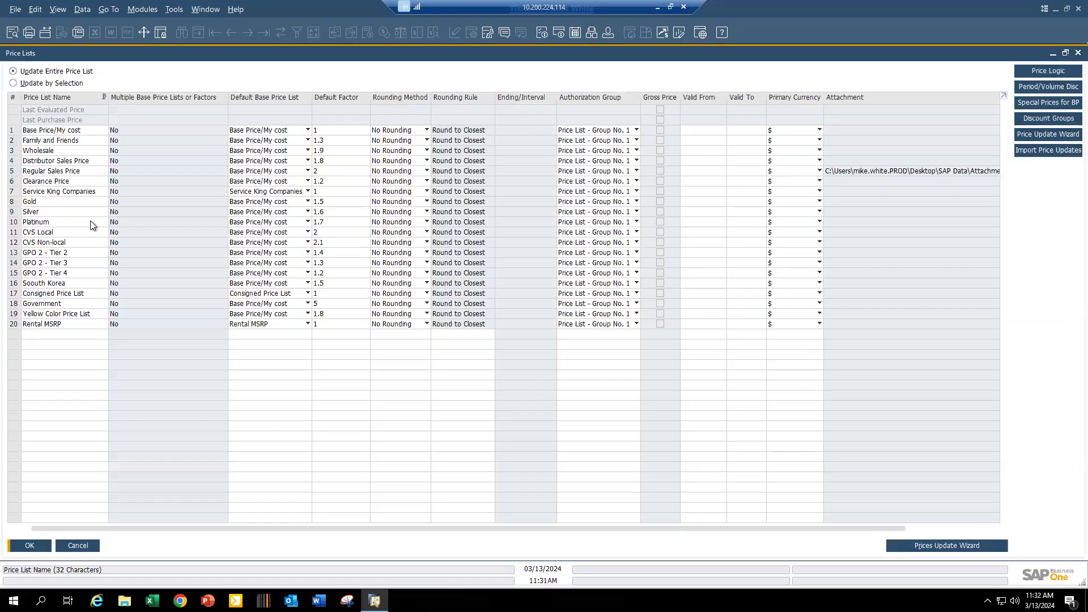
left_click(1049, 151)
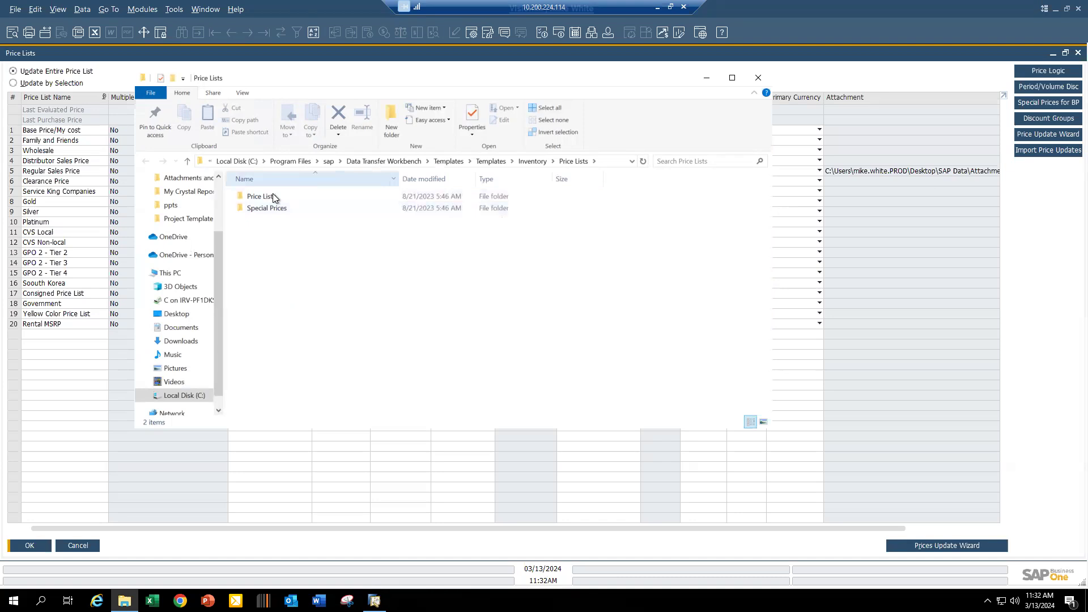
- Close the template folder and, on the Price Logic slide, circle Sales Order in red pen and draw an arrow to the Contract box
left_click(760, 79)
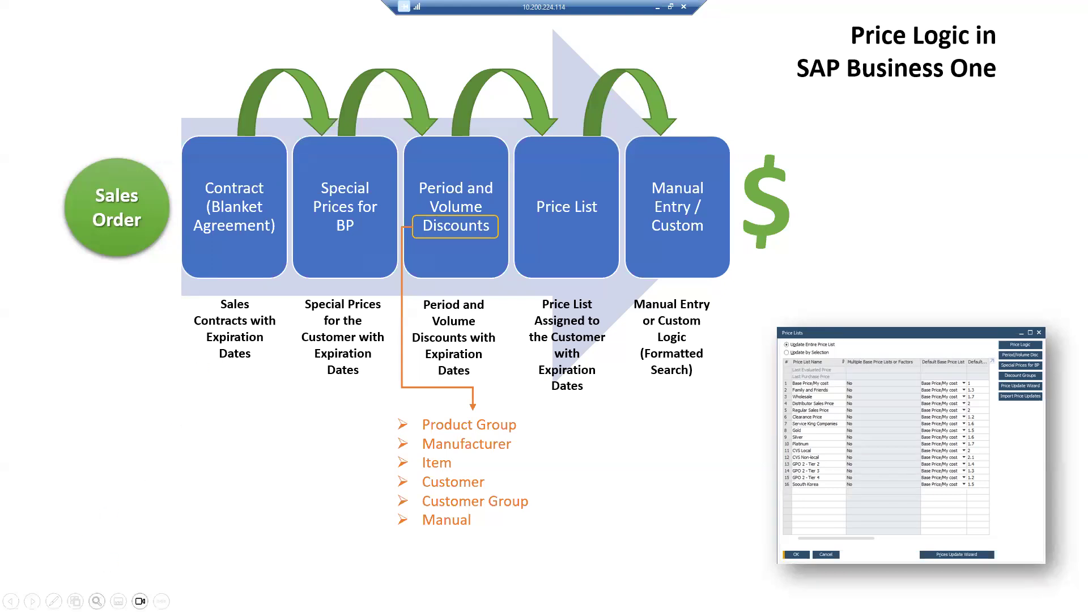
left_click(53, 601)
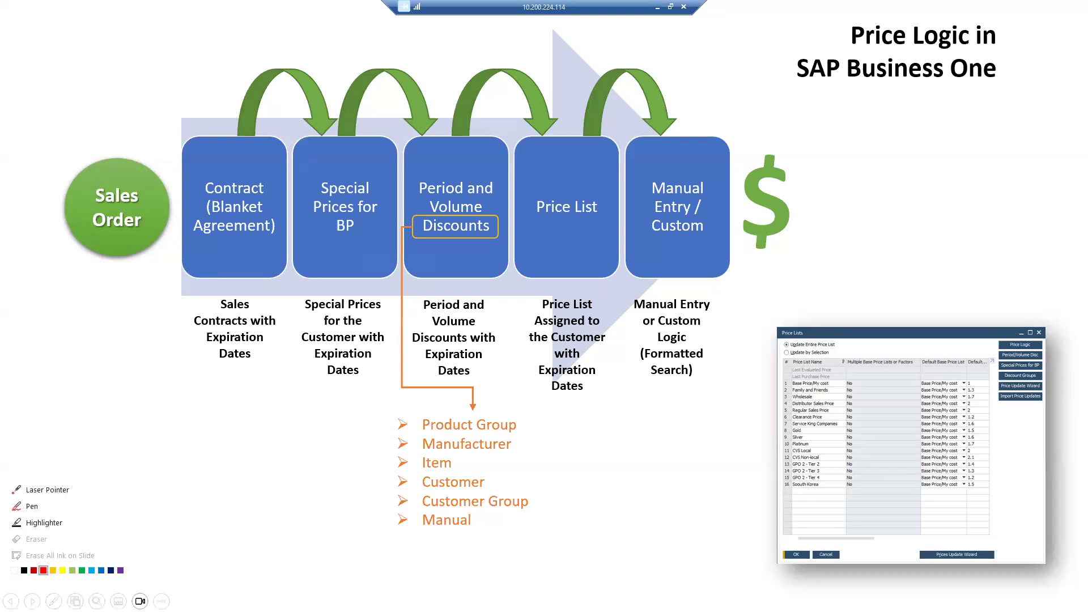
left_click(32, 506)
mouse_move(118, 181)
left_mouse_down()
mouse_move(69, 192)
mouse_move(129, 239)
mouse_move(144, 190)
mouse_move(112, 179)
left_mouse_up()
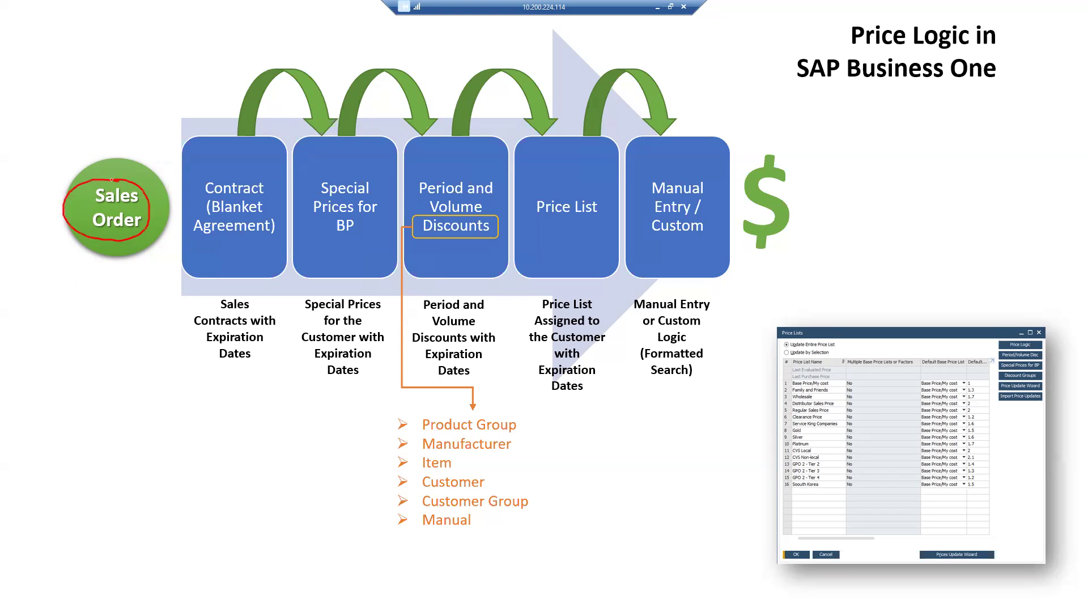
mouse_move(114, 242)
left_mouse_down()
mouse_move(102, 261)
mouse_move(153, 295)
mouse_move(187, 243)
mouse_move(176, 243)
mouse_move(190, 252)
mouse_move(185, 241)
left_mouse_up()
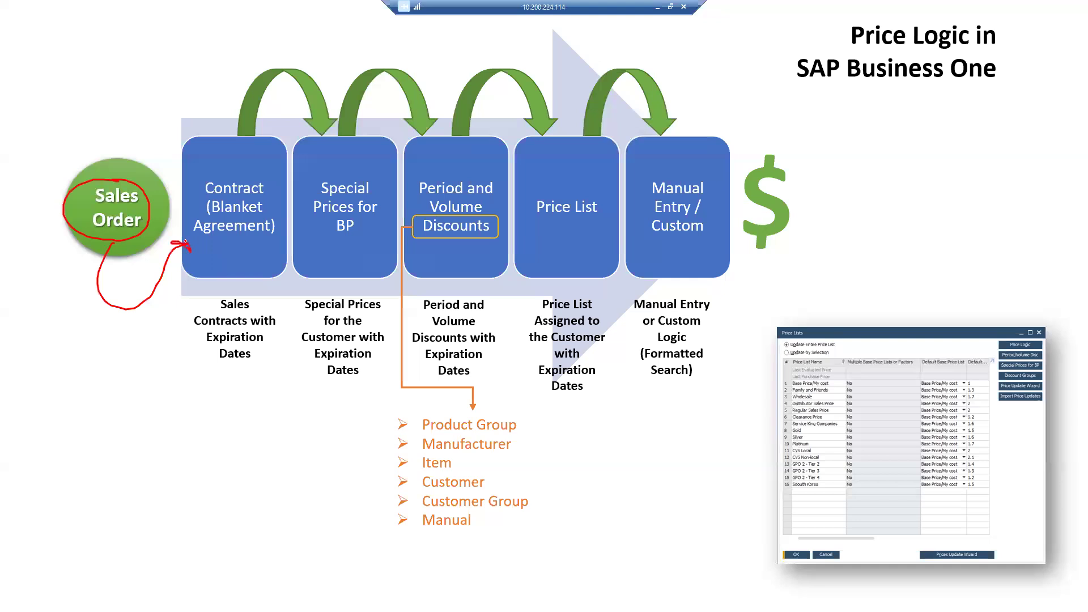
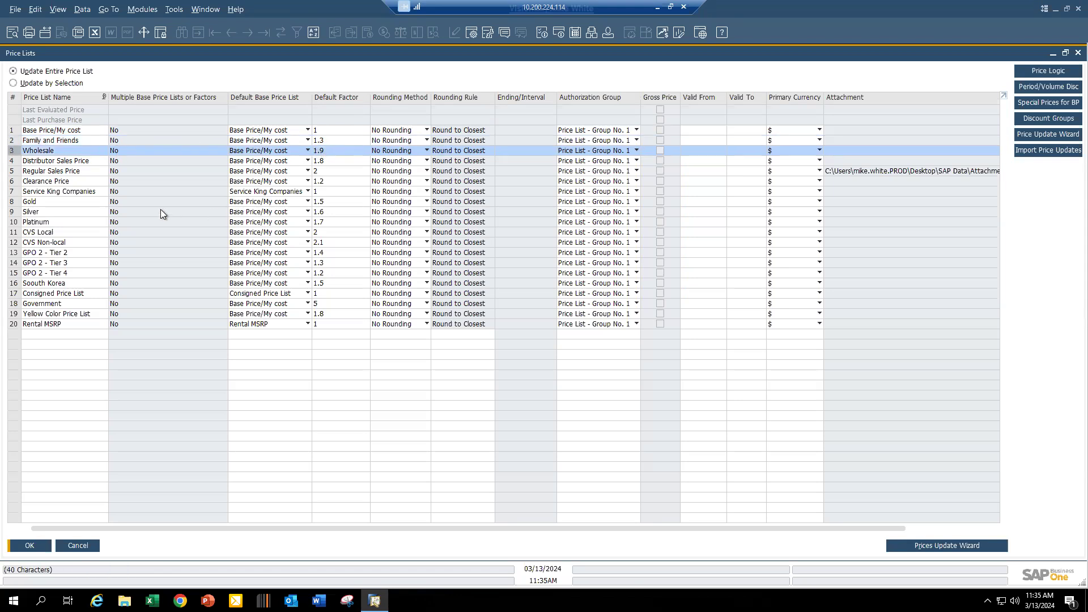
- Examine the Regular Sales Price, Service King Companies, Last Purchase Price and Last Evaluated Price rows, and close the Price Lists without changes
left_click(18, 171)
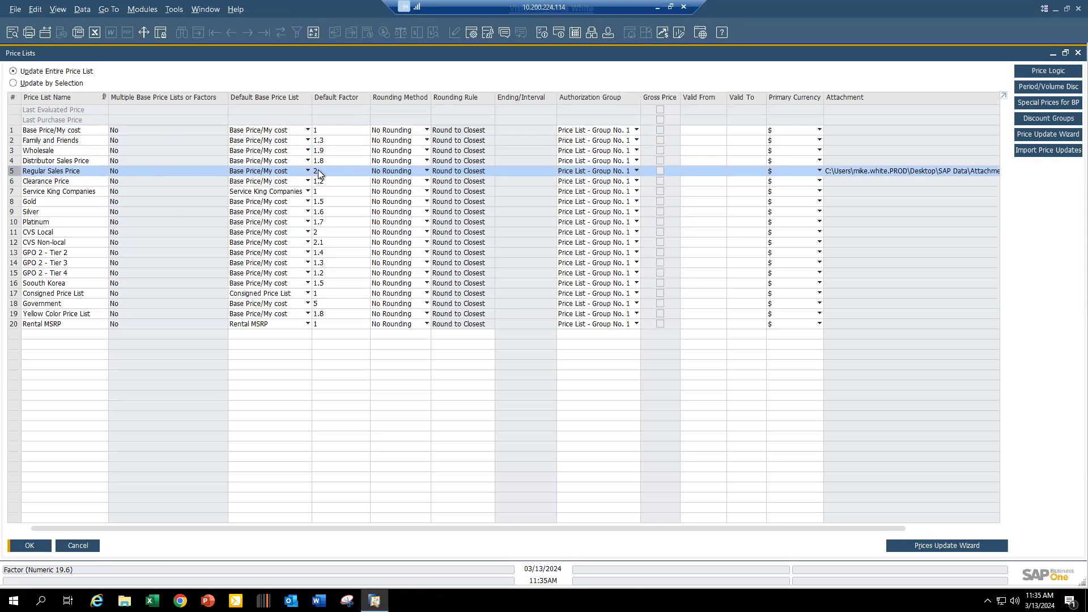
left_click(14, 192)
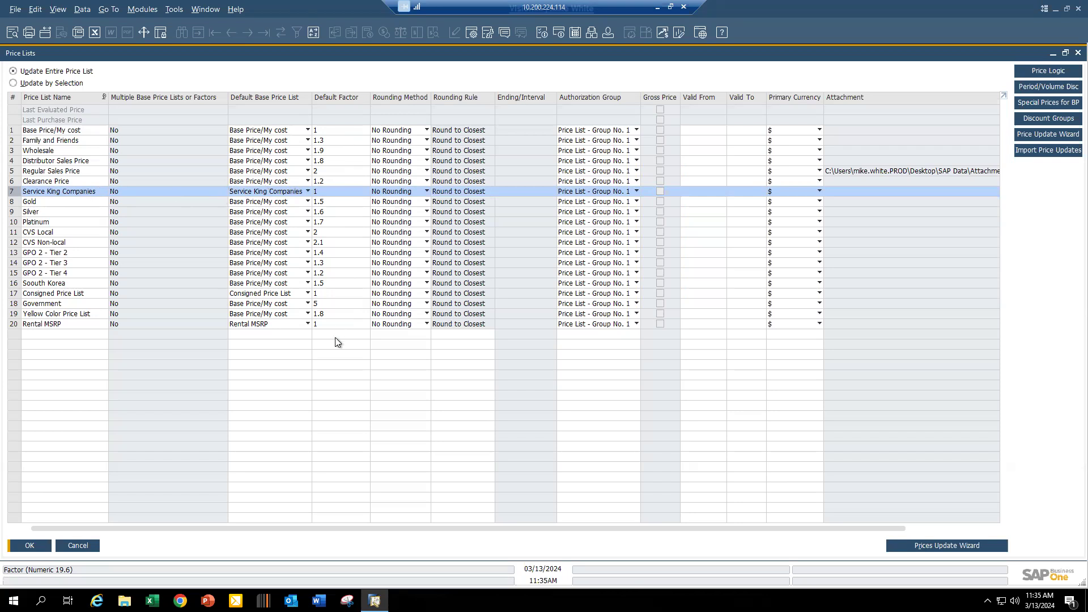
left_click(17, 121)
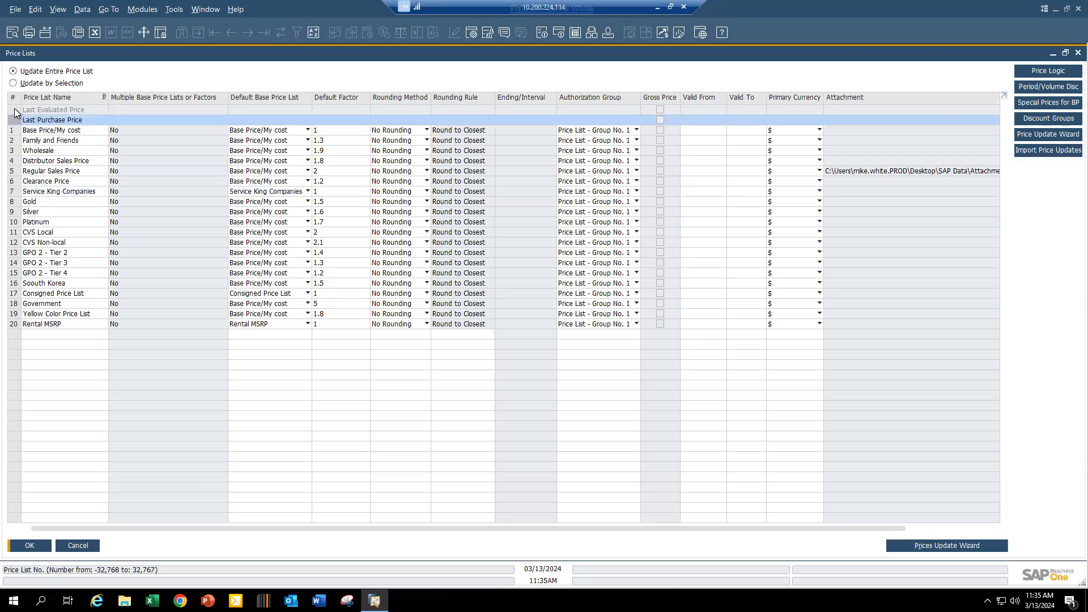
left_click(16, 112)
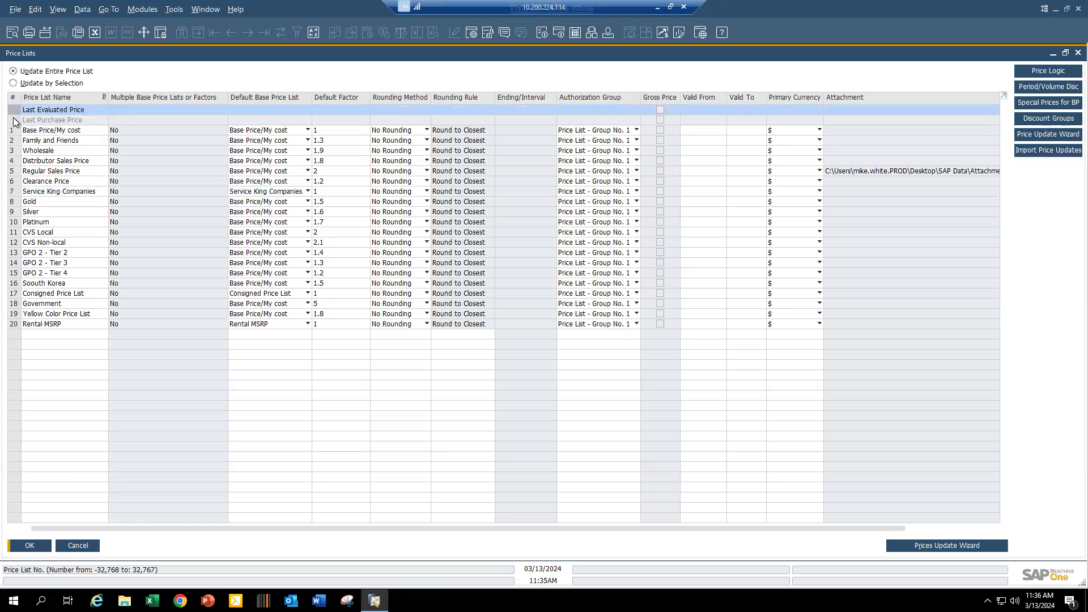
left_click(16, 122)
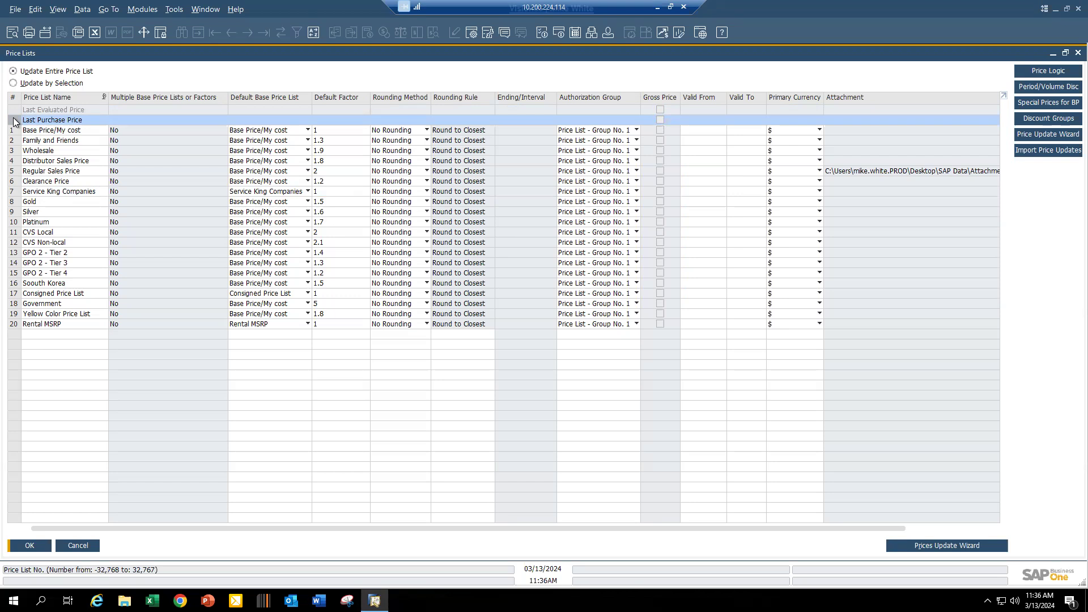
left_click(16, 110)
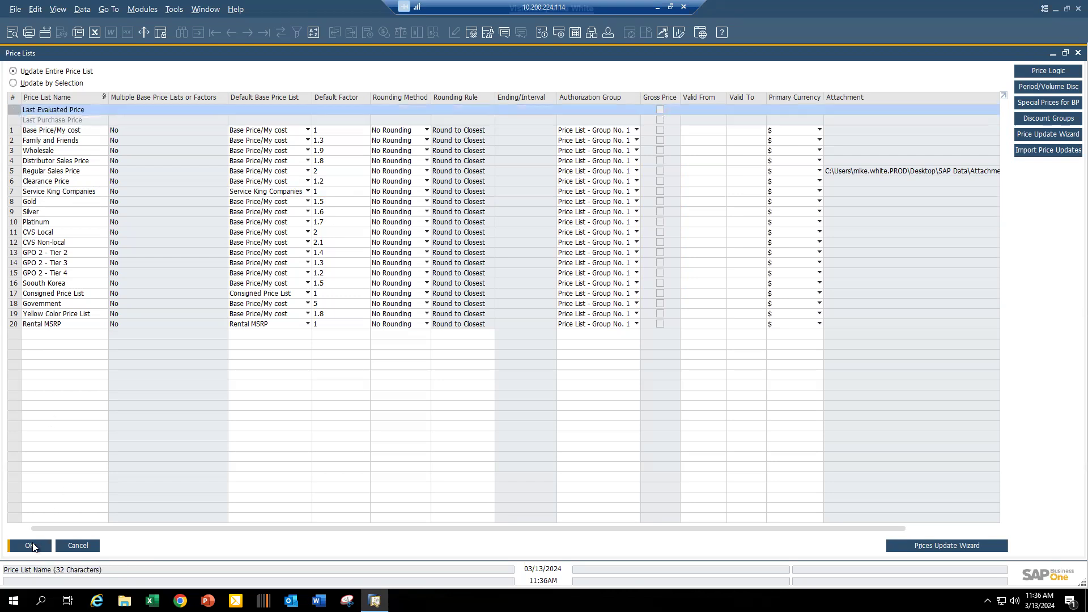
left_click(77, 546)
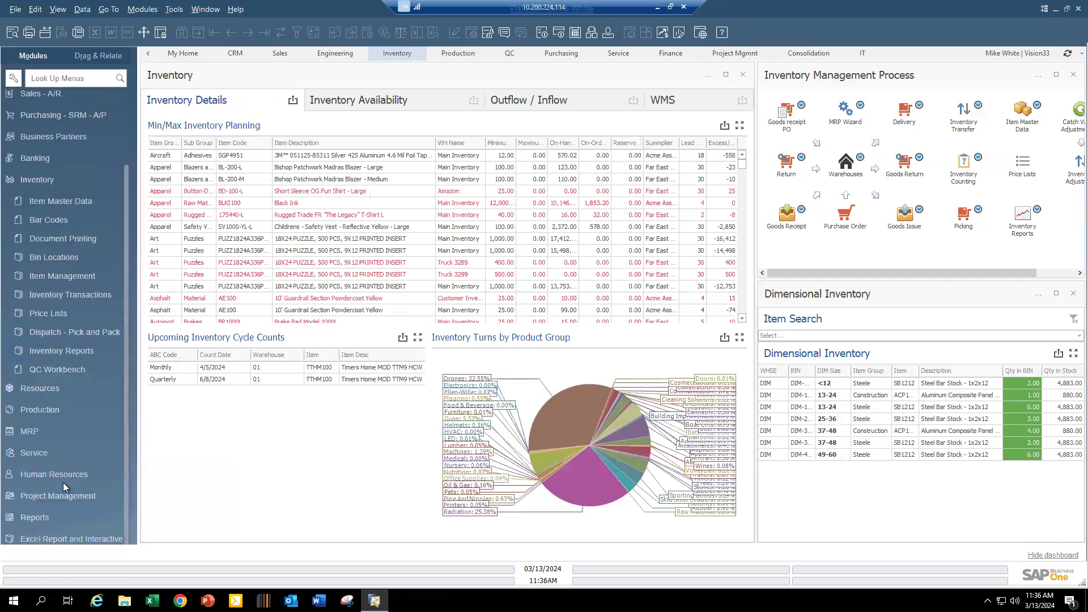
- Look over the Purchasing - SRM - A/P functions, including Landed Costs
scroll(62, 419, "up", 3)
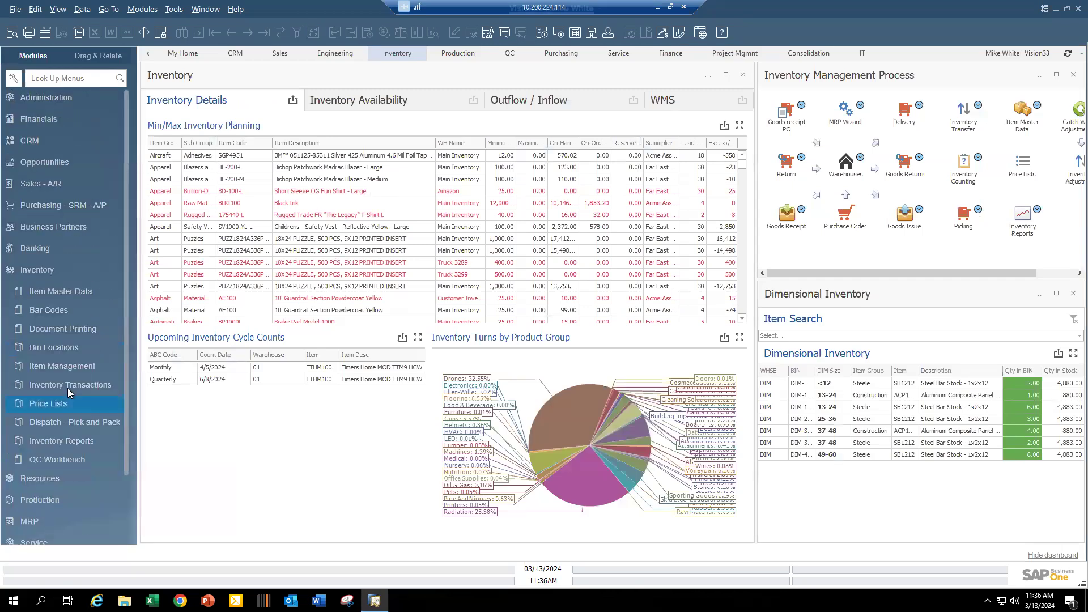
left_click(40, 204)
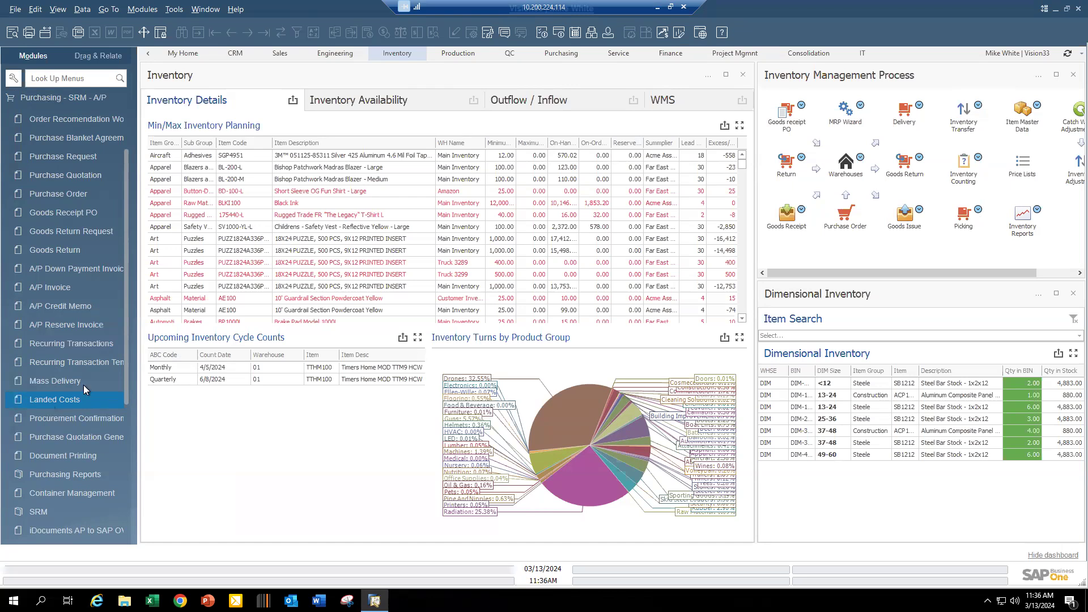
left_click(26, 101)
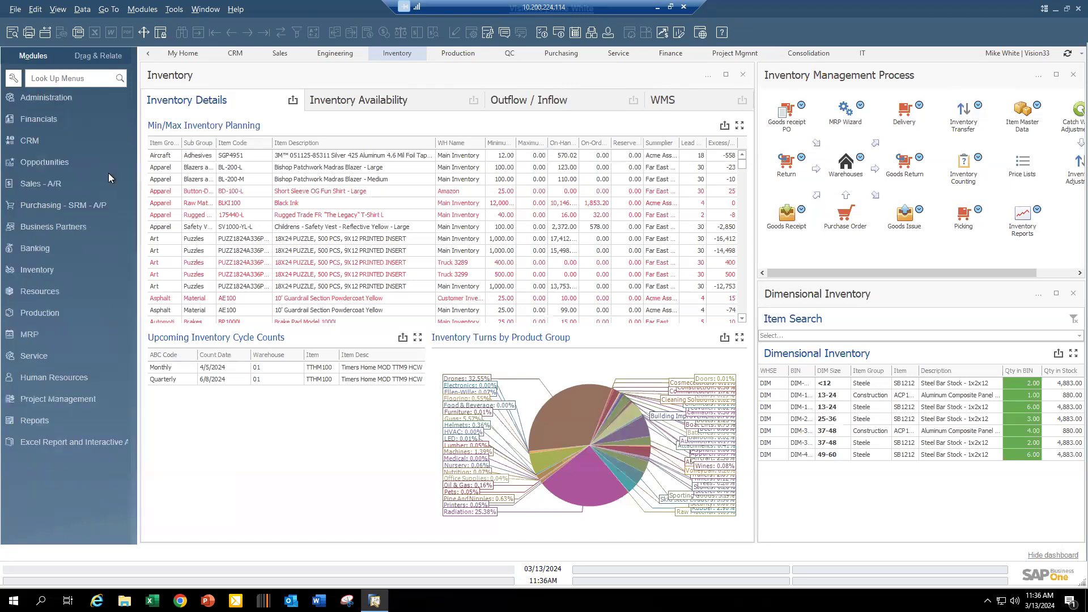
- Look through the Inventory module's price list functions, including period and volume discounts, special prices and parent item price updates
left_click(38, 269)
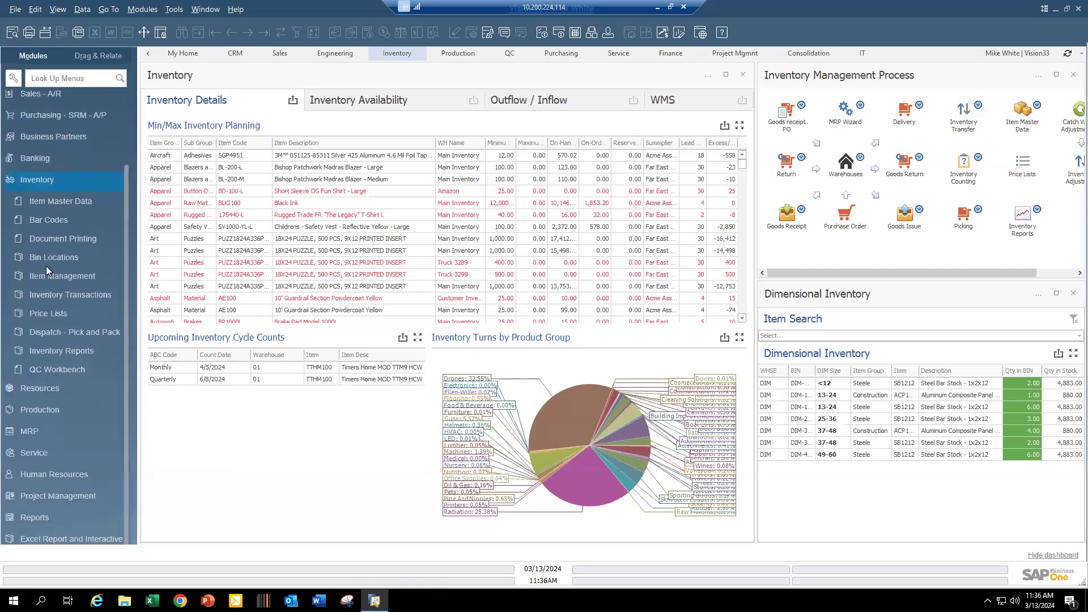
left_click(56, 315)
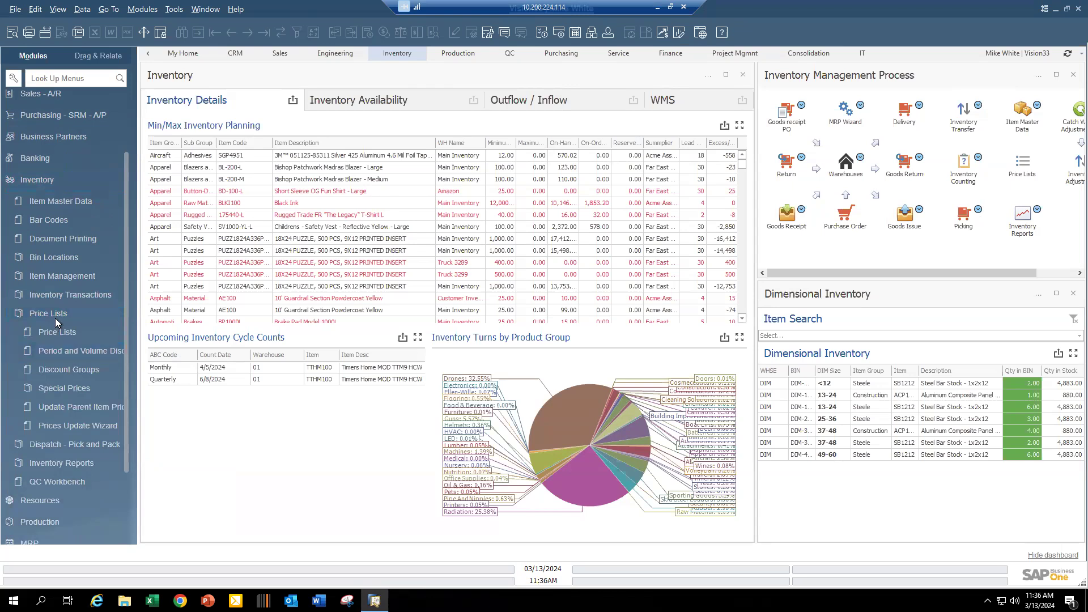
left_click(75, 353)
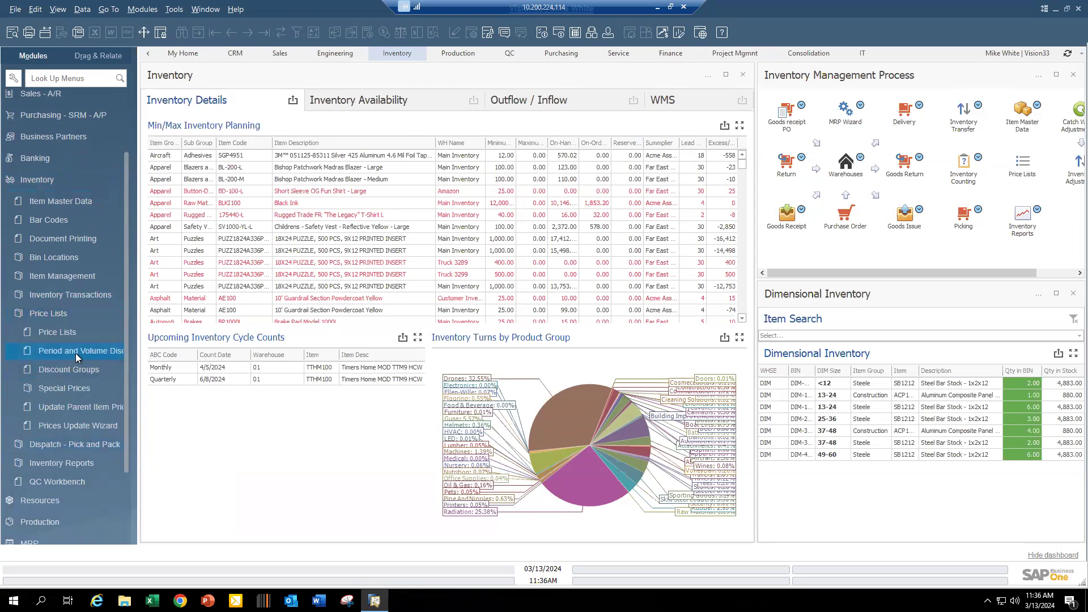
left_click(65, 389)
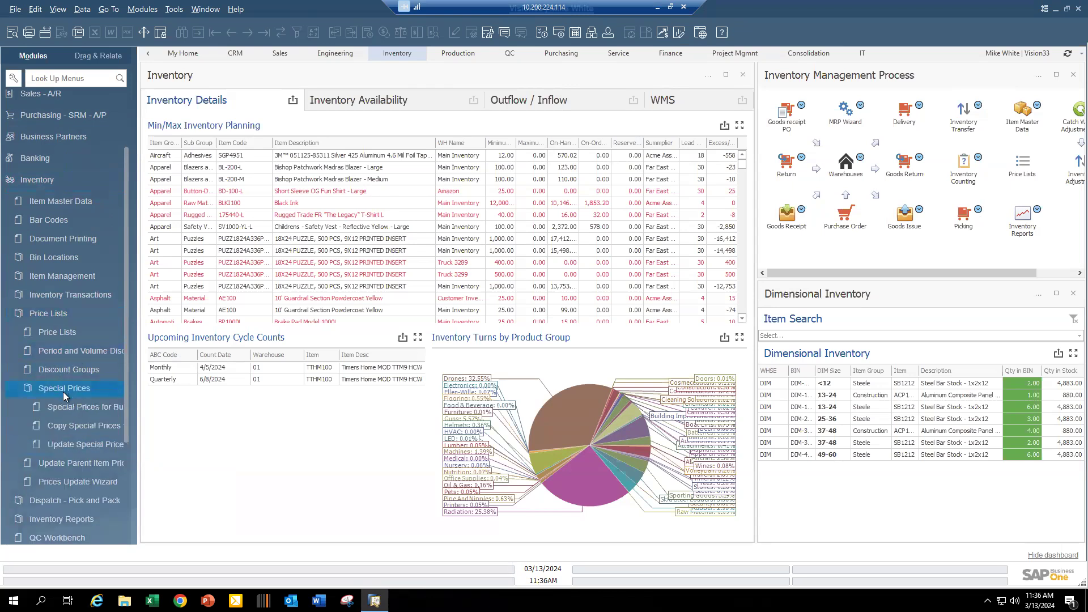
scroll(67, 404, "down", 2)
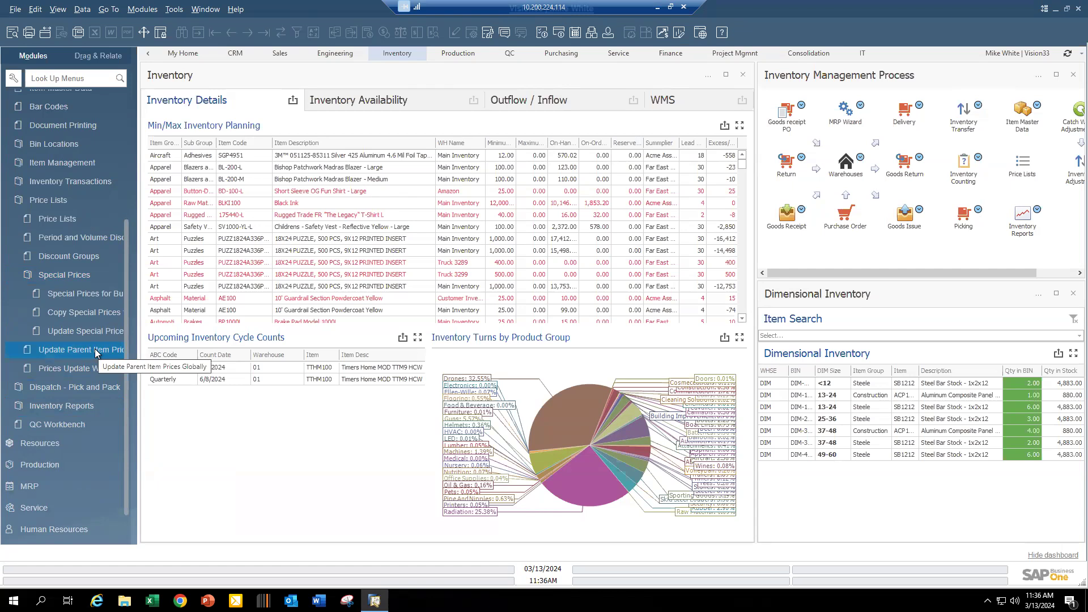
- View the update methods and item price operations in the Prices Update Wizard, and close it without updating prices
left_click(81, 369)
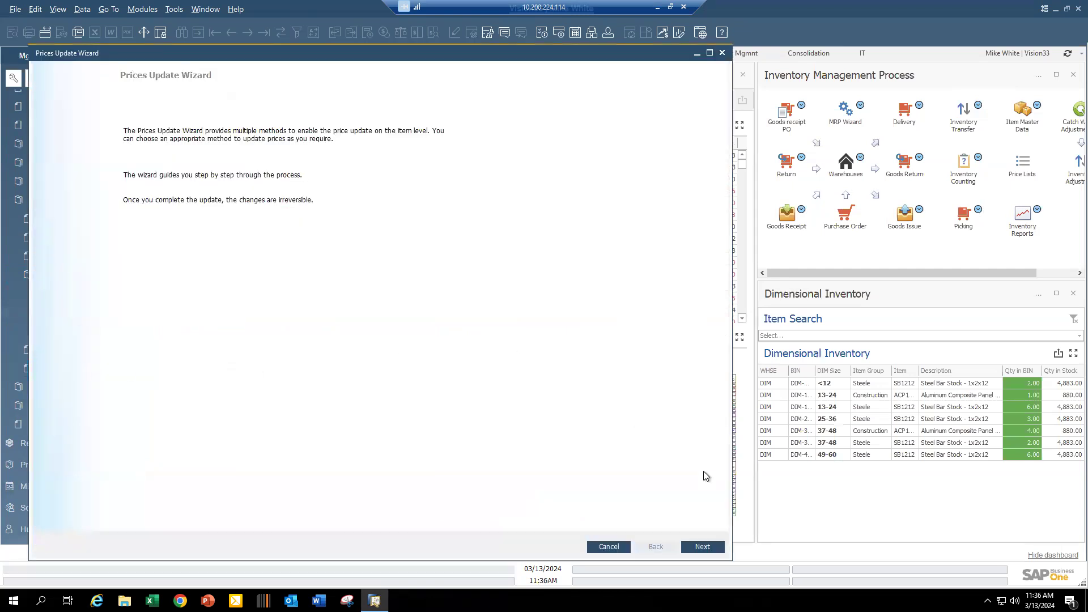
left_click(702, 547)
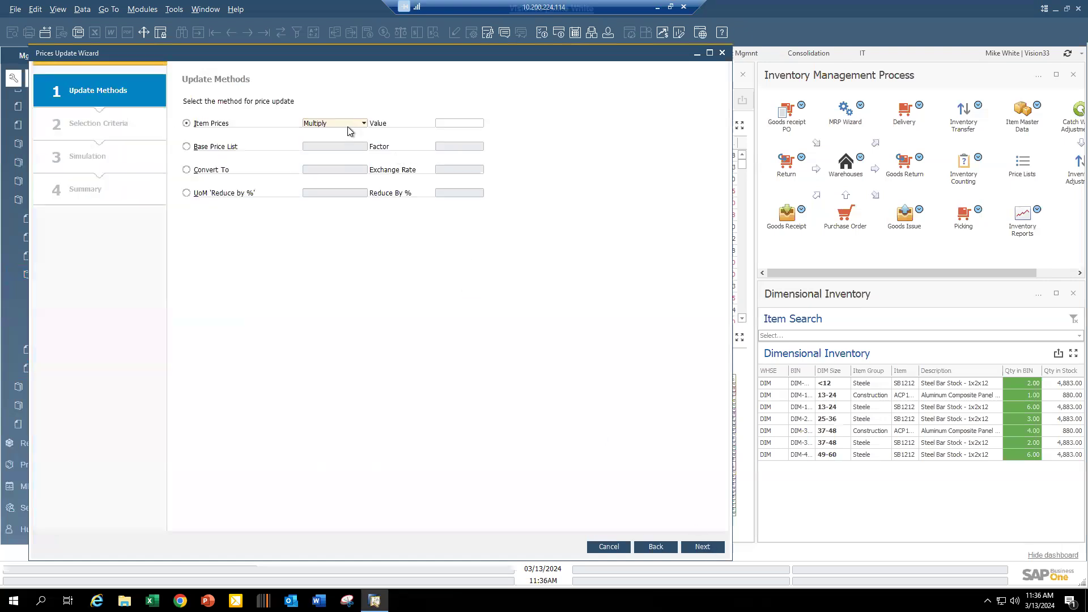
left_click(365, 123)
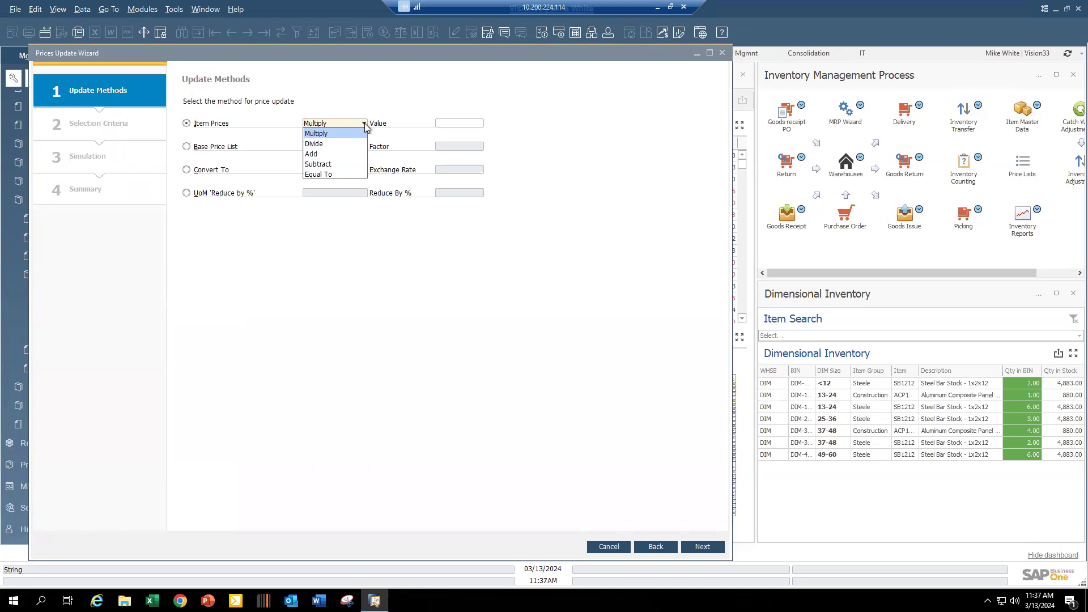
left_click(393, 89)
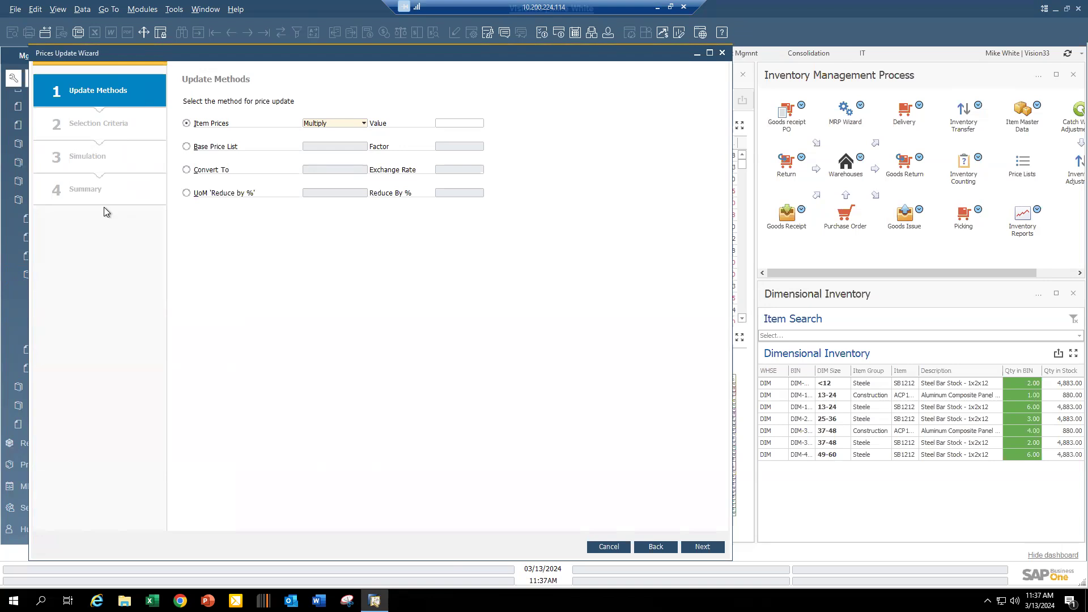
left_click(722, 54)
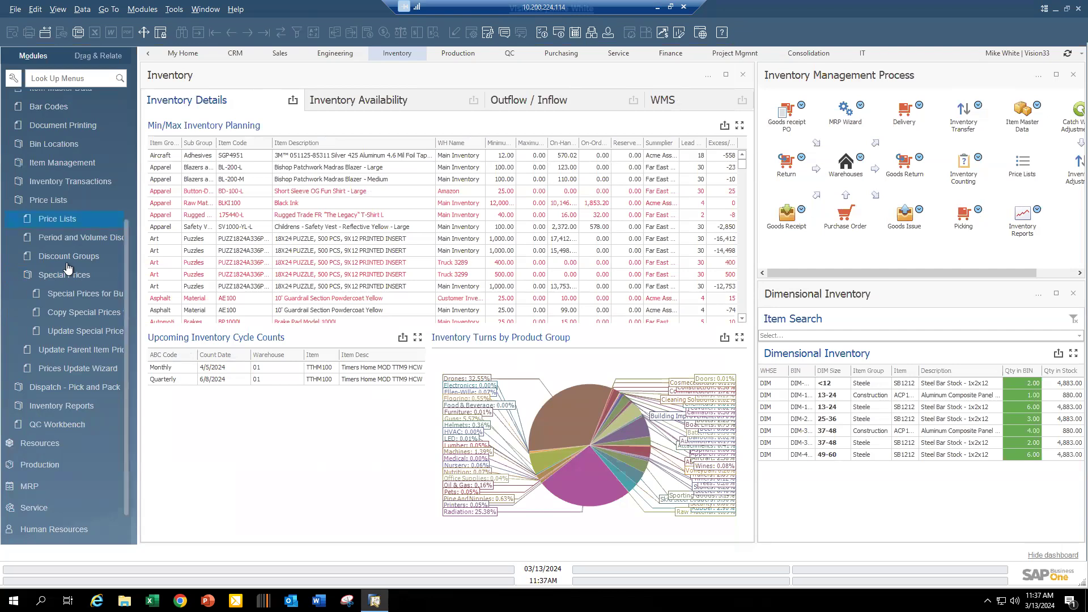
- Look at the Dispatch - Pick and Pack functions of the Inventory module
left_click(55, 208)
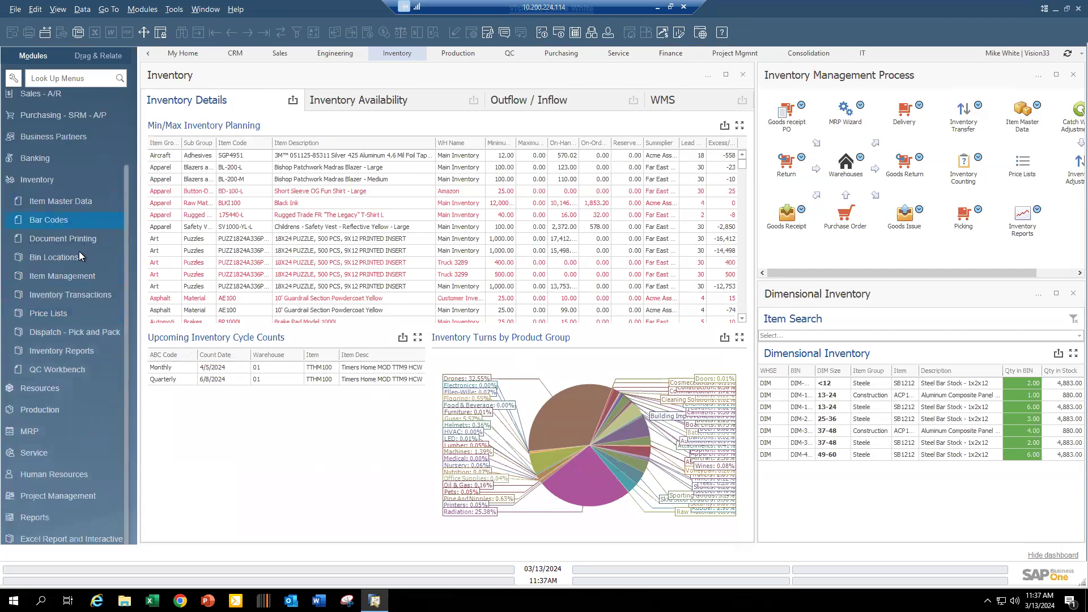
left_click(105, 336)
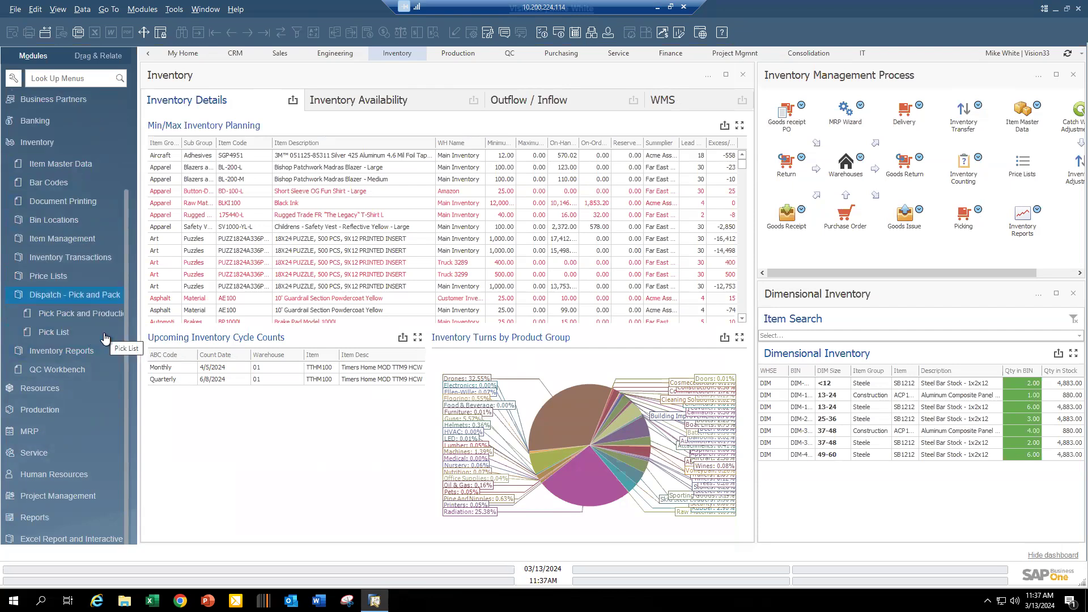
left_click(115, 300)
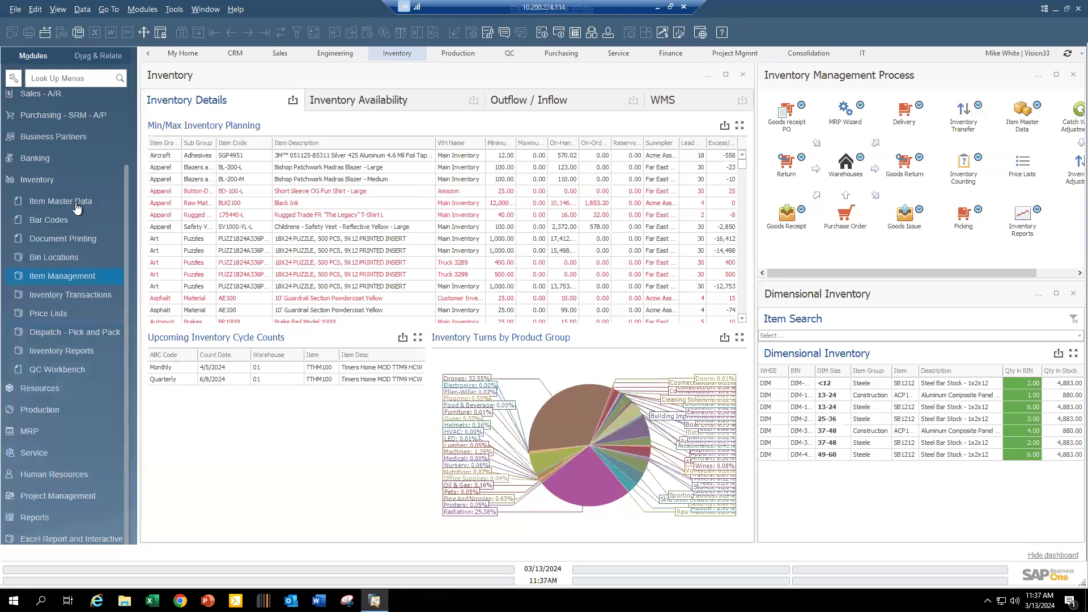
left_click(78, 181)
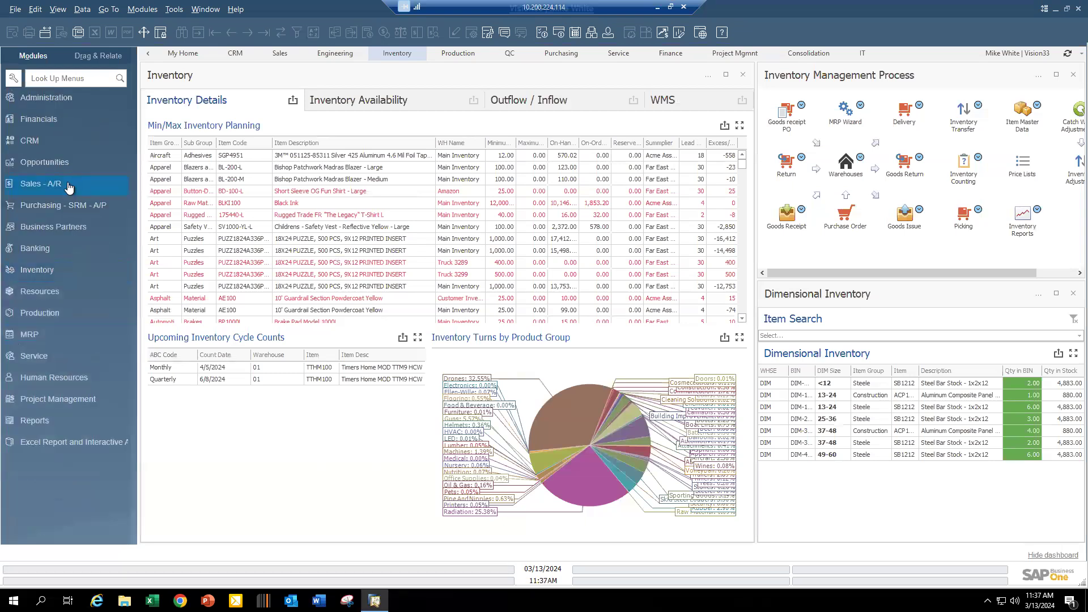
- Start a new sales order for the customer Earthshaker Corporation and continue past the credit limit warning
left_click(77, 184)
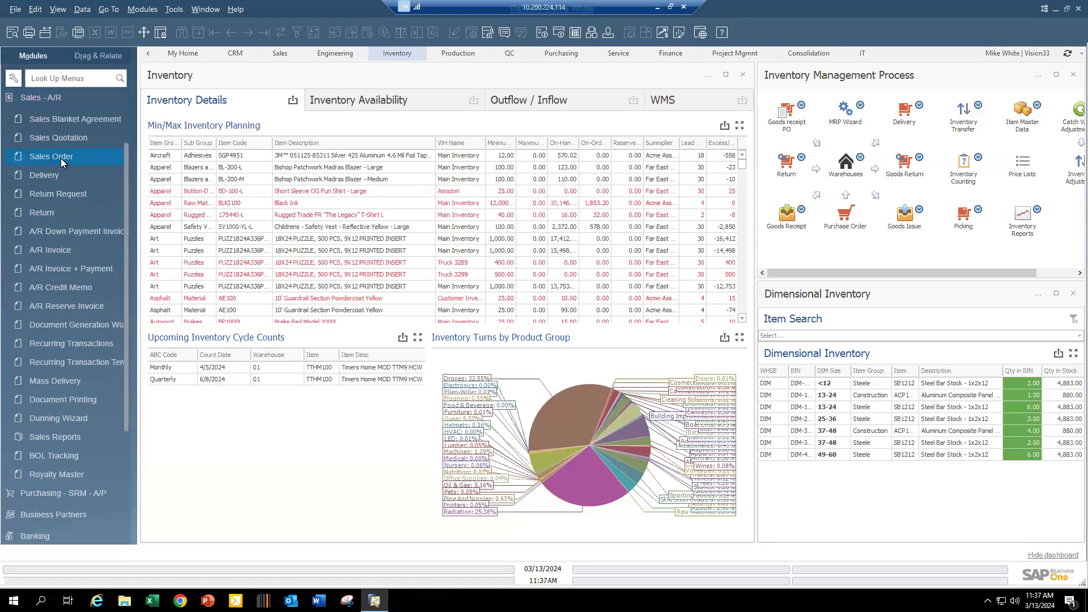
left_click(62, 161)
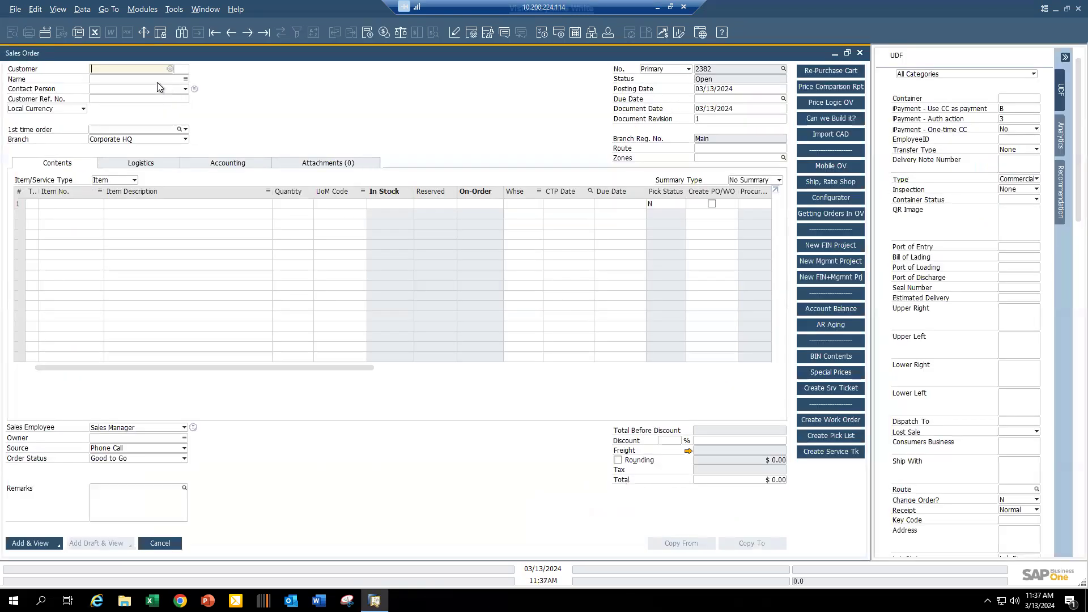
left_click(158, 79)
type("ear")
key("Tab")
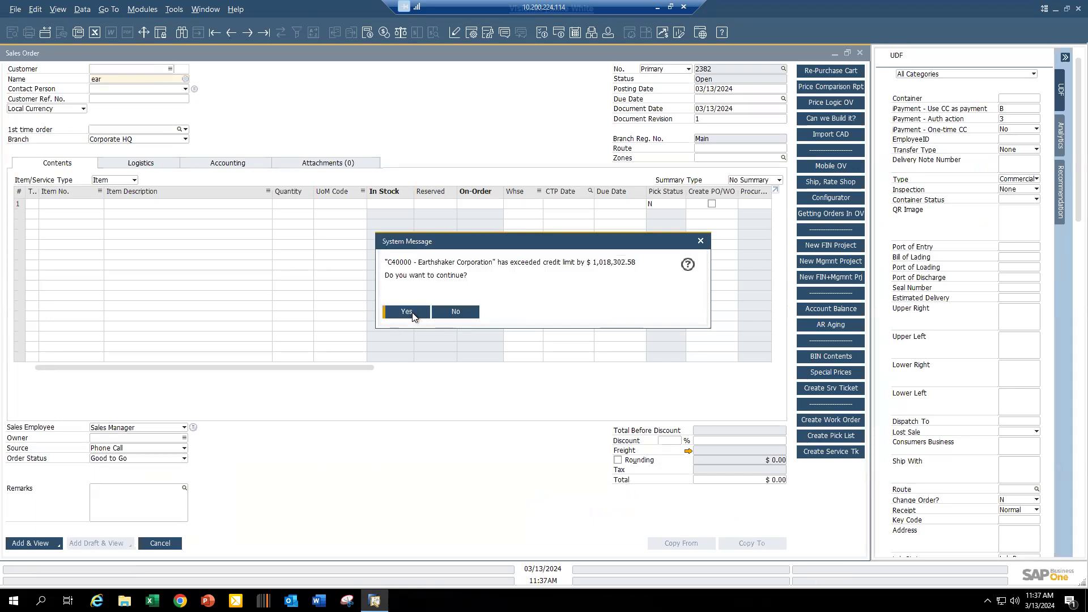
key("Return")
- Add the four children's reflective yellow safety vests (Large, Medium, Small, Extra Large) from the Apparel group to the sales order
left_click(100, 202)
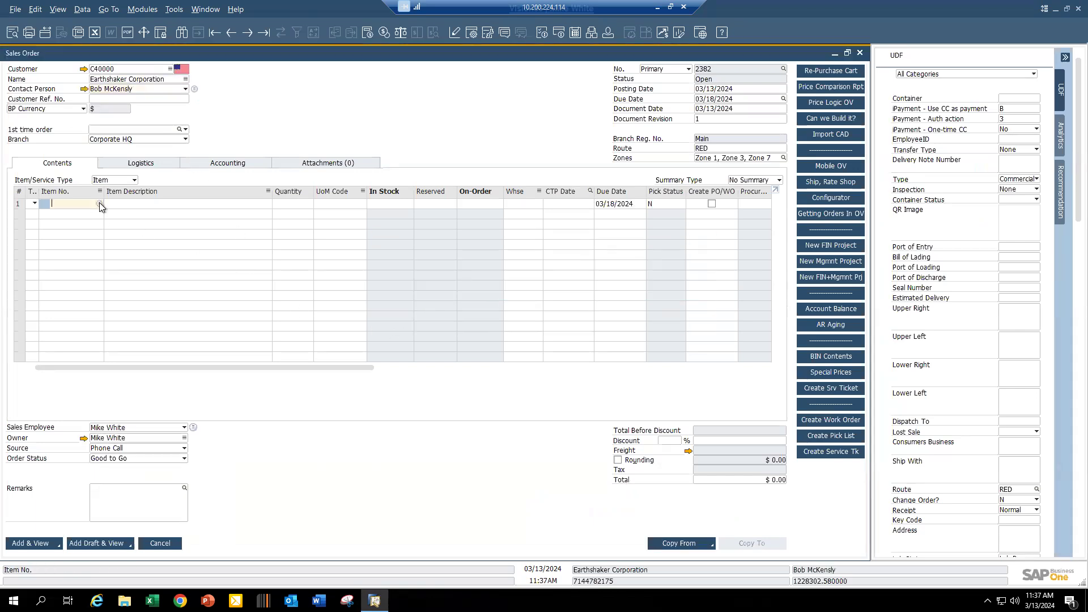
left_click(100, 203)
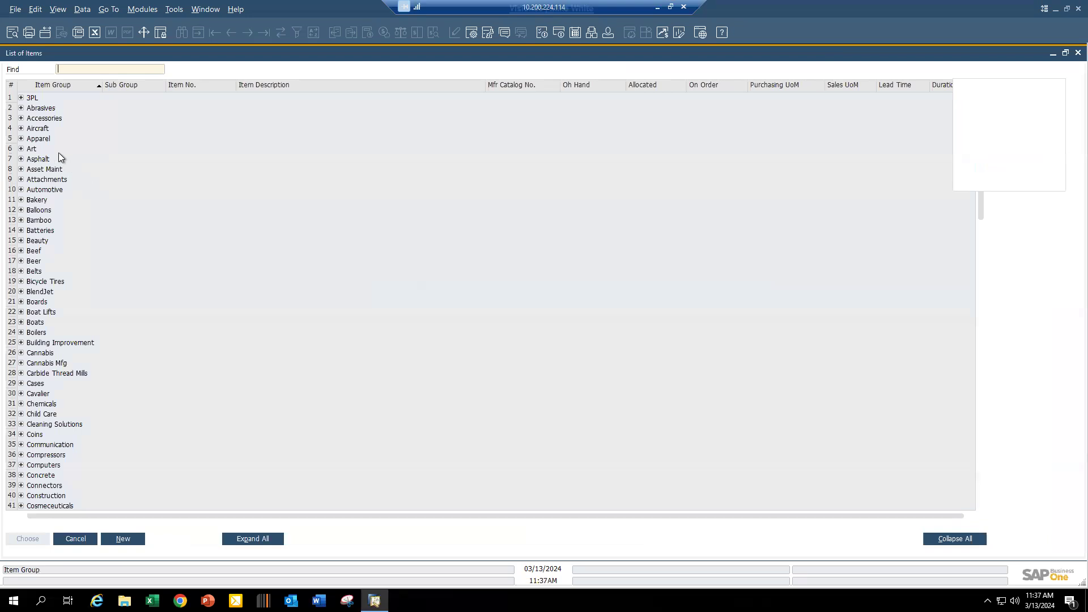
left_click(21, 139)
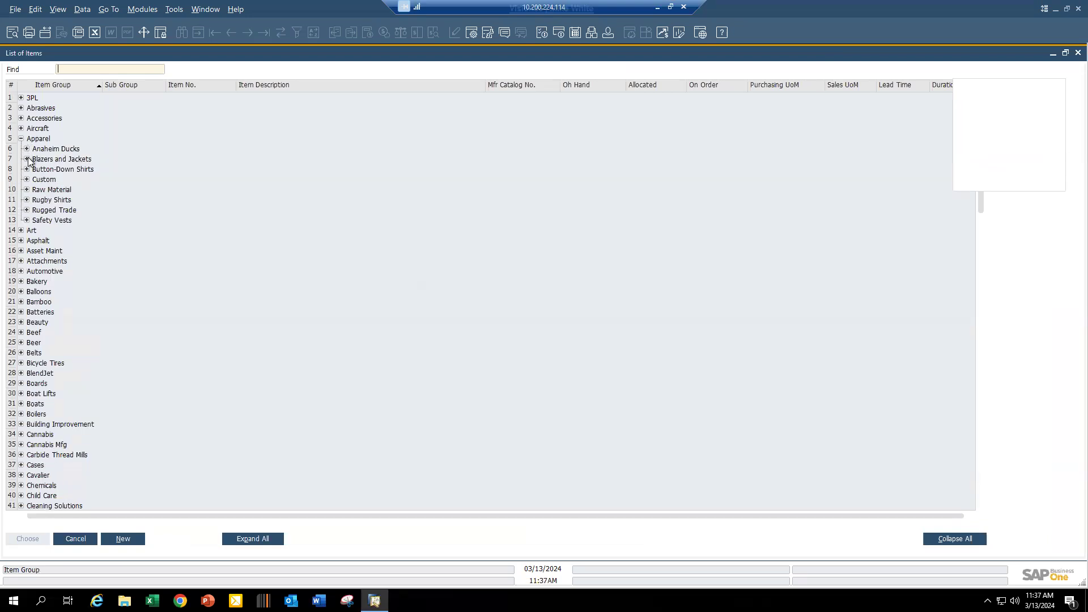
left_click(26, 220)
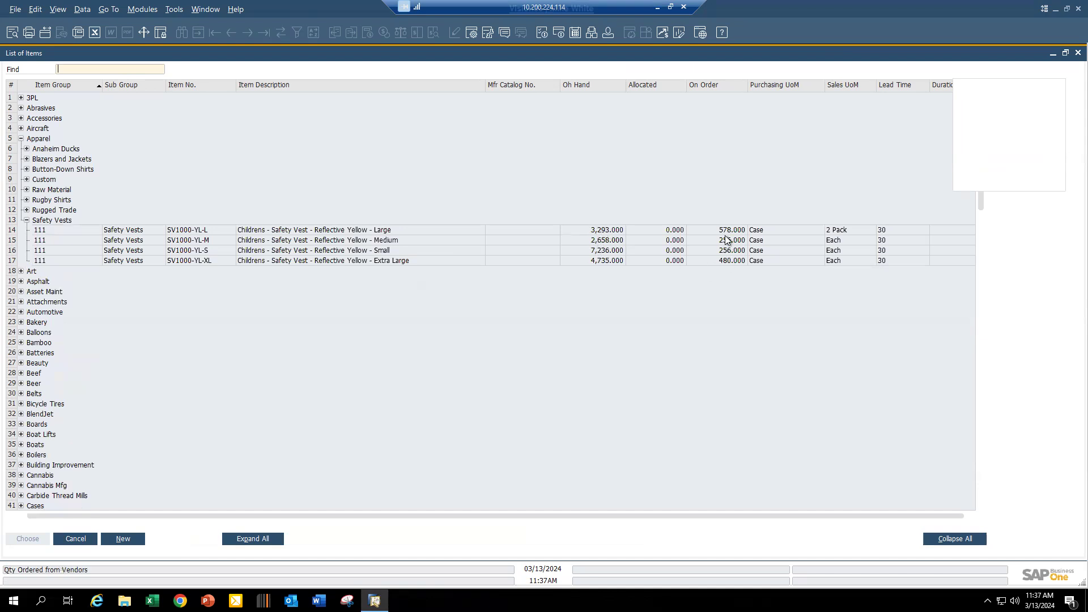
left_click(203, 230)
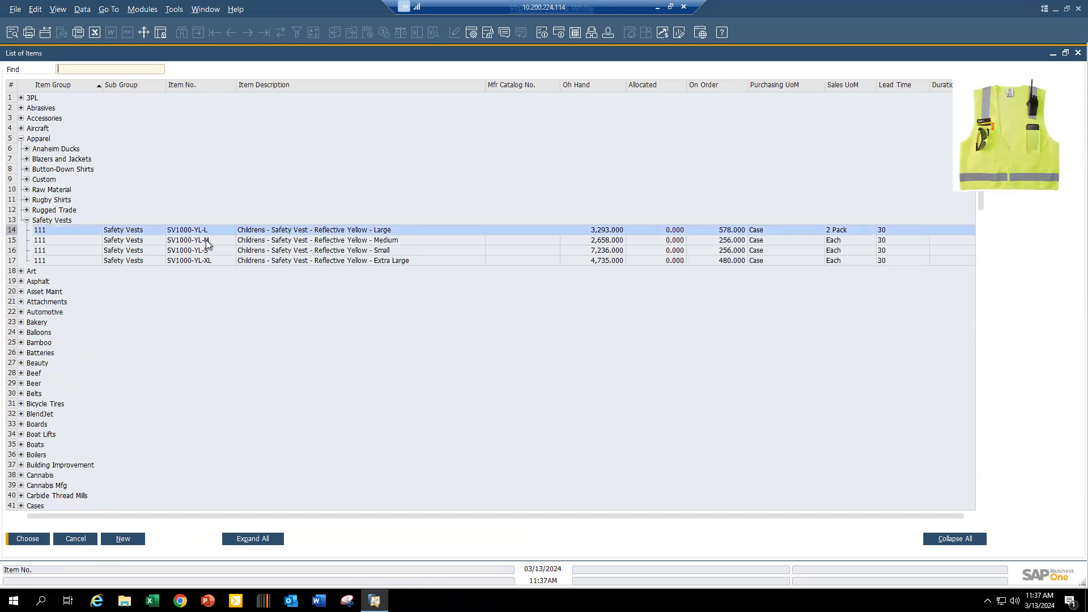
left_click(207, 240, "ctrl")
left_click(209, 250, "ctrl")
left_click(212, 260, "ctrl")
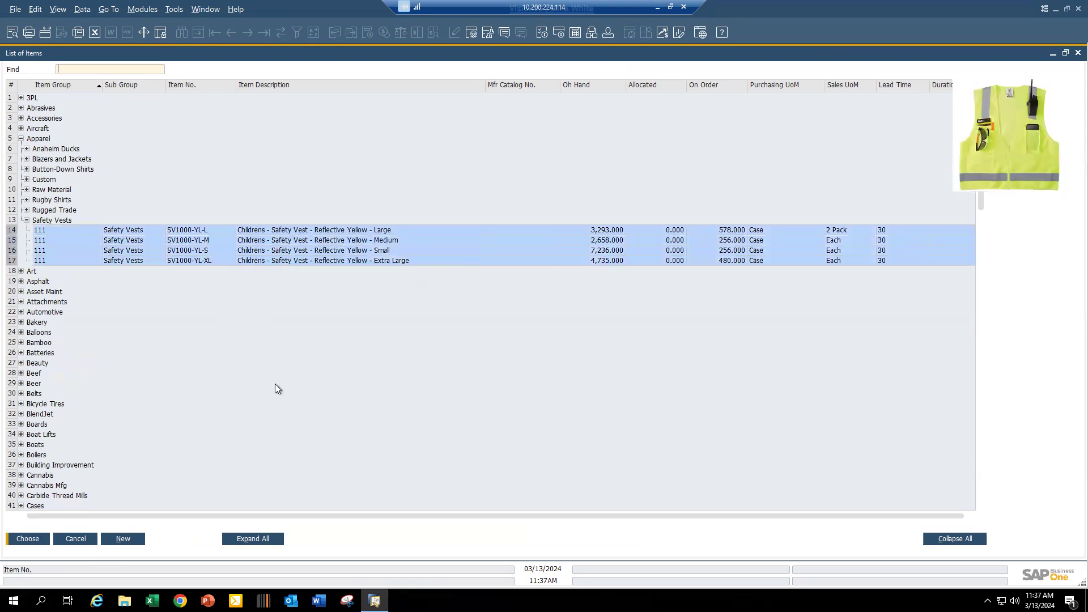
left_click(26, 539)
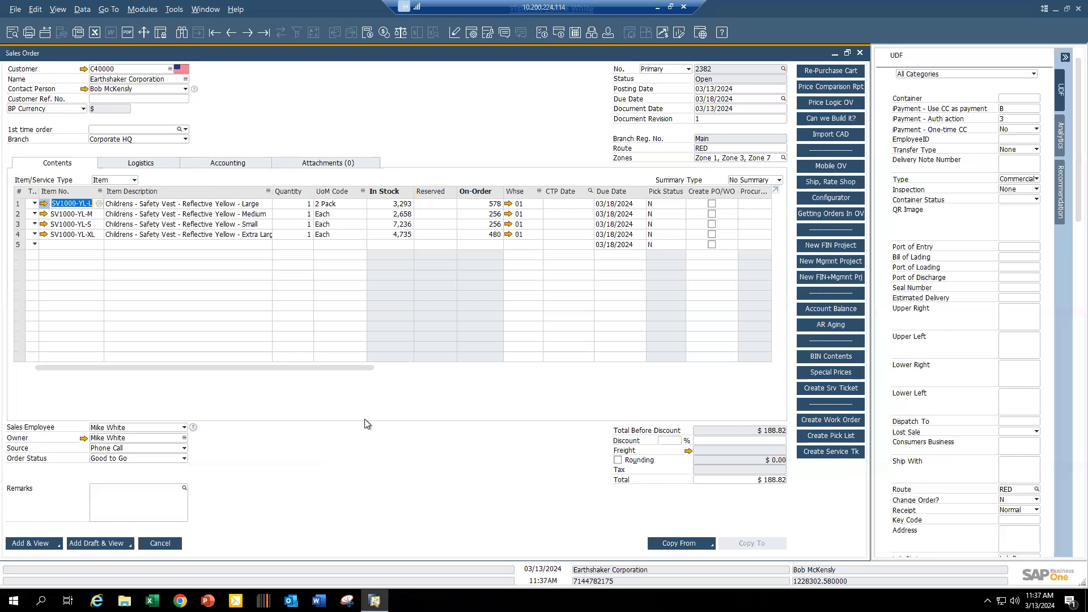
- Set the vest quantities to 3 Medium, 4 Small and 5 Extra Large, and add the sales order
left_click(305, 214)
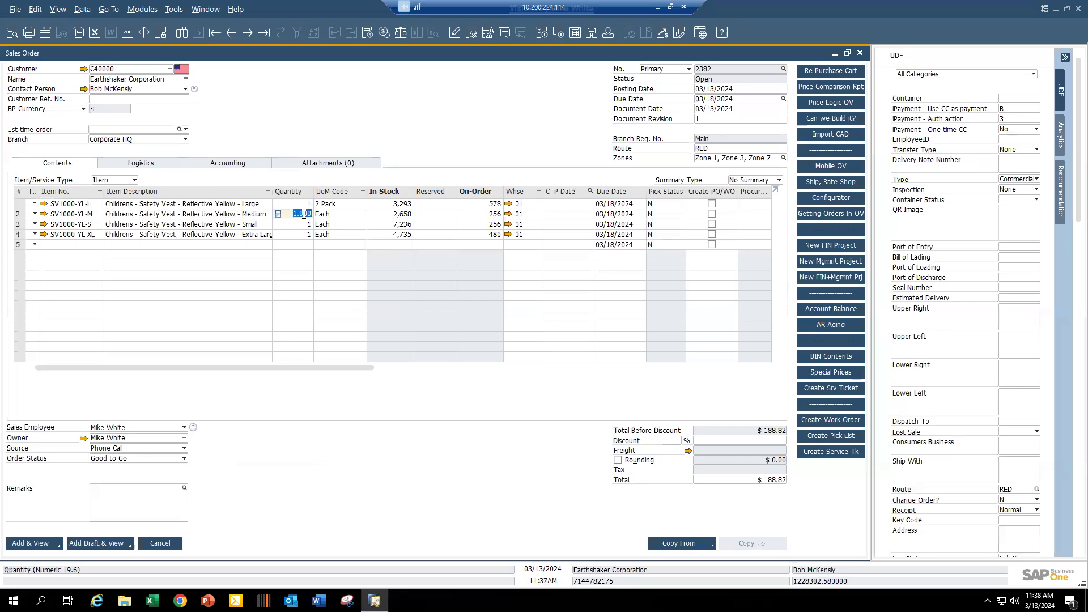
type("3")
left_click(304, 229)
type("4")
left_click(304, 237)
type("5")
left_click(304, 224)
left_click(336, 295)
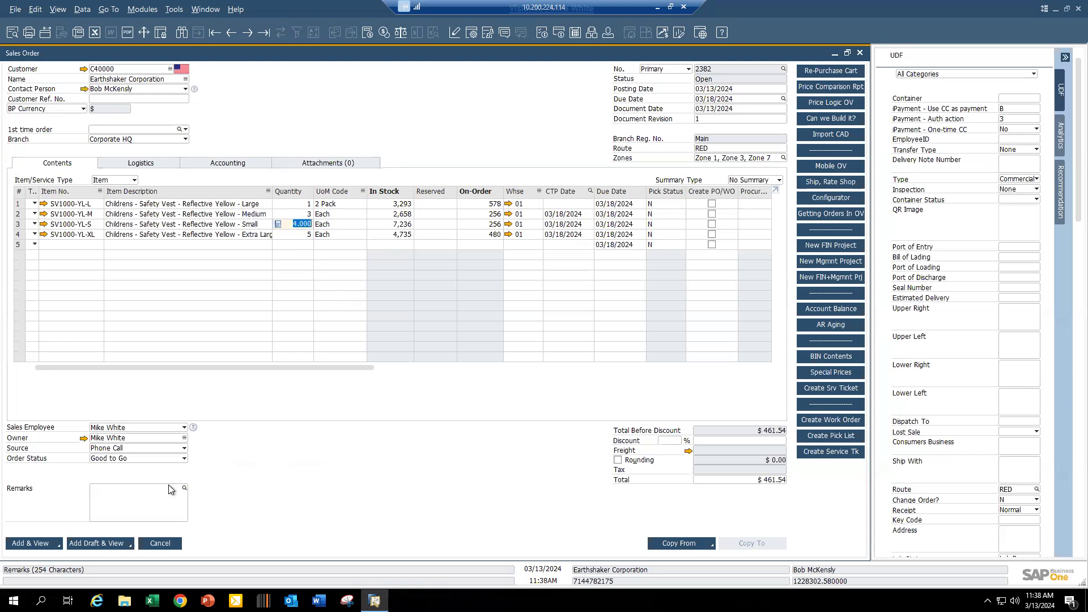
left_click(45, 544)
left_click(408, 311)
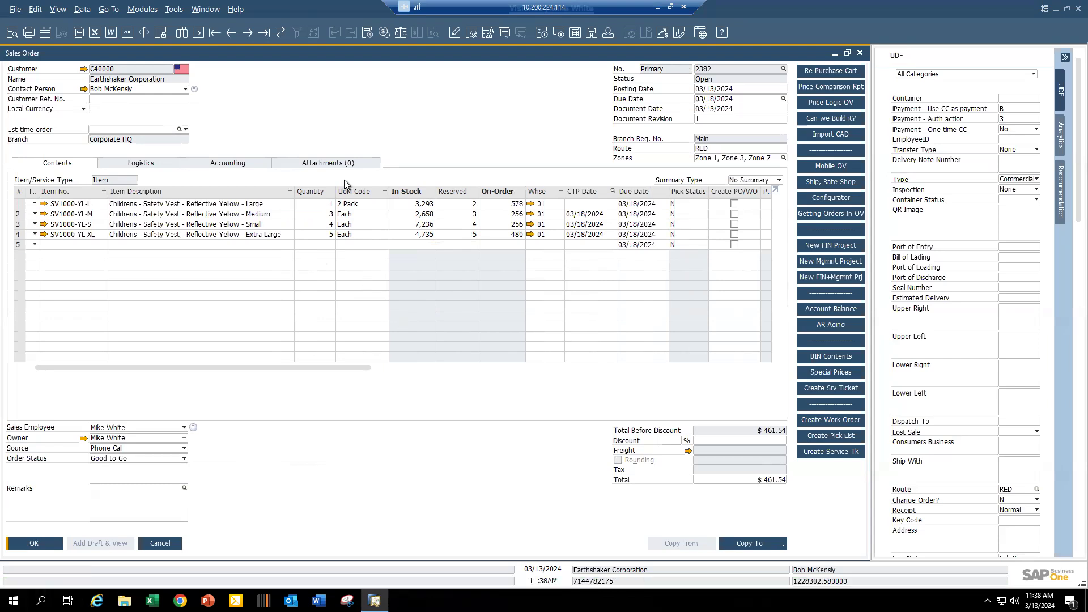
- Look at the order's logistics settings and its order and pick list print options, and cancel printing
left_click(144, 162)
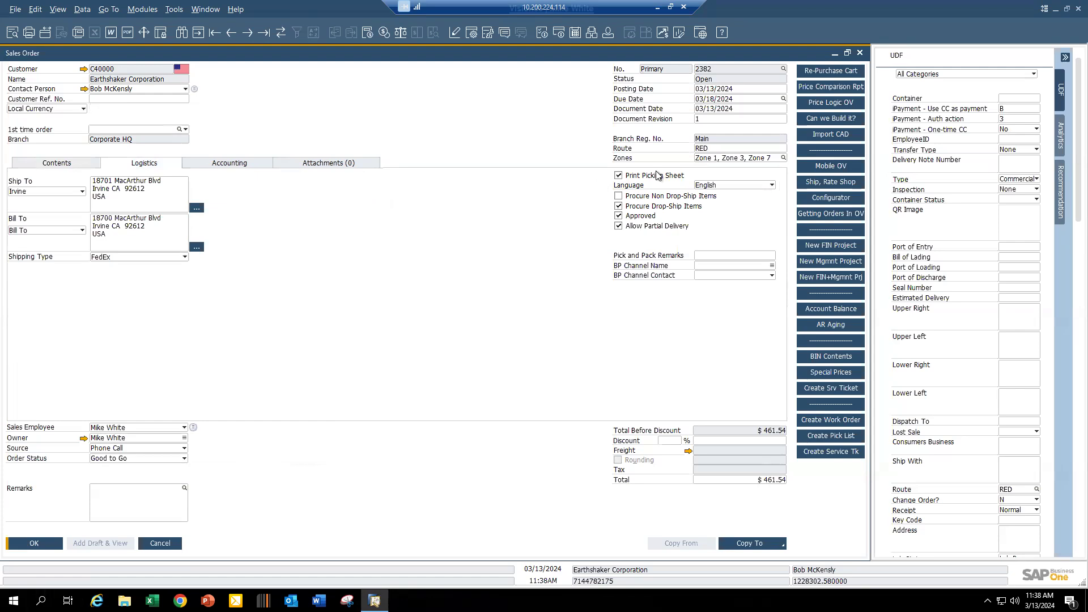
left_click(69, 159)
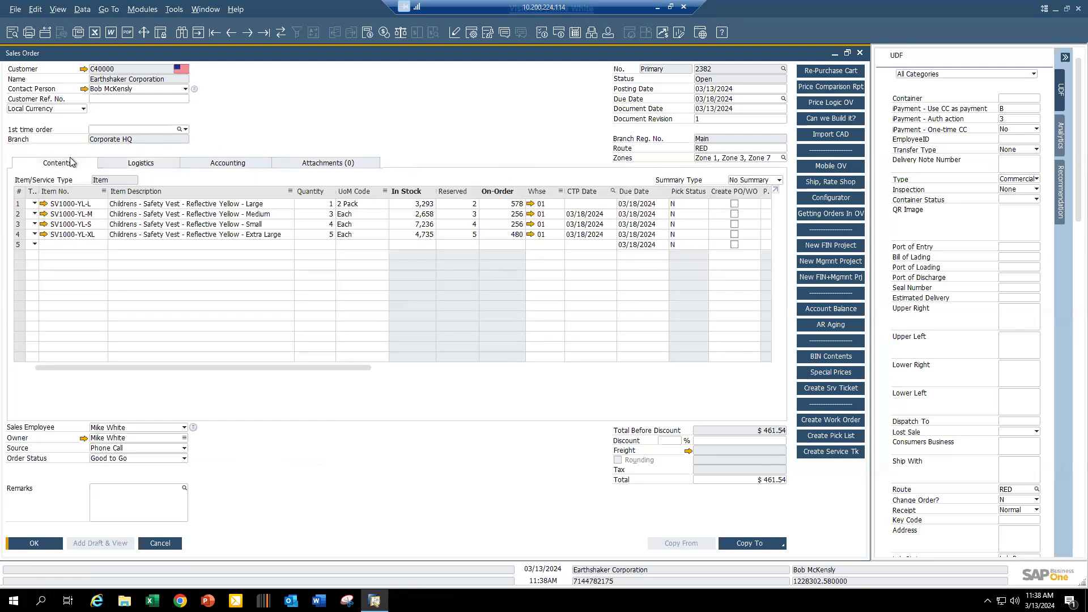
left_click(13, 32)
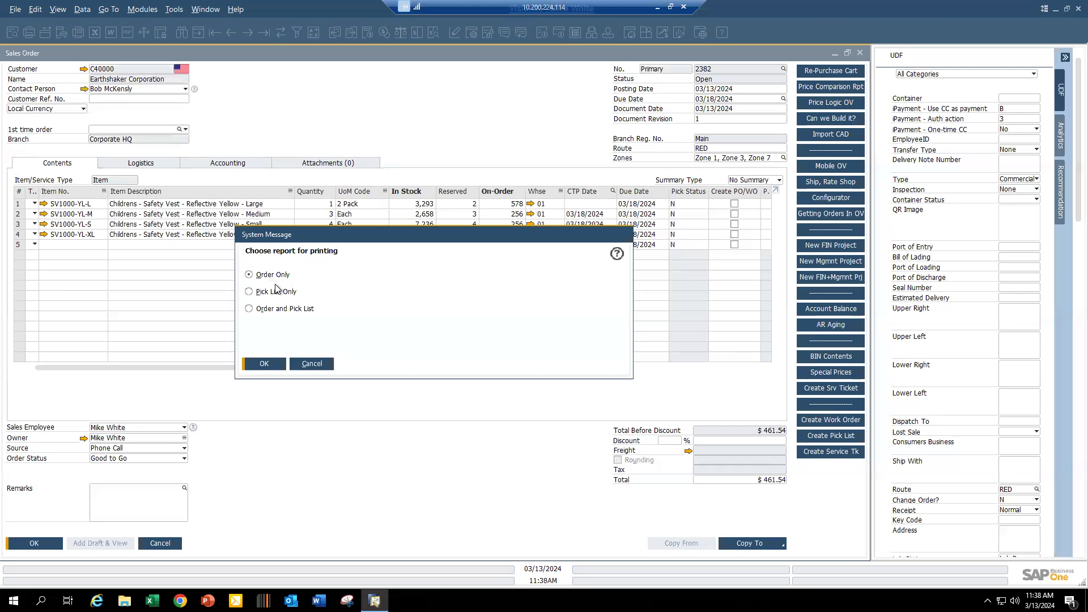
left_click(258, 293)
left_click(316, 364)
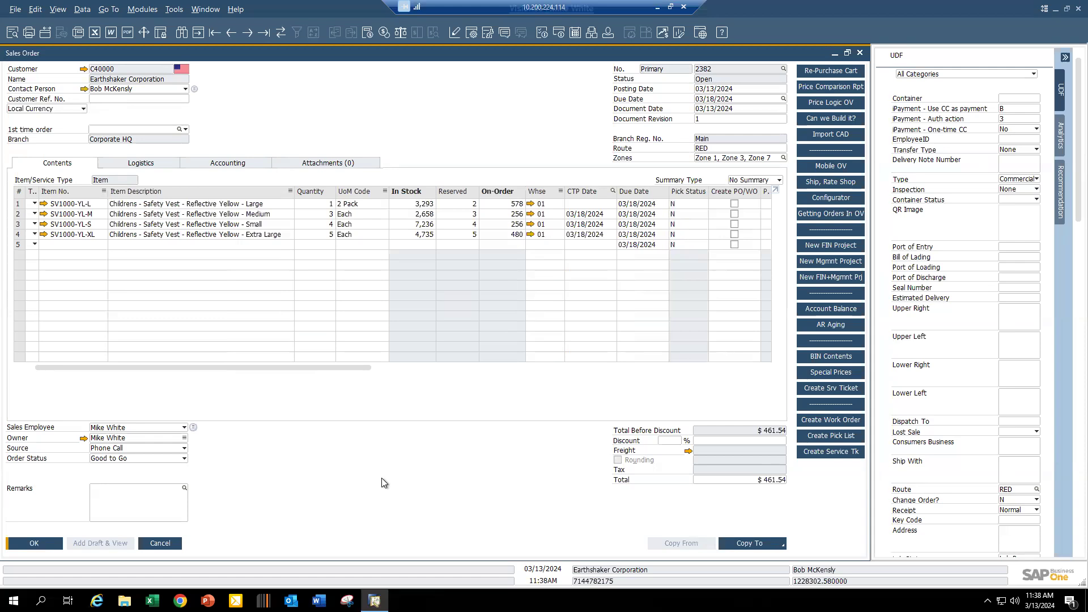
- Copy the sales order to a delivery to view it, and close the delivery without adding it
left_click(784, 545)
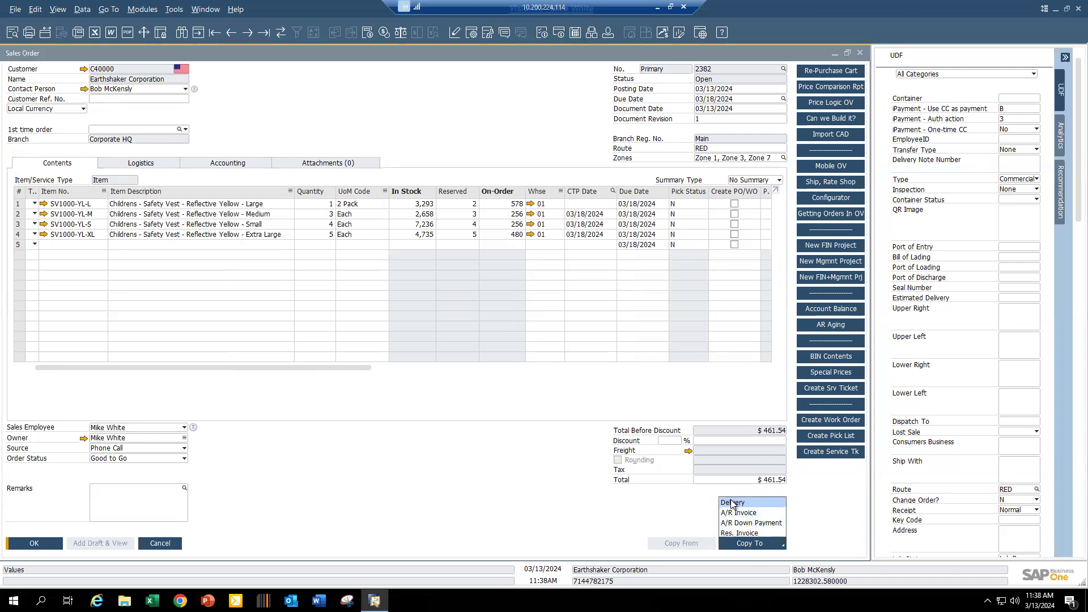
left_click(748, 512)
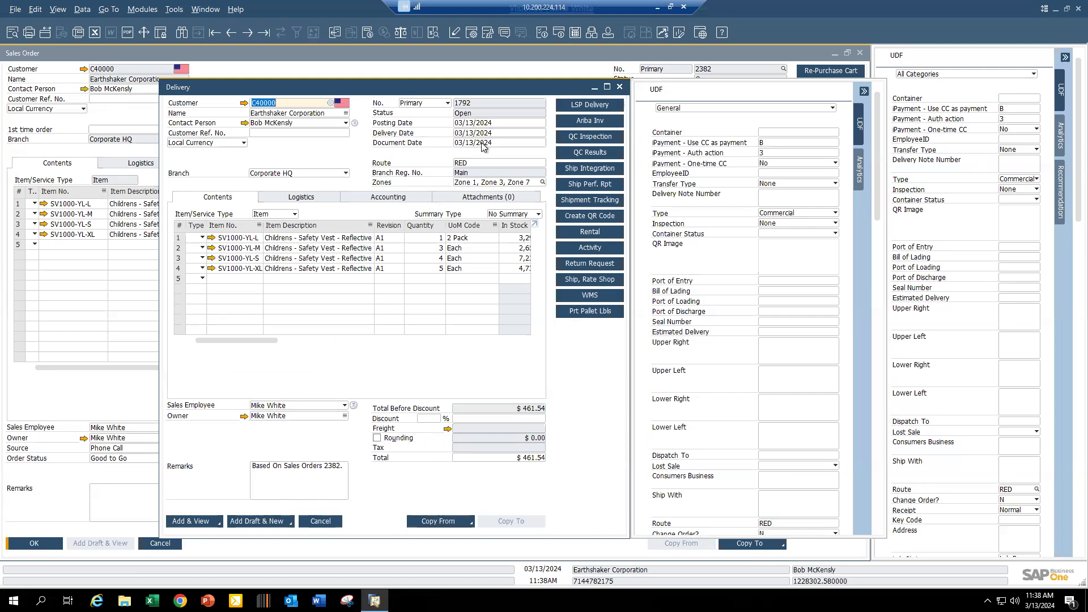
left_click(620, 87)
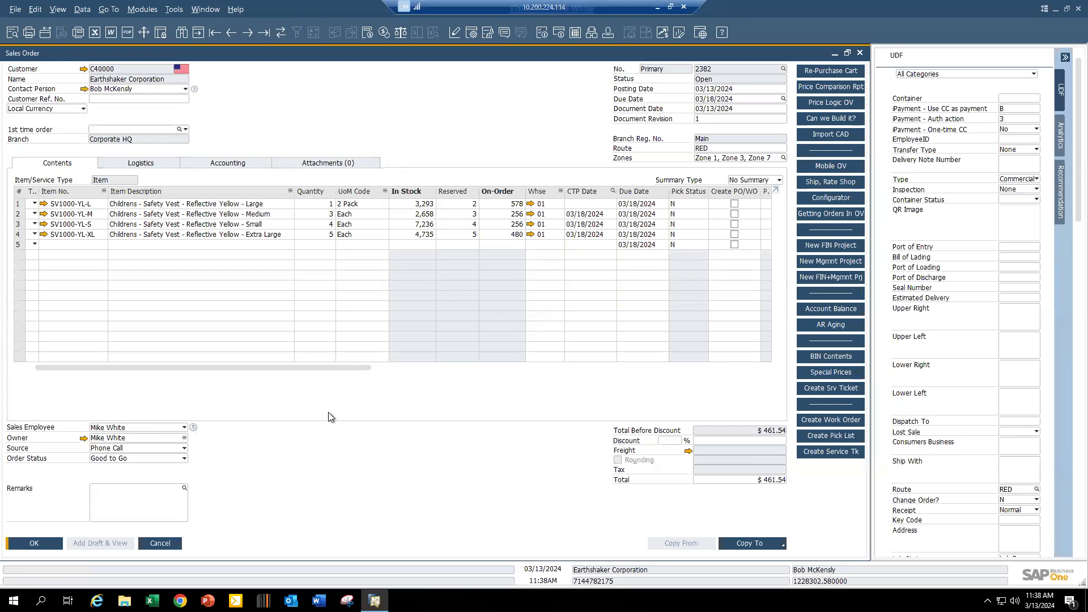
- Close the sales order and open the Pick Pack and Production Manager from the Inventory module
left_click(50, 542)
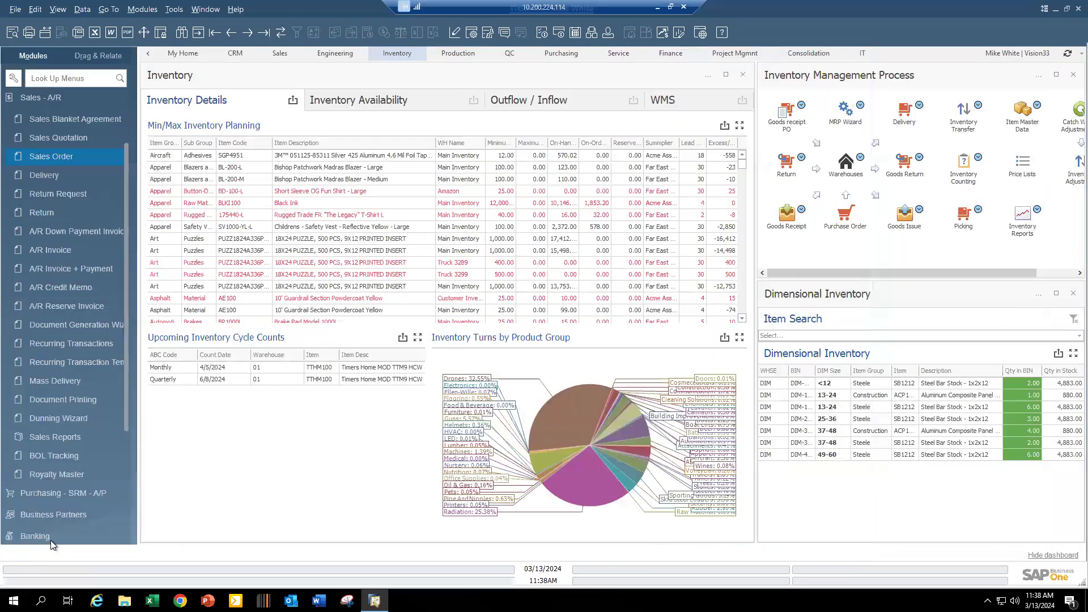
left_click(96, 98)
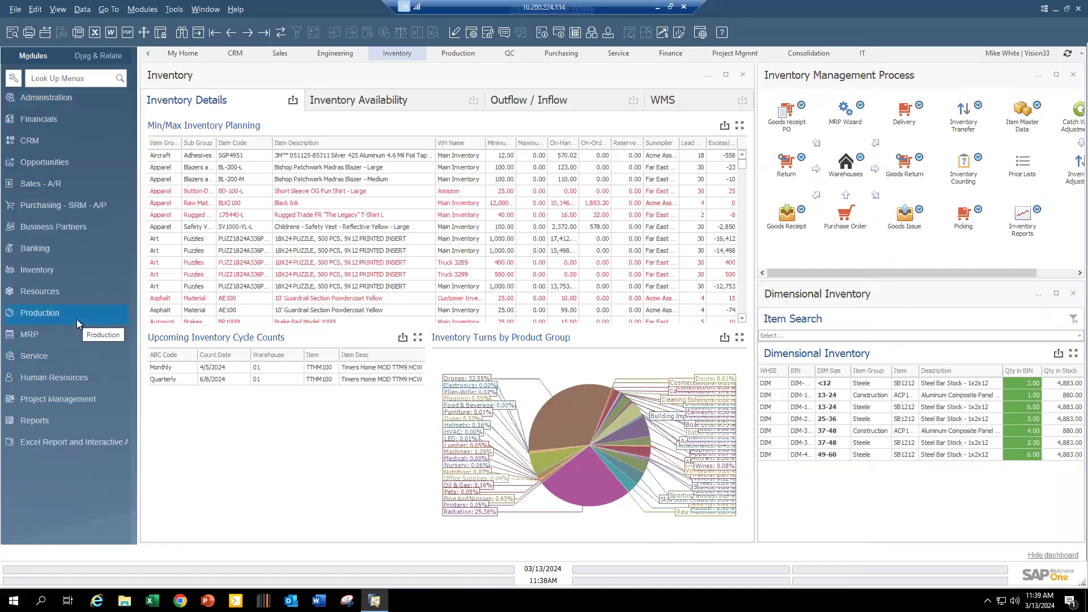
left_click(46, 272)
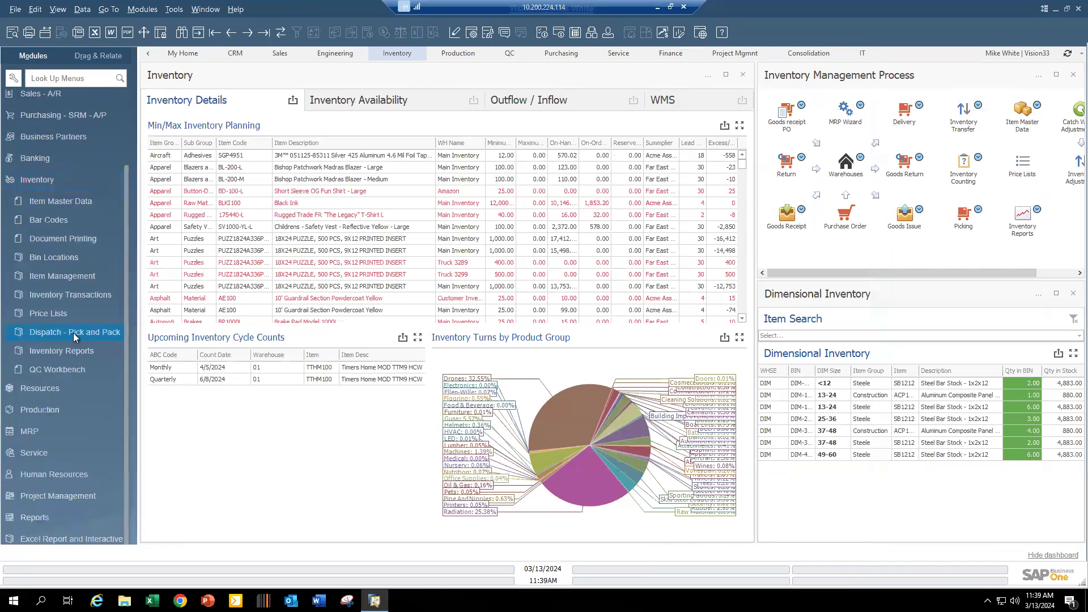
left_click(74, 332)
left_click(97, 351)
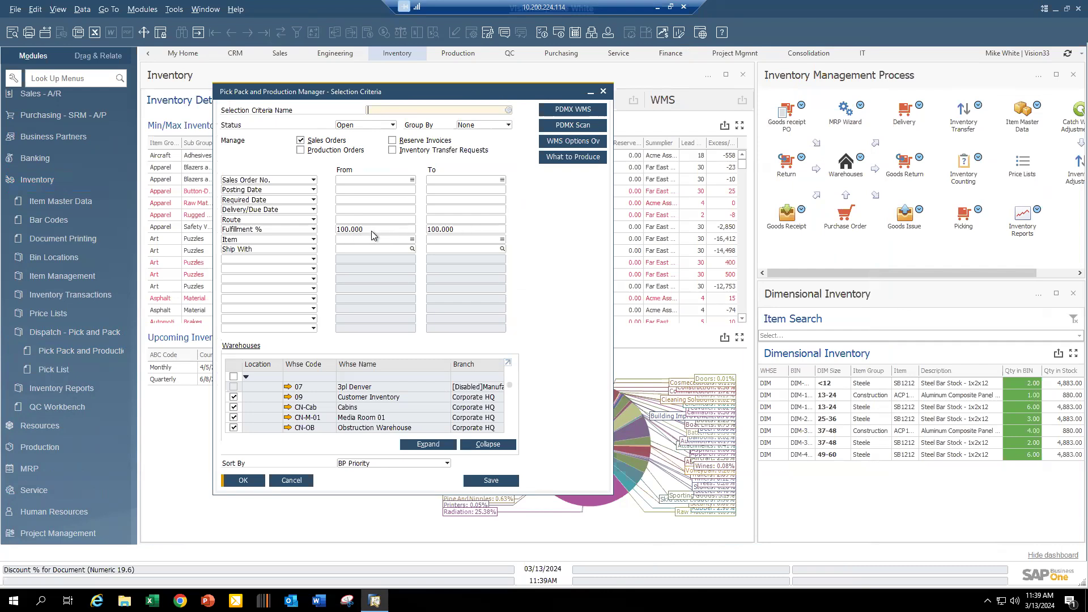
- Look through the Ship With filter values without choosing one, and list the open sales orders using the existing selection criteria
left_click(412, 248)
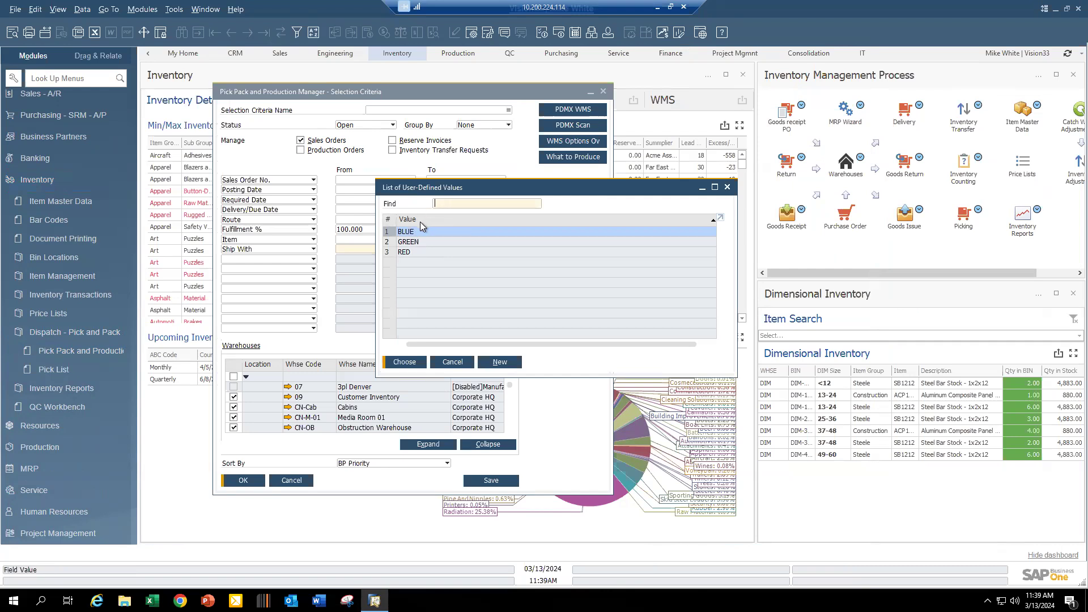
left_click(462, 362)
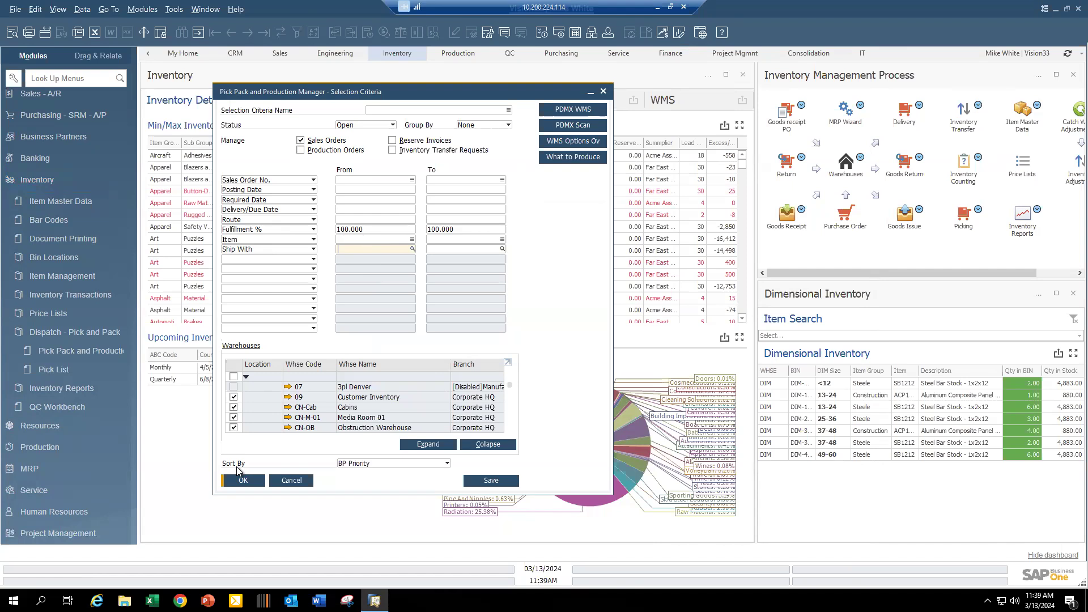
left_click(243, 479)
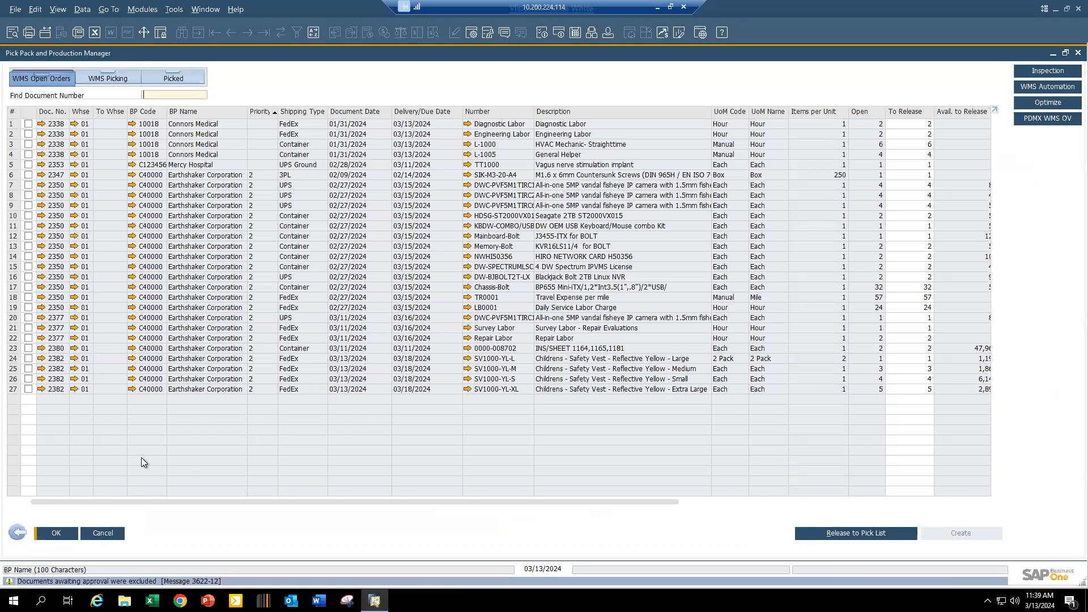
- Select only the four children's safety vest lines of the new sales order among the open orders
left_click(33, 117)
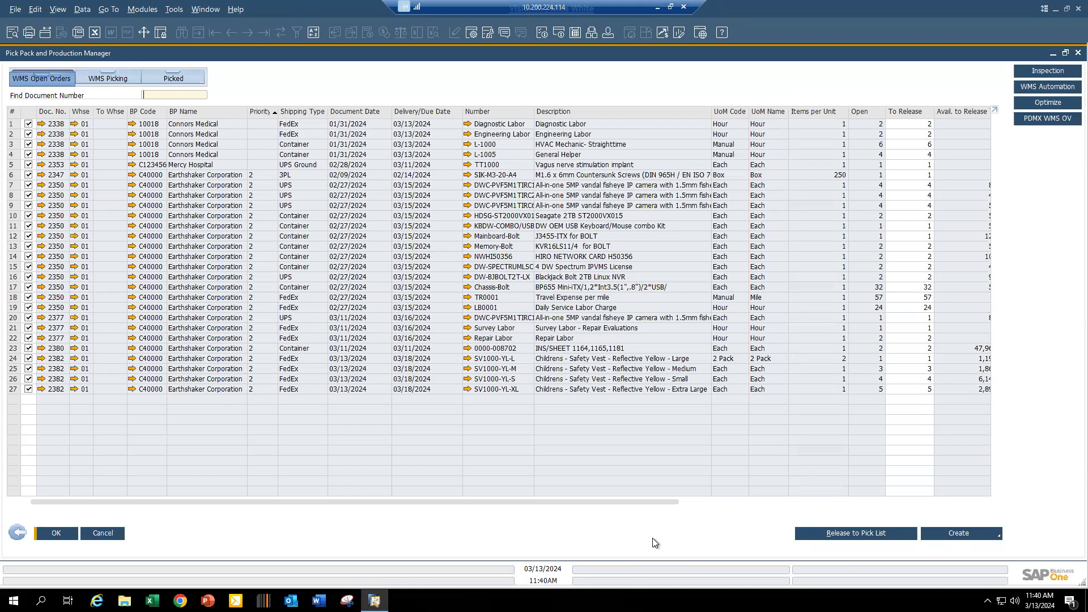
double_click(28, 112)
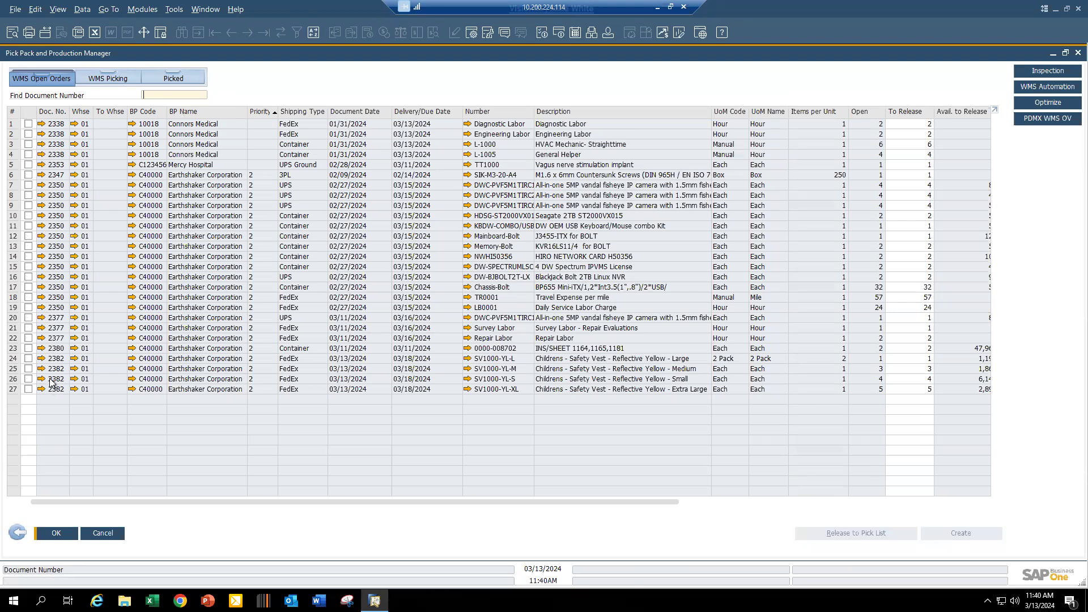
left_click(28, 358)
left_click(29, 369)
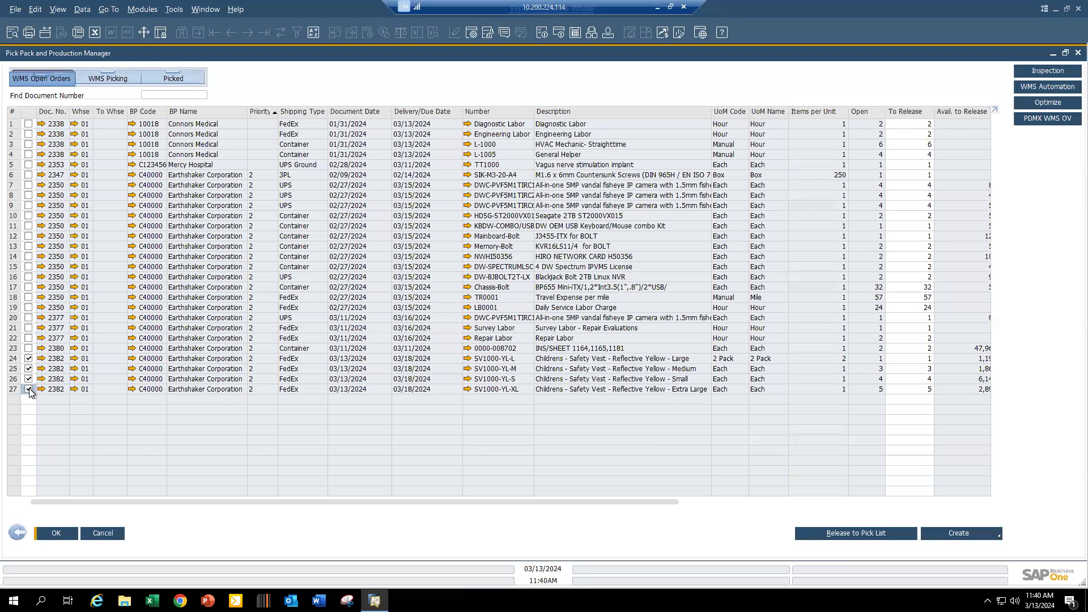
- Release the selected vest lines and generate the pick list with the wizard's default details
left_click(880, 535)
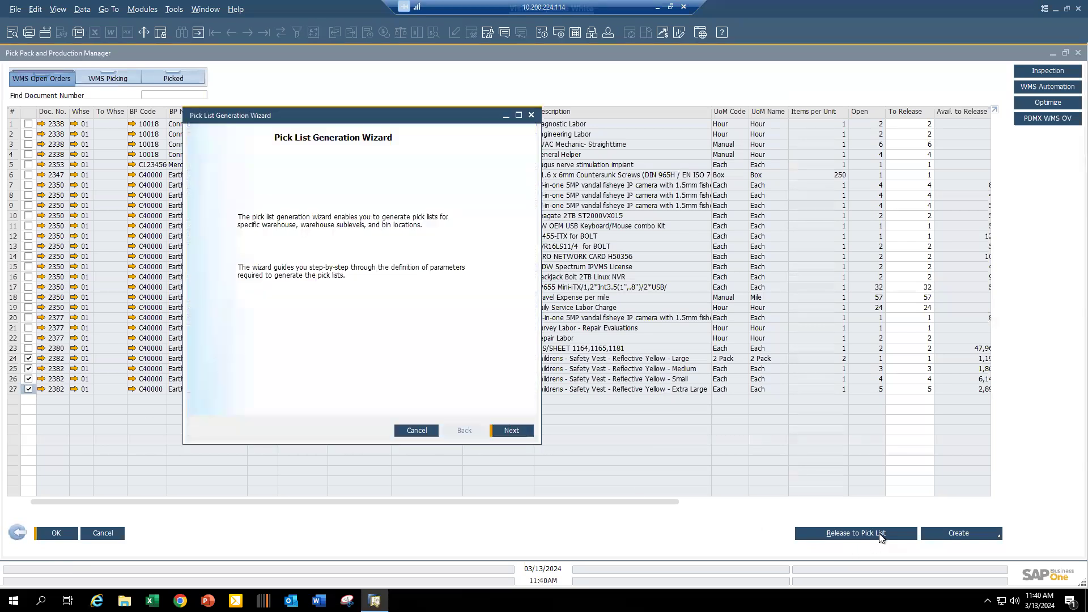
left_click(512, 431)
left_click(512, 431)
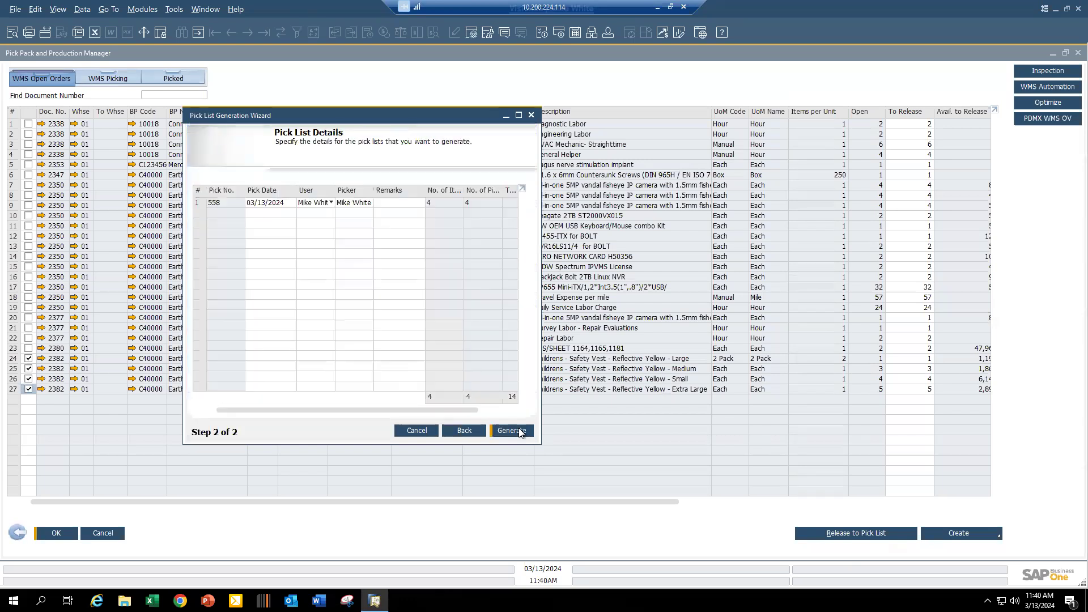
left_click(513, 431)
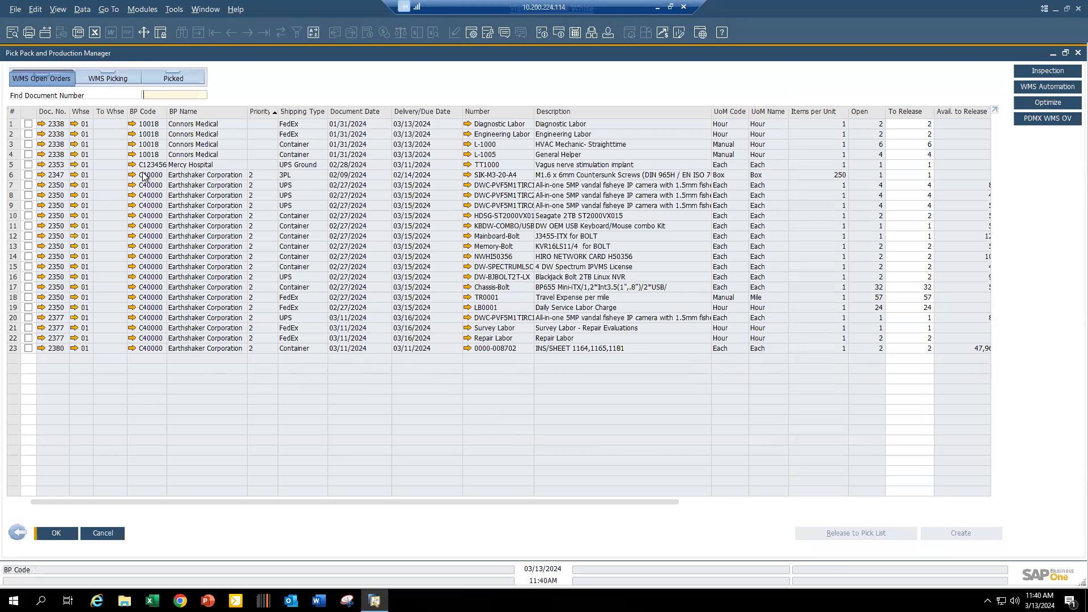
- Open the newly generated pick list from the orders in picking, preview its barcode printout and close the preview
left_click(109, 77)
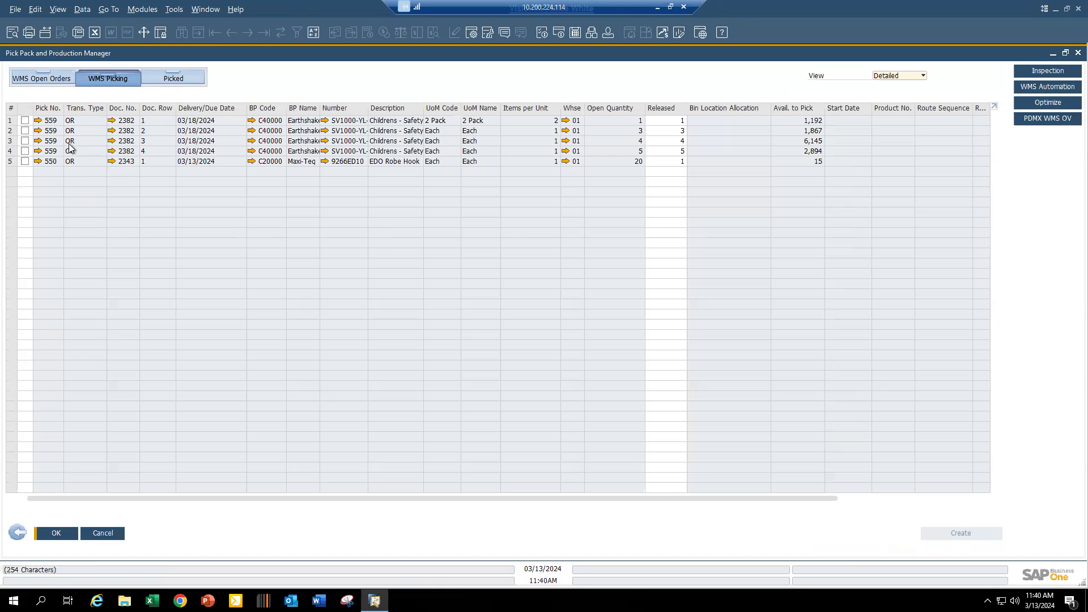
left_click(38, 131)
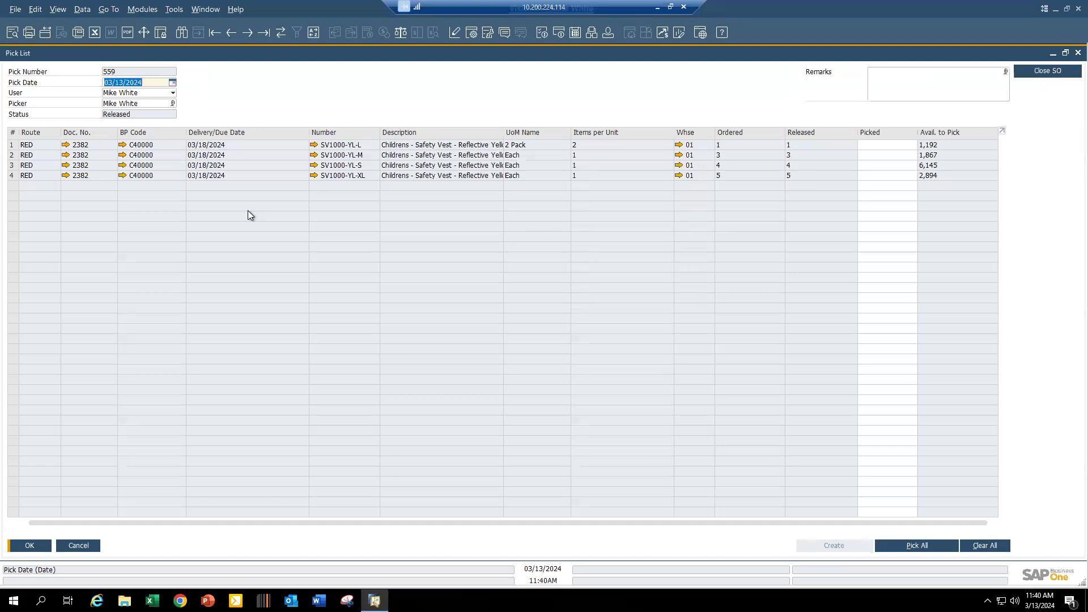
left_click(13, 32)
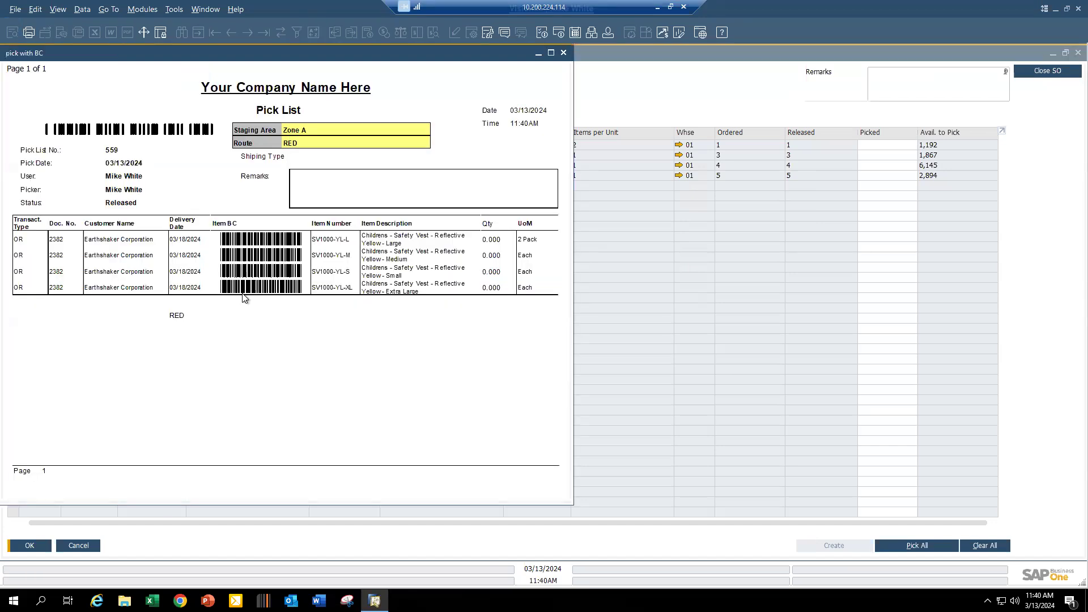
left_click(563, 53)
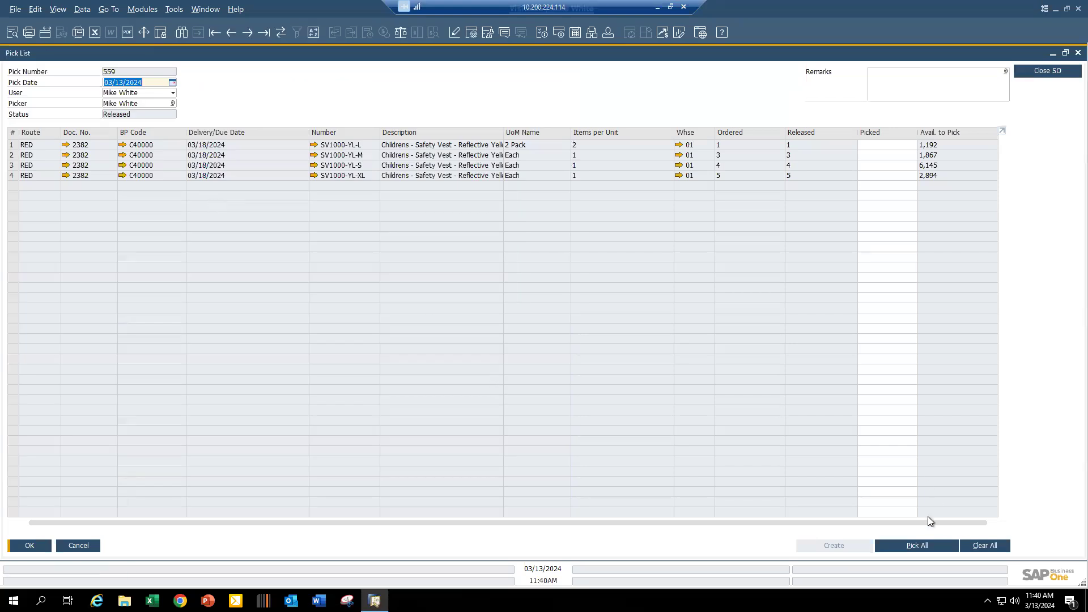
- Mark all four safety vest lines of the pick list as fully picked, save the pick list and close it
left_click(886, 146)
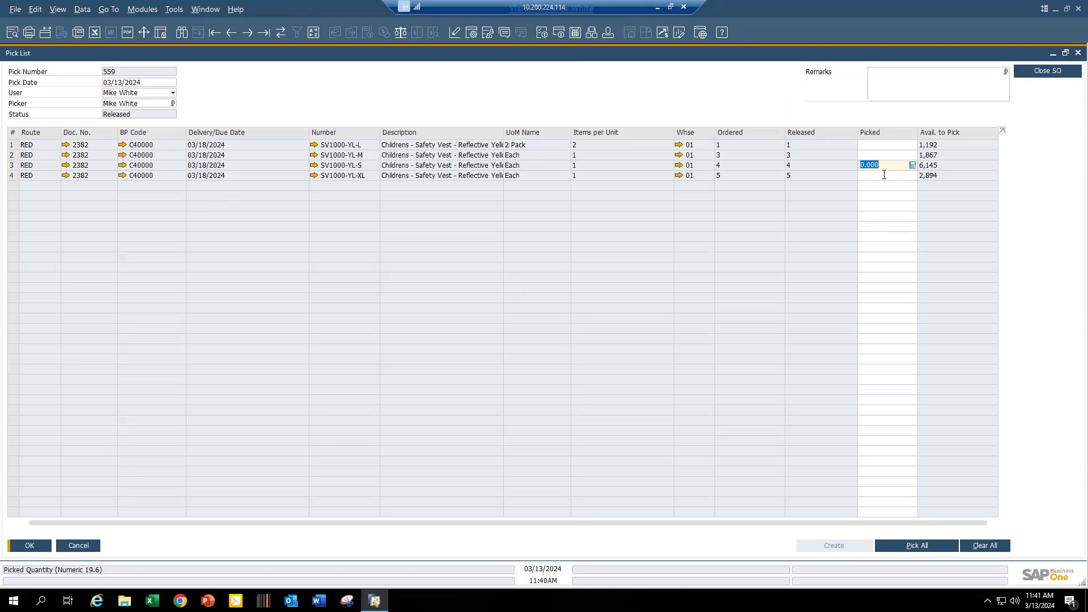
left_click(884, 175)
left_click(882, 145)
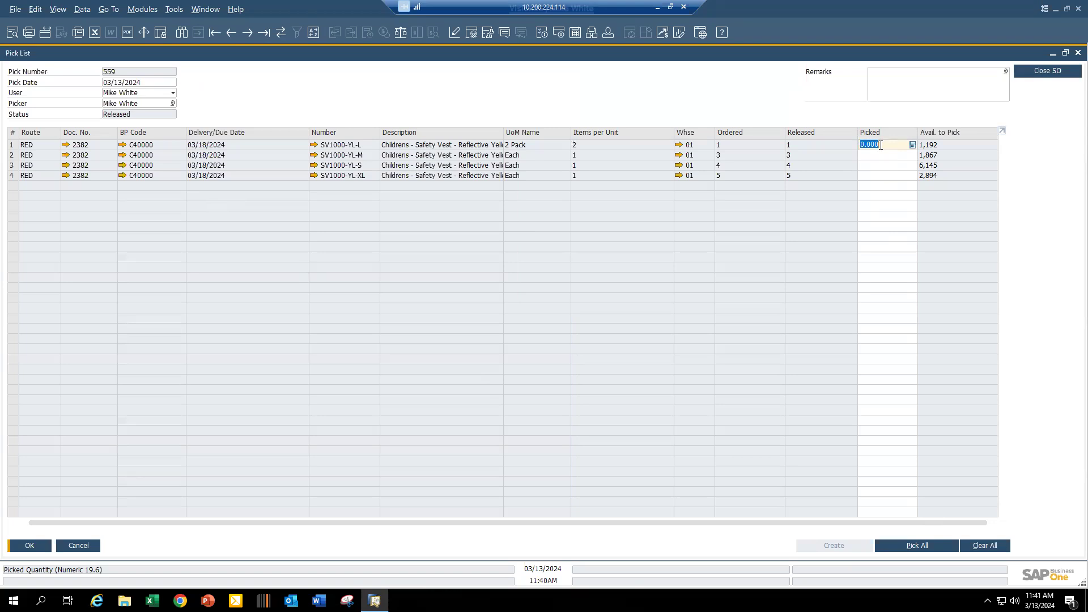
left_click(879, 155)
left_click(877, 166)
left_click(879, 175)
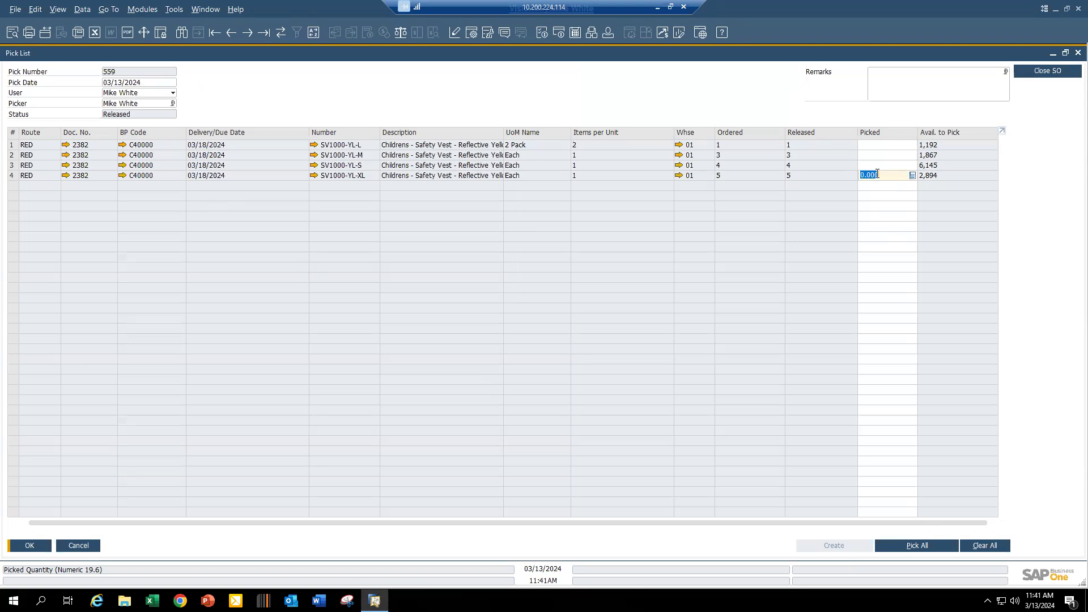
left_click(916, 545)
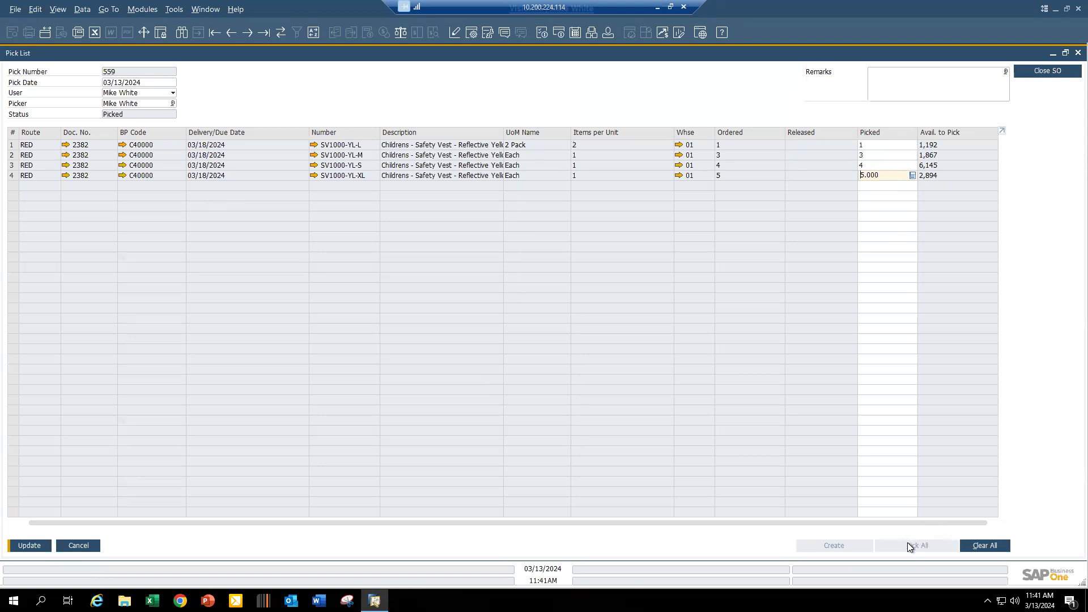
left_click(31, 546)
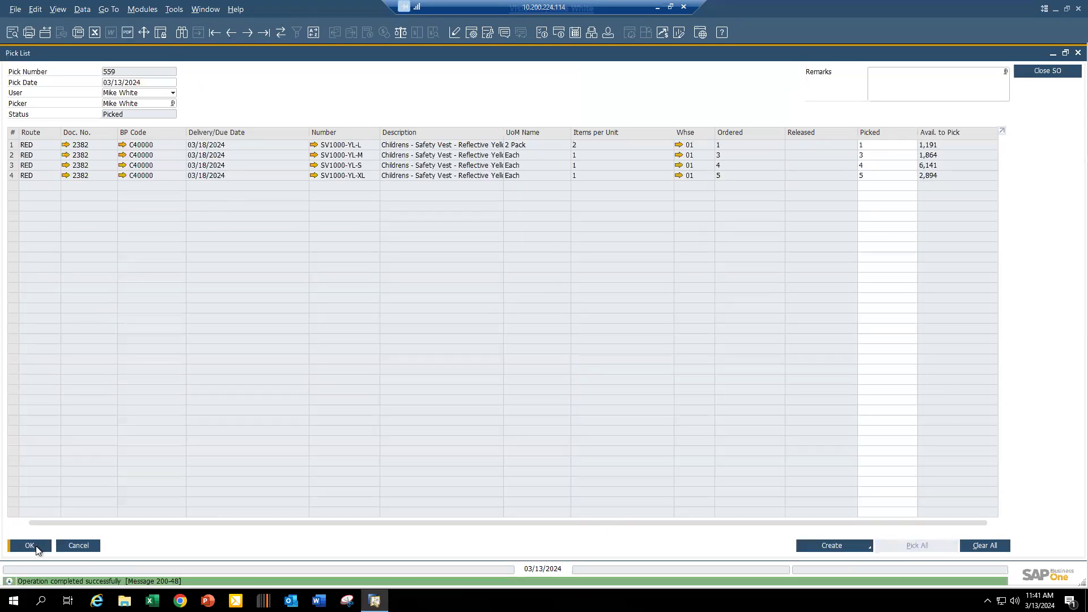
left_click(37, 547)
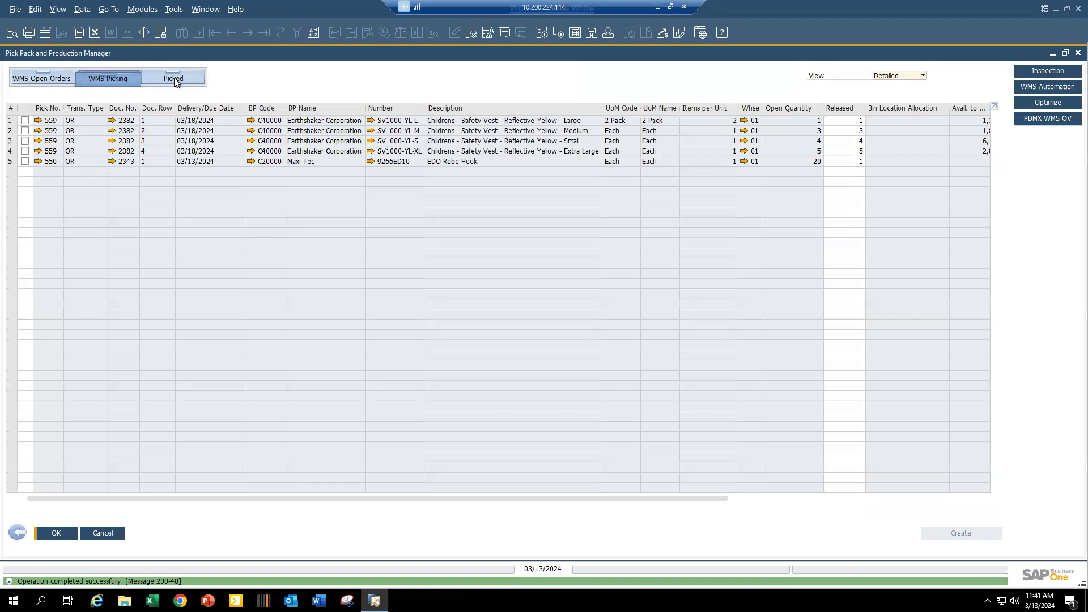
- Select the four picked vest lines of the Earthshaker Corporation order and create a delivery from them
left_click(174, 78)
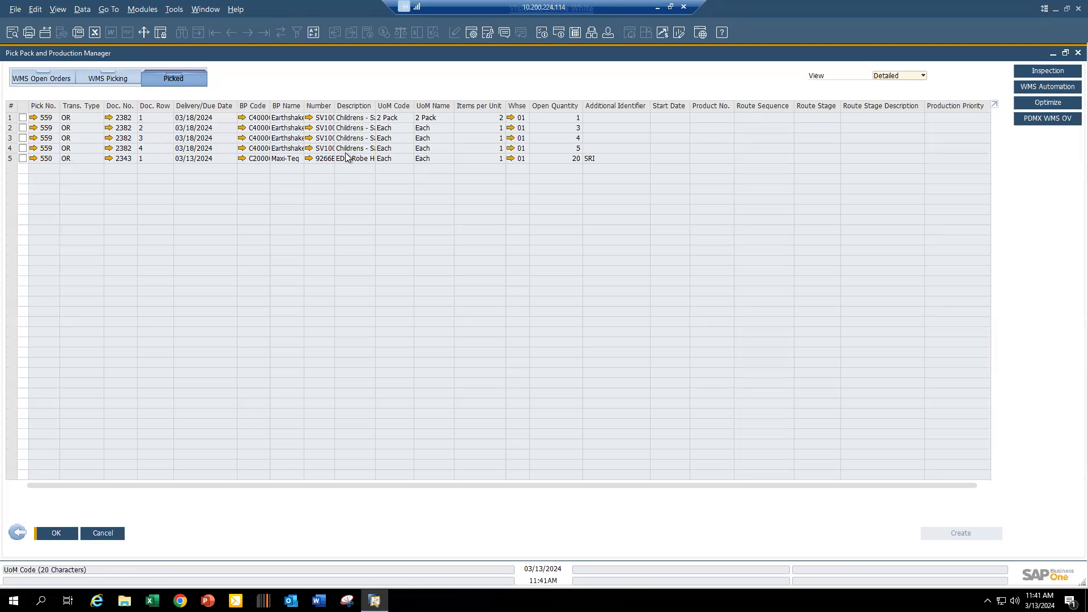
left_click(23, 117)
left_click(22, 128)
left_click(23, 138)
left_click(23, 148)
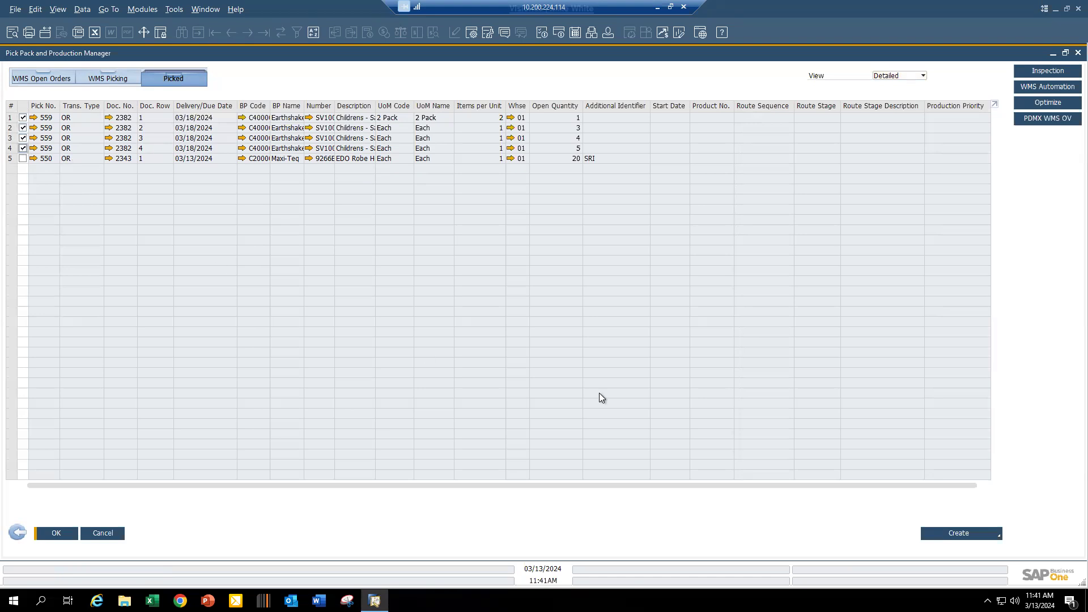
left_click(984, 536)
left_click(952, 470)
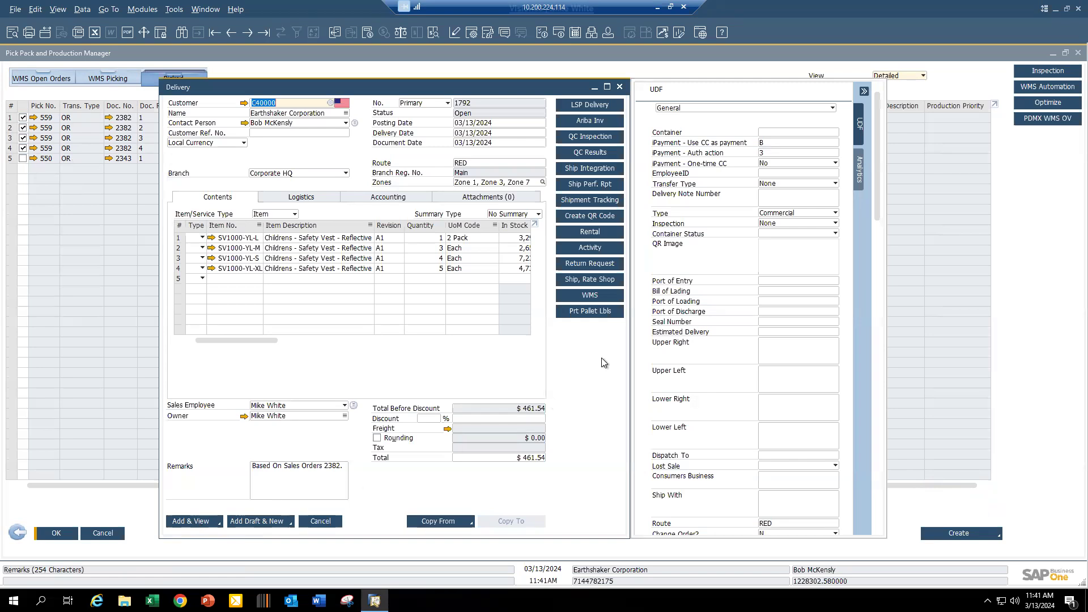
- Check the delivery's ship and rate shopping information, its contents and its logistics details, including the tracking number field
left_click(597, 280)
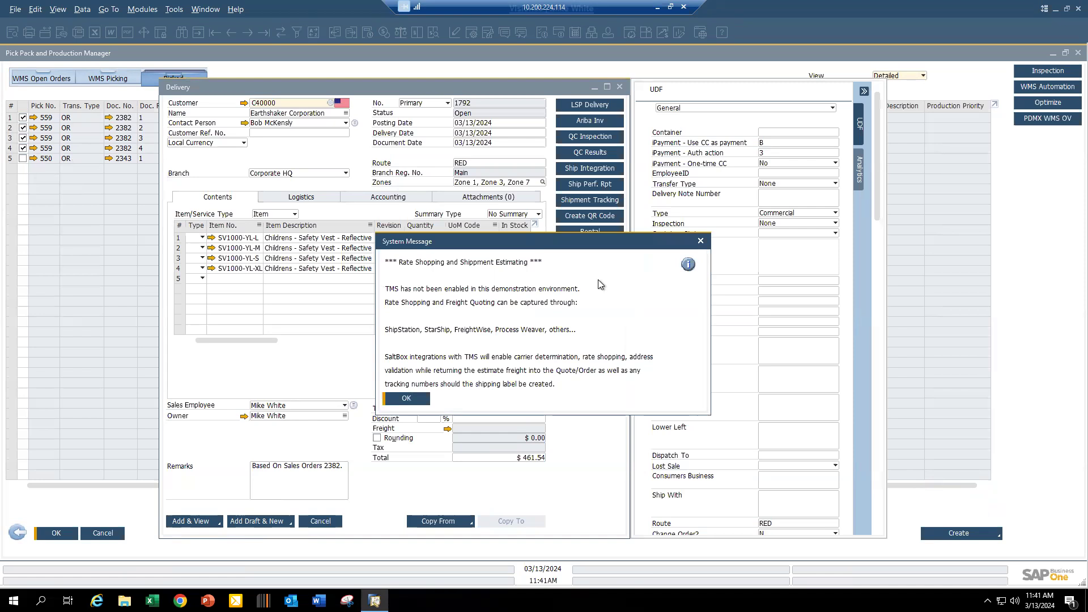
left_click(407, 399)
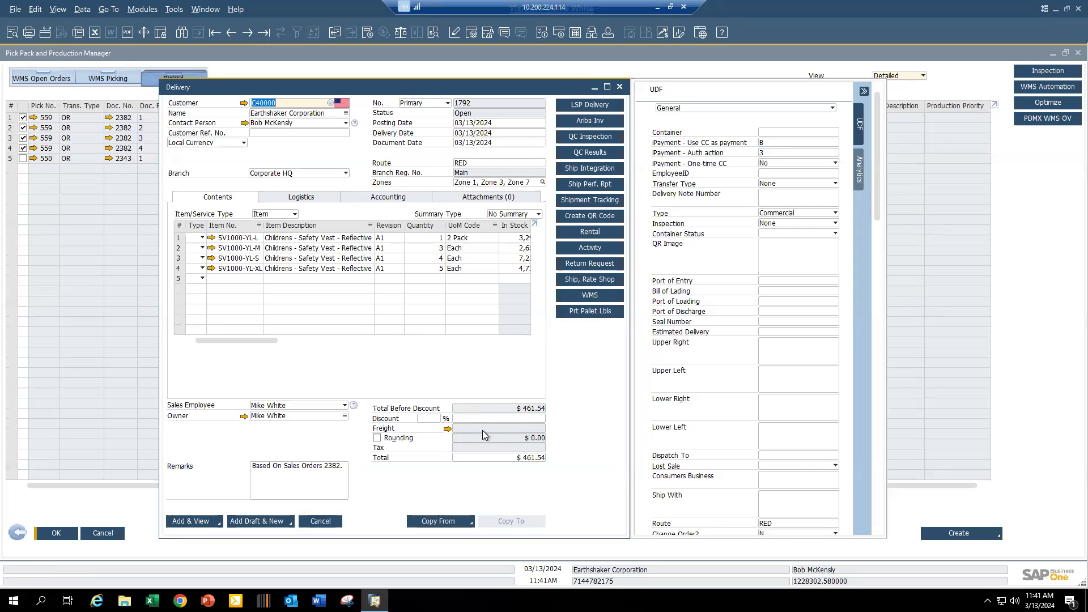
left_click(317, 199)
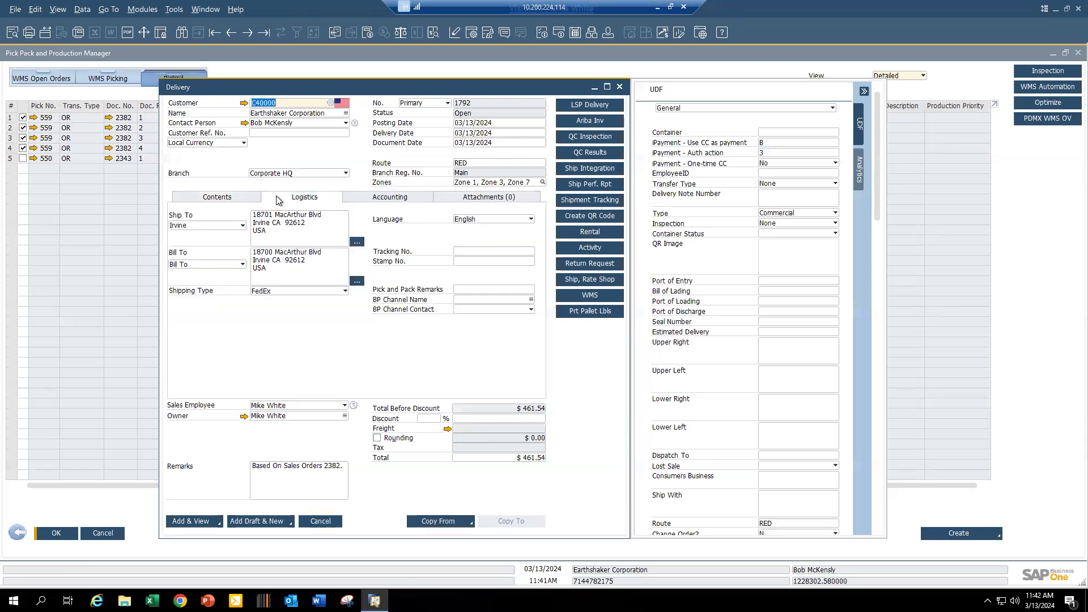
left_click(258, 199)
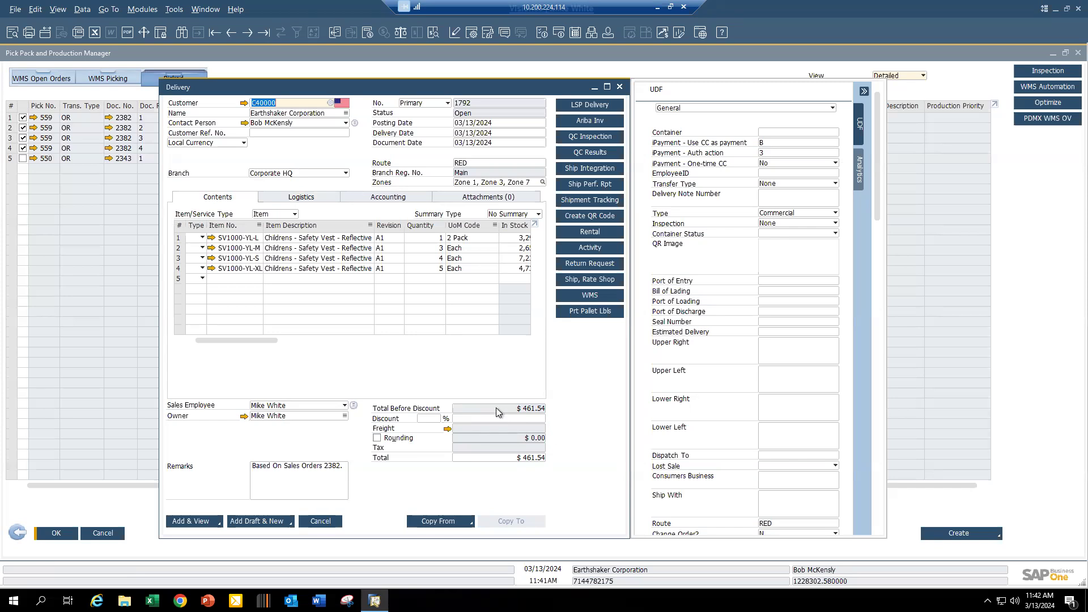
left_click(307, 199)
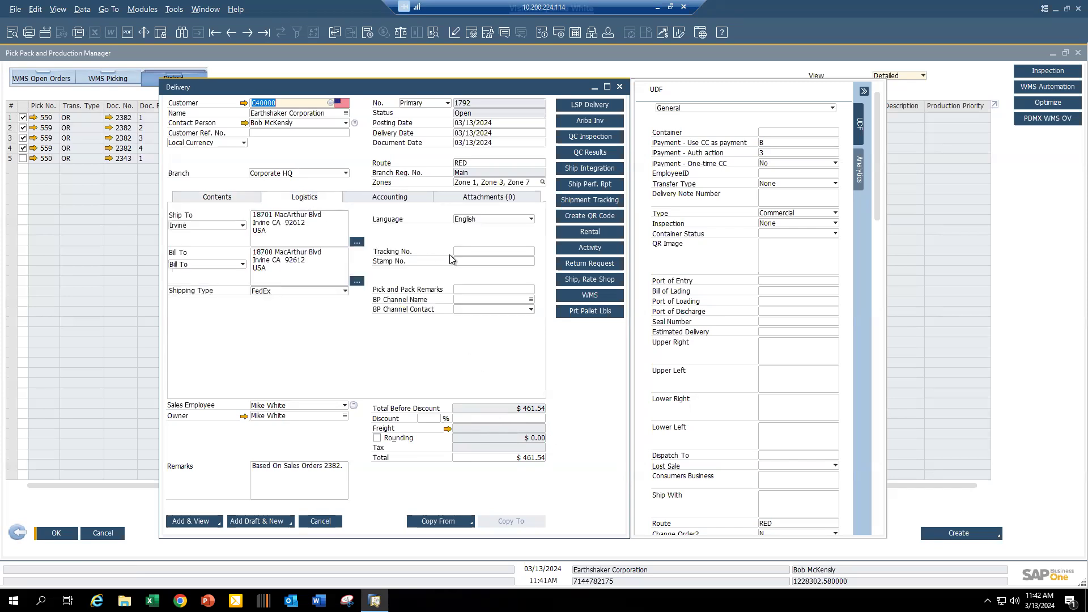
left_click(478, 251)
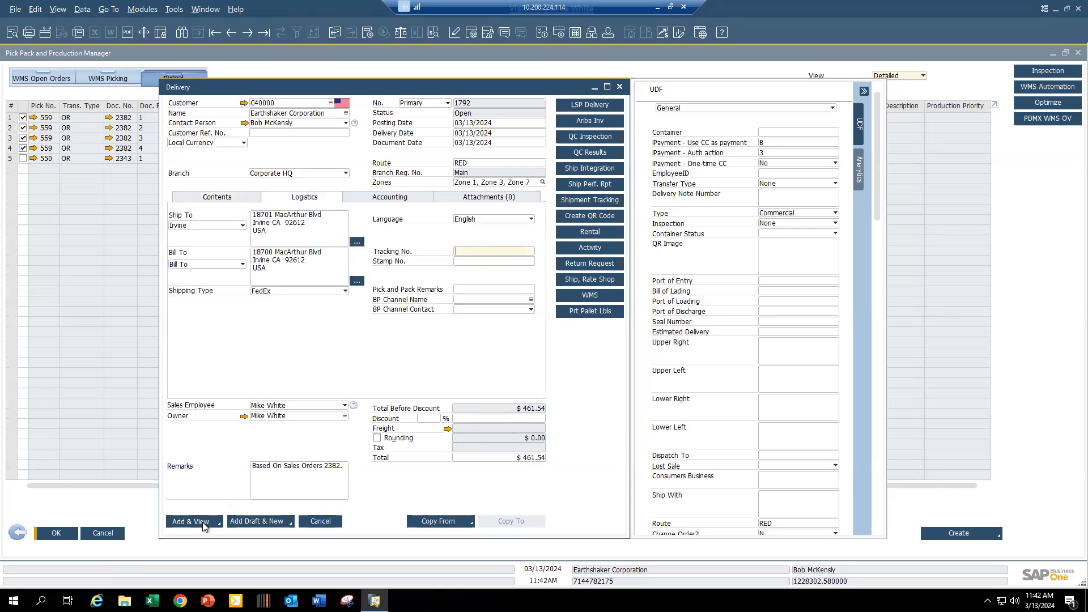
- Add the delivery, close it, and exit the Pick Pack and Production Manager along with its selection criteria
left_click(203, 526)
left_click(408, 313)
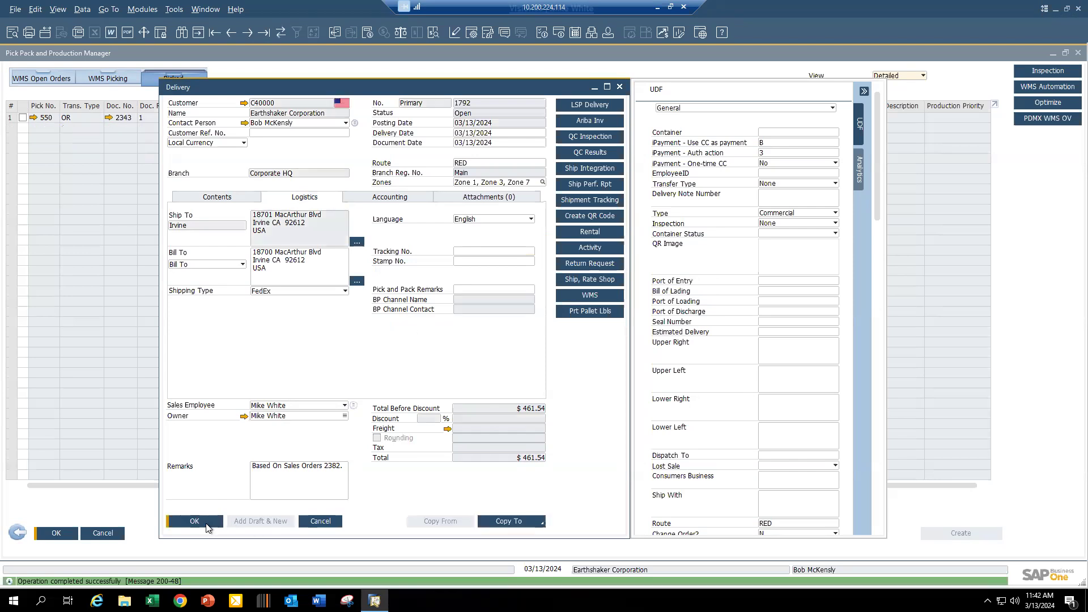
left_click(207, 527)
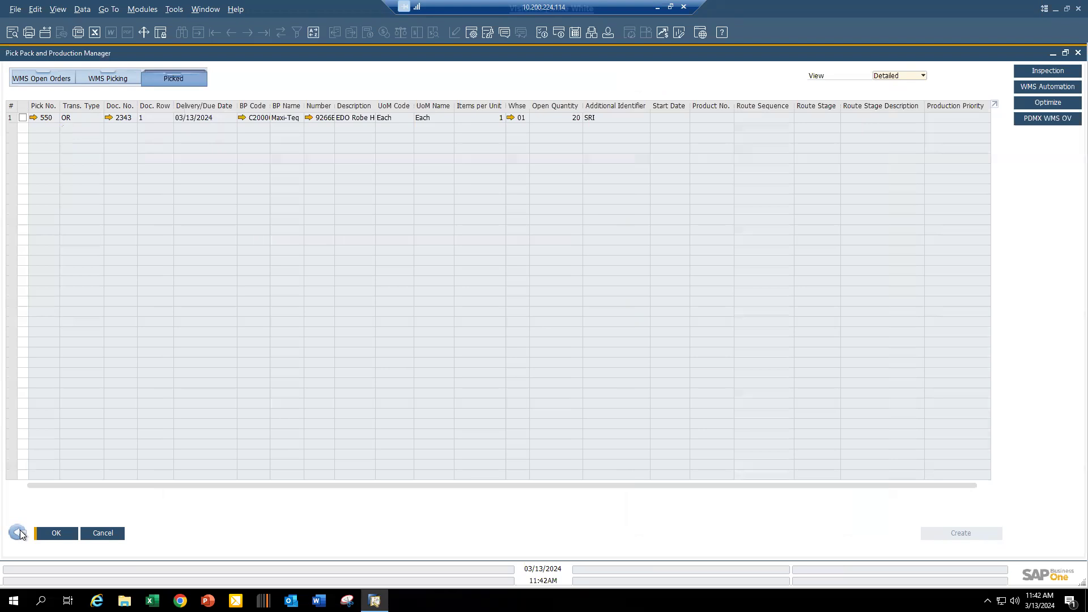
left_click(17, 533)
left_click(291, 480)
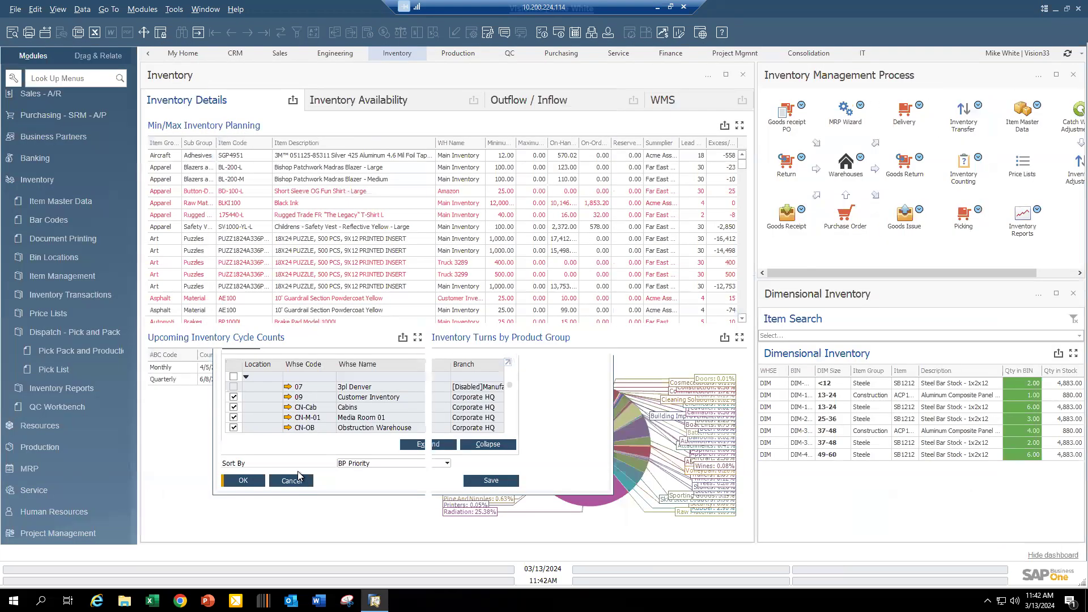
- Open the most recent sales order and display its Relationship Map
left_click(37, 180)
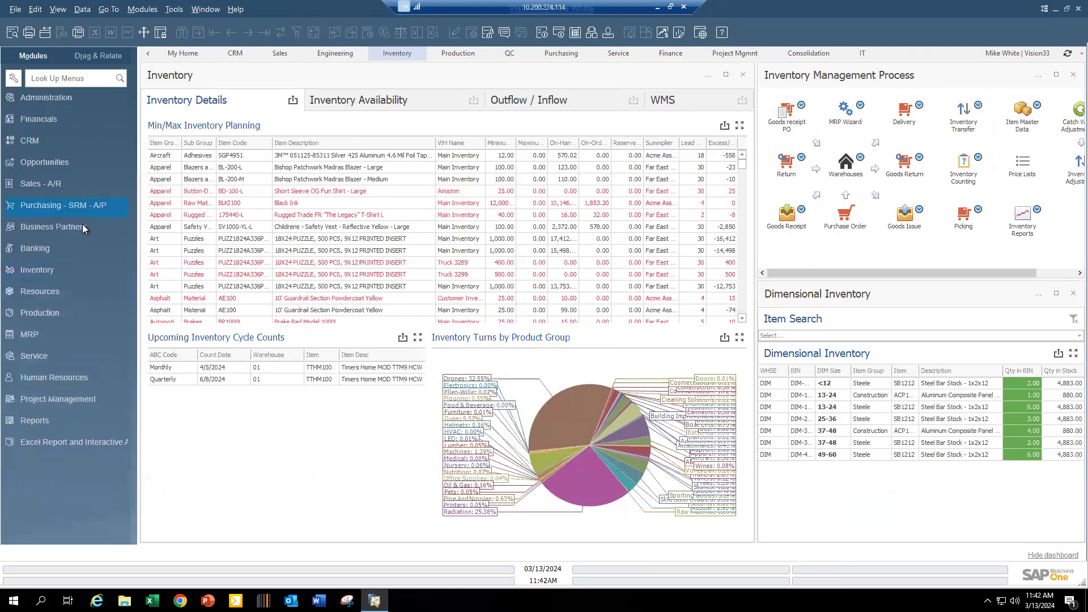
left_click(35, 185)
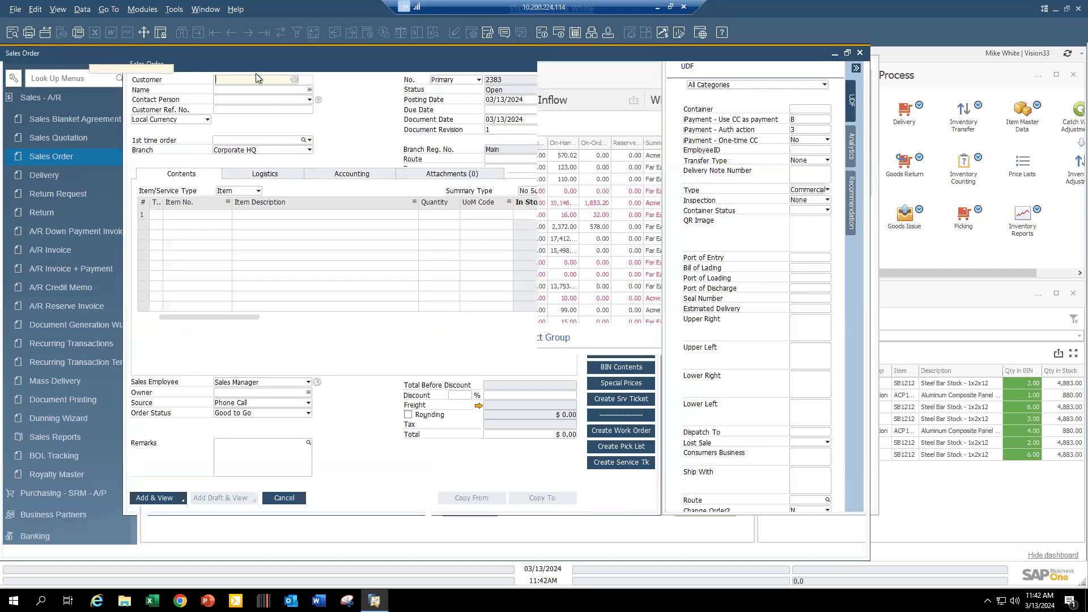
key("ctrl+Left")
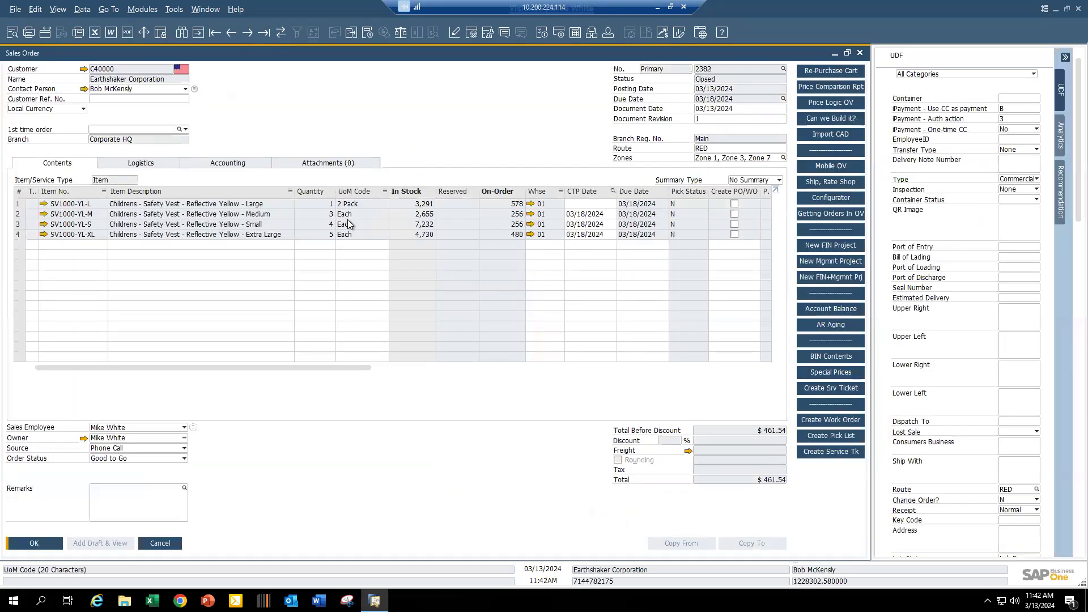
right_click(437, 126)
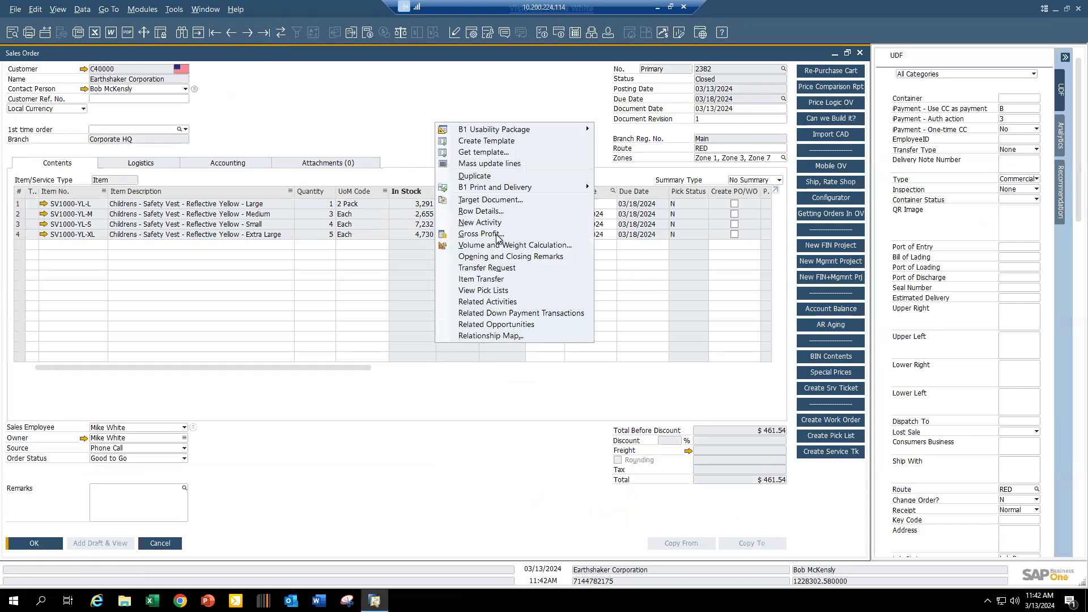
left_click(498, 336)
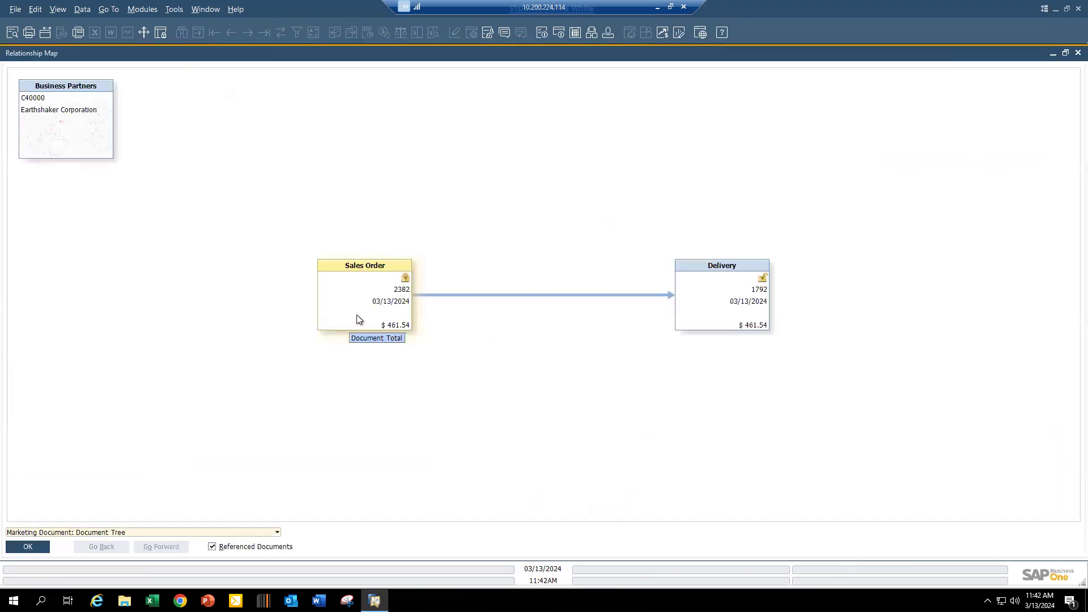
- Move the Sales Order and Delivery boxes closer together on the map, and close the map and the sales order
left_click_drag(333, 283, 252, 257)
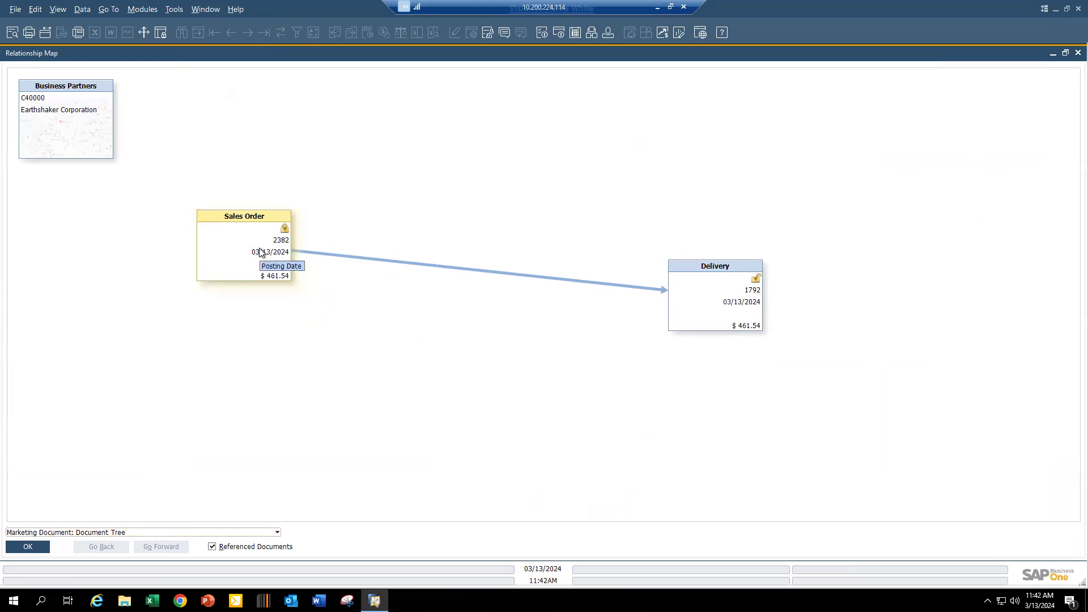
left_click_drag(672, 313, 542, 275)
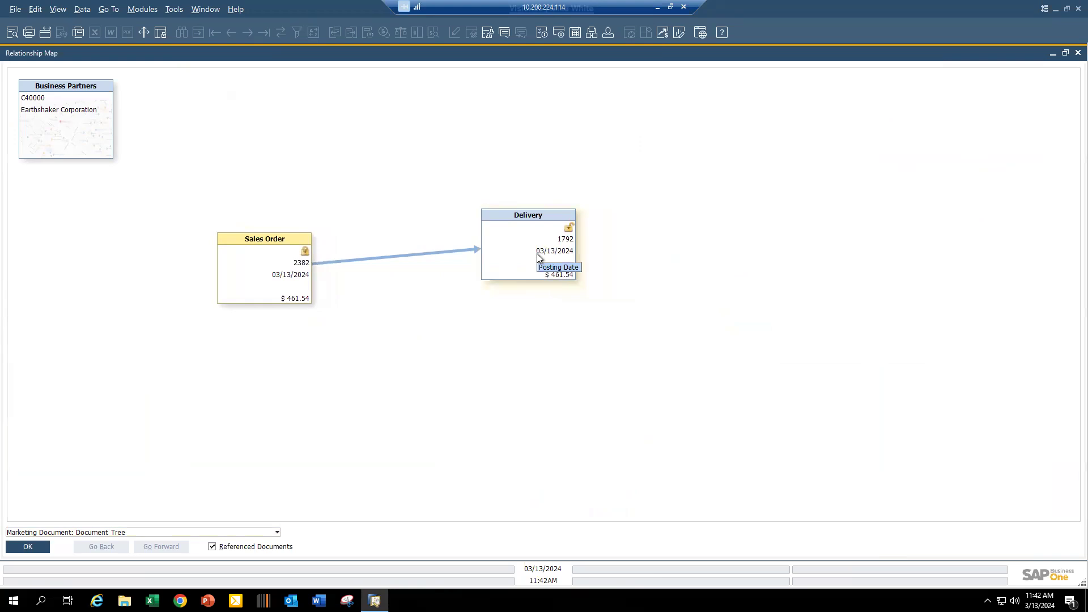
left_click(25, 547)
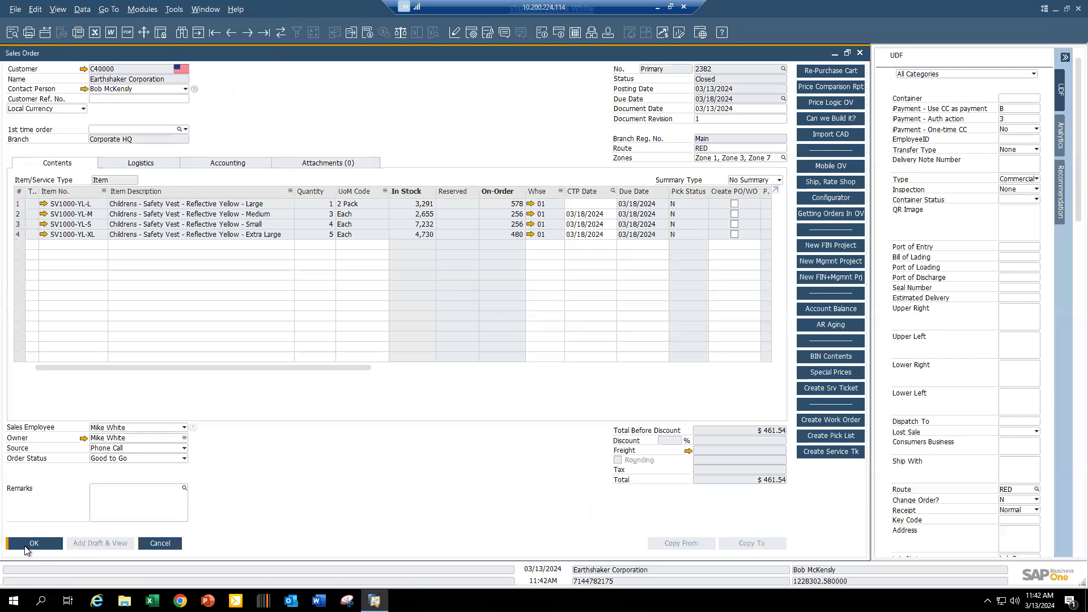
left_click(50, 544)
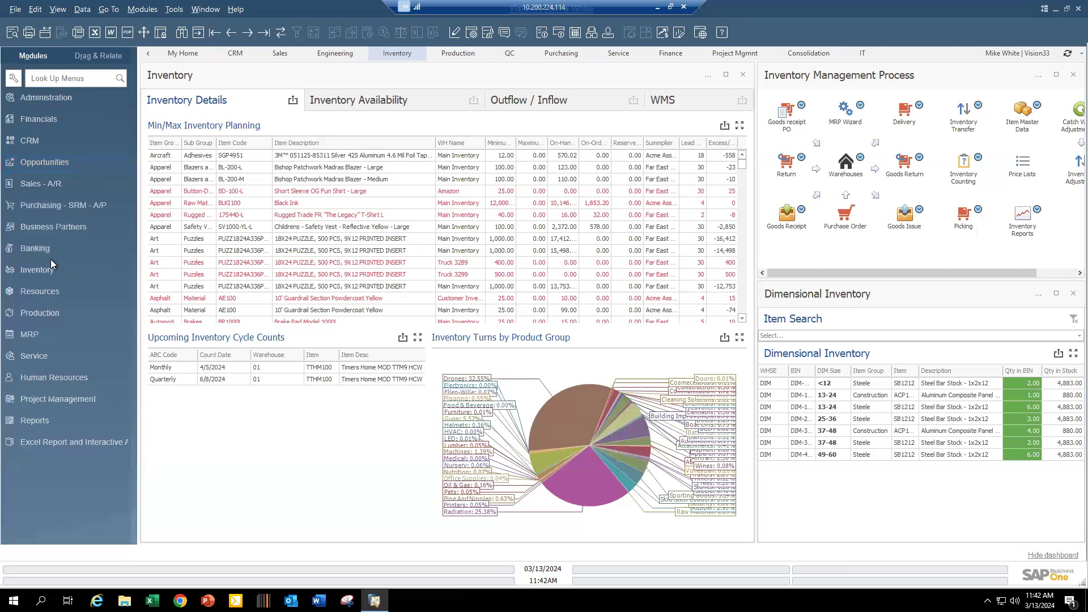
- Start a new purchase order for the vendor Far East Imports
left_click(52, 207)
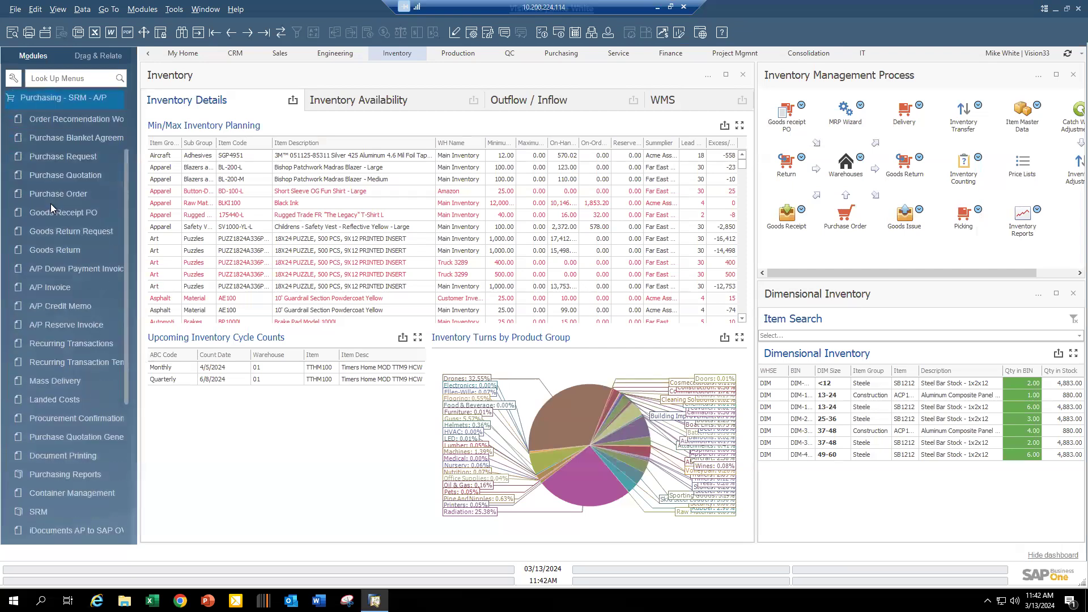
left_click(78, 199)
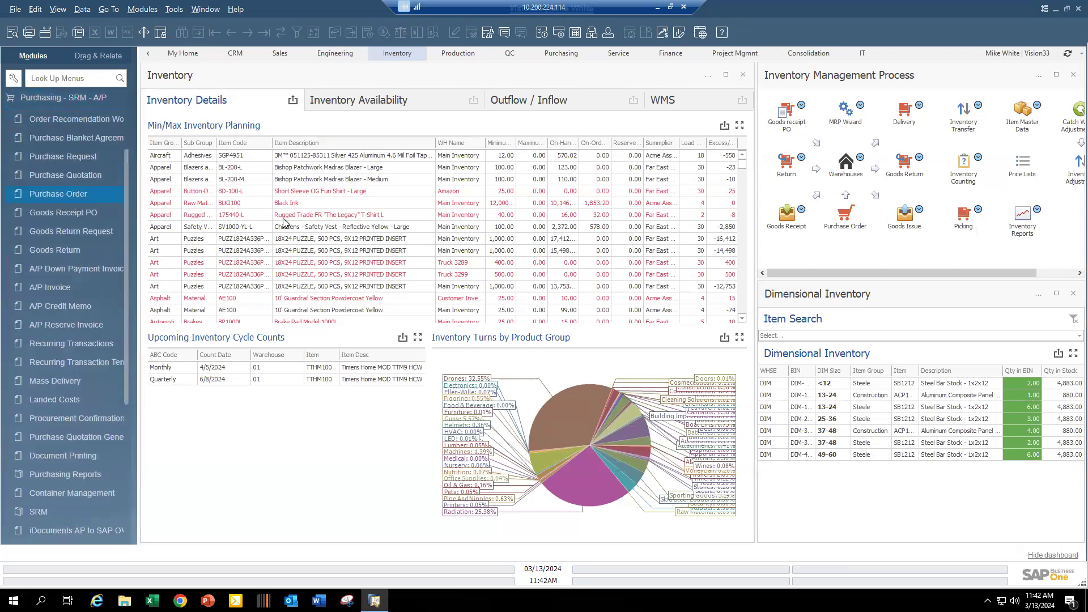
left_click(217, 139)
type("far")
key("Tab")
- Enter item SV1000-YL-L, the large children's safety vest, on the purchase order with a quantity of 2
left_click(174, 265)
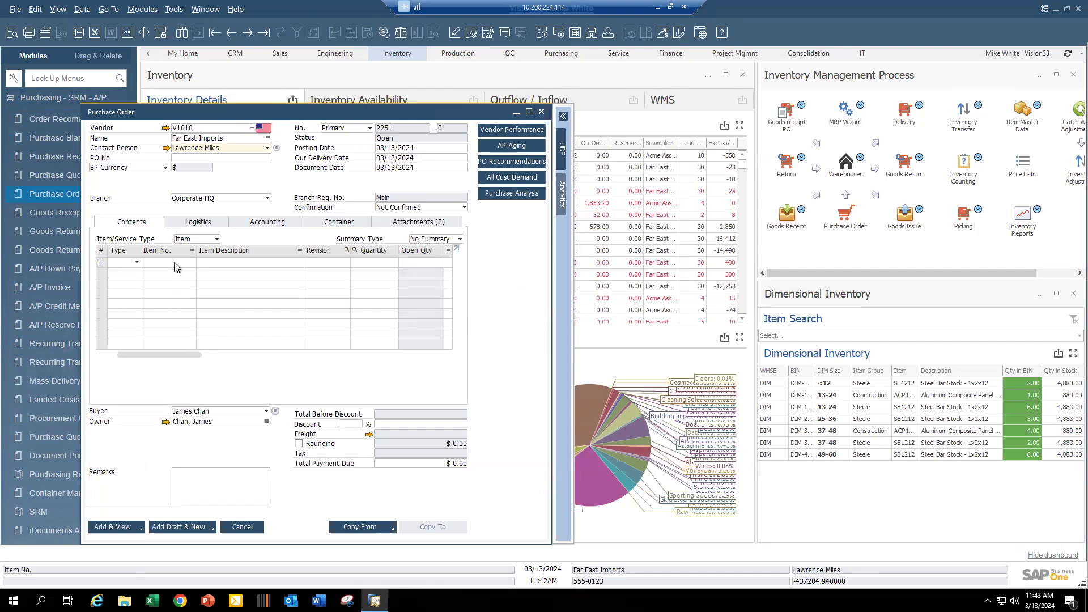
left_click(221, 289)
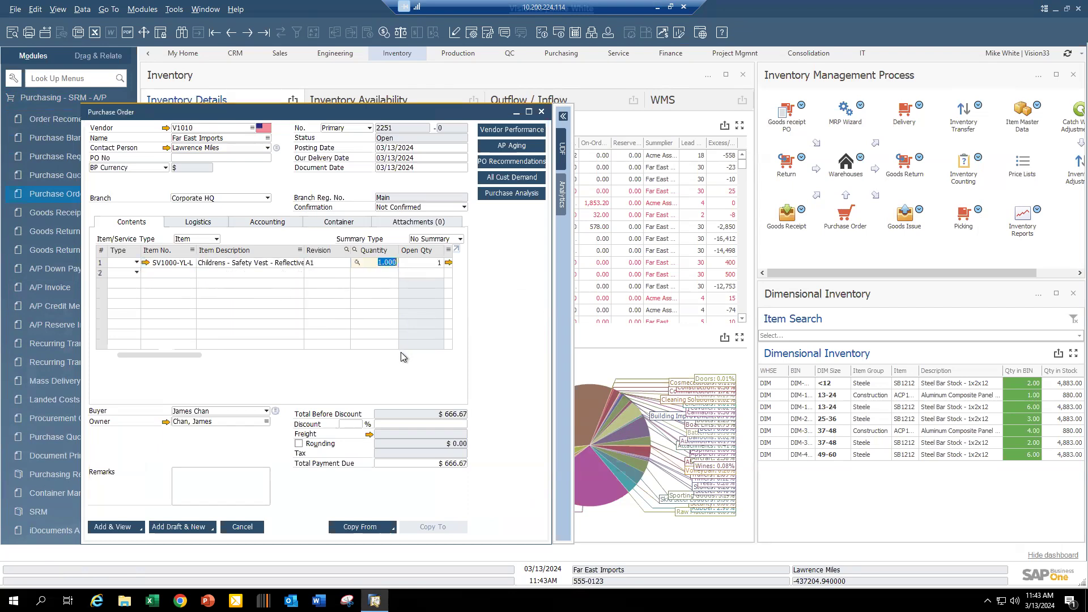
left_click_drag(200, 355, 229, 359)
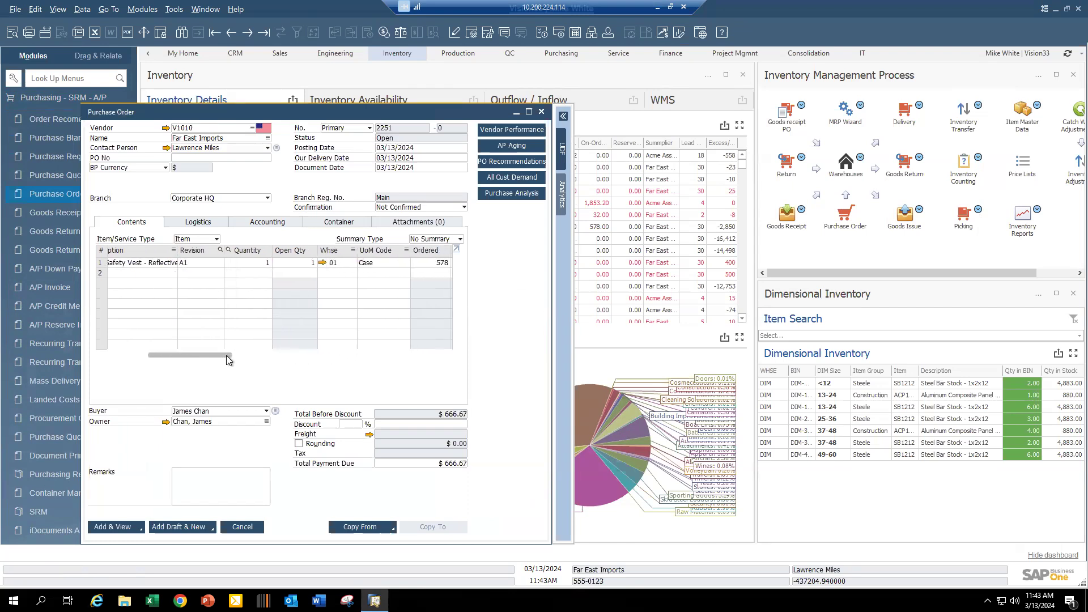
type("2")
key("Tab")
- Set the purchase order's delivery date to 04/01/2024 and add the order
left_click(442, 159)
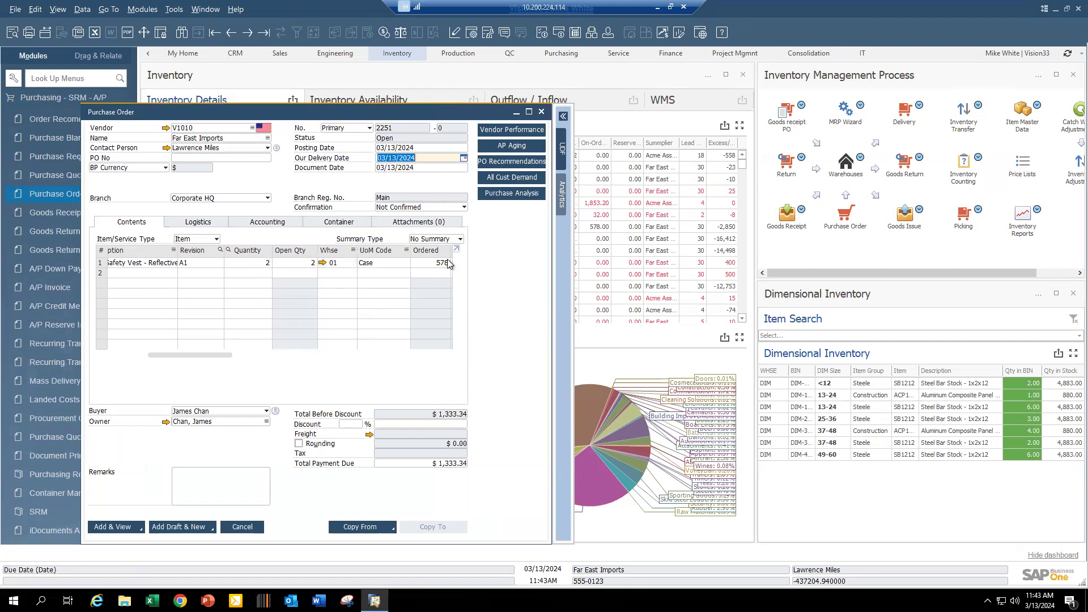
type("4-1")
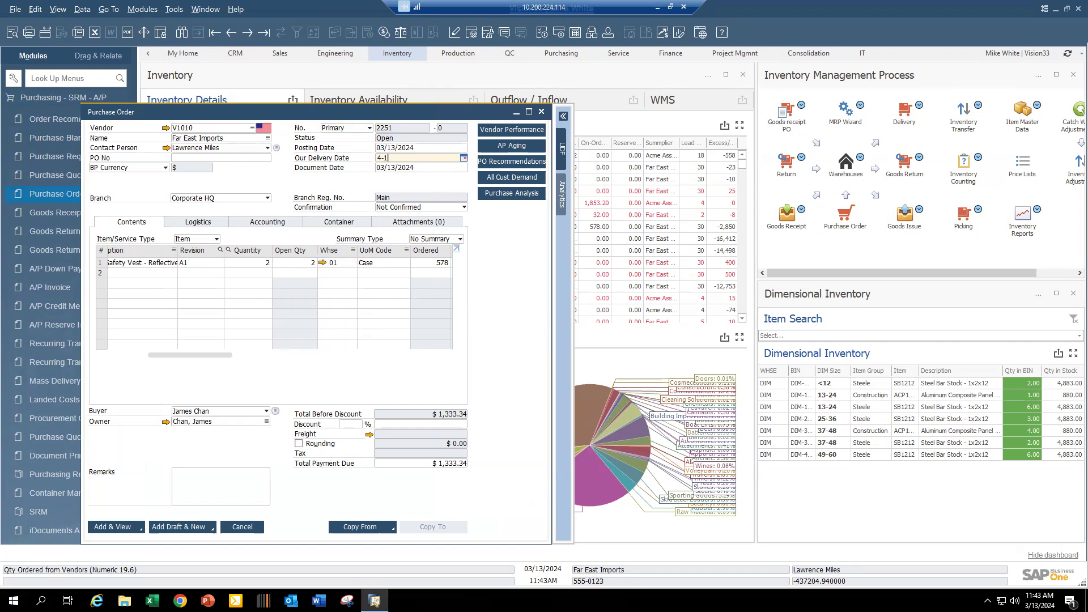
key("Tab")
left_click(131, 524)
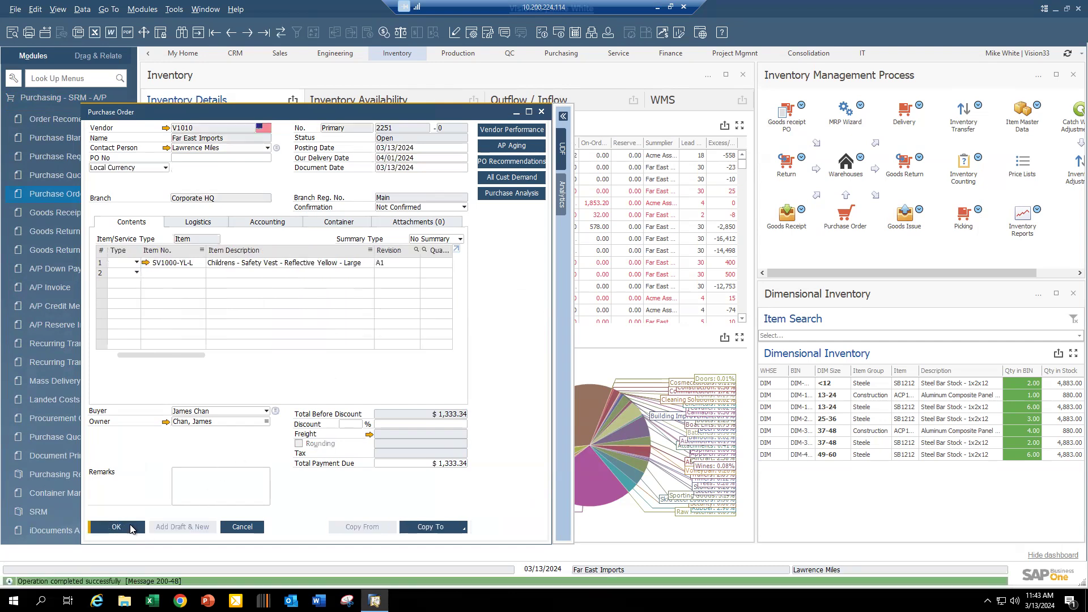
- Close the added purchase order and open a new sales order
left_click(130, 528)
left_click(48, 102)
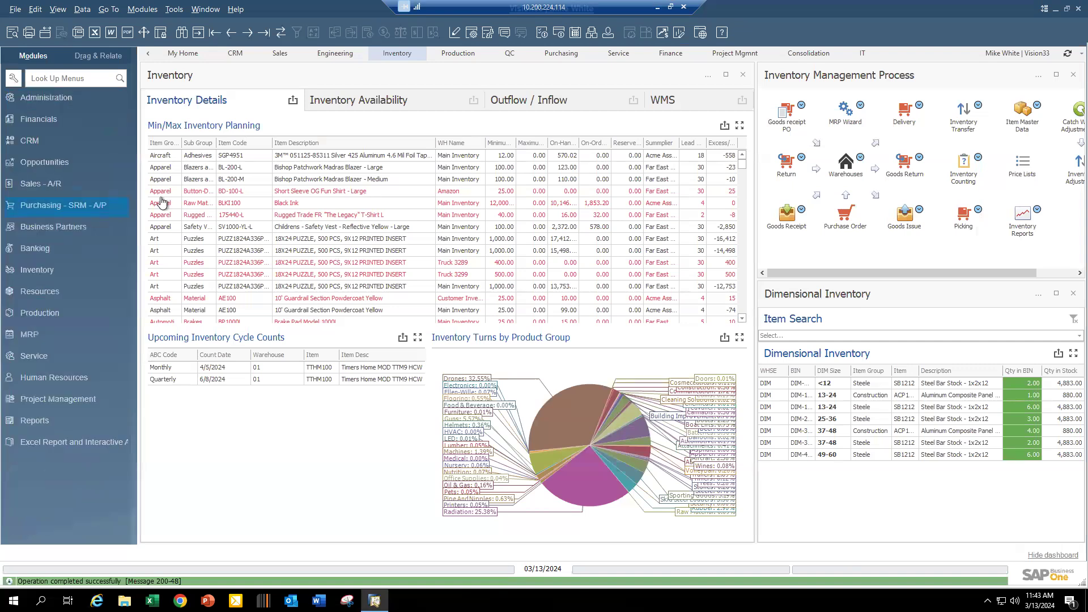
left_click(45, 184)
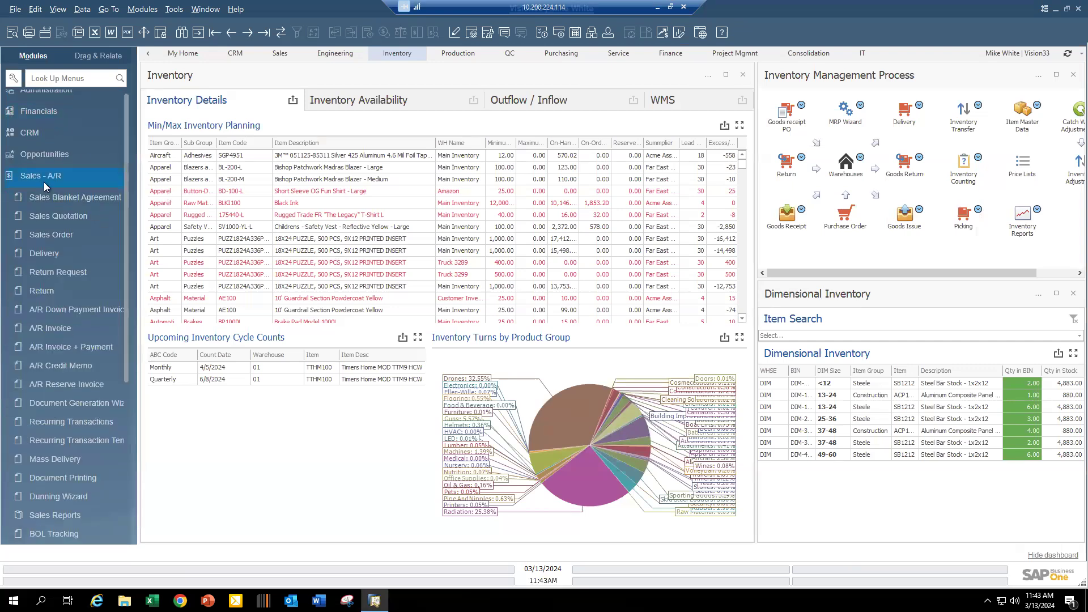
left_click(64, 161)
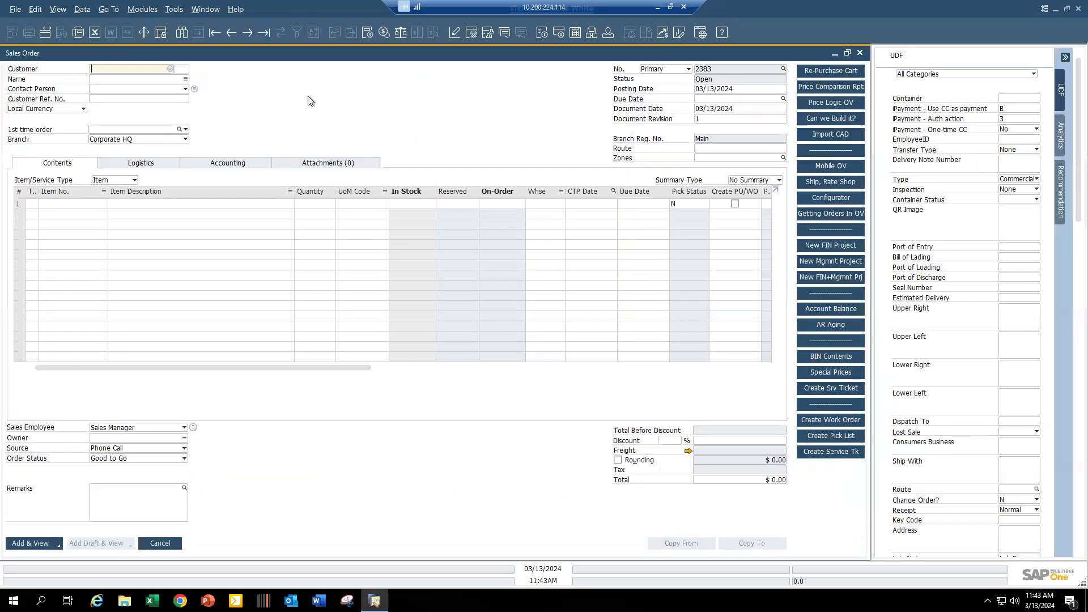
- Duplicate the previous Earthshaker Corporation sales order, creating a reference between the original and the duplicate
key("Page_Up")
right_click(309, 98)
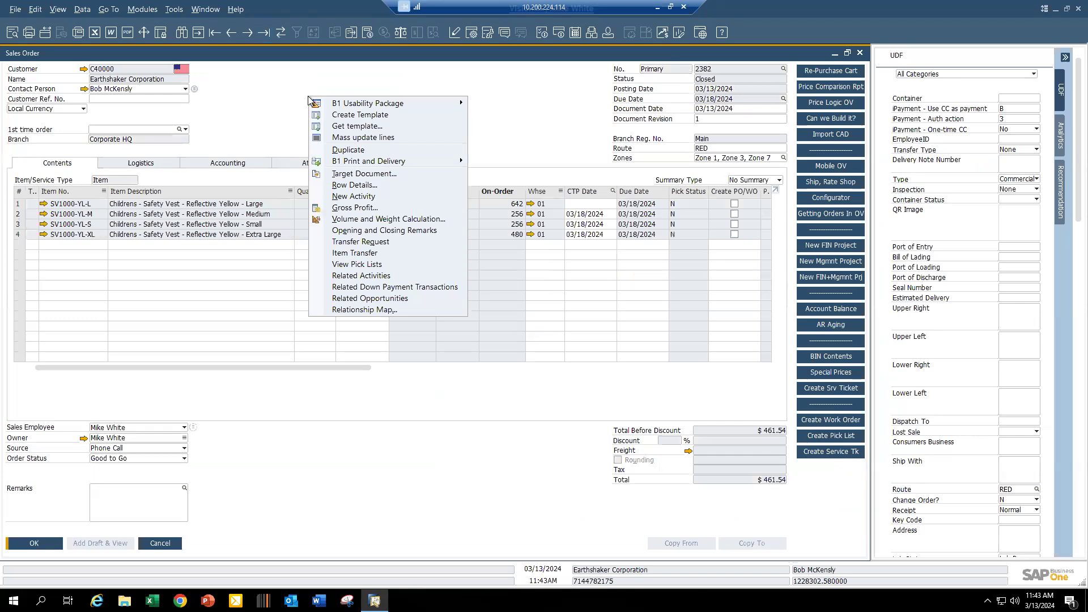
left_click(348, 150)
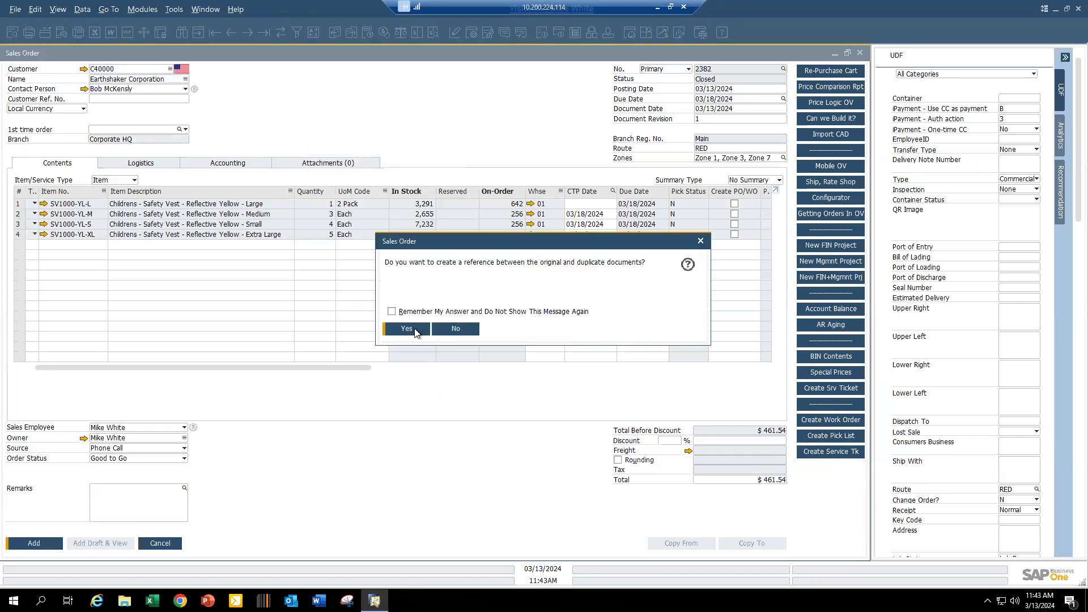
left_click(415, 333)
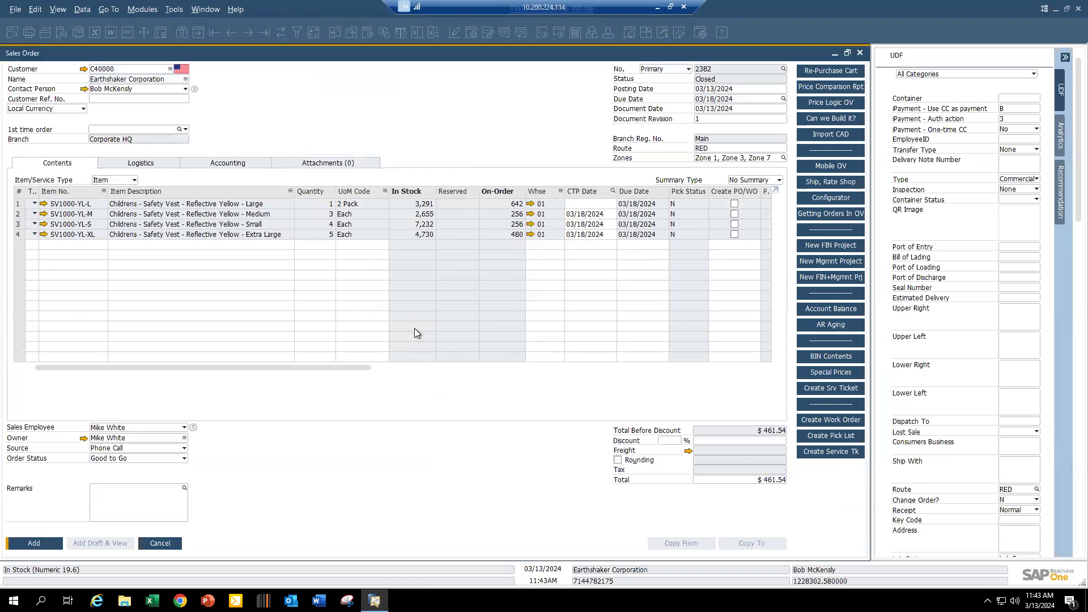
- Change the duplicated sales order's customer to Maxi-Teq and add the order, accepting that the credit limit is exceeded
left_click(123, 80)
type("max")
key("Tab")
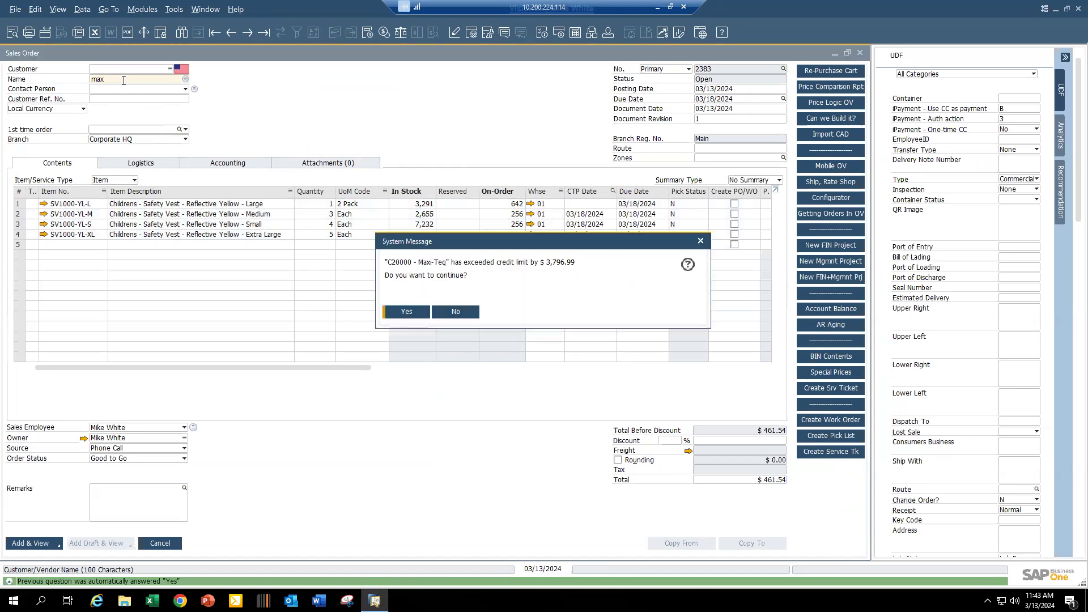
left_click(419, 317)
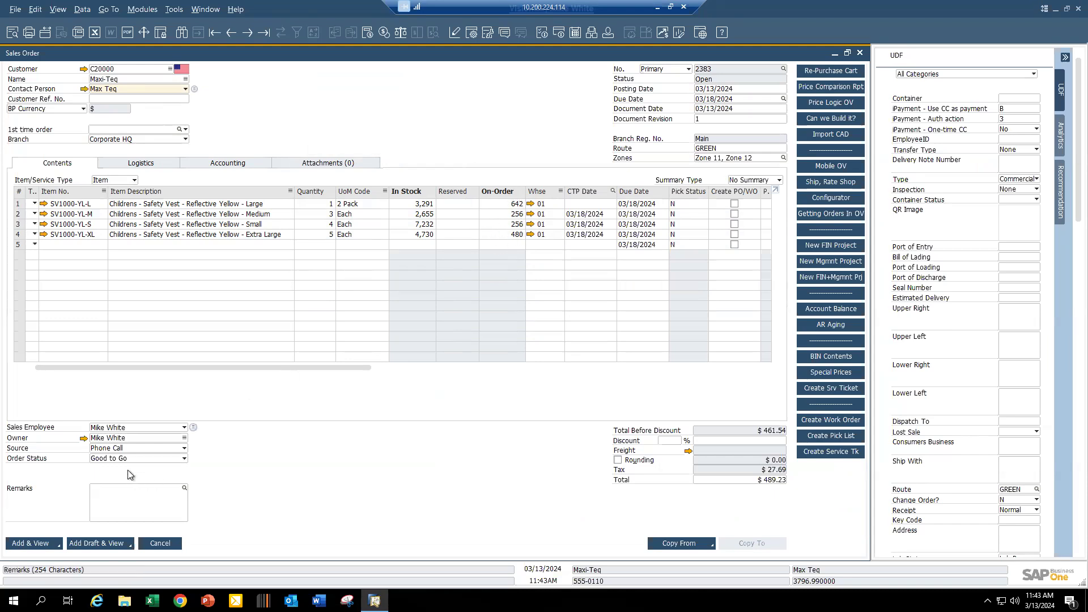
left_click(36, 545)
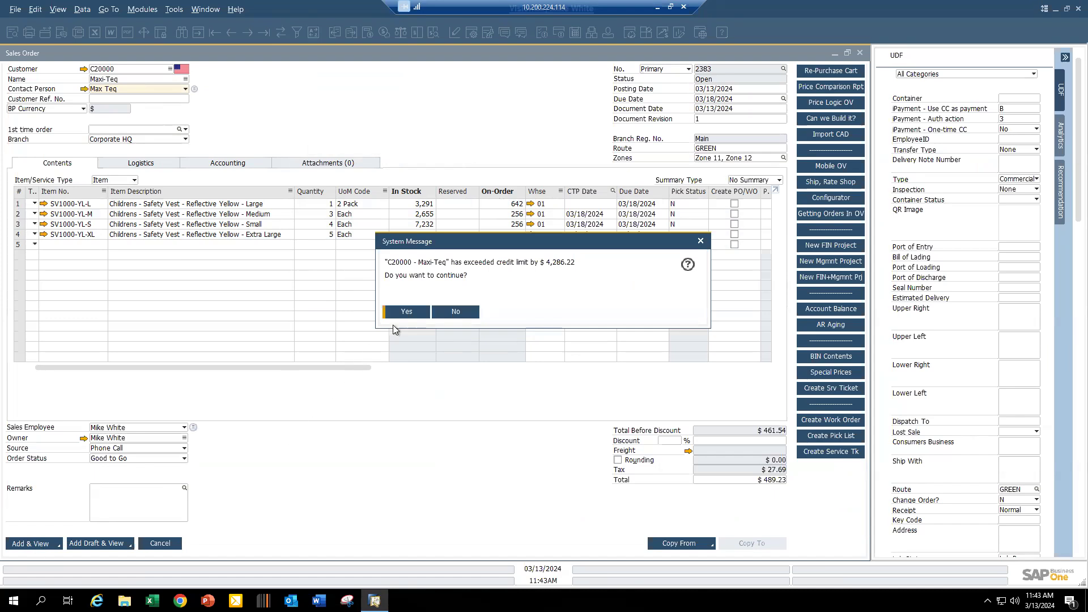
left_click(411, 309)
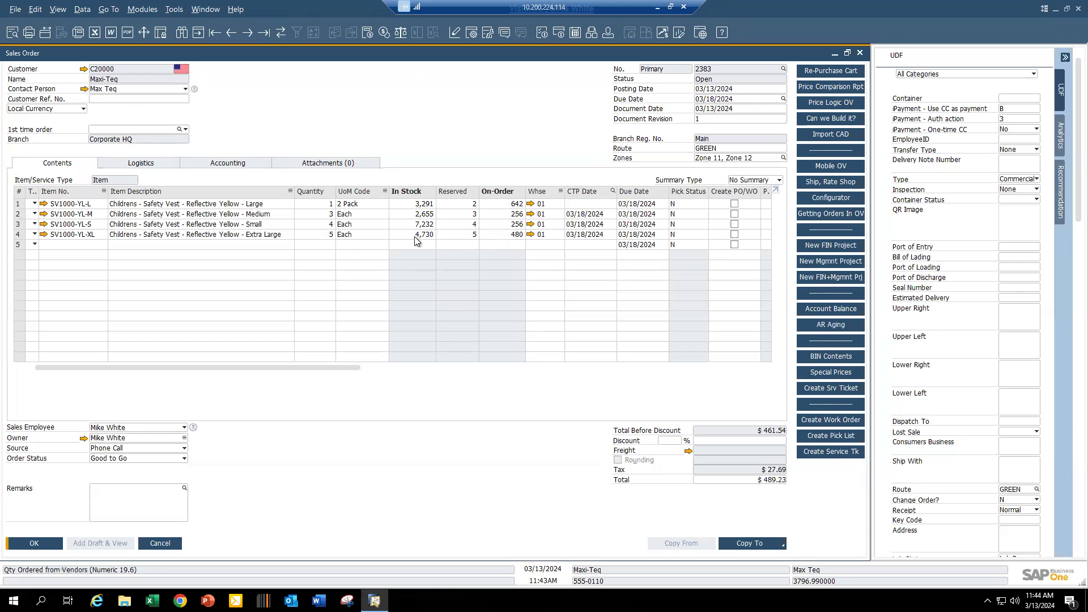
- Examine the available-to-promise status of item SV1000-YL-L, and close it along with the sales order
right_click(105, 204)
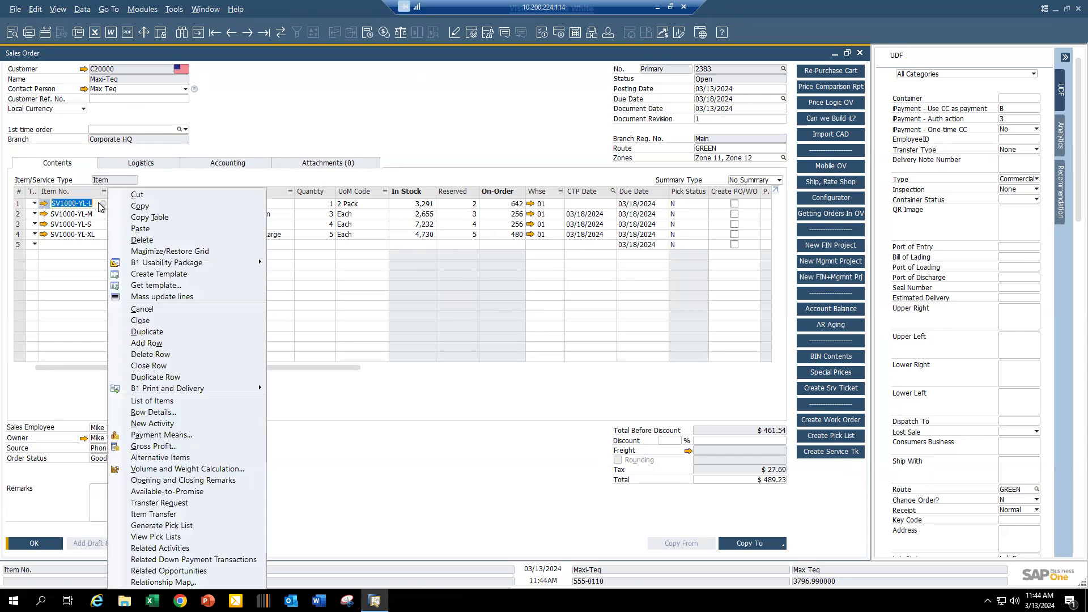
left_click(187, 494)
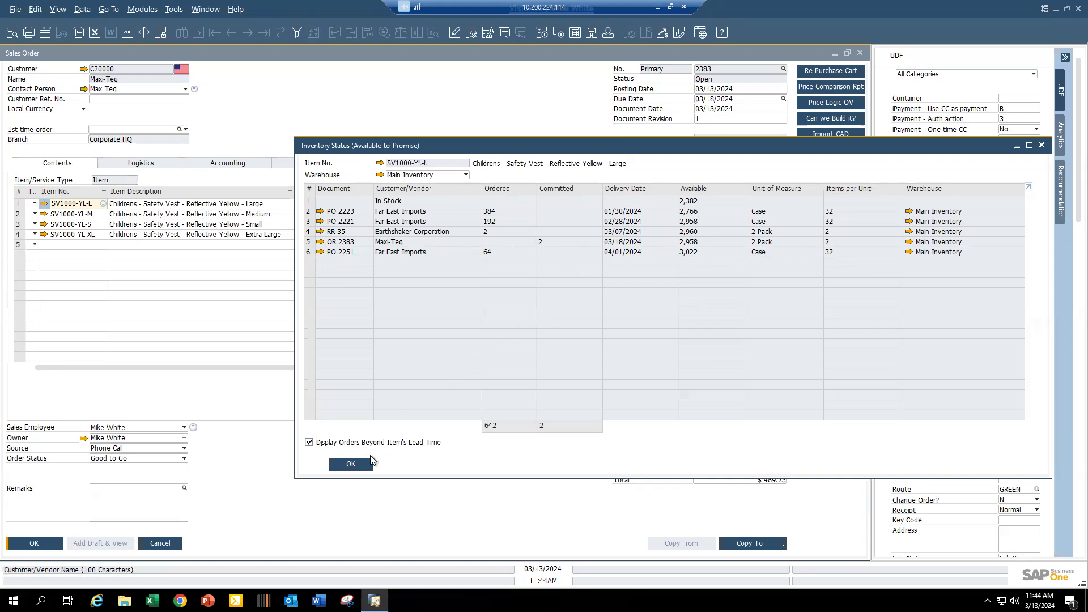
left_click(351, 464)
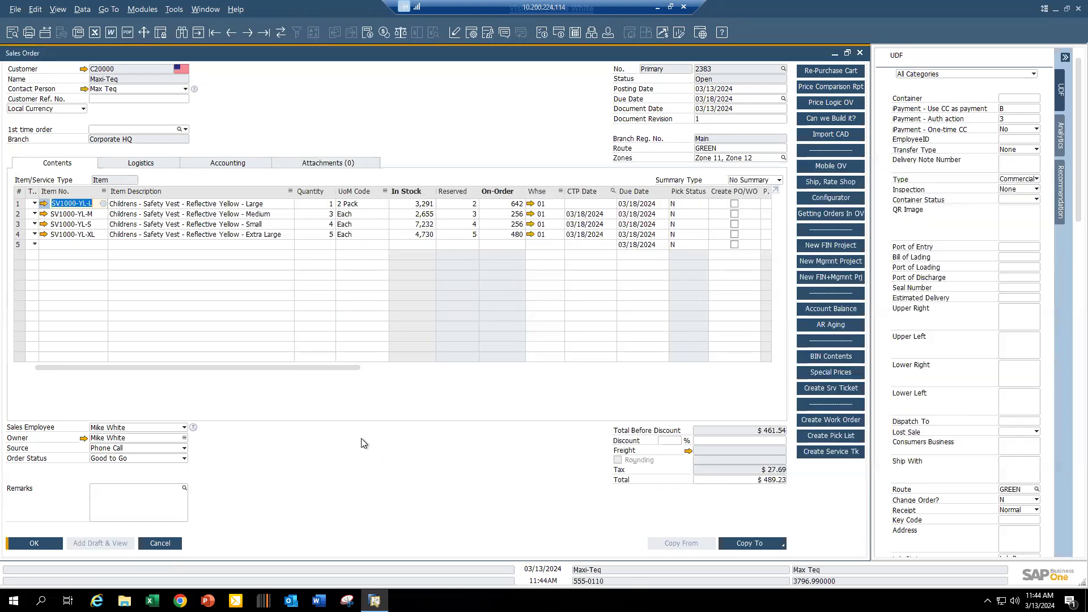
left_click(34, 543)
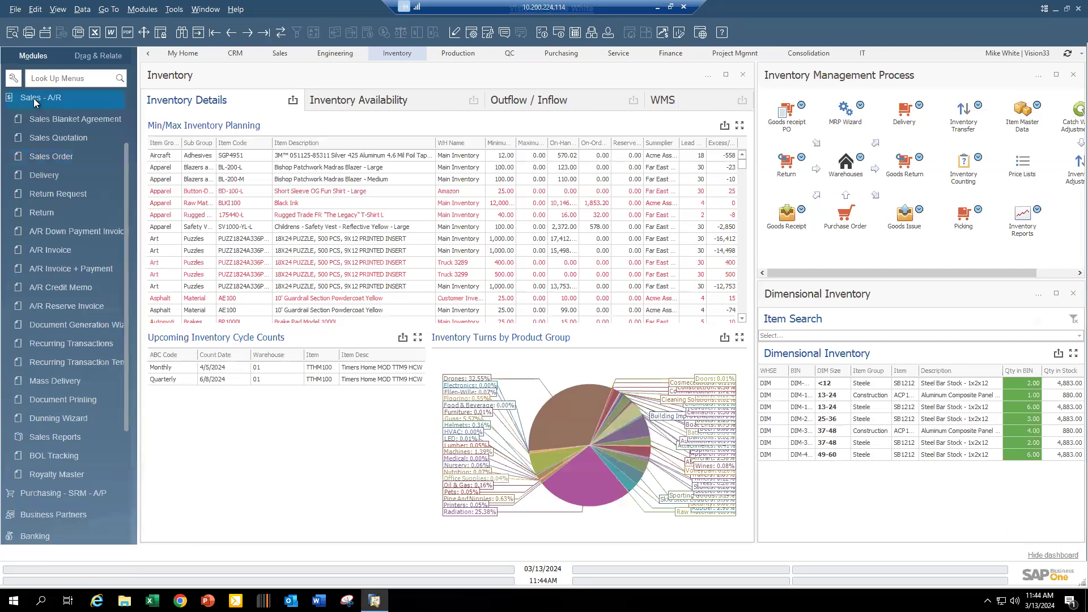
- Start the MRP Wizard and load the existing Timers scenario
left_click(10, 99)
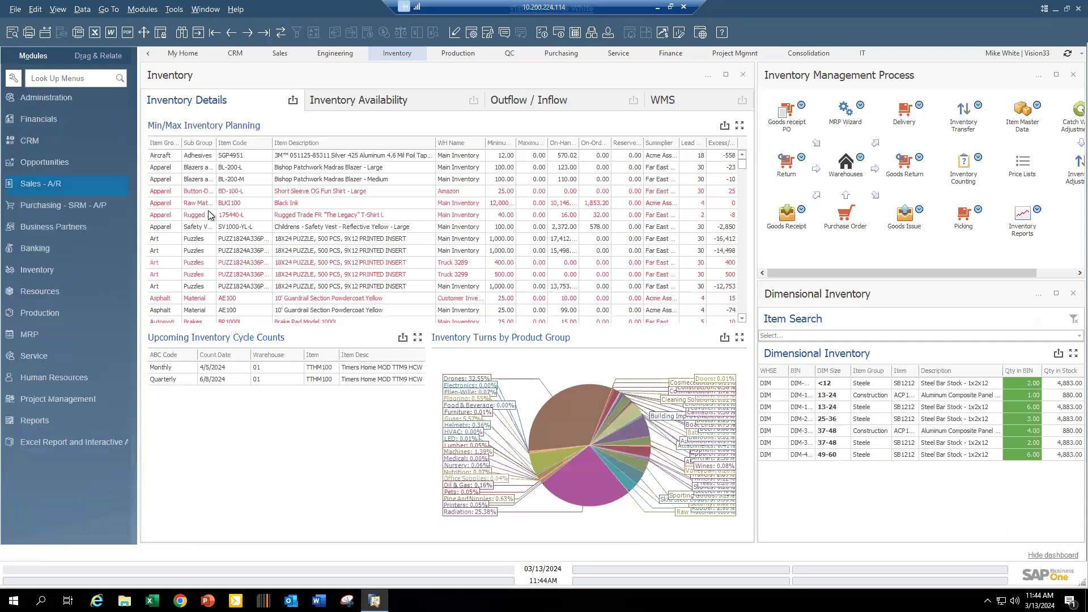
left_click(26, 338)
left_click(46, 375)
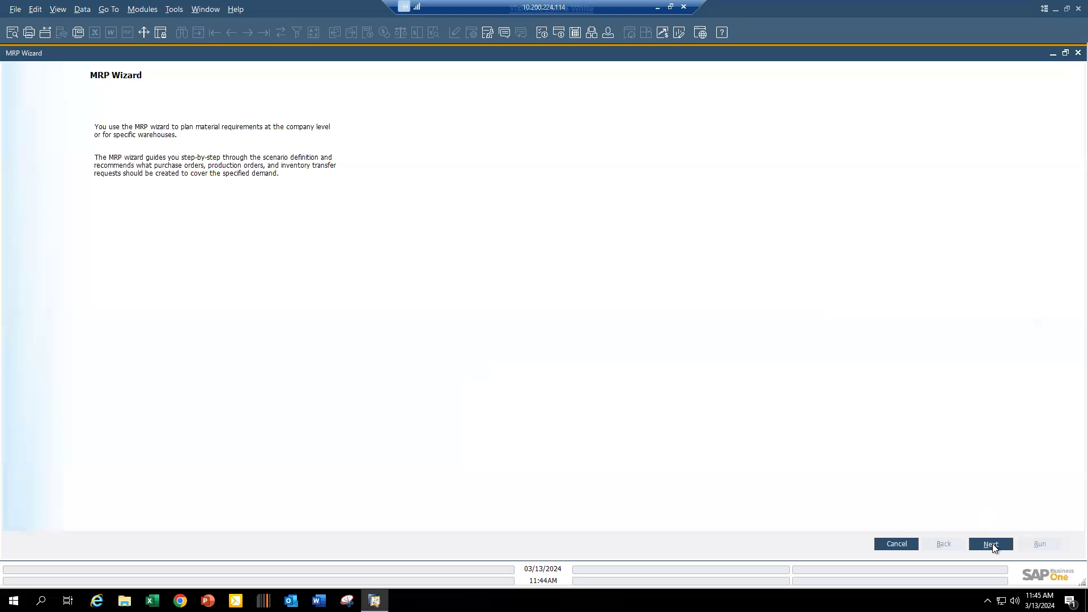
left_click(991, 544)
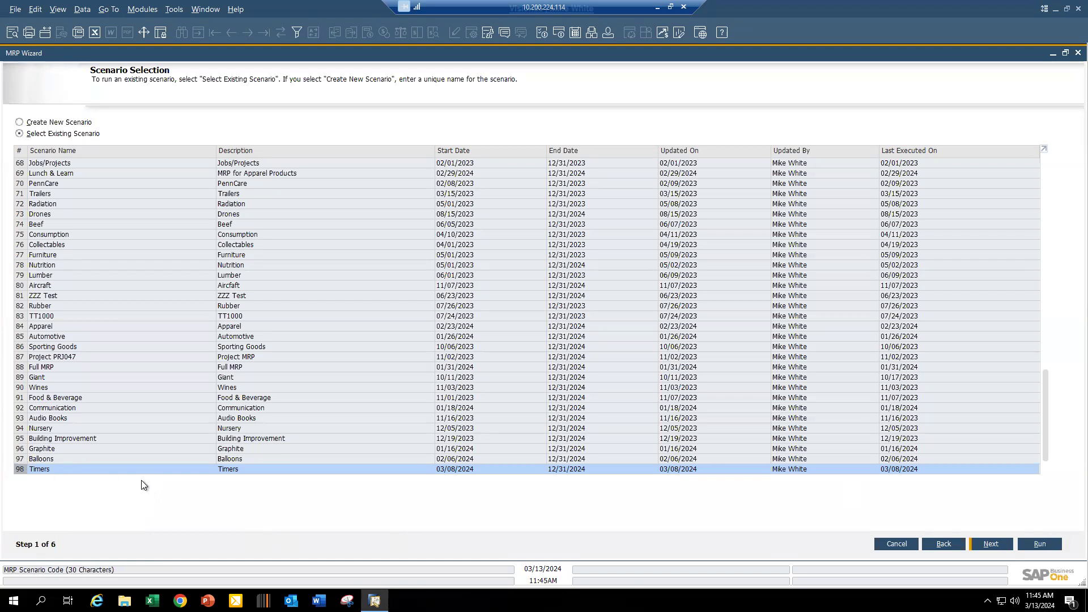
left_click(991, 544)
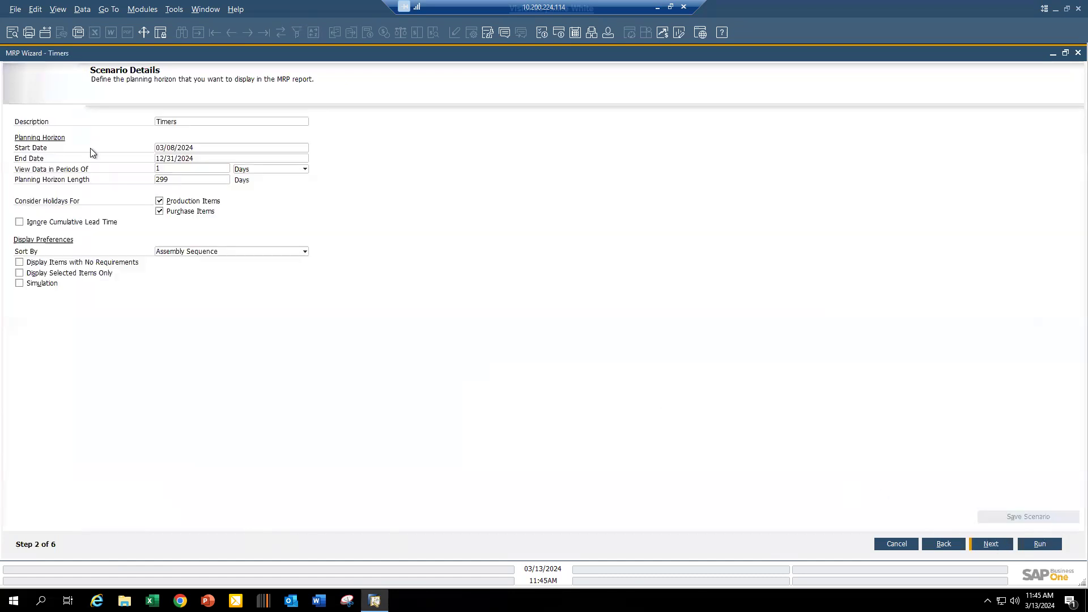
- Set the planning horizon's start date to 03/13/2024 and proceed with the selected timer items to the inventory data source settings
left_click(213, 149)
type("t")
key("Tab")
left_click(213, 159)
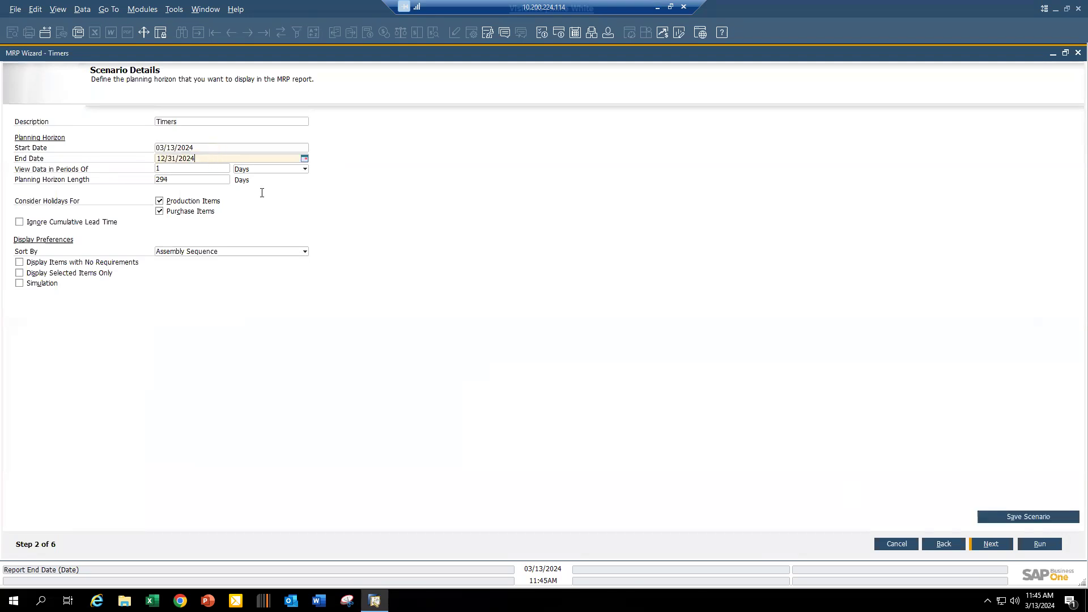
left_click(992, 544)
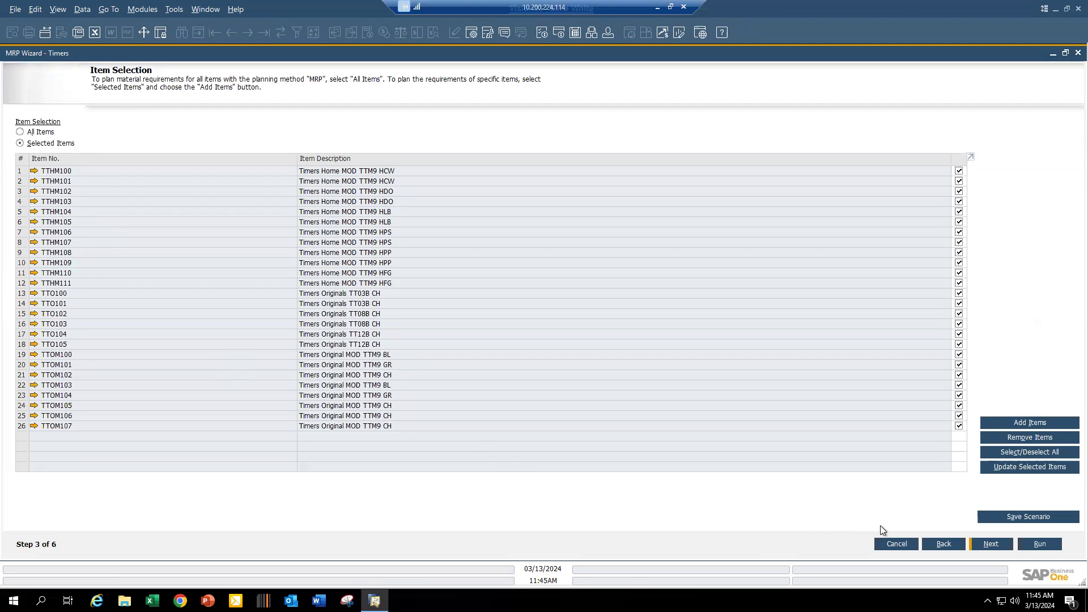
left_click(992, 545)
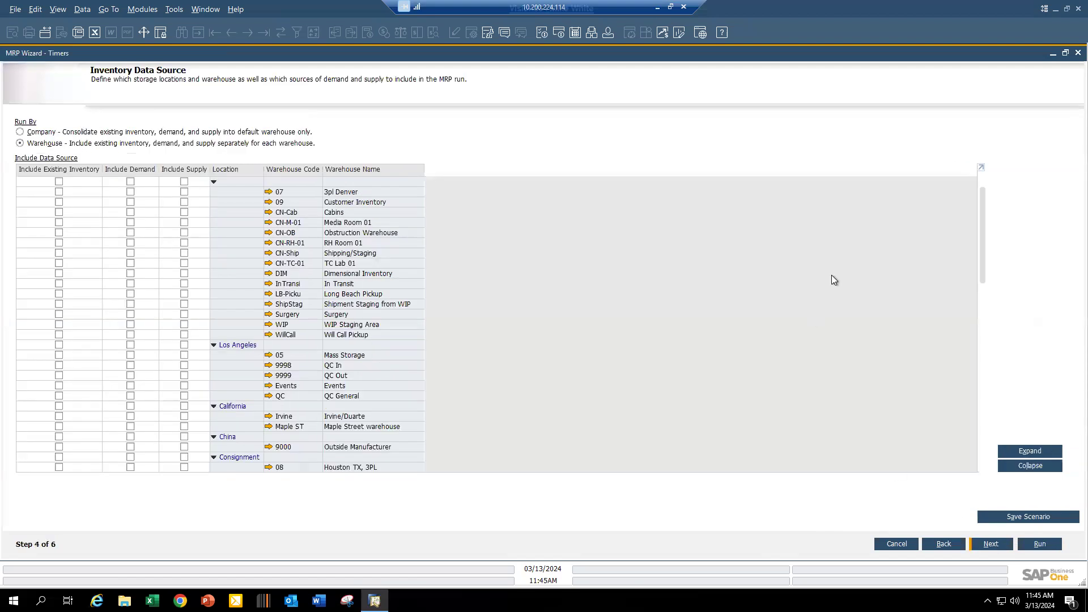
- Exclude Stores 1007 to 1010 and Truck 1014 in Texas from the existing inventory, demand and supply sources
left_click(214, 182)
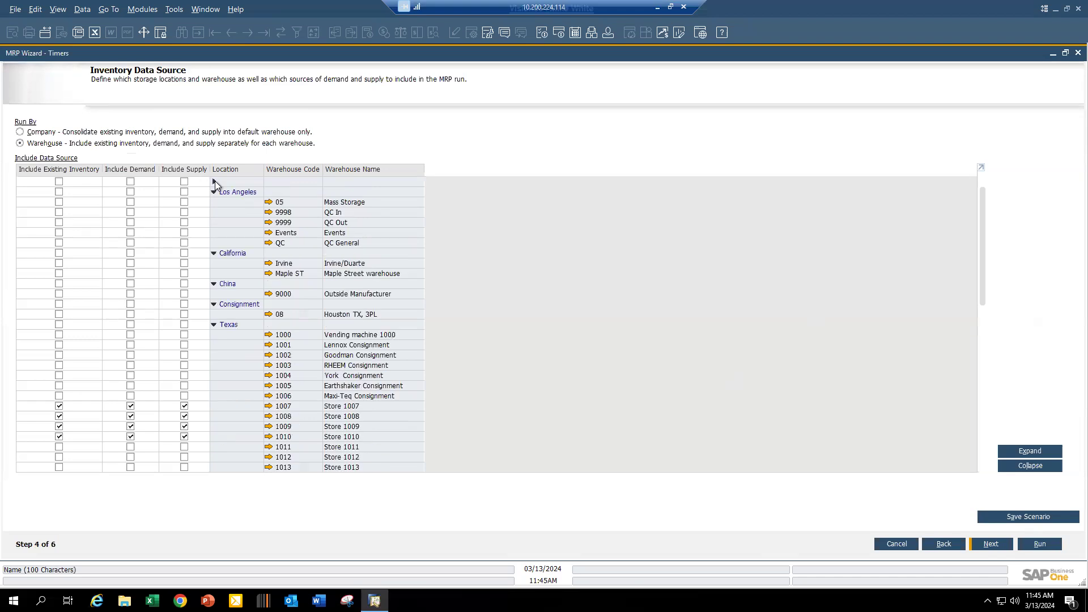
left_click(214, 193)
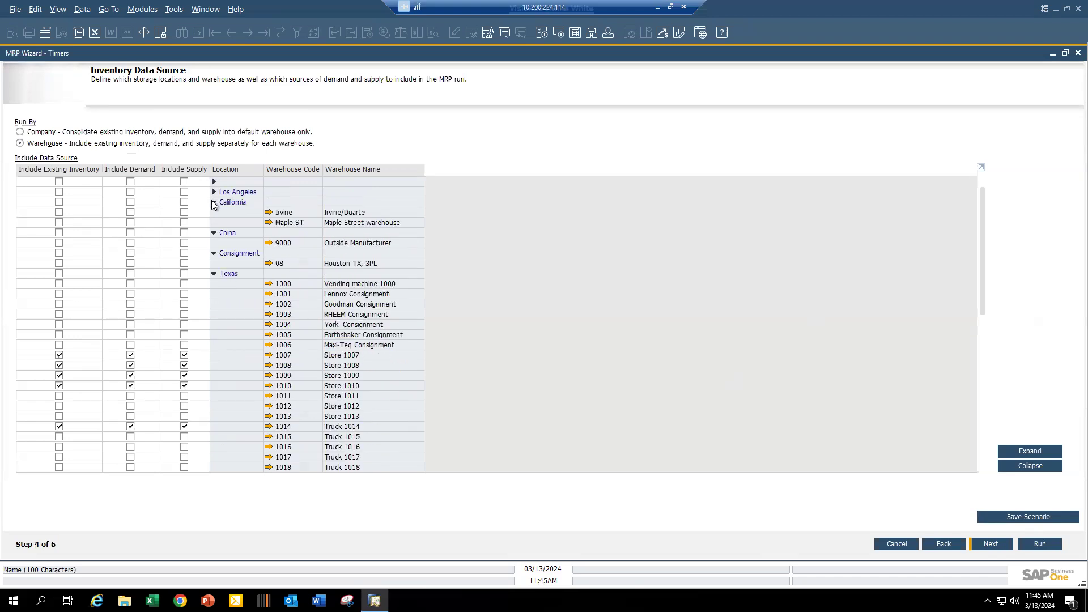
left_click(214, 203)
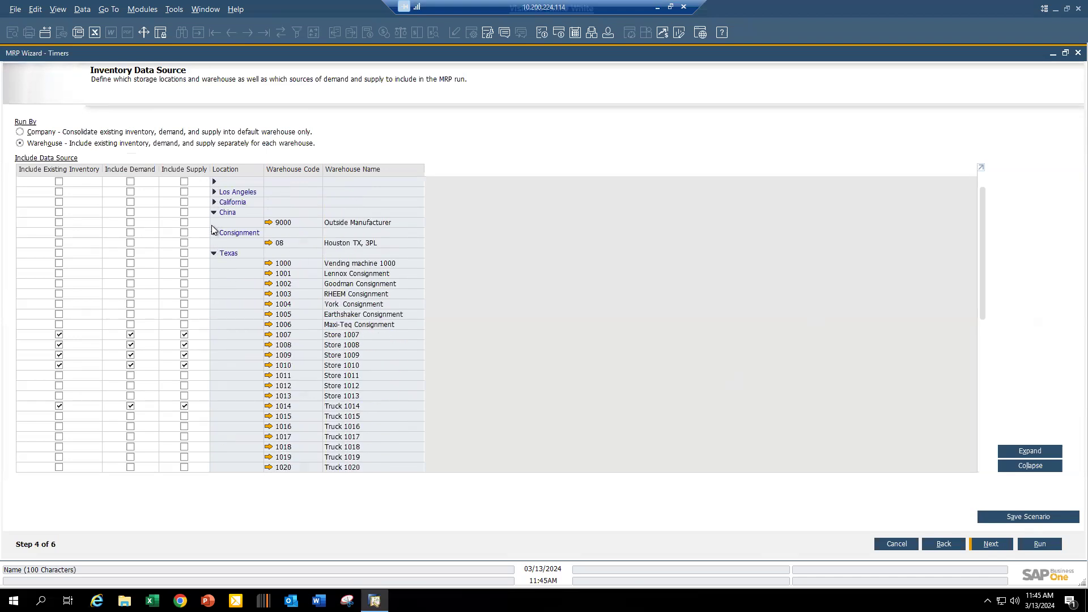
left_click(214, 212)
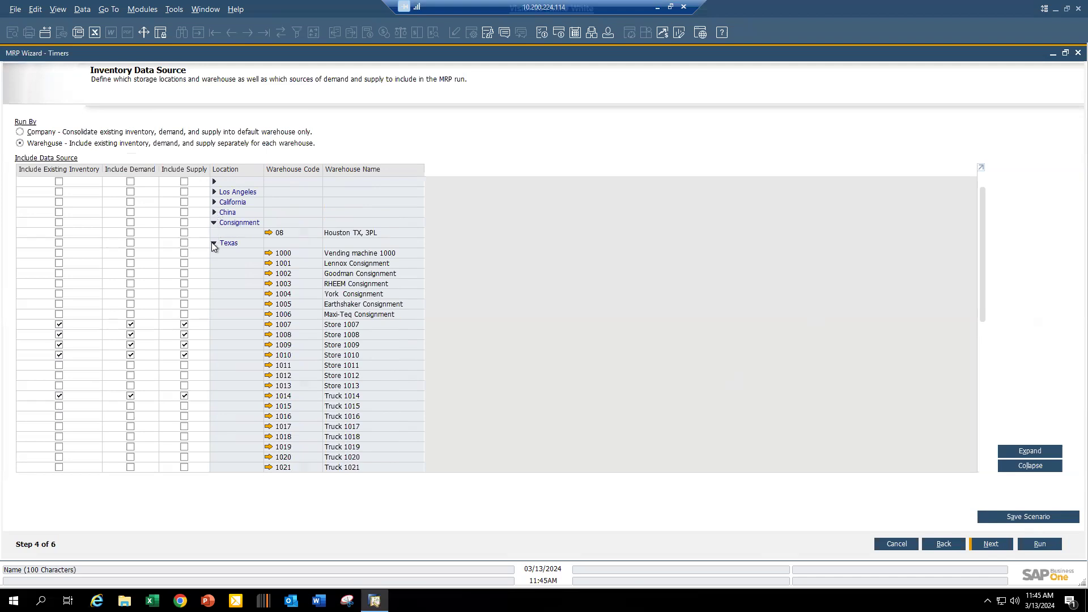
left_click(214, 223)
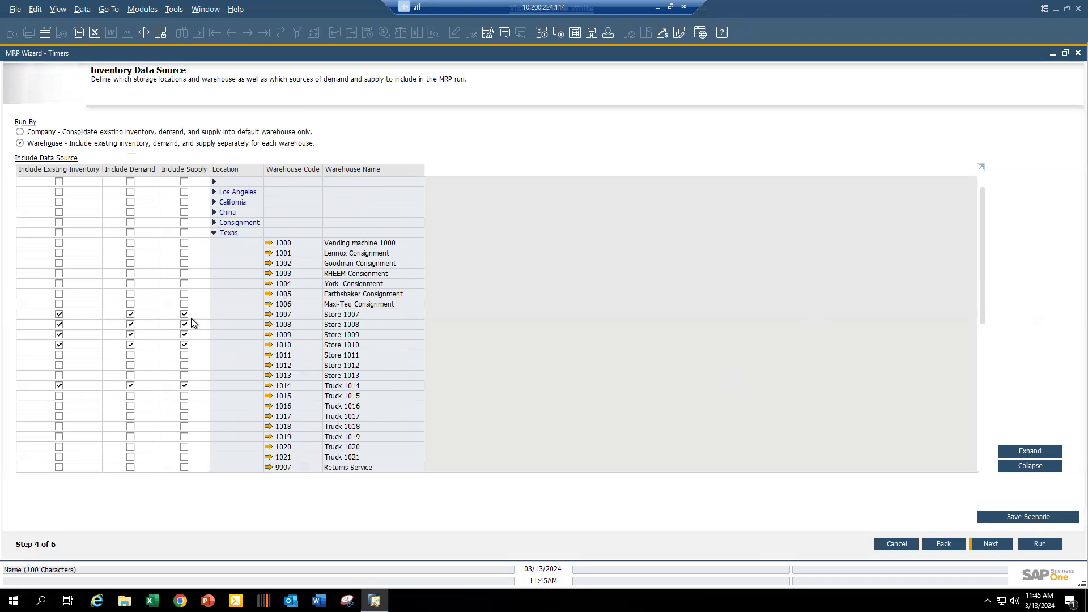
left_click(185, 386)
left_click(131, 386)
left_click(59, 386)
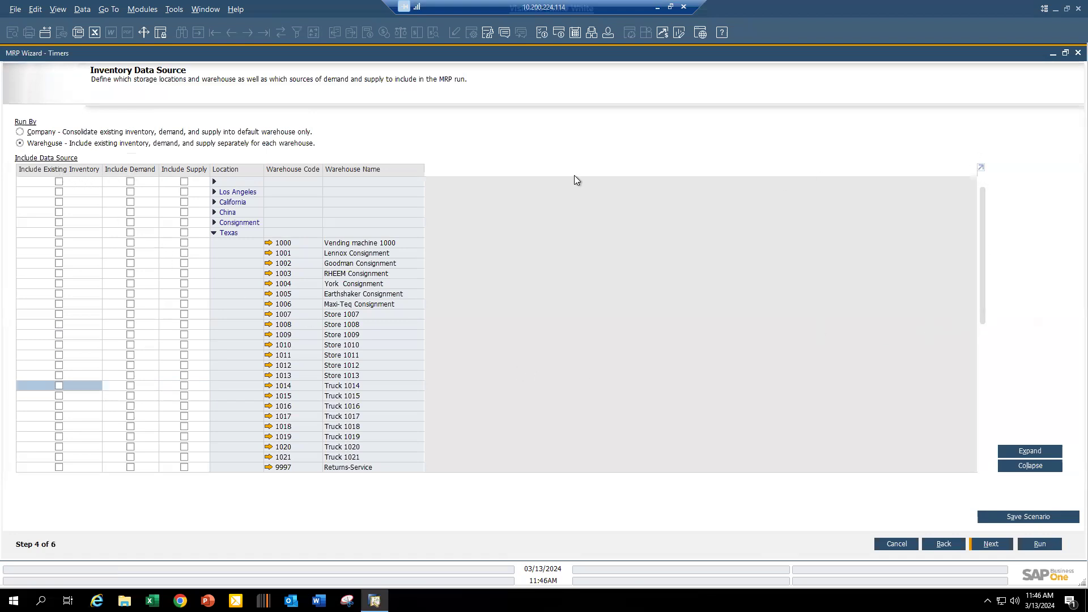
- Include existing inventory, demand and supply for warehouse 01 Main Inventory, and proceed to the documents data source settings
left_click(211, 233)
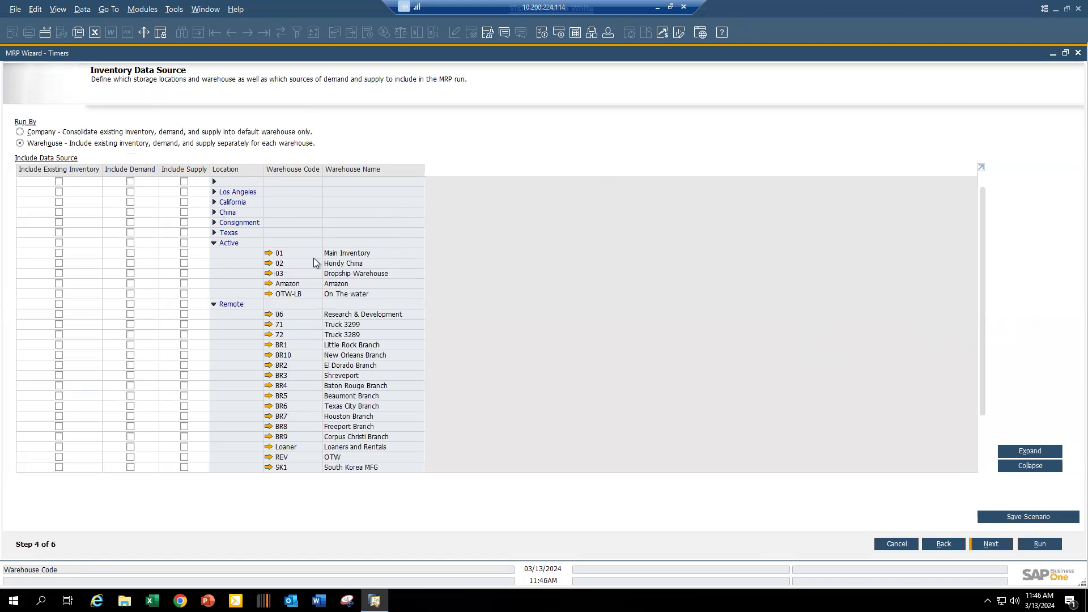
left_click(195, 254)
left_click(134, 255)
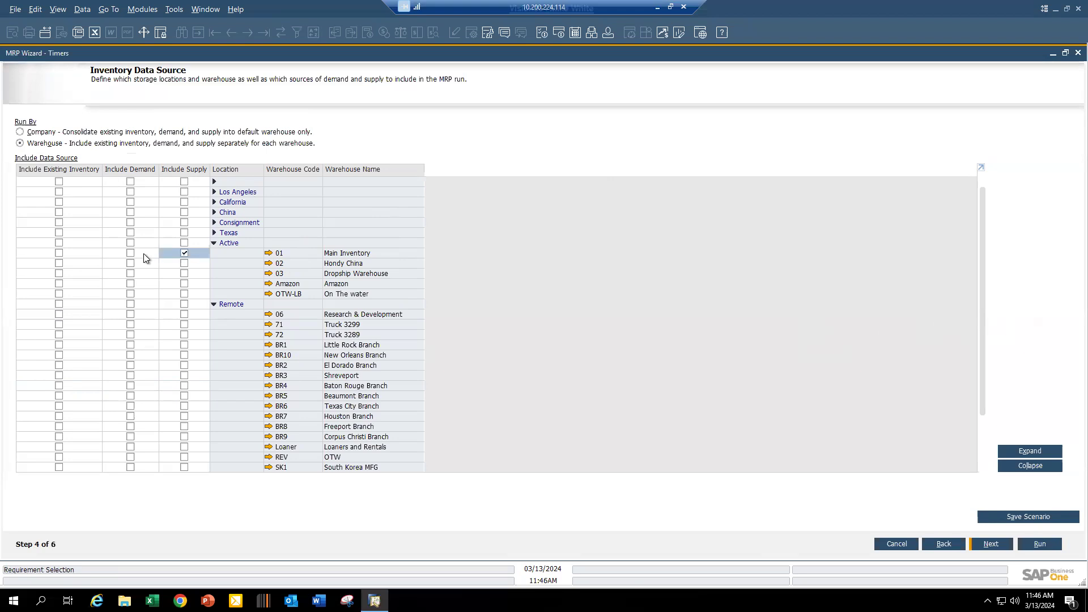
left_click(82, 255)
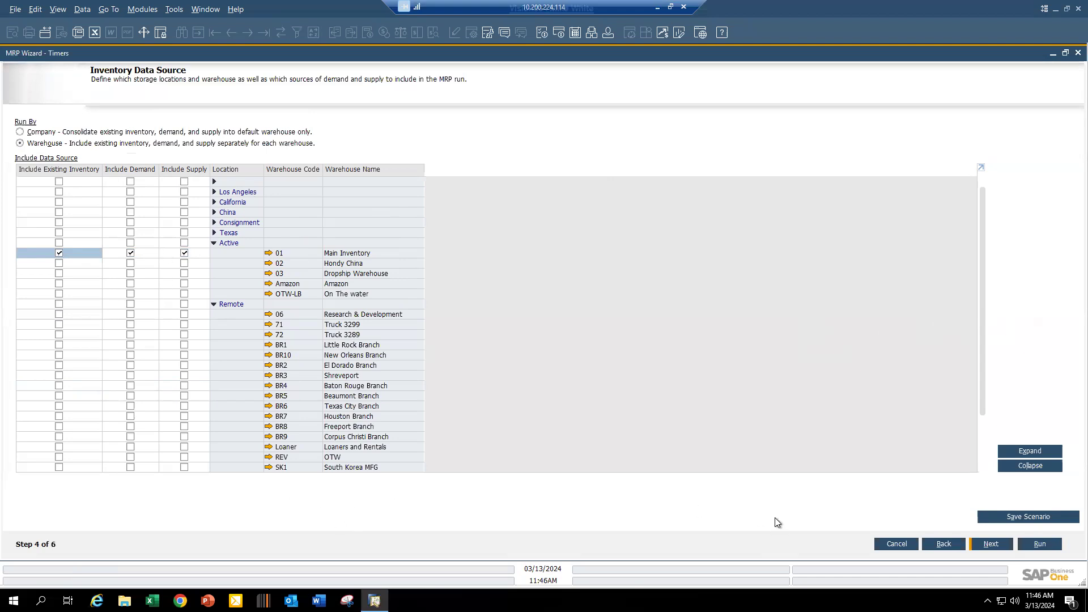
left_click(998, 543)
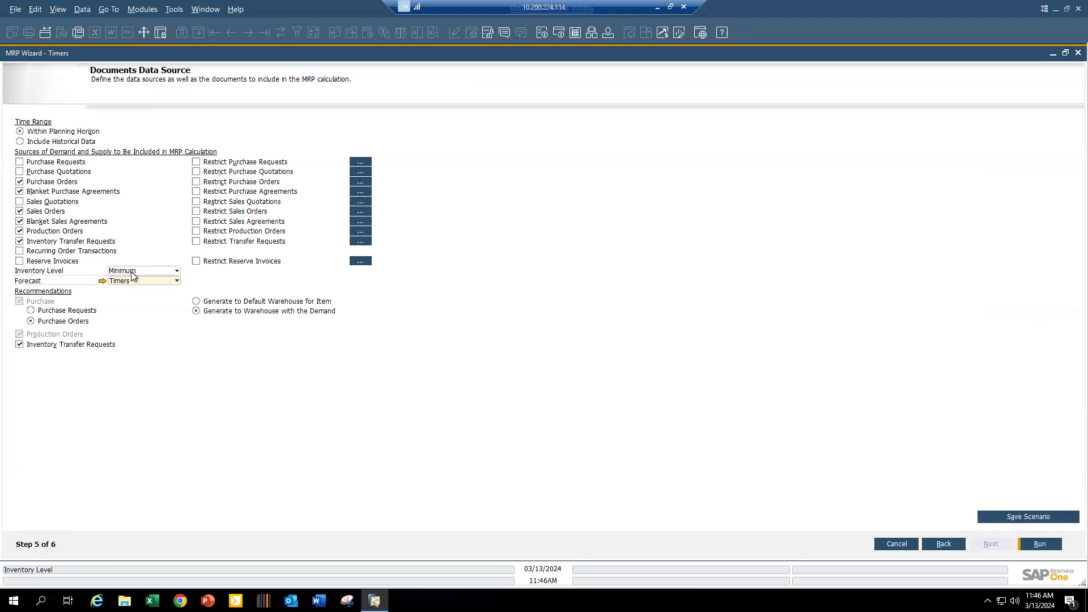
- Review the Timers forecast and the calculation methods available for an intelligent forecast, leaving both without generating anything
left_click(100, 280)
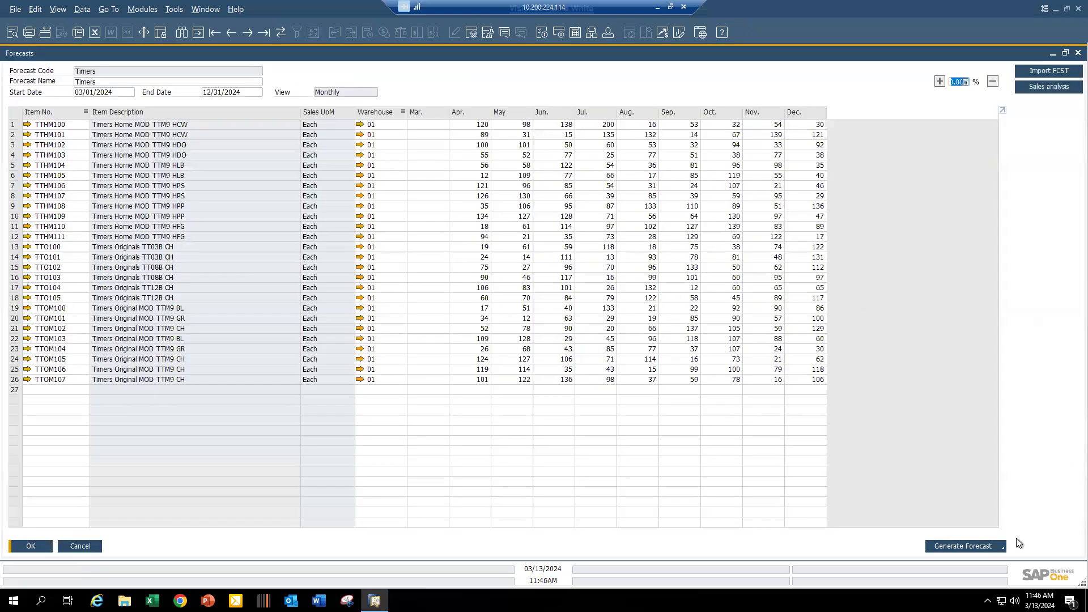
left_click(1003, 548)
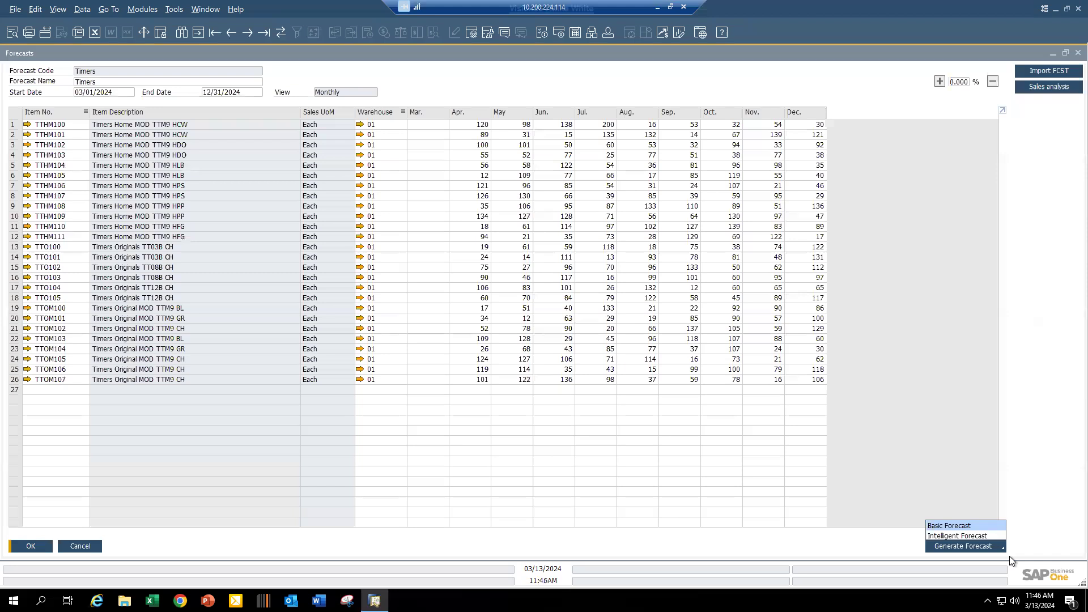
left_click(971, 535)
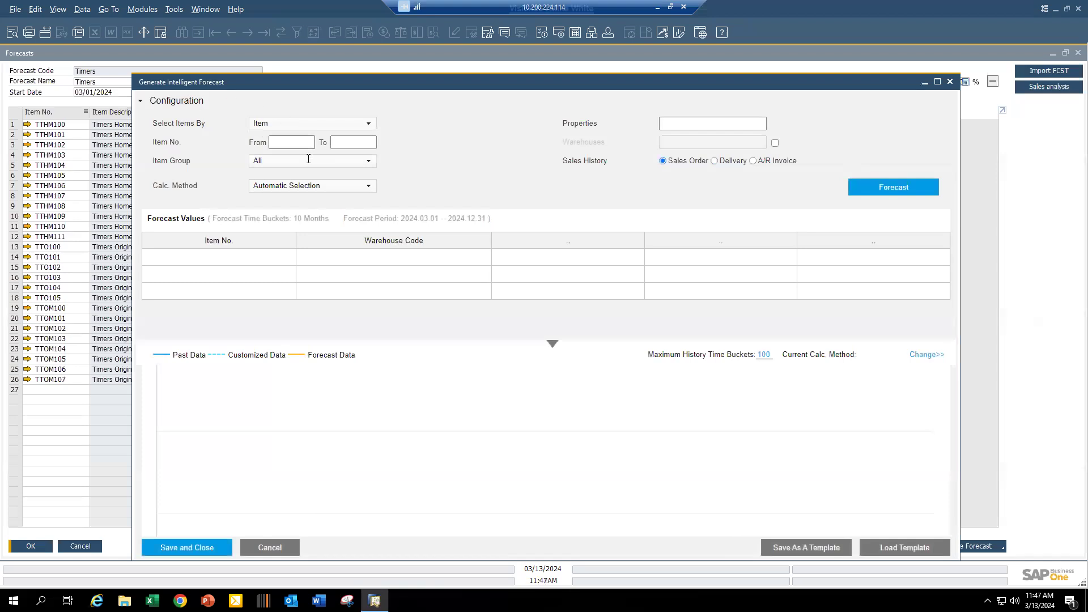
left_click(368, 189)
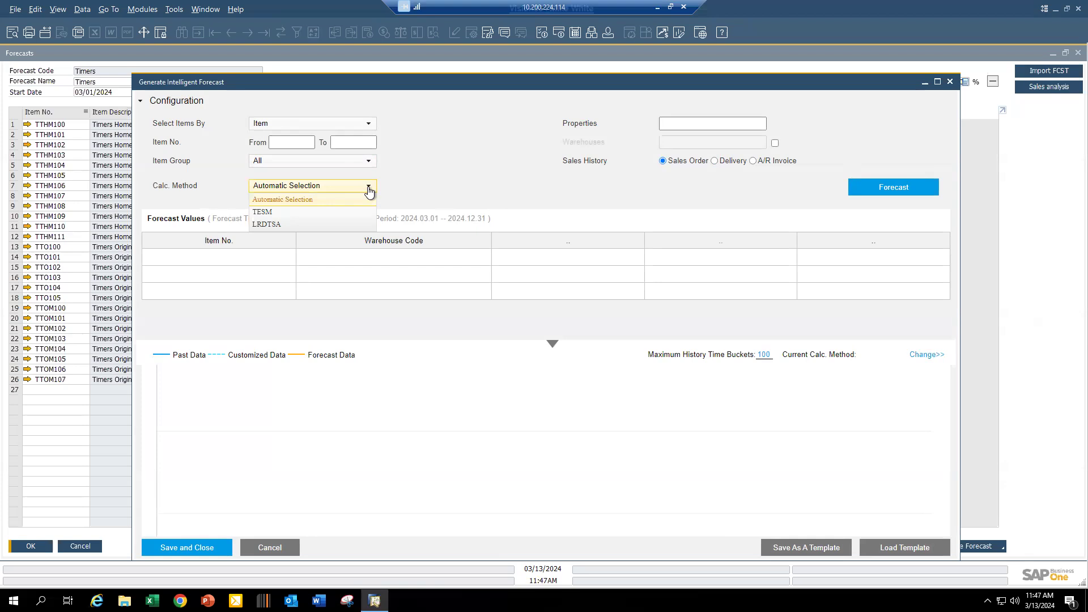
left_click(950, 83)
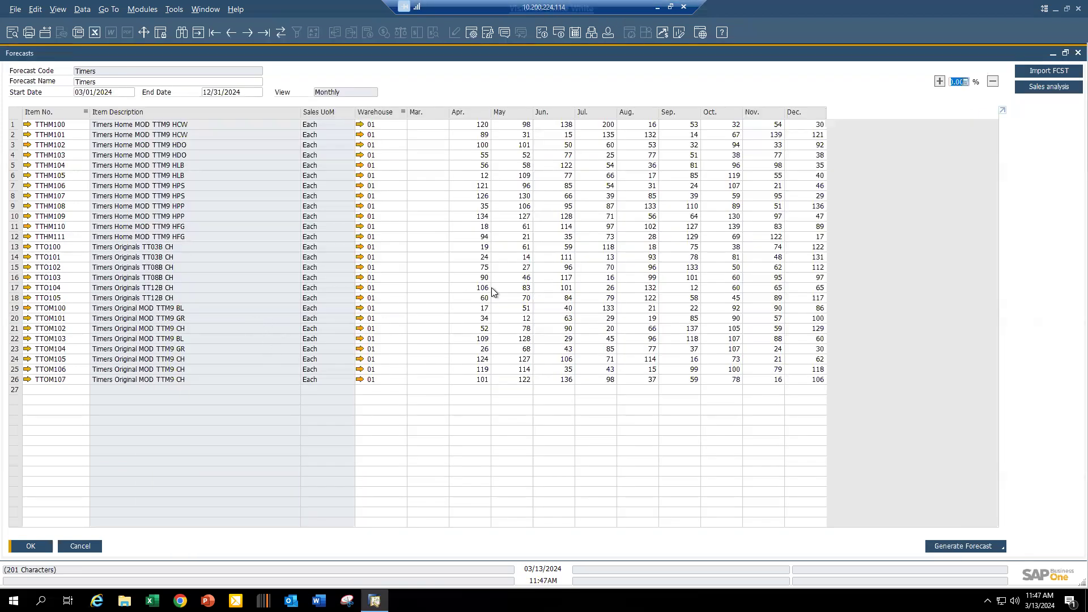
left_click(80, 547)
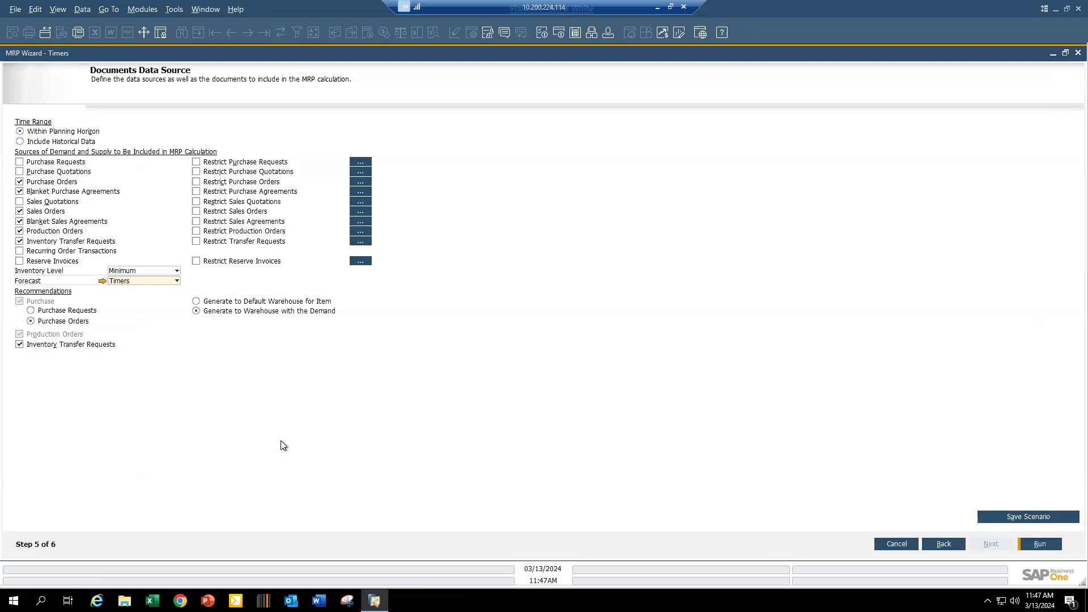
- Save the Timers scenario with its current document data sources and run the MRP calculation
left_click(1024, 516)
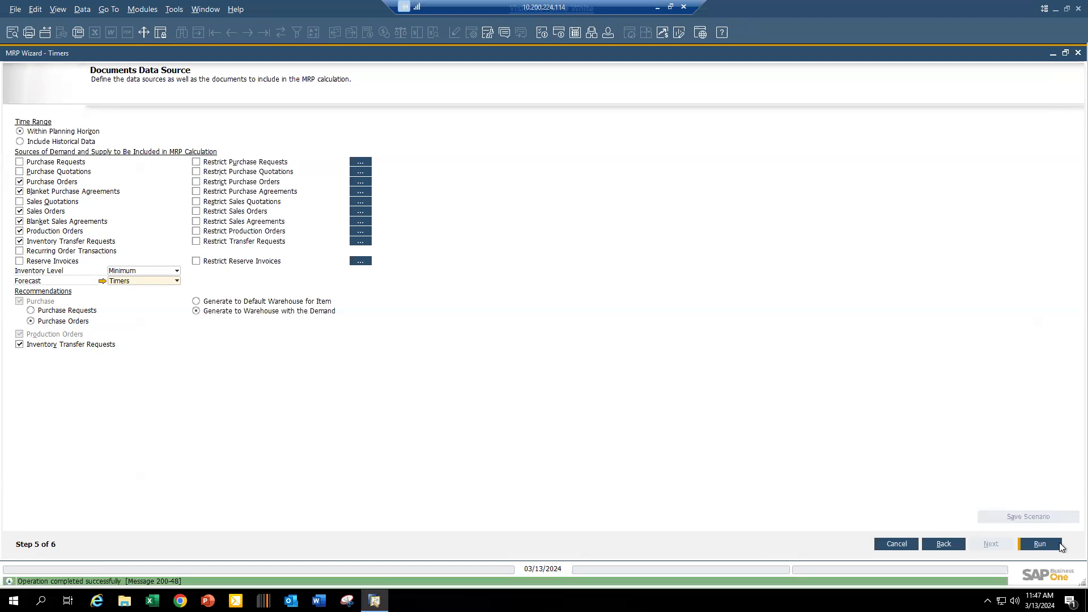
left_click(1047, 546)
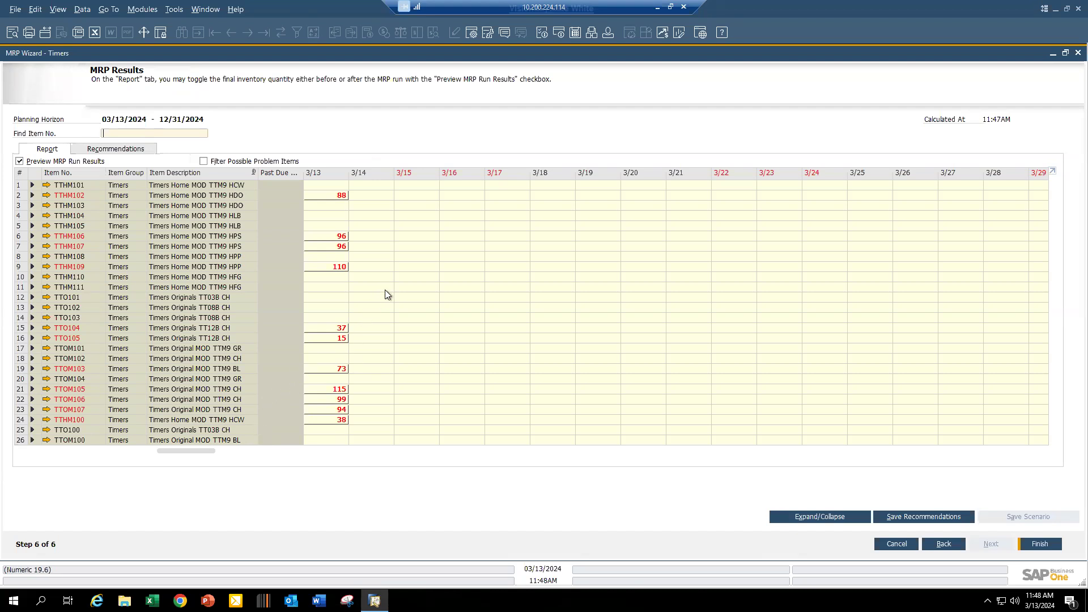
- Expand item TTHM102 in the MRP results and inspect the pegging information for its 4/1 demand
left_click(31, 195)
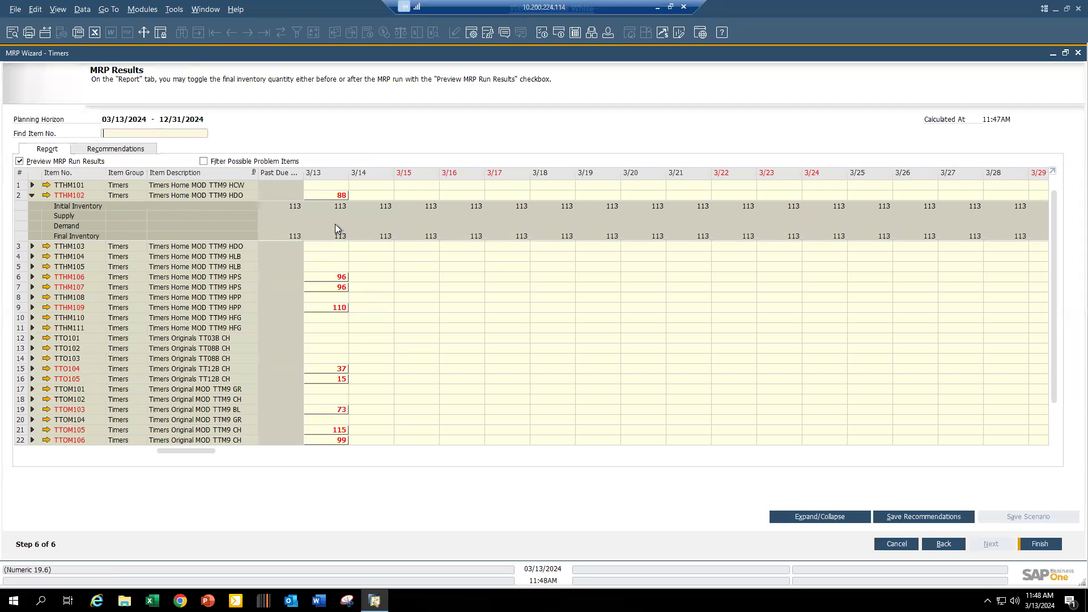
left_click_drag(206, 451, 272, 457)
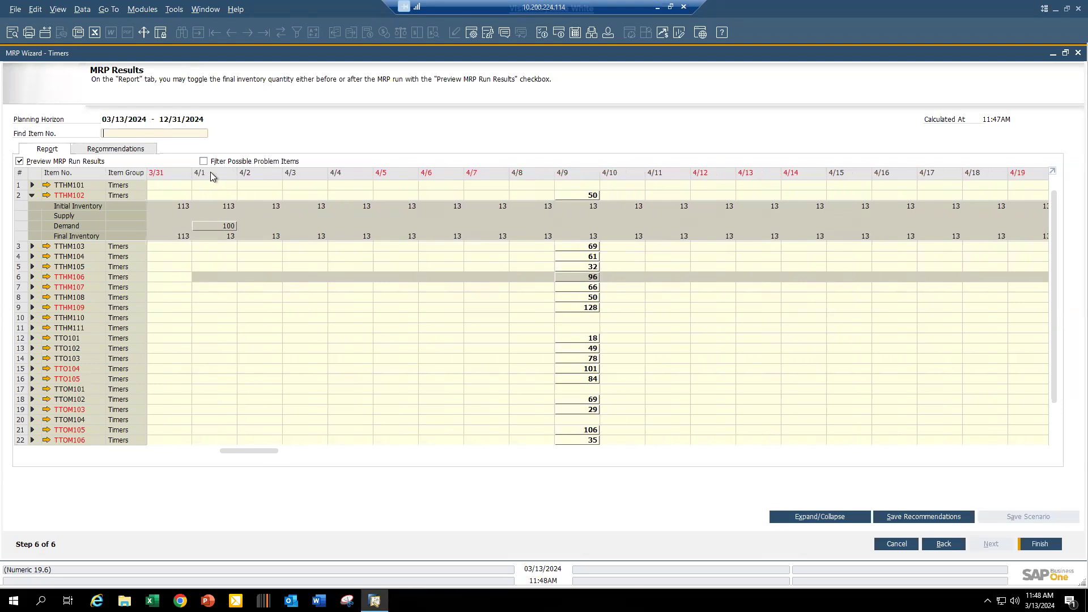
double_click(229, 226)
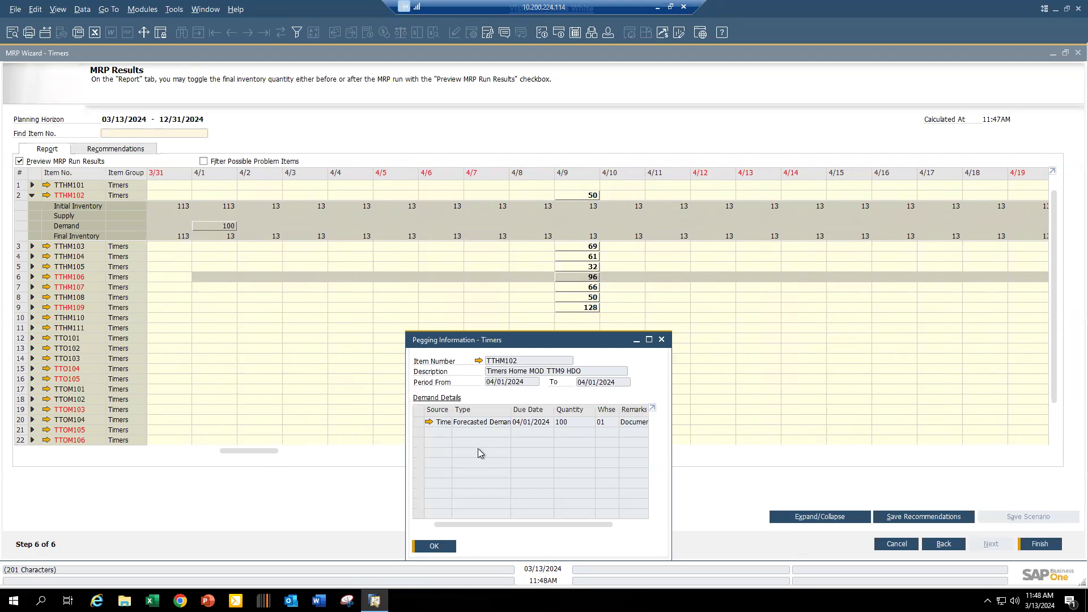
left_click(445, 547)
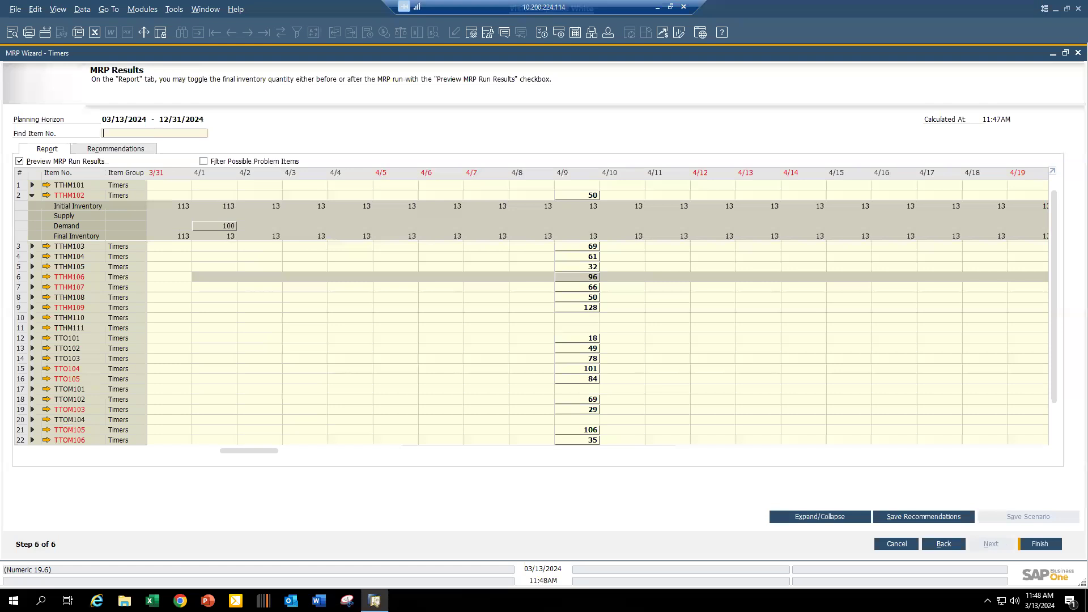
- Save the MRP recommendations, replacing the scenario's previous ones, and finish the wizard
left_click(1040, 544)
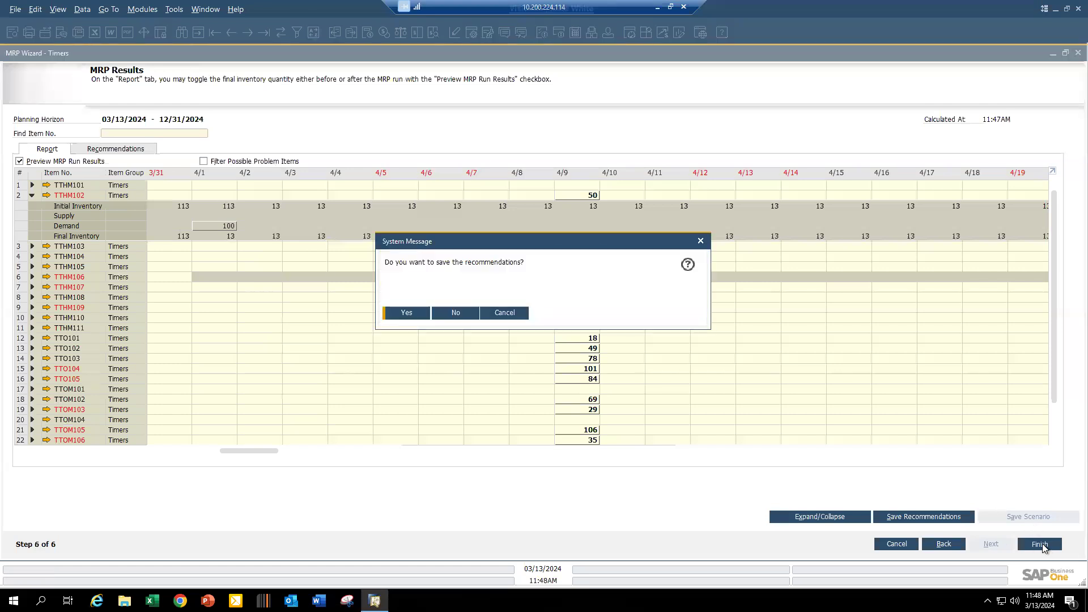
left_click(422, 315)
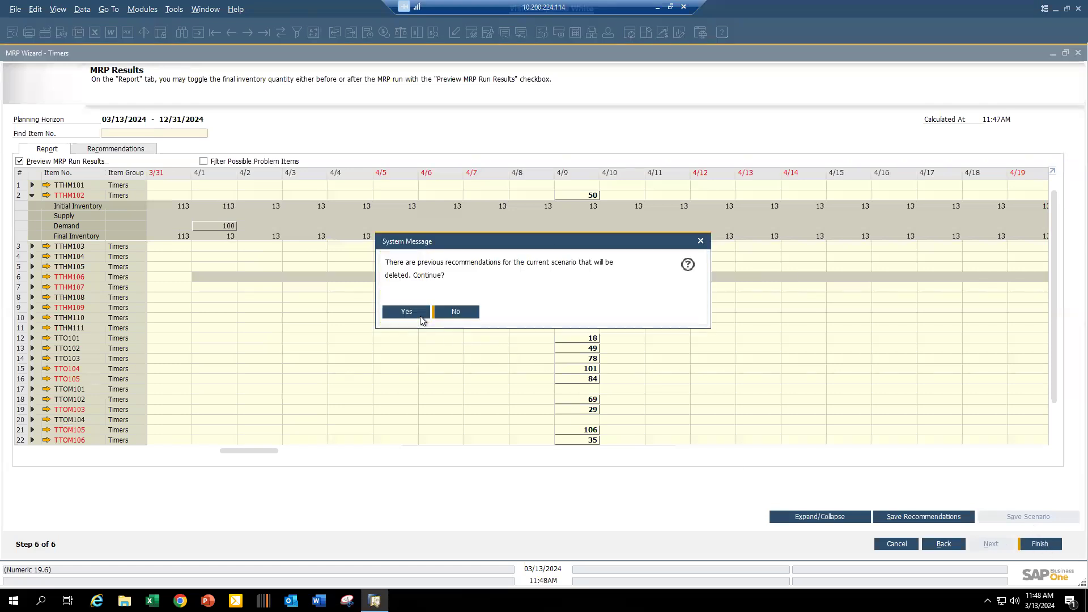
left_click(406, 311)
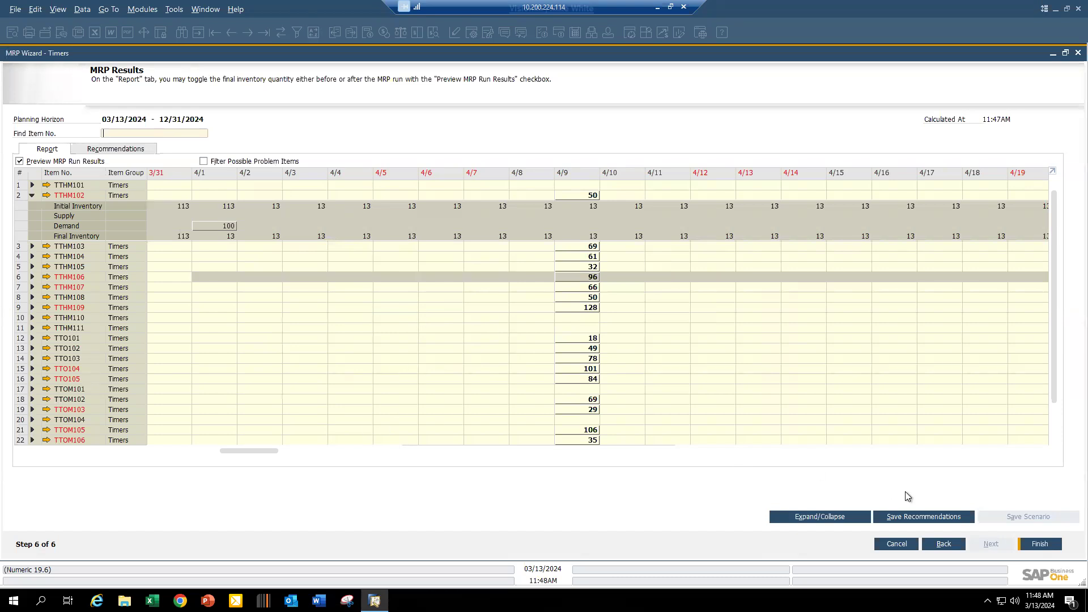
left_click(1049, 546)
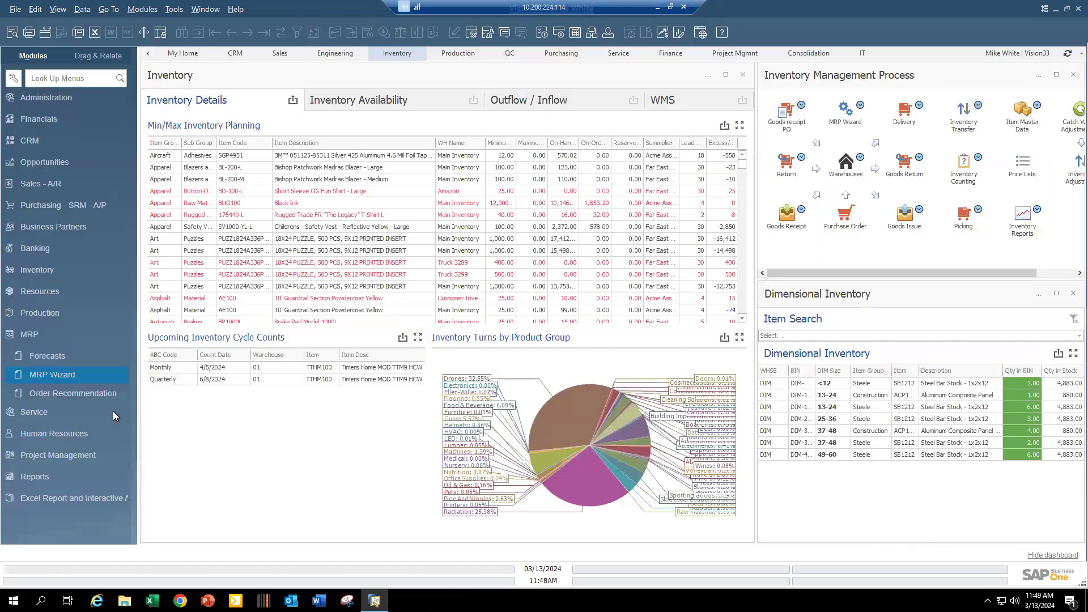
- List the order recommendations for the Timers scenario with release dates from 03/13/2024 to 03/13/2024
left_click(70, 391)
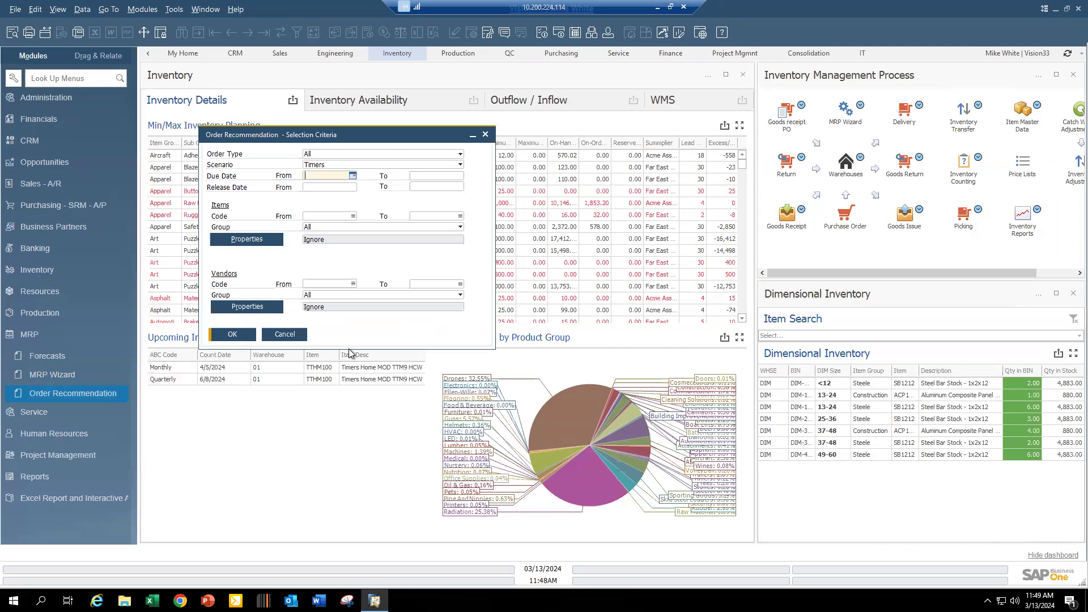
left_click(336, 188)
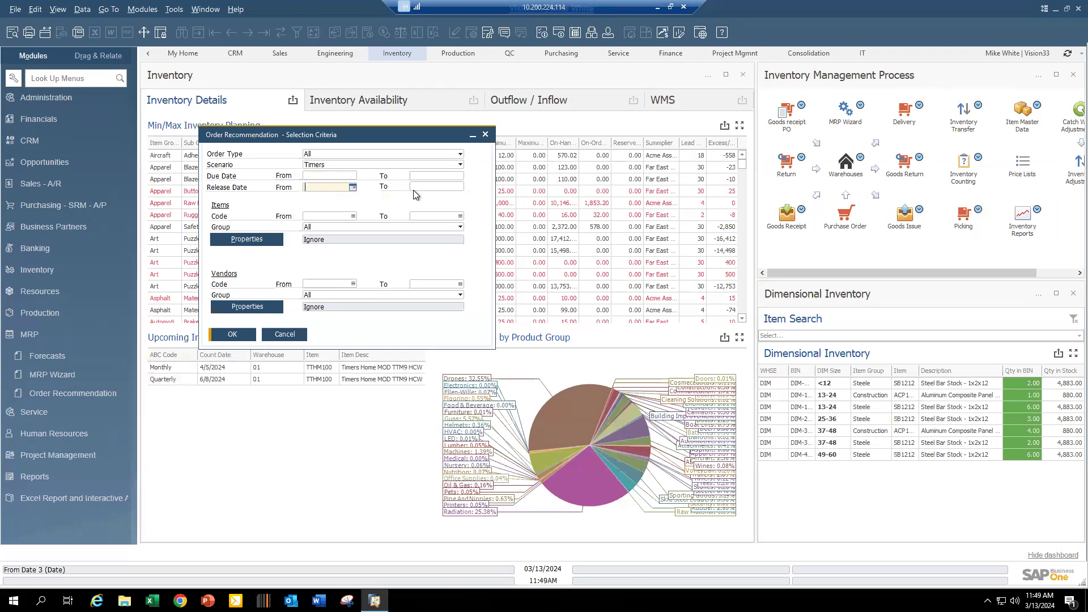
type("t")
key("Tab")
type("t")
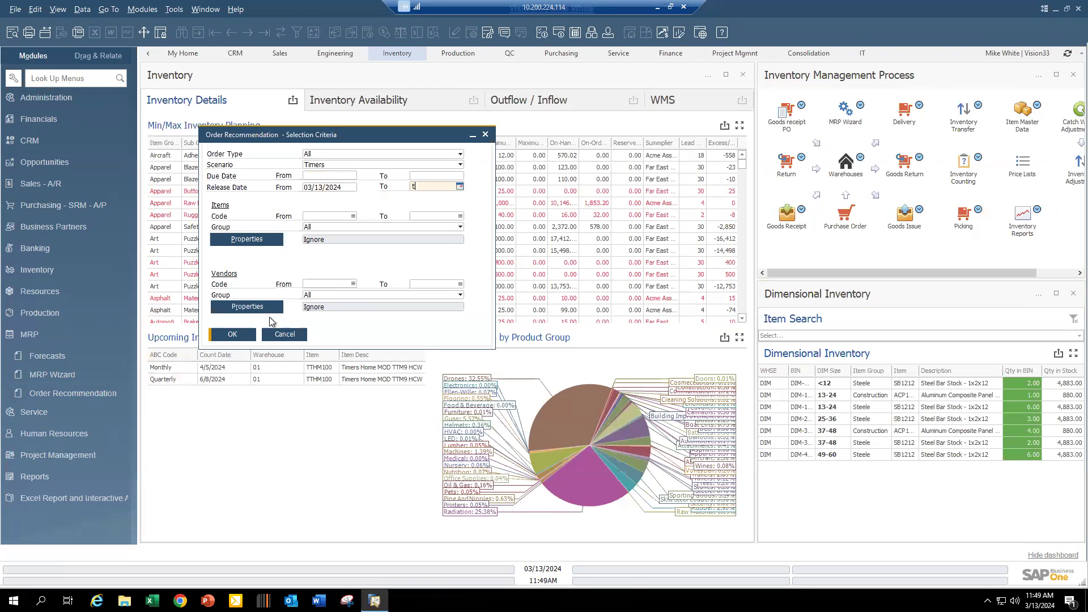
left_click(241, 334)
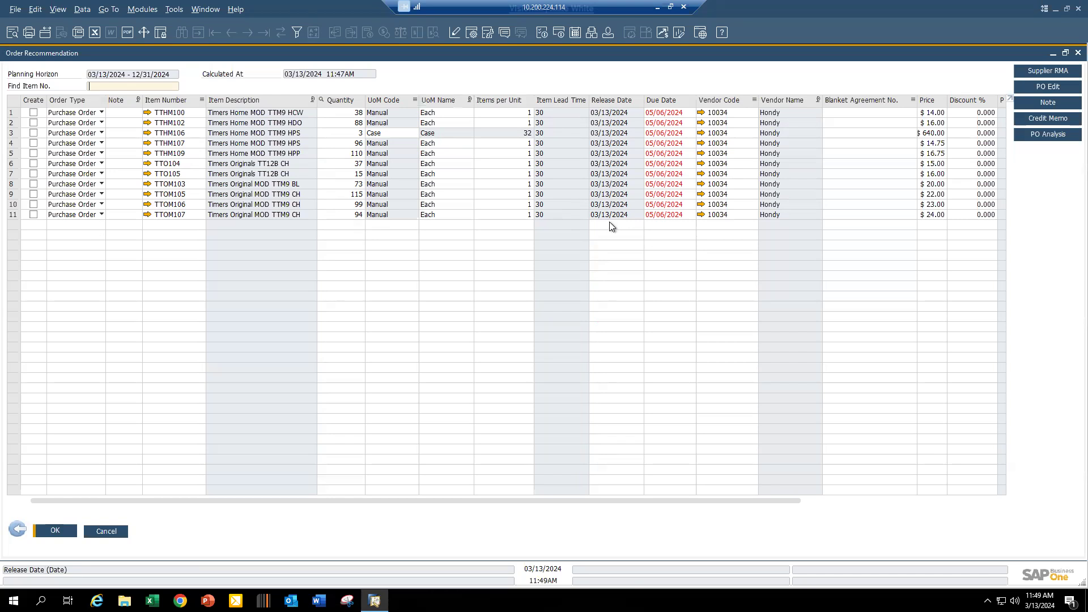
- Examine the recommended quantities, units of measure and vendor codes, including the case unit for item TTHM106
left_click(405, 131)
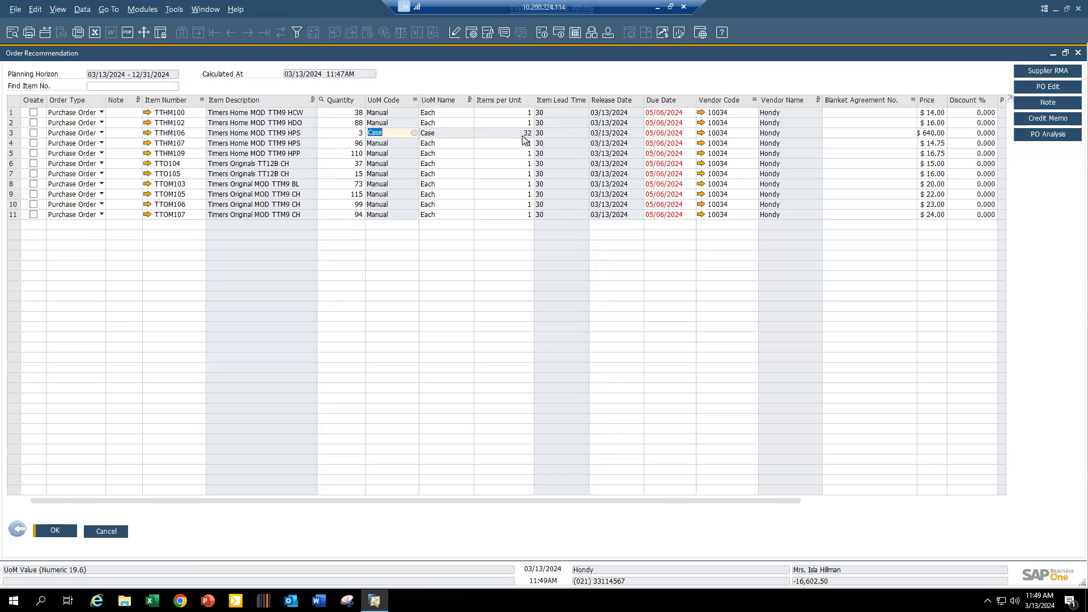
left_click(352, 136)
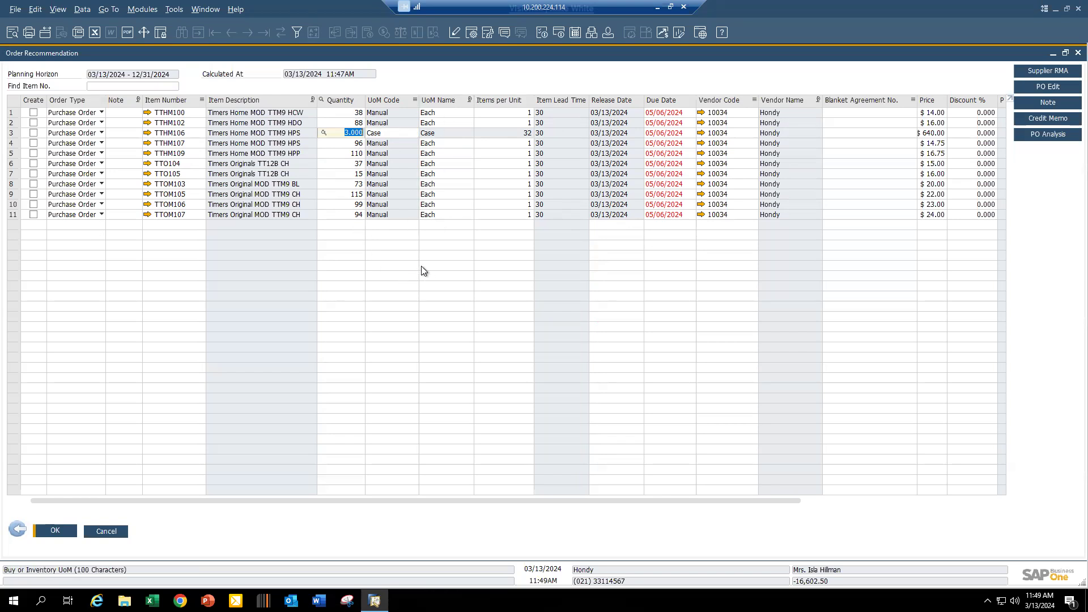
left_click(356, 163)
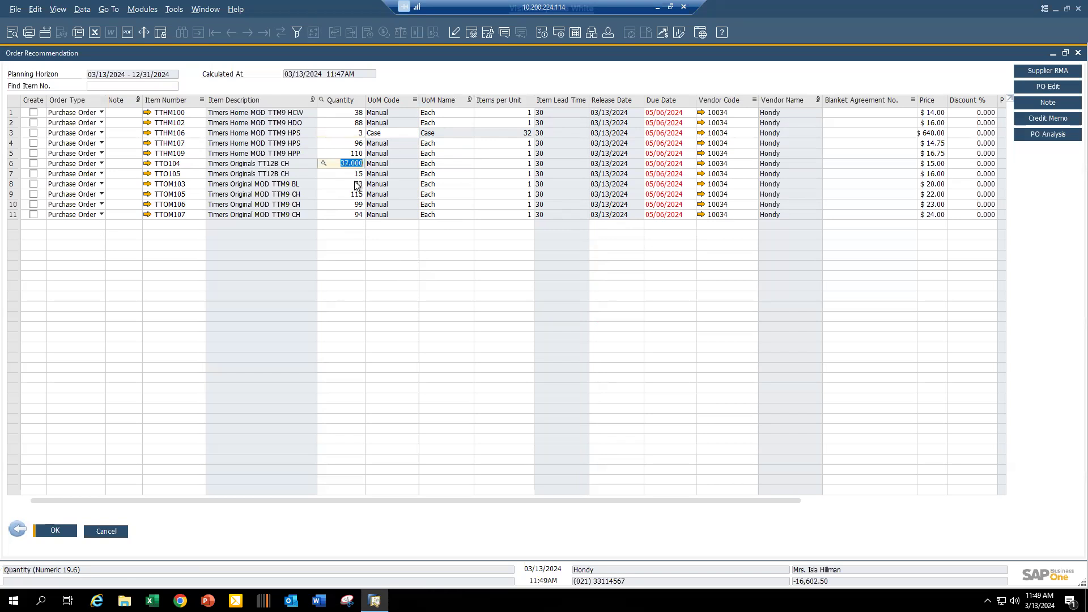
left_click(354, 184)
left_click(444, 112)
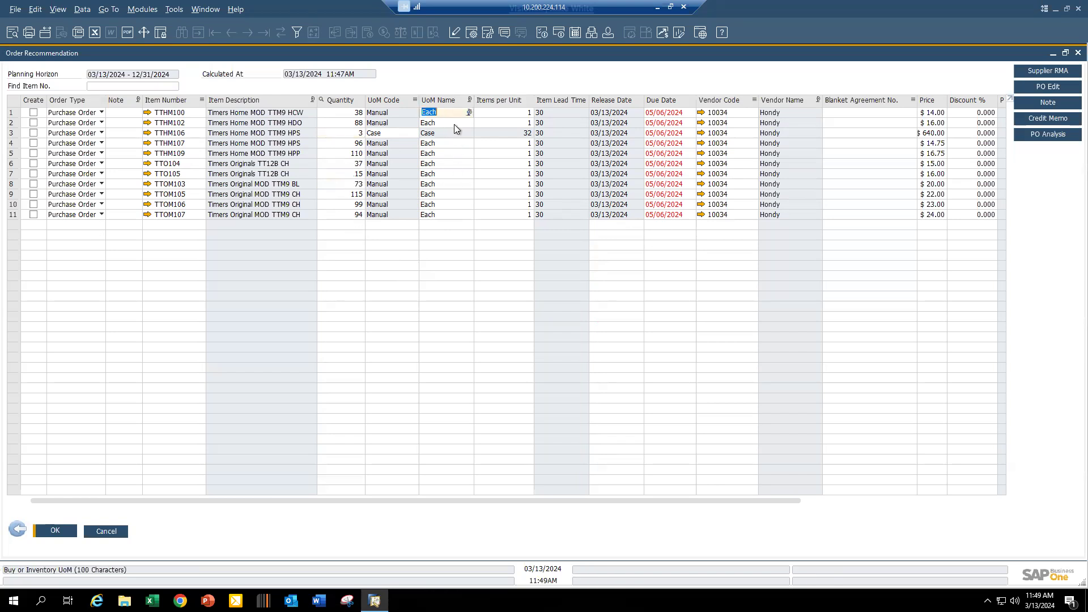
left_click(741, 113)
left_click(743, 163)
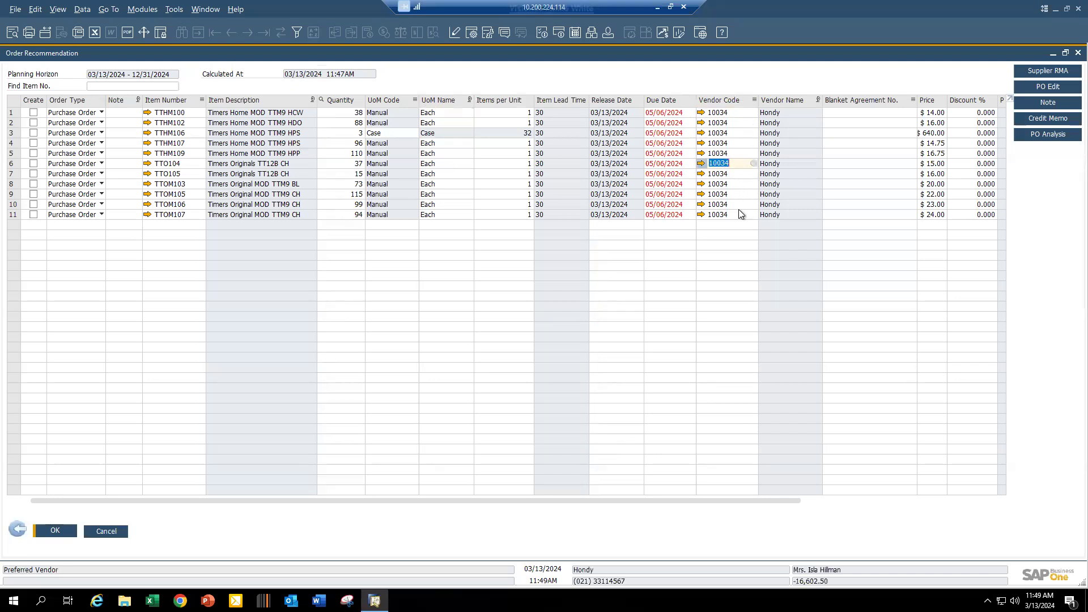
- Check the prices, discounts and destination warehouses of the recommended purchase orders
left_click_drag(759, 501, 998, 433)
left_click(687, 113)
left_click(687, 133)
left_click(687, 154)
left_click(690, 184)
left_click(729, 204)
left_click(731, 173)
left_click(735, 153)
left_click(907, 113)
left_click(907, 143)
left_click(907, 184)
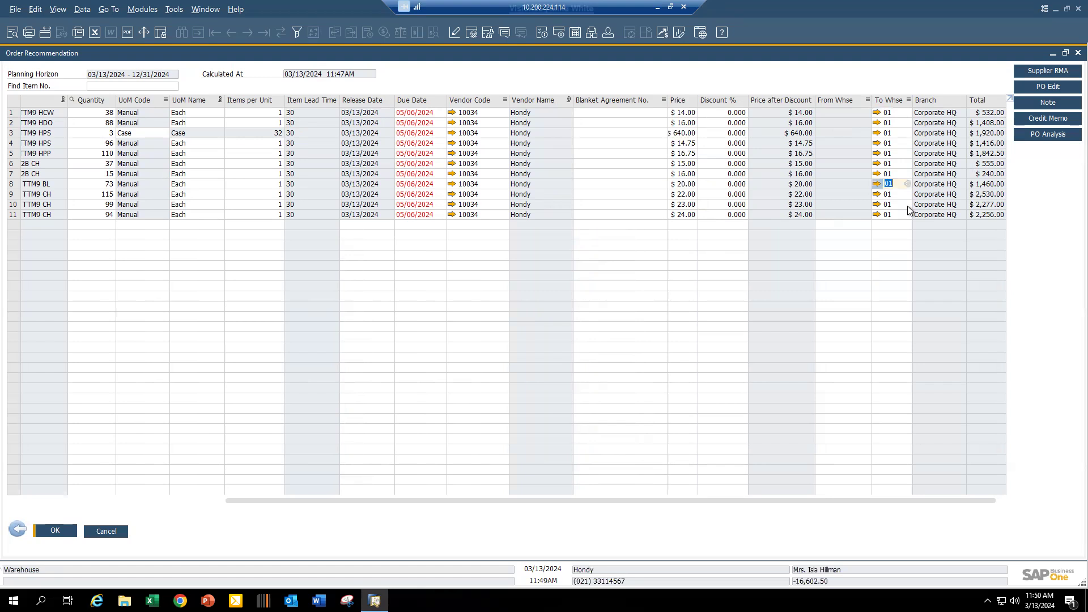
left_click_drag(410, 502, 215, 502)
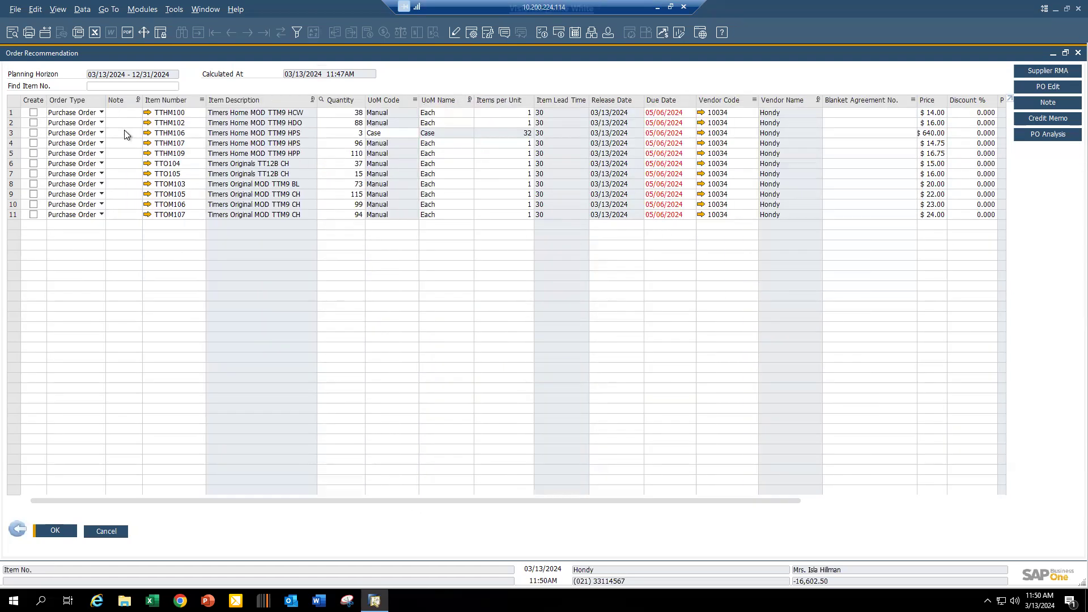
- Mark all listed recommendations for creation and generate the purchase order from them
left_click(34, 113)
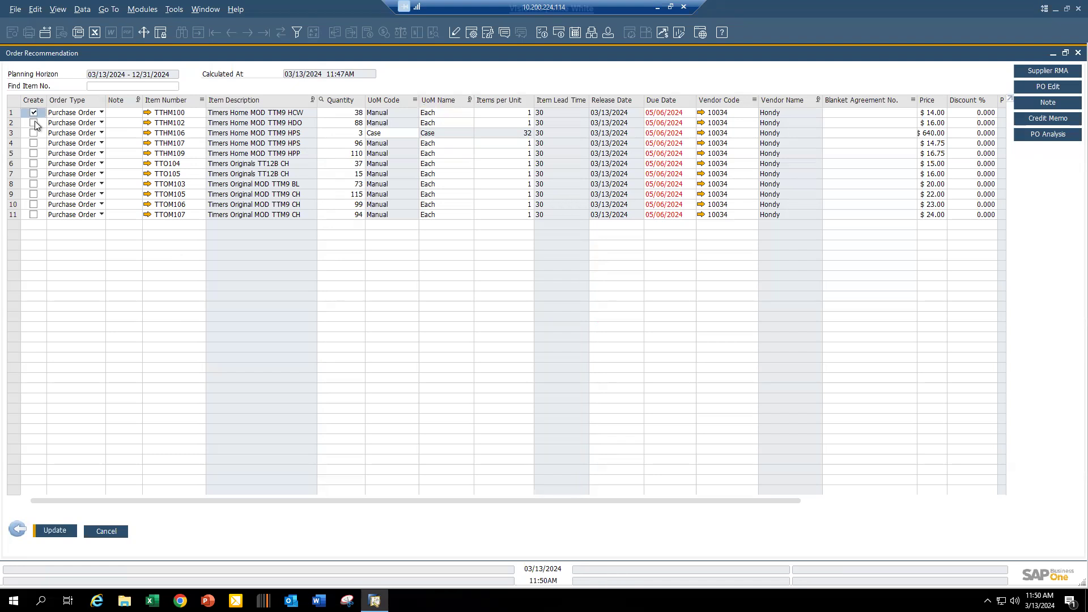
double_click(36, 100)
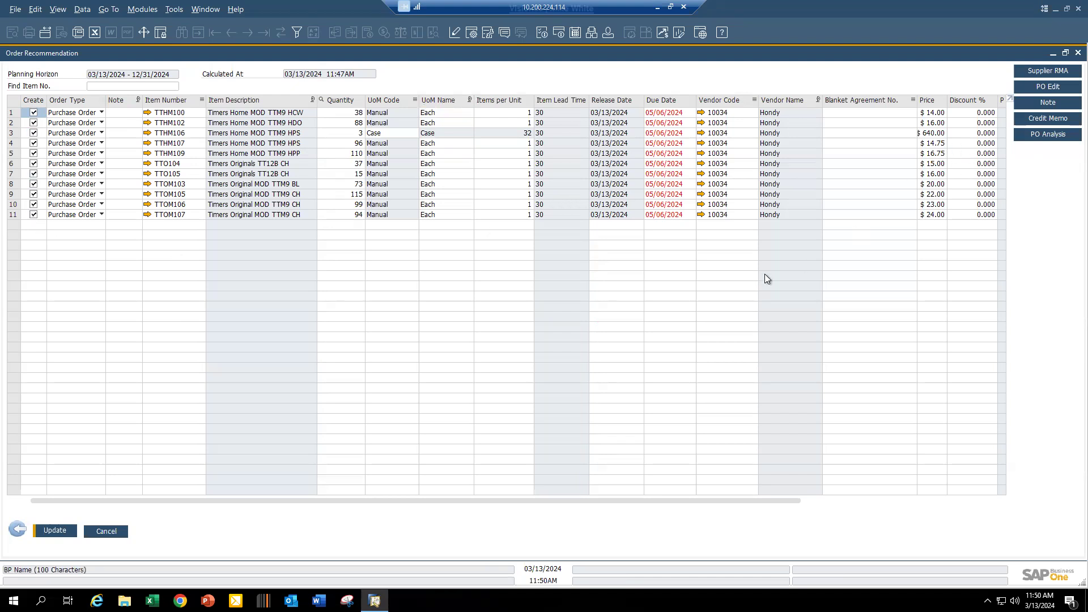
left_click(63, 530)
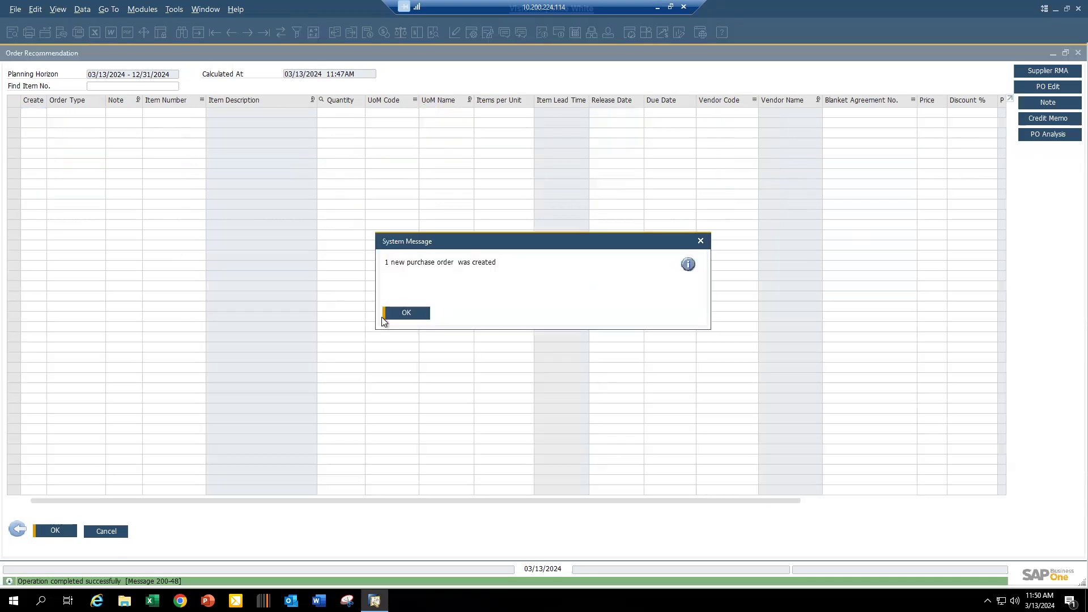
left_click(413, 316)
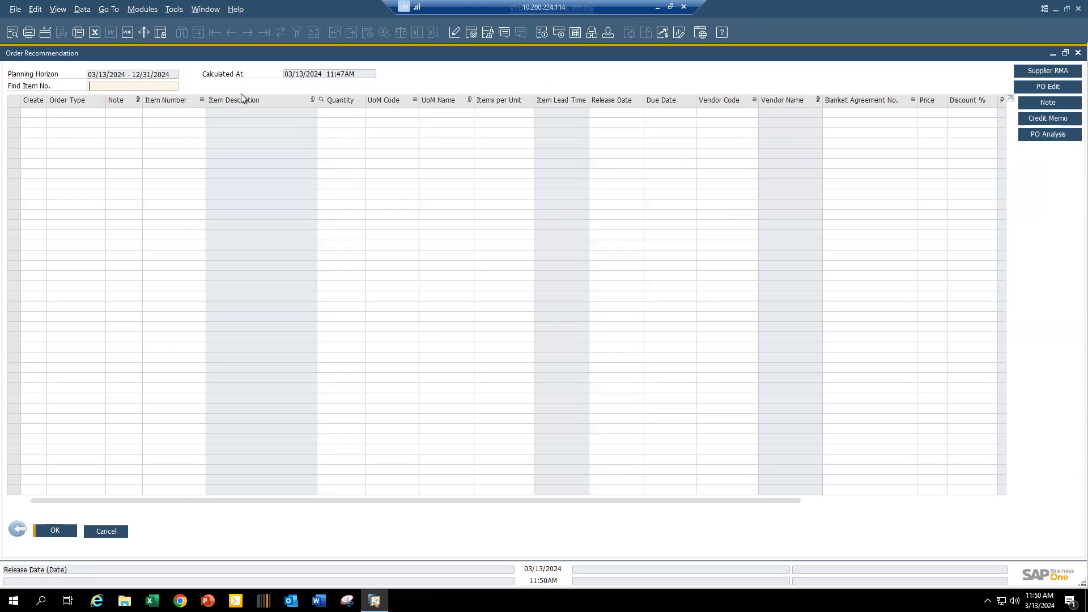
- Reload the Timers order recommendations with release dates from 03/13/2024 and no end date, sorted ascending by release date
left_click(24, 529)
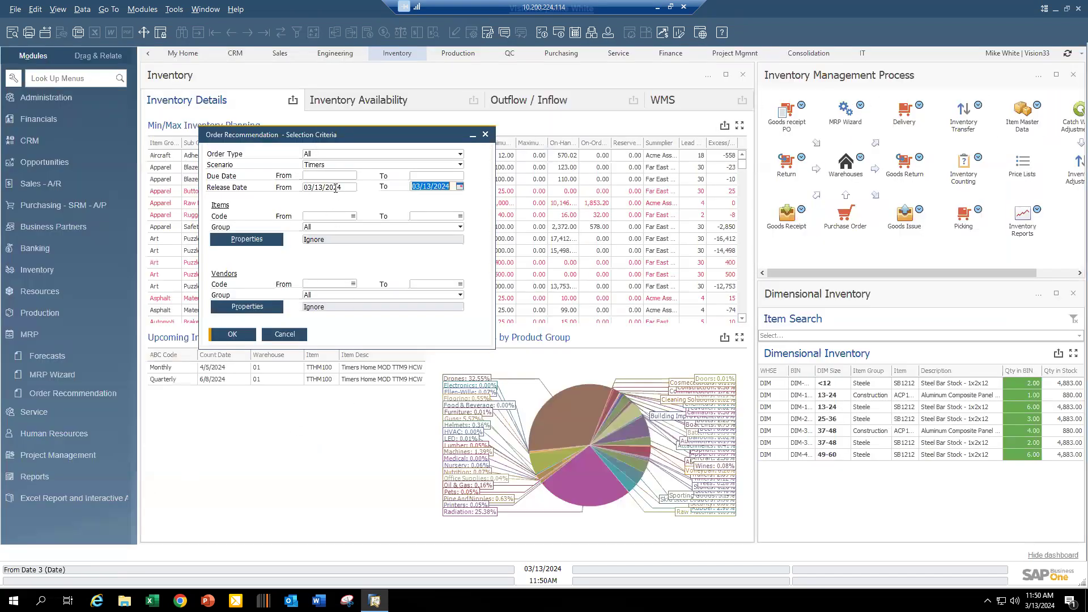
left_click(336, 188)
type("t")
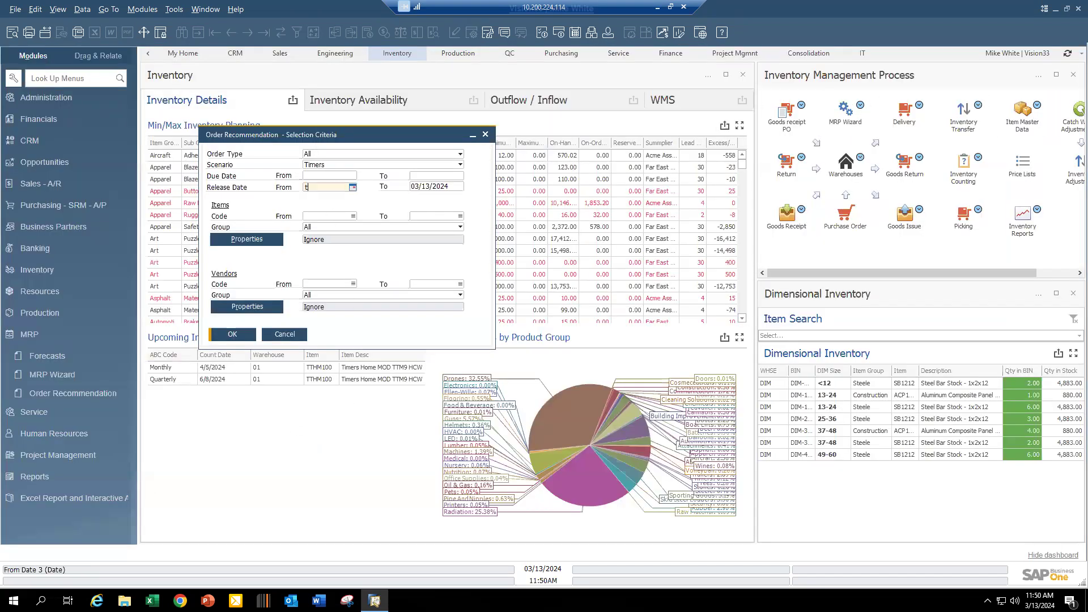
left_click(442, 187)
key("BackSpace")
left_click(233, 334)
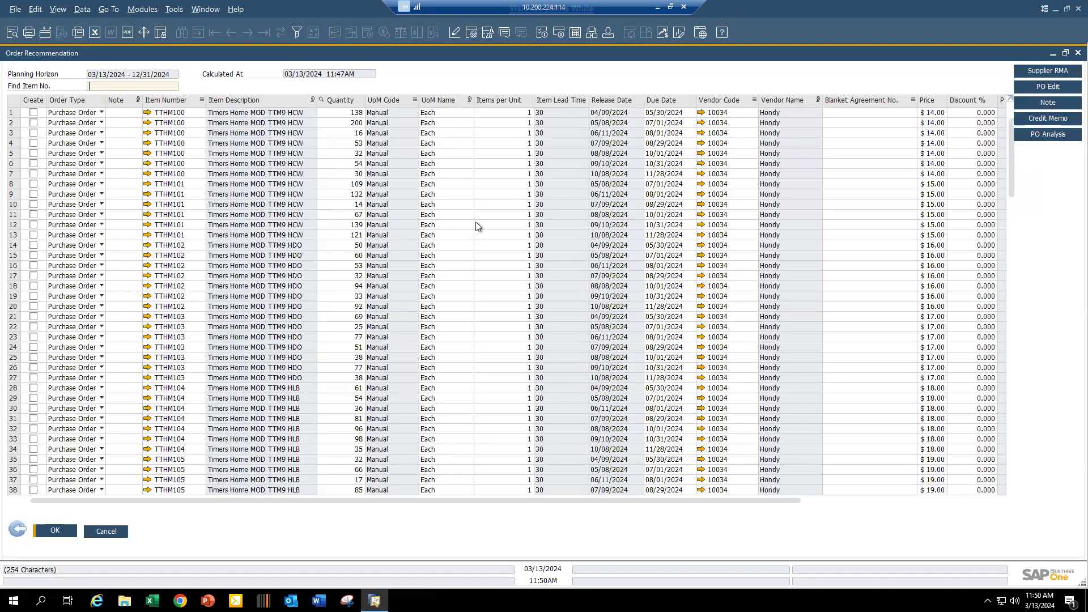
double_click(624, 101)
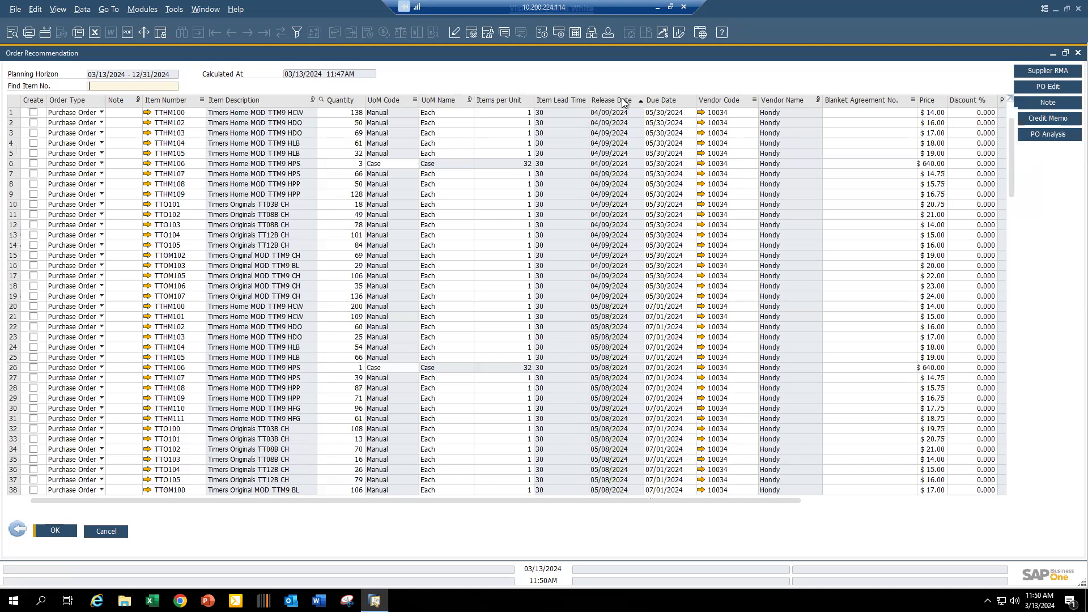
- Change the order type of the TTHM102 recommendation released 04/09/2024 to Production Order and reopen its order type choices
left_click(15, 113)
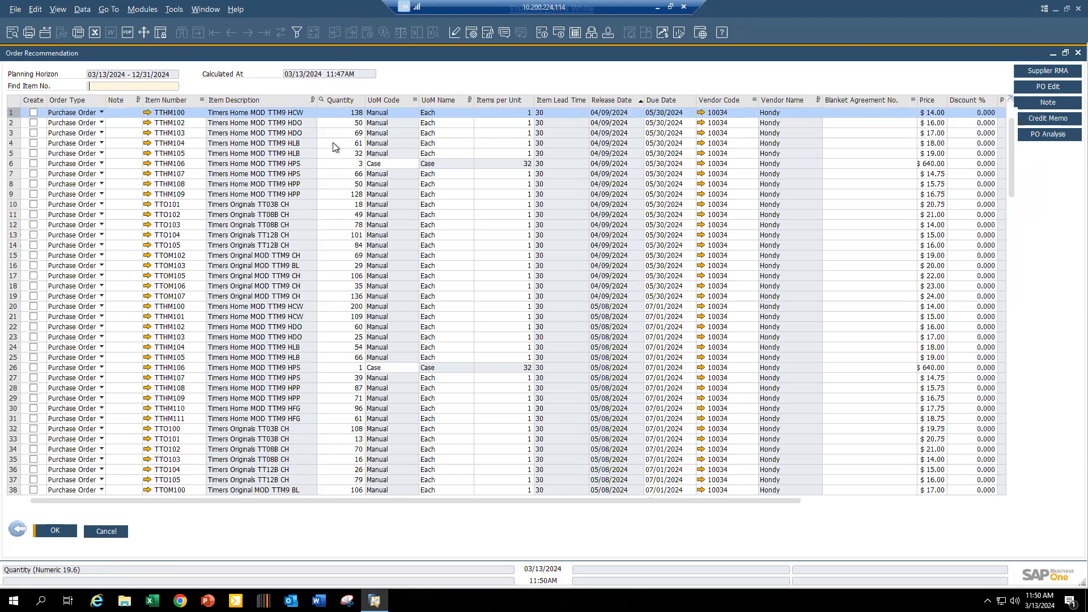
scroll(320, 376, "down", 3)
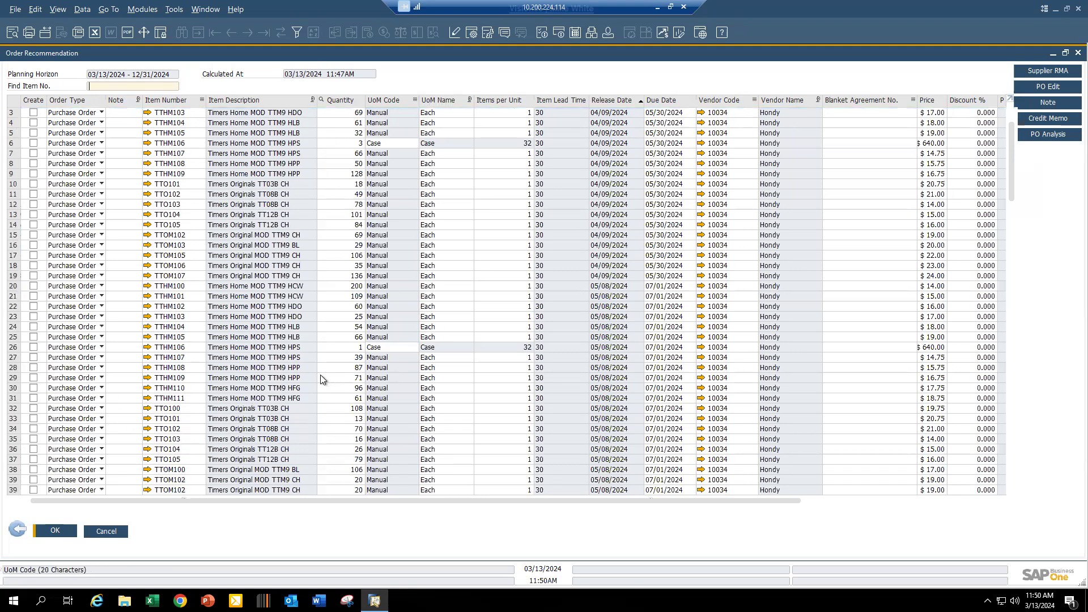
scroll(320, 379, "up", 3)
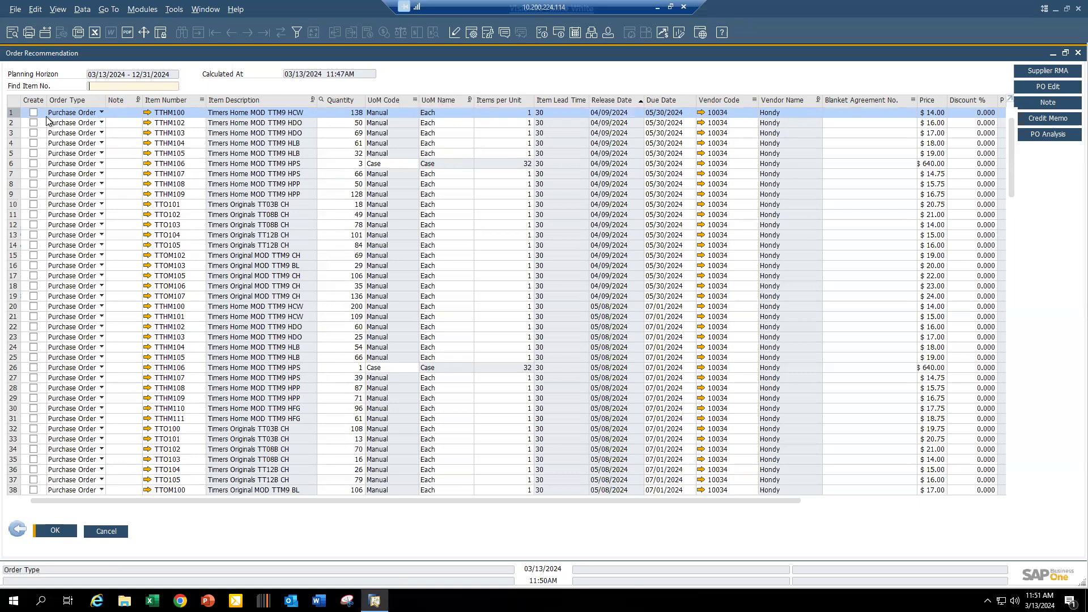
left_click(102, 122)
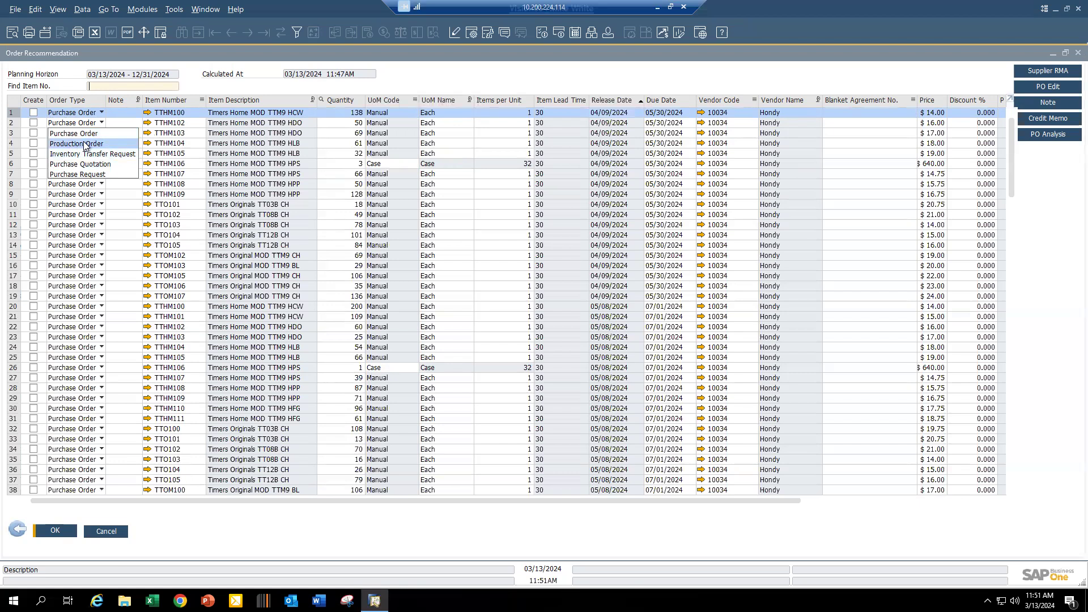
left_click(85, 145)
left_click(463, 315)
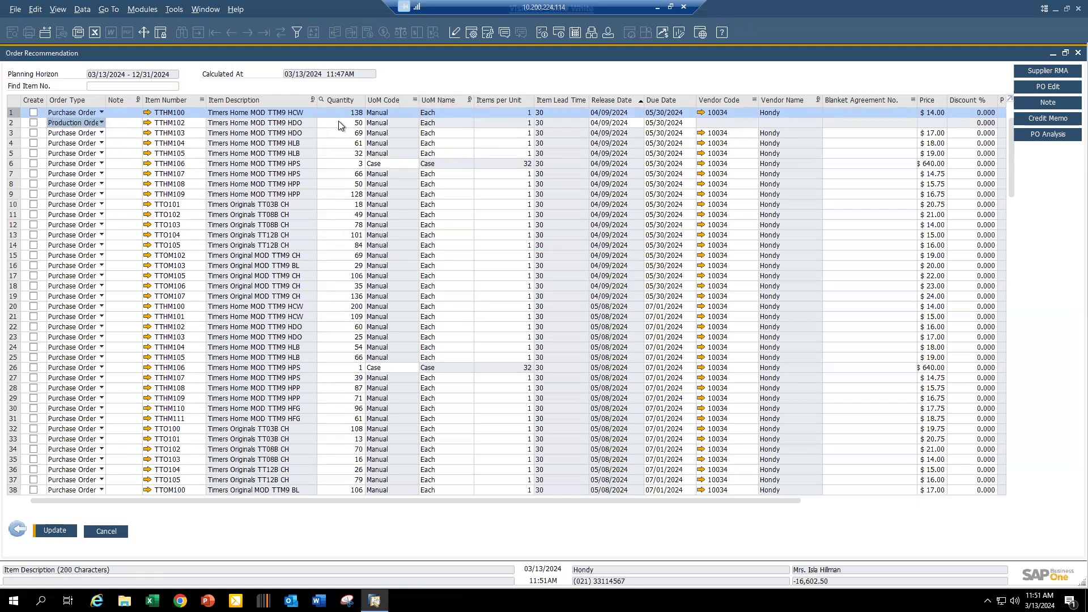
left_click(101, 122)
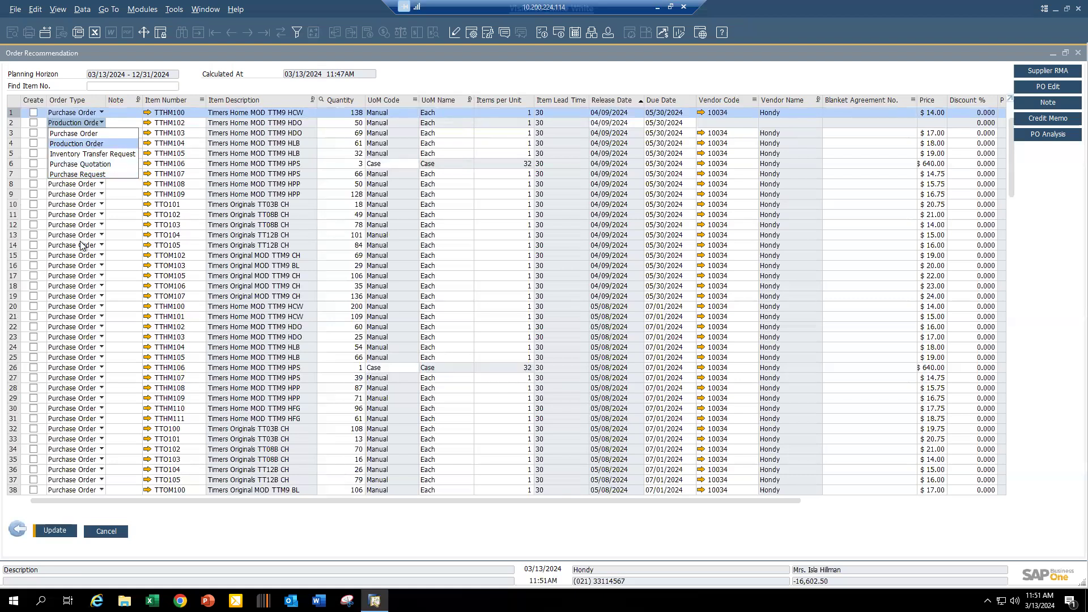
- Leave the order recommendations without saving and cancel their selection criteria
left_click(18, 531)
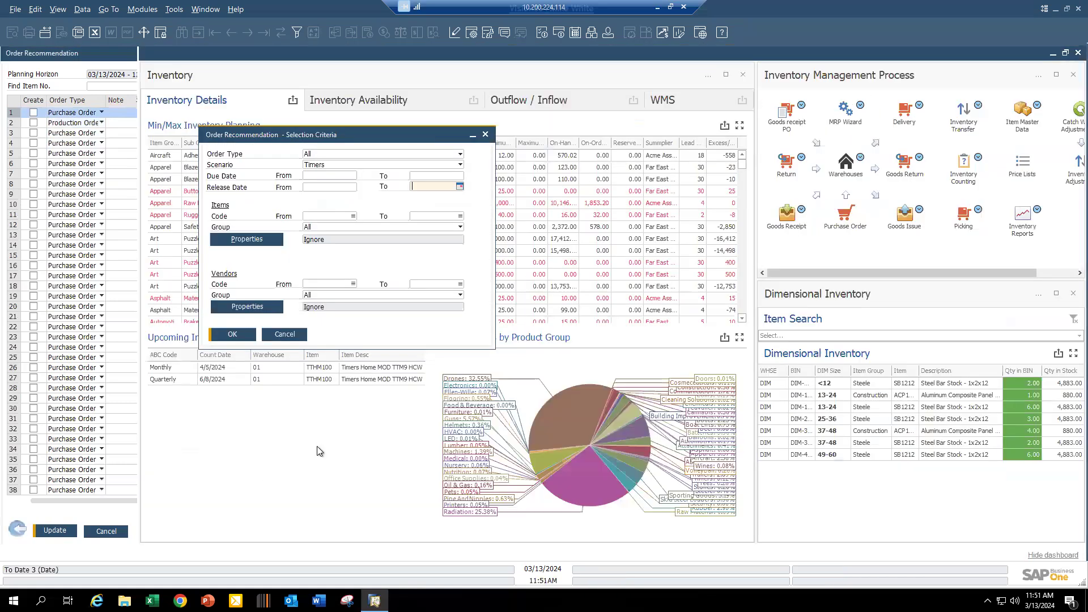
left_click(294, 335)
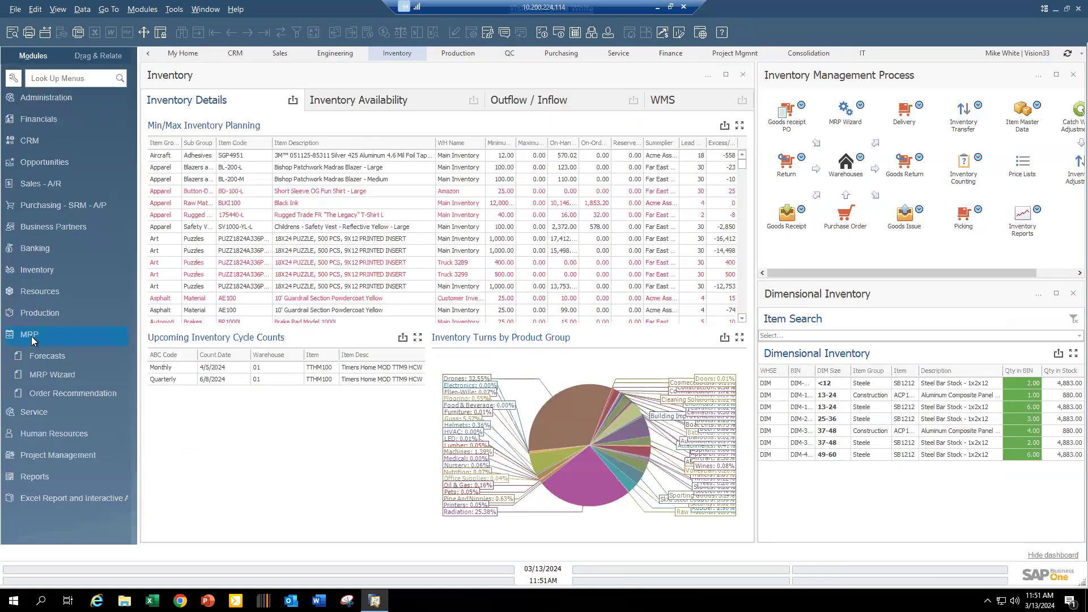
left_click(51, 338)
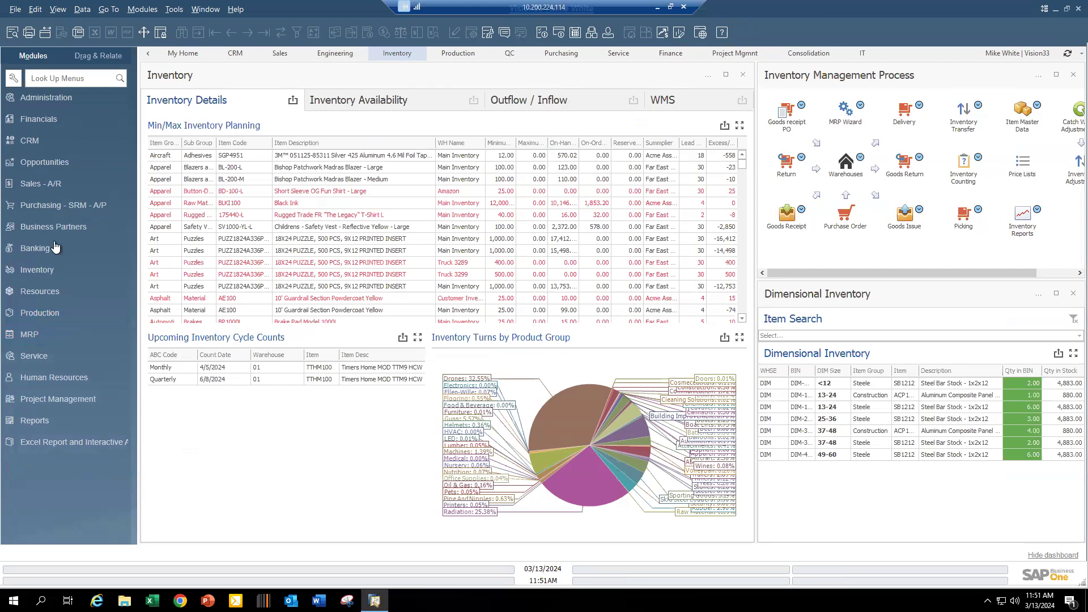
- Open the MRP-generated purchase order for vendor Hondy, check its line quantities, prices and delivery dates, and close it
left_click(52, 205)
left_click(66, 197)
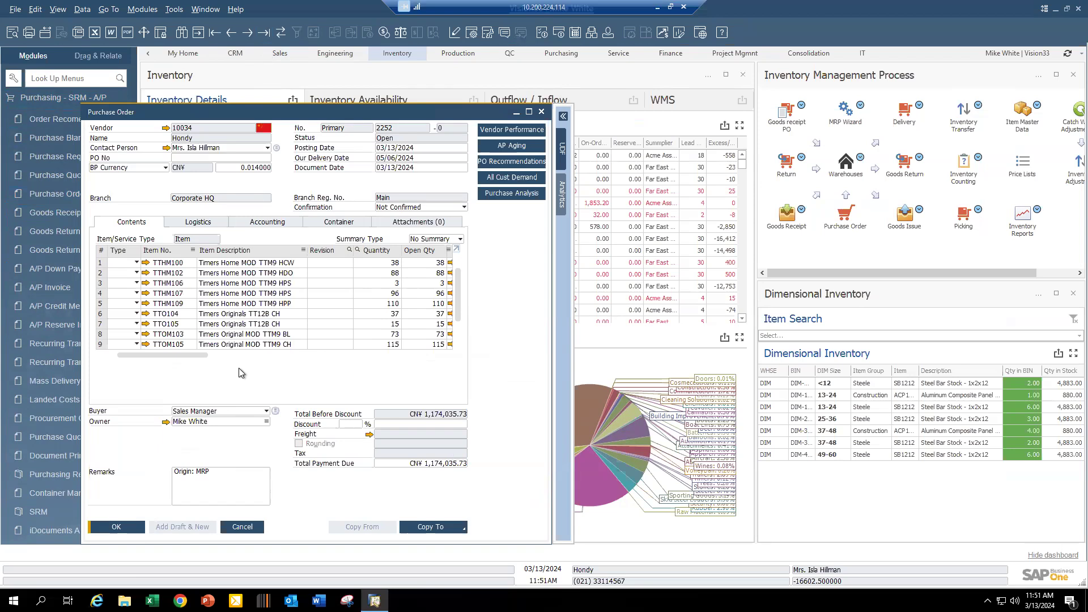
left_click_drag(183, 356, 305, 362)
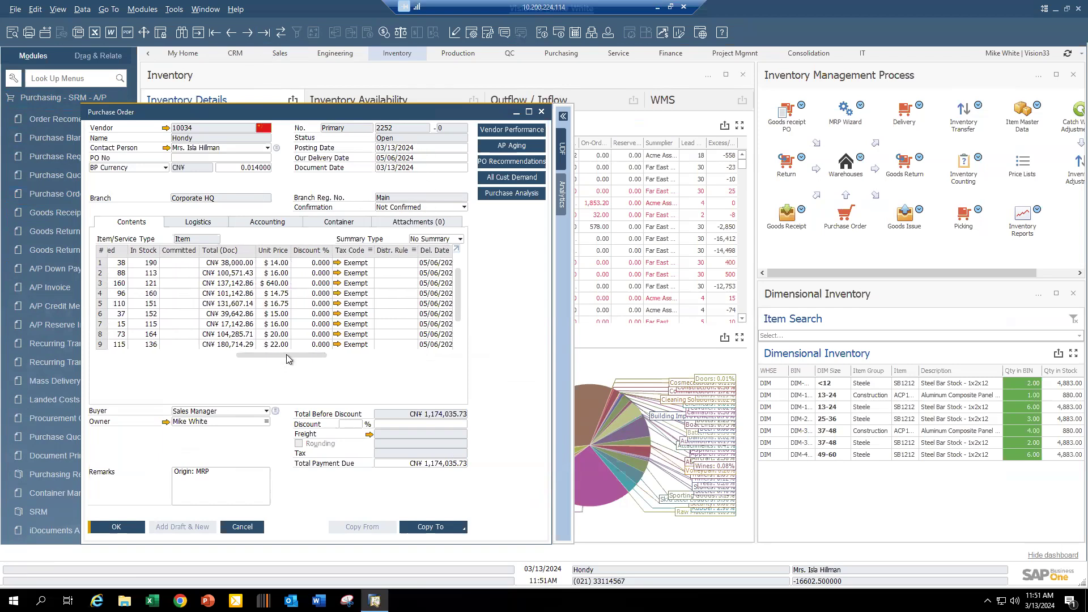
left_click_drag(287, 356, 291, 356)
left_click_drag(300, 355, 273, 395)
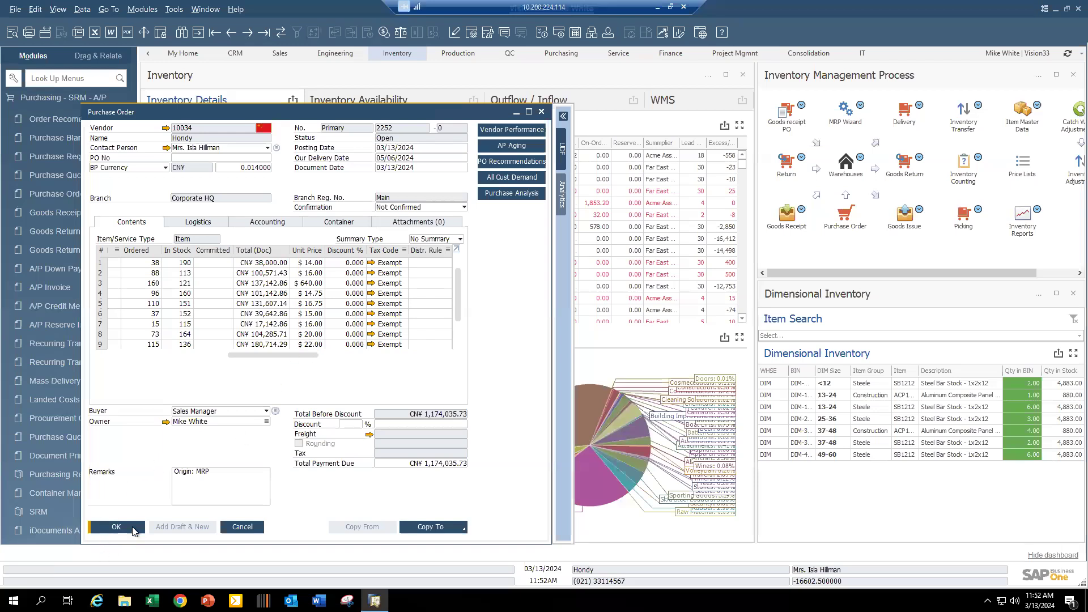
left_click(117, 527)
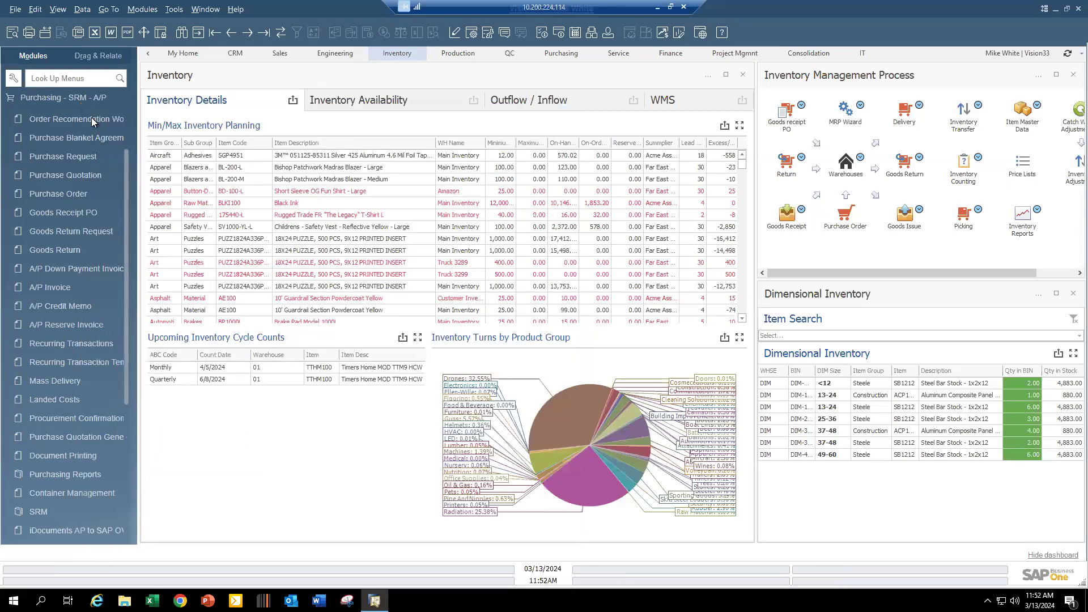
left_click(49, 100)
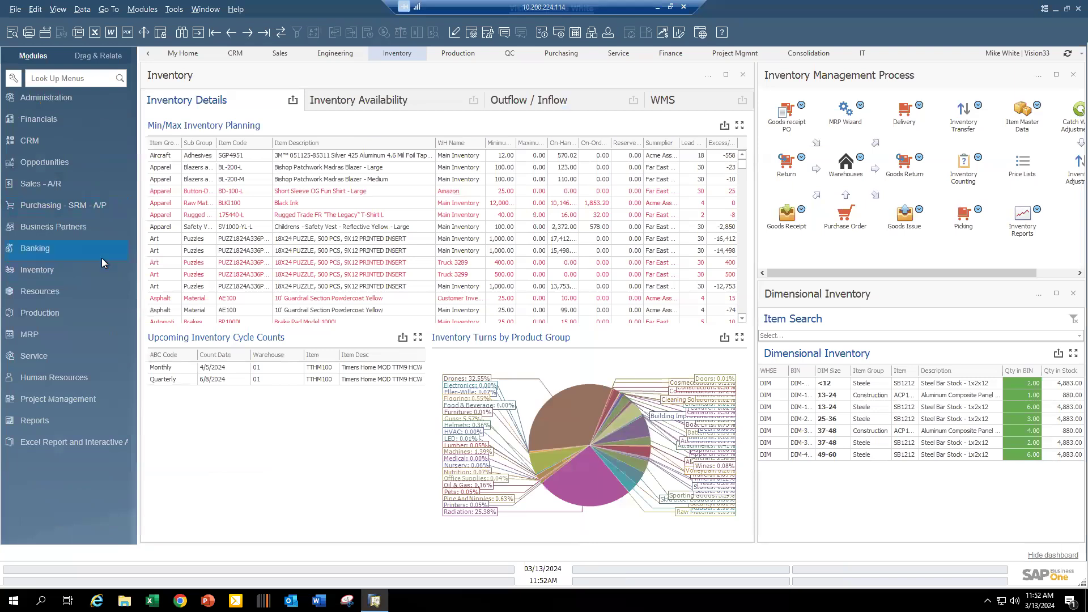
left_click(36, 270)
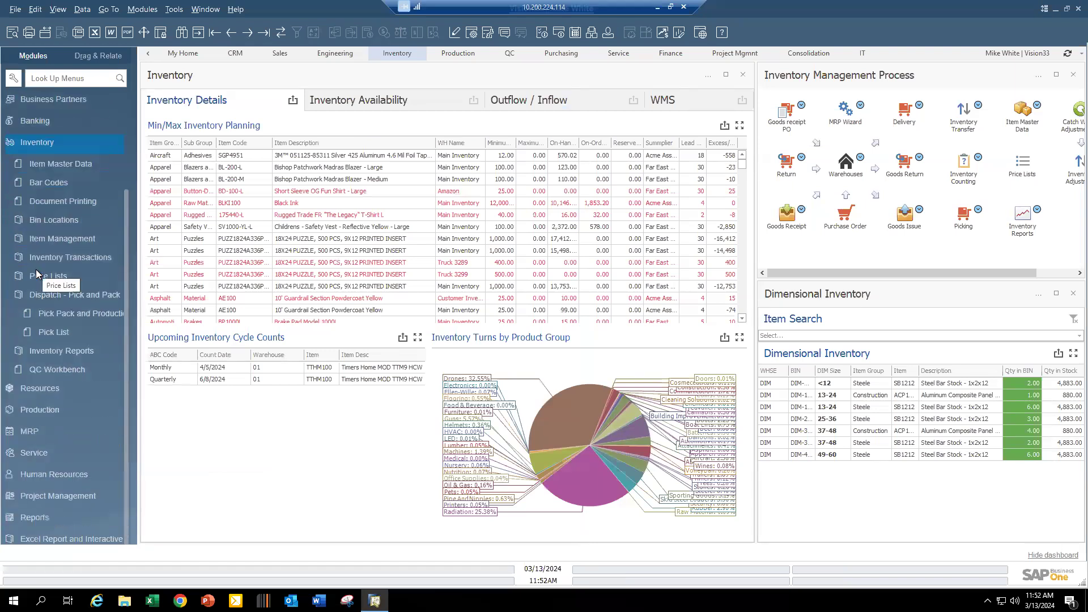
left_click(42, 293)
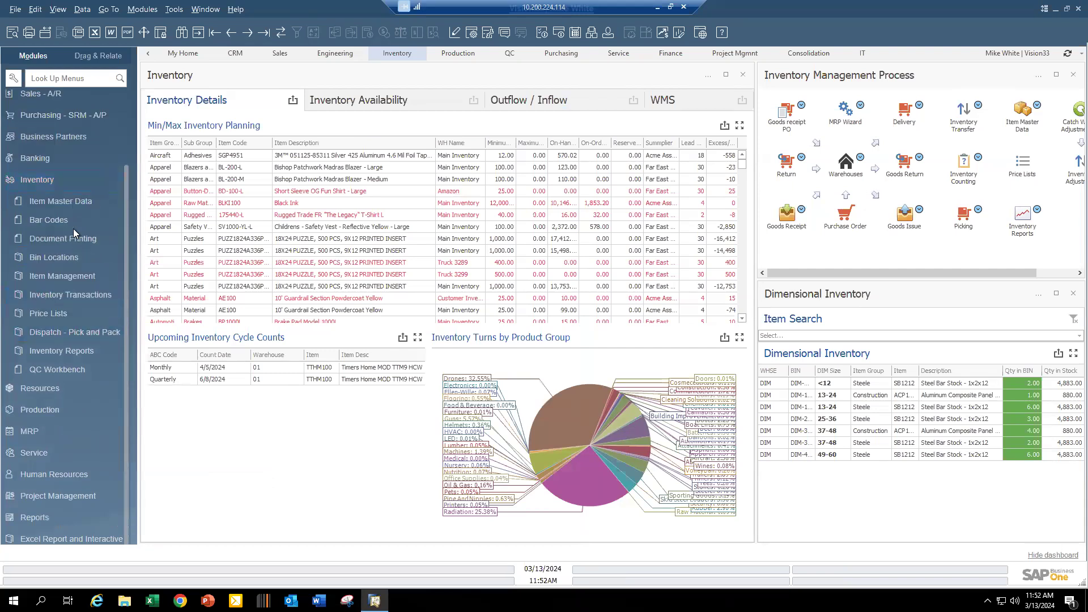
left_click(26, 181)
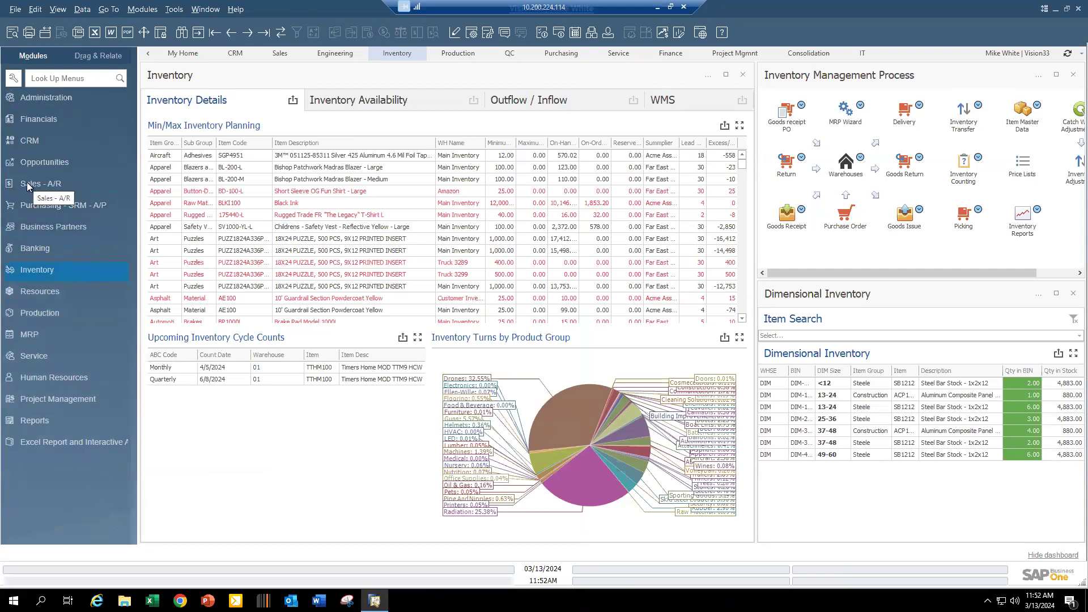